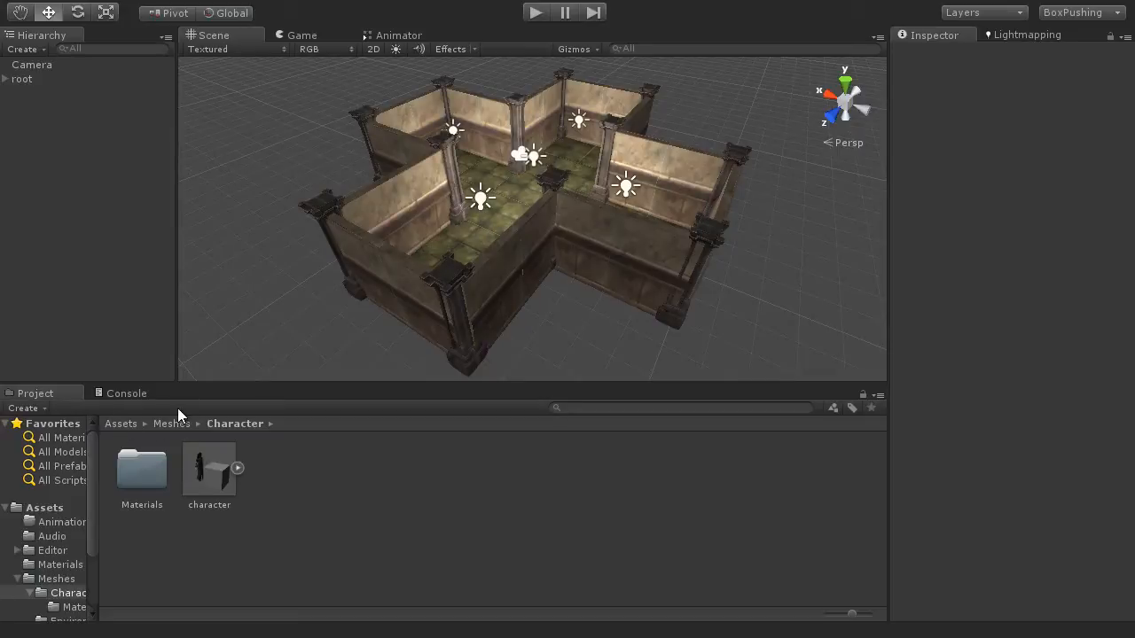
Step: Select the character model in the project, examine its 3D preview and look through its sub-assets
{"action": "left_click", "coordinate": [218, 482]}
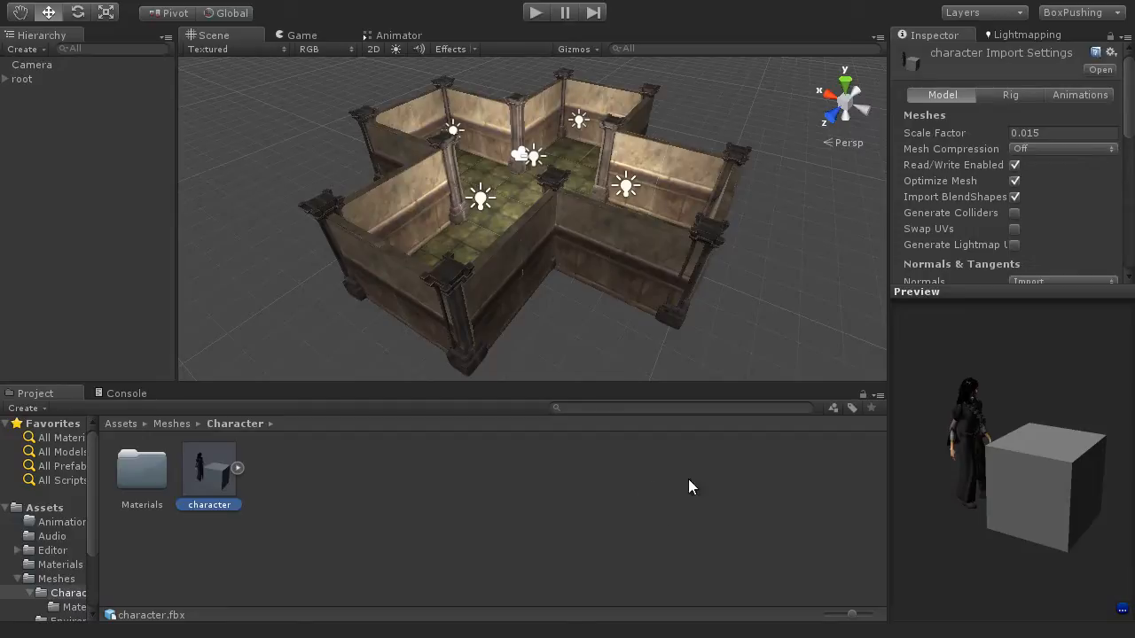
{"action": "left_click_drag", "start_coordinate": [1023, 500], "coordinate": [975, 442]}
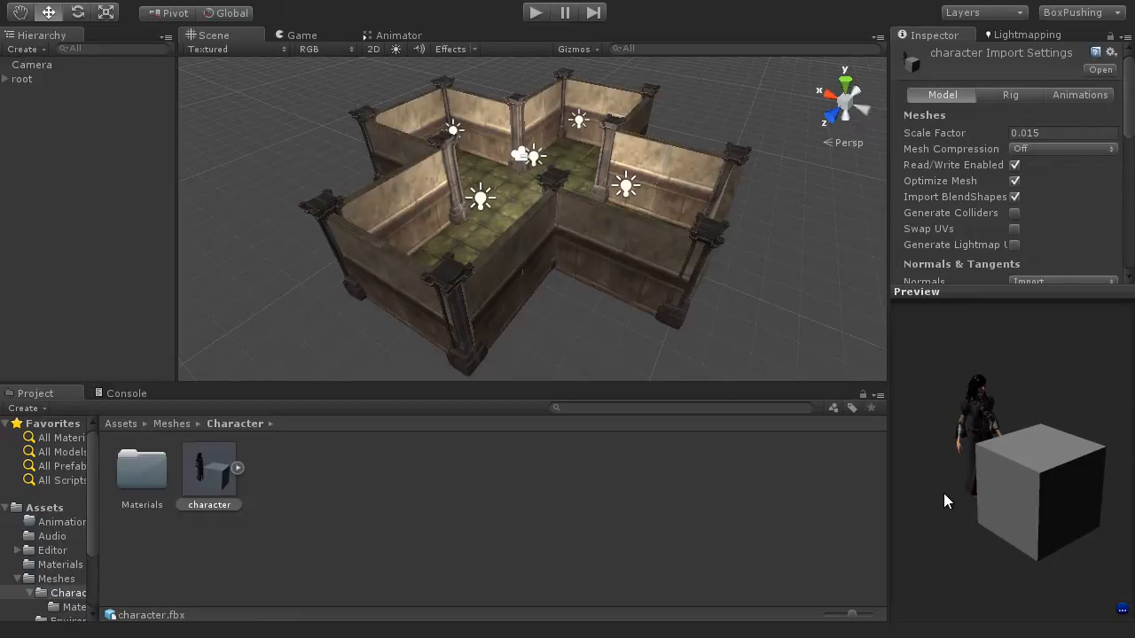
{"action": "left_click_drag", "start_coordinate": [940, 489], "coordinate": [965, 484]}
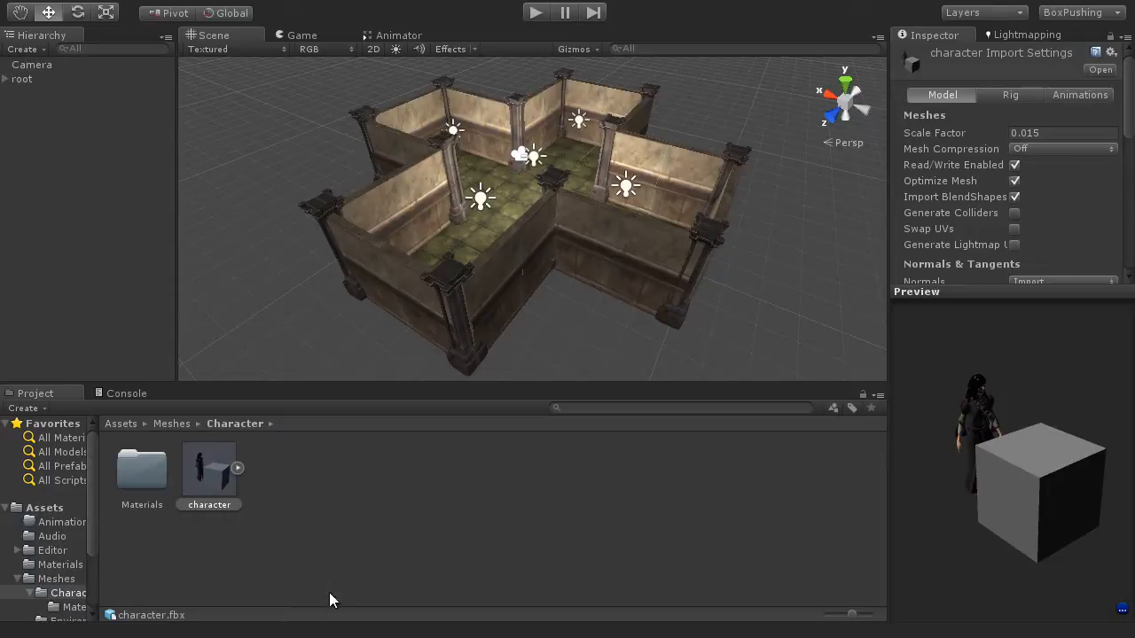
{"action": "left_click", "coordinate": [239, 467]}
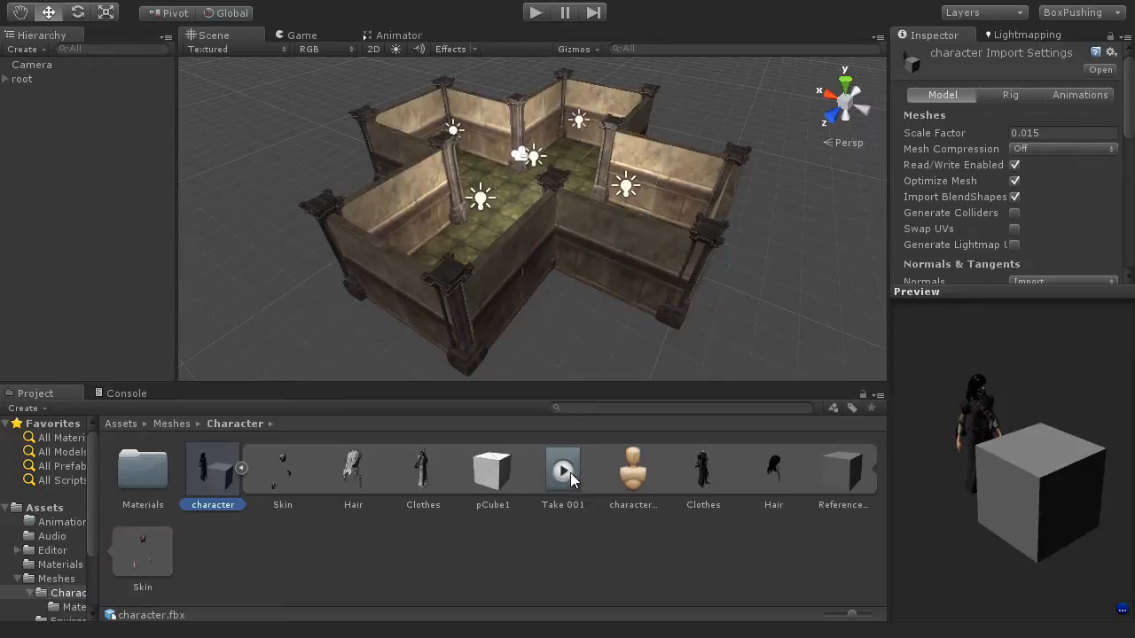
{"action": "left_click", "coordinate": [238, 470]}
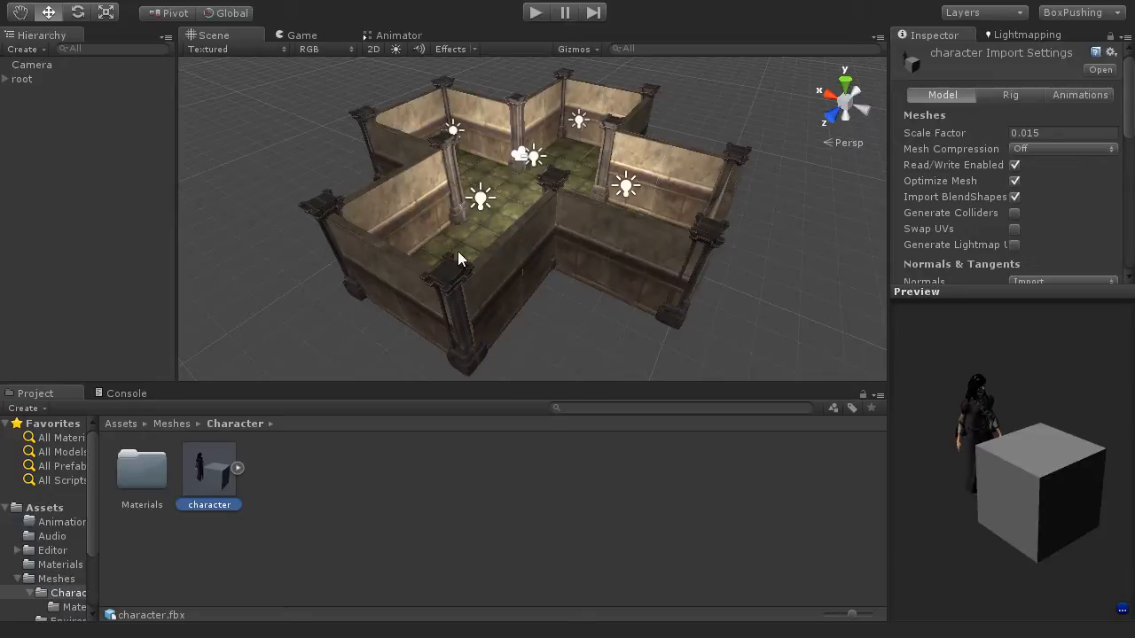
Step: Place the character model in the room as a trial and delete it from the scene
{"action": "left_click_drag", "start_coordinate": [205, 479], "coordinate": [521, 186]}
{"action": "left_click_drag", "start_coordinate": [520, 138], "coordinate": [519, 173]}
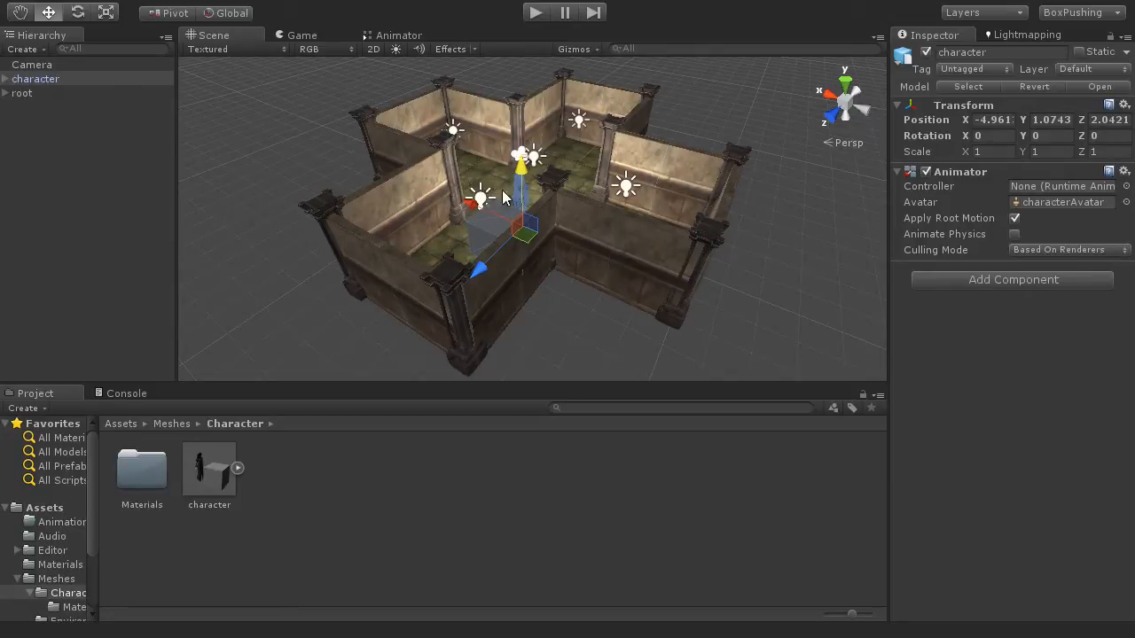
{"action": "key", "text": "Delete"}
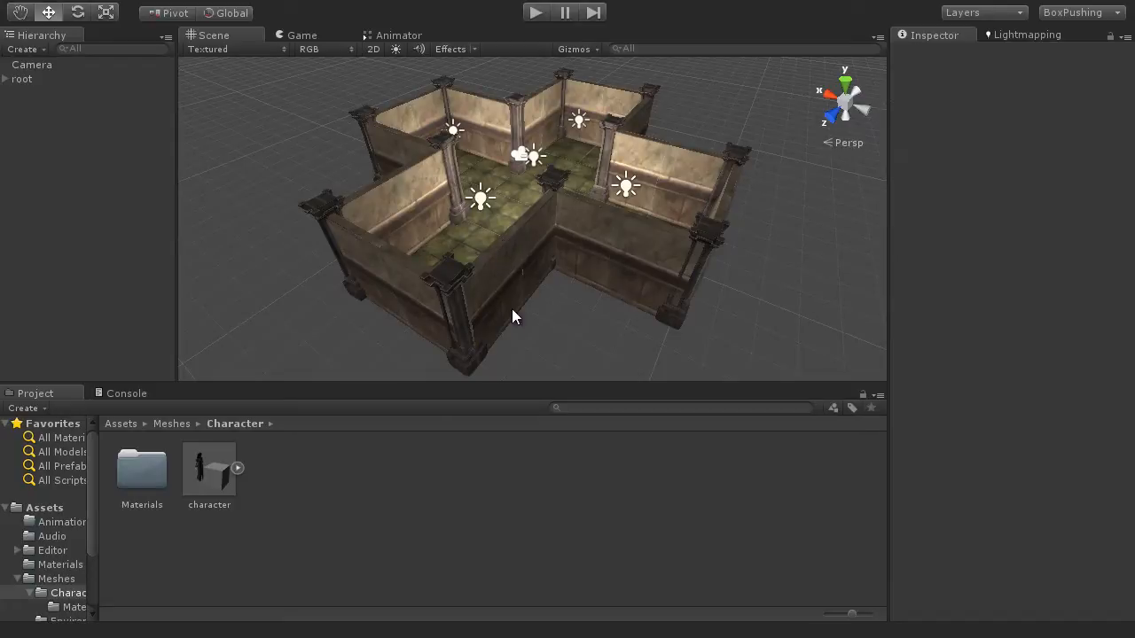
Step: Review the character model's Rig import settings, its 3D preview and its list of sub-assets
{"action": "left_click", "coordinate": [220, 467]}
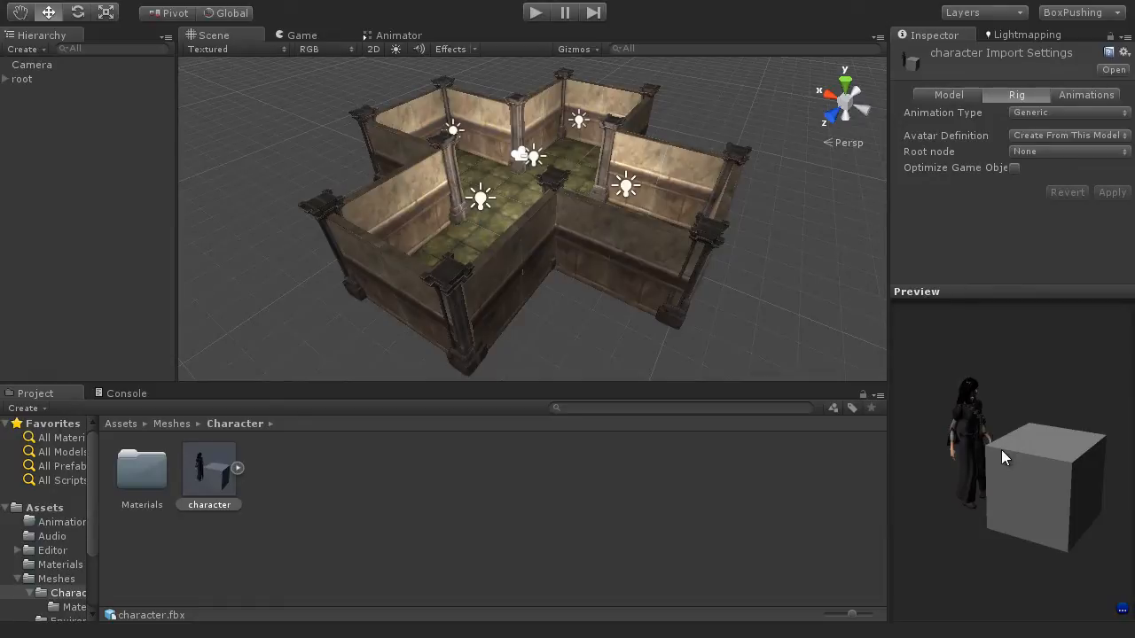
{"action": "left_click_drag", "start_coordinate": [968, 441], "coordinate": [936, 420]}
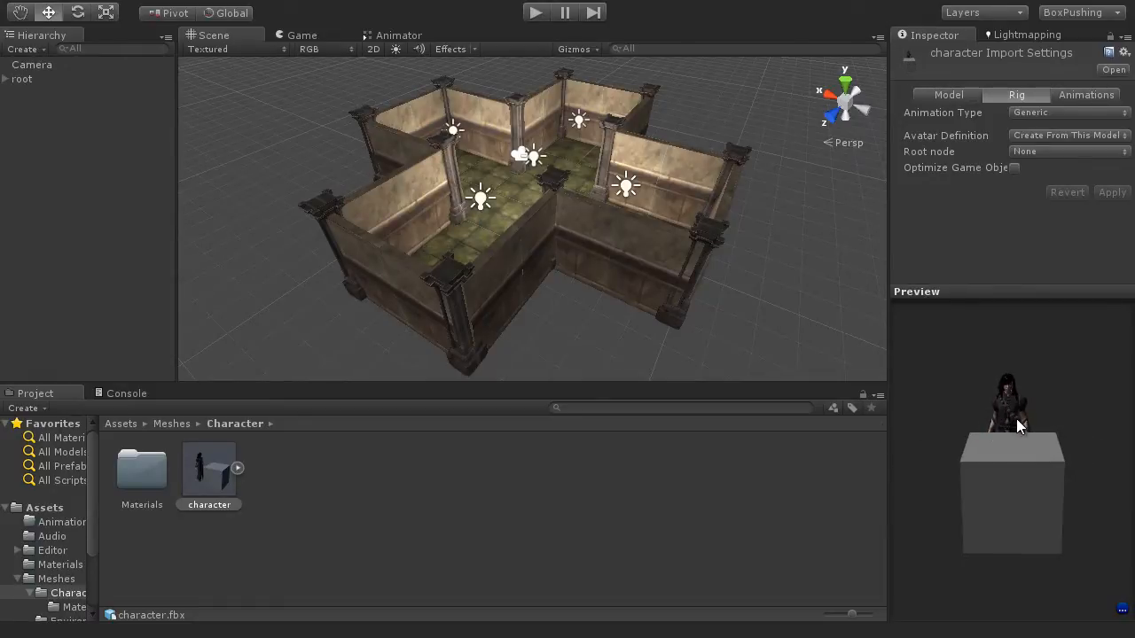
{"action": "left_click_drag", "start_coordinate": [1031, 441], "coordinate": [982, 419]}
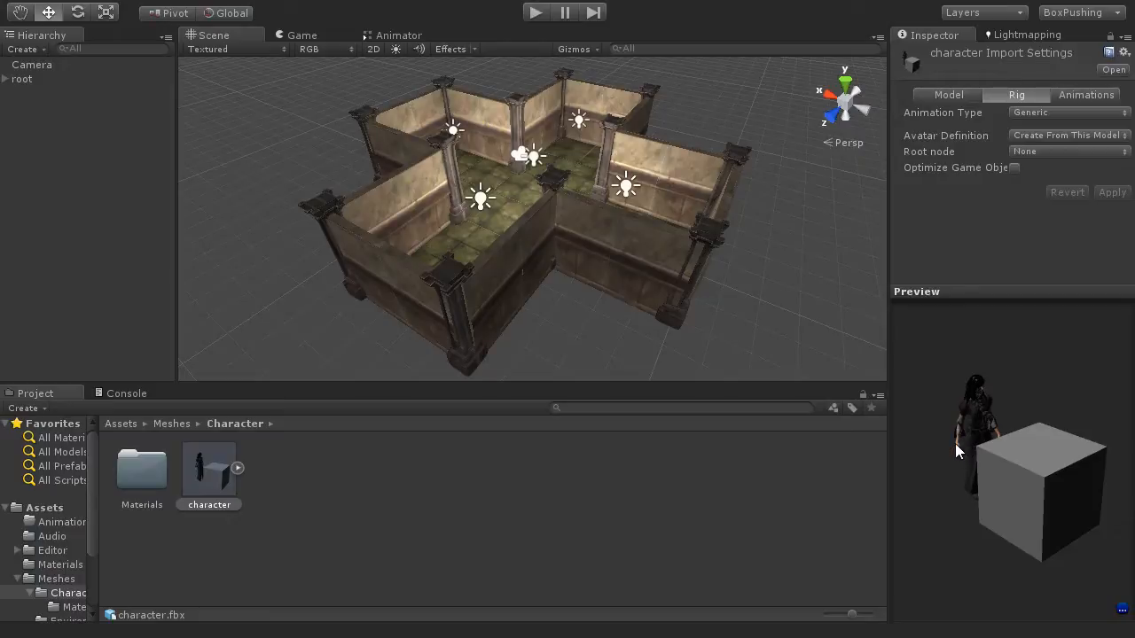
{"action": "left_click", "coordinate": [237, 468]}
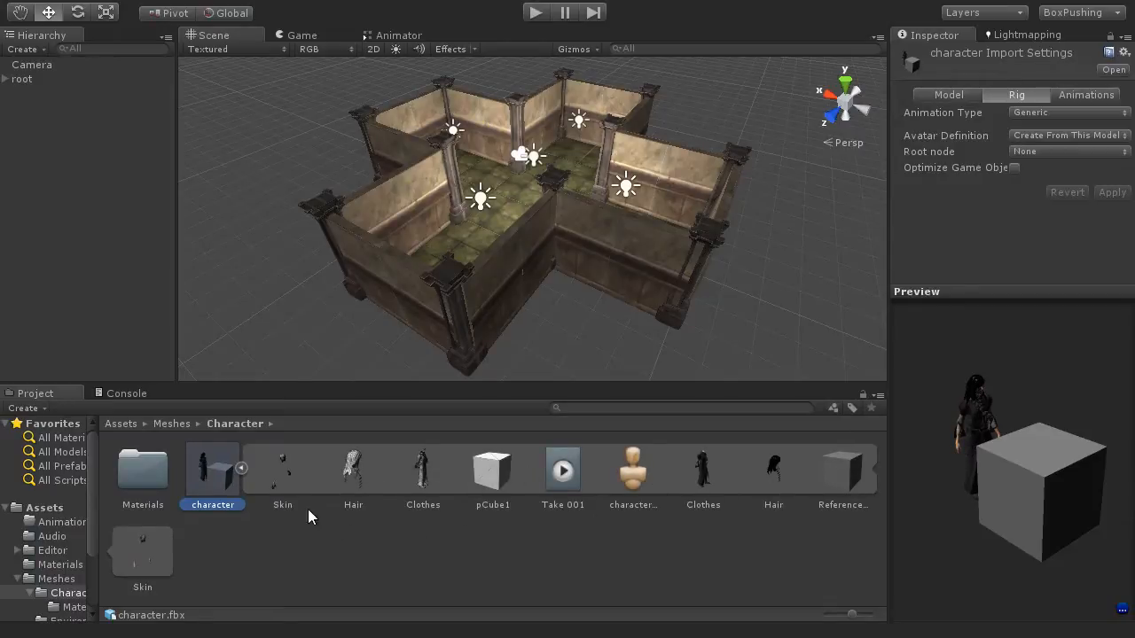
{"action": "left_click", "coordinate": [242, 468]}
Step: Place the character model in the room at about X -4.56, Y 1.52, Z 3.53 and expand its child objects
{"action": "left_click_drag", "start_coordinate": [220, 469], "coordinate": [495, 252]}
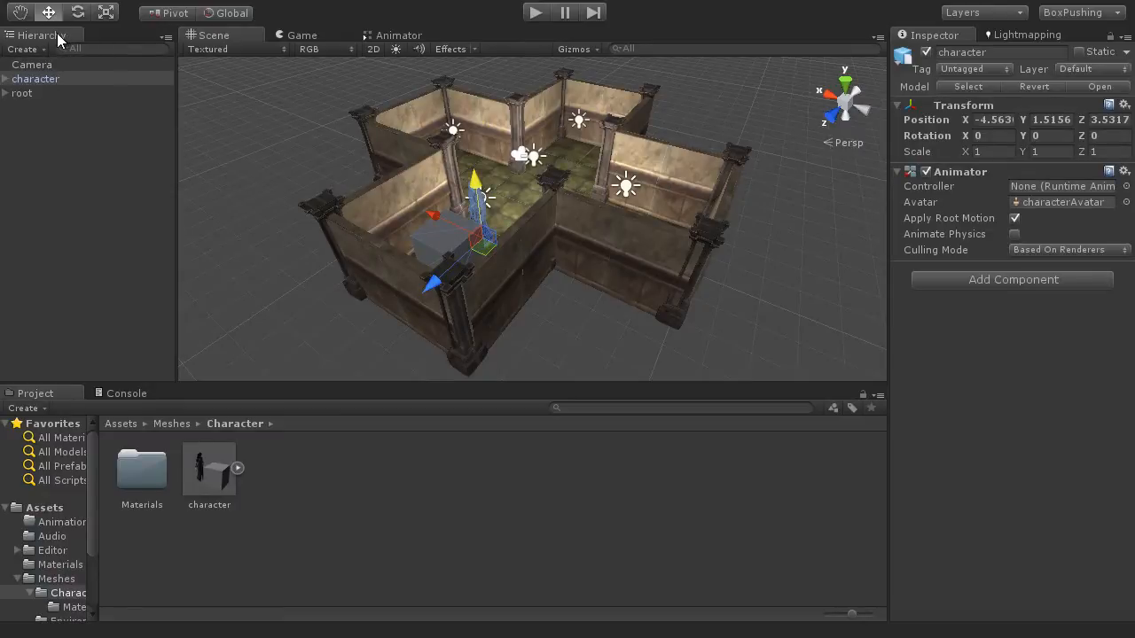
{"action": "left_click", "coordinate": [6, 80]}
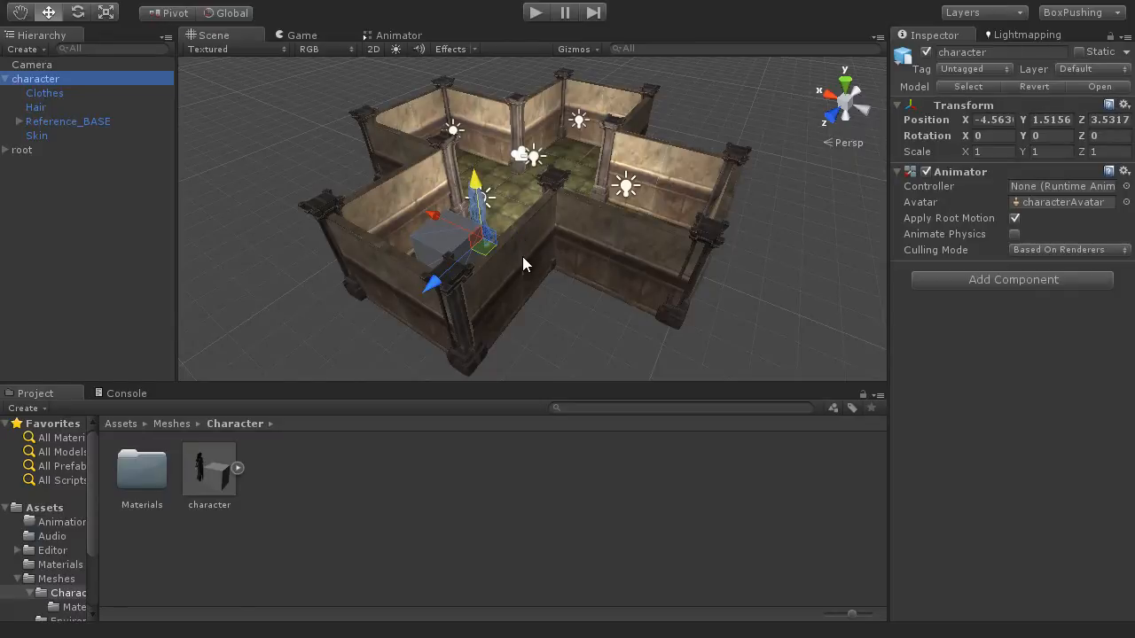
{"action": "scroll", "coordinate": [522, 256], "scroll_direction": "up", "scroll_amount": 3}
{"action": "left_click_drag", "start_coordinate": [522, 256], "coordinate": [640, 280], "text": "alt"}
{"action": "scroll", "coordinate": [515, 251], "scroll_direction": "up", "scroll_amount": 5}
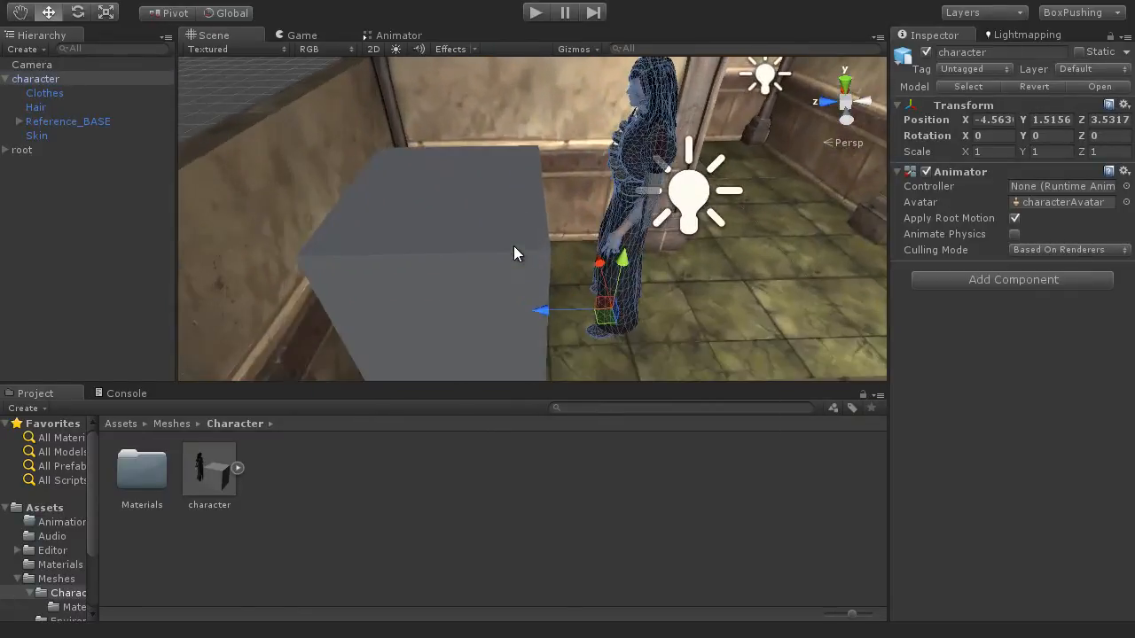
{"action": "left_click_drag", "start_coordinate": [515, 251], "coordinate": [806, 239]}
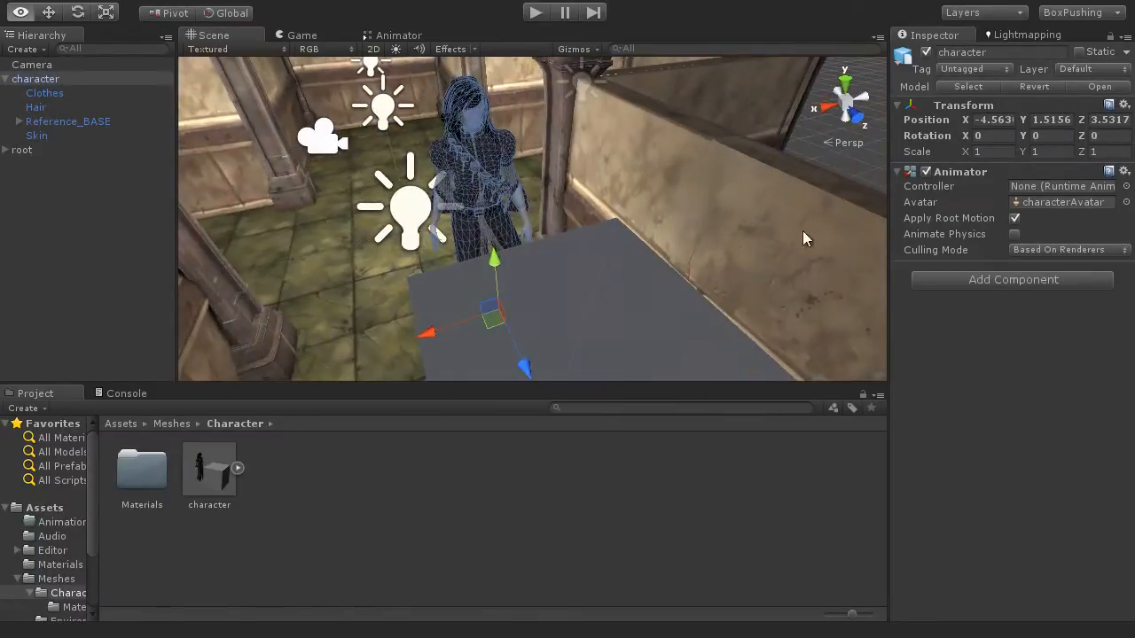
Step: Inspect the character's Clothes, Hair and Skin meshes one after another in the scene
{"action": "left_click", "coordinate": [58, 94]}
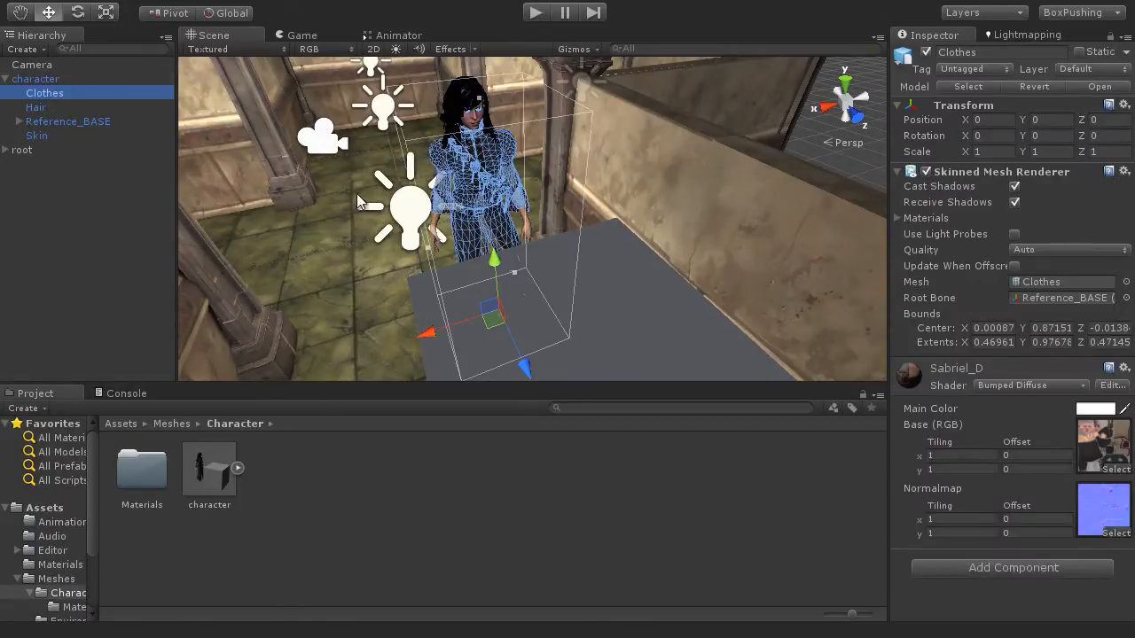
{"action": "left_click_drag", "start_coordinate": [362, 202], "coordinate": [655, 253], "text": "alt"}
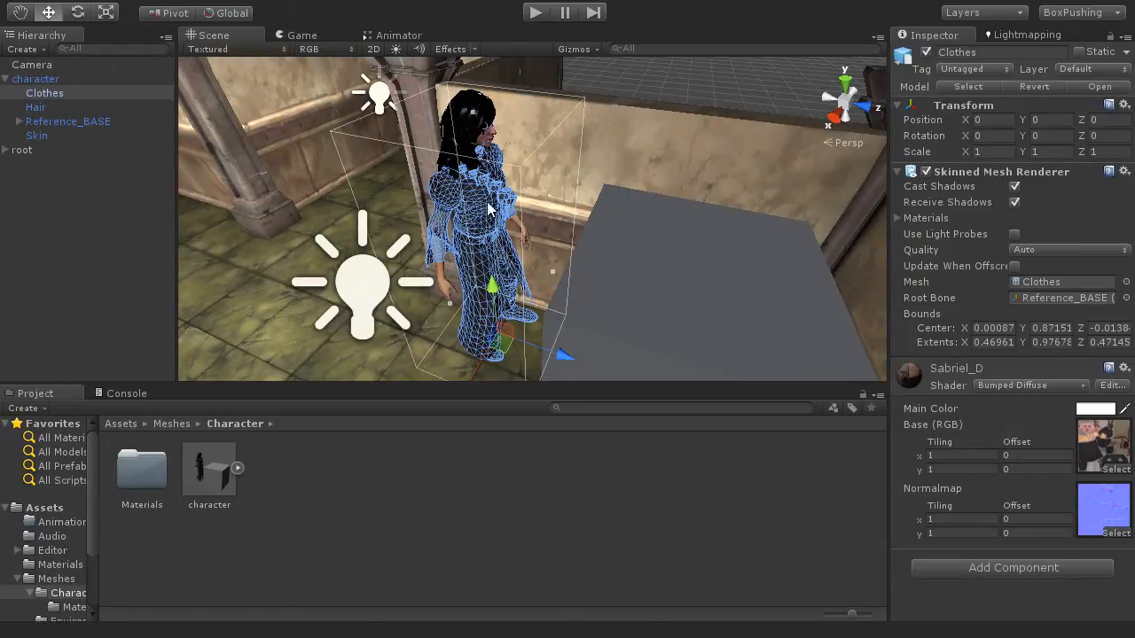
{"action": "left_click", "coordinate": [45, 107]}
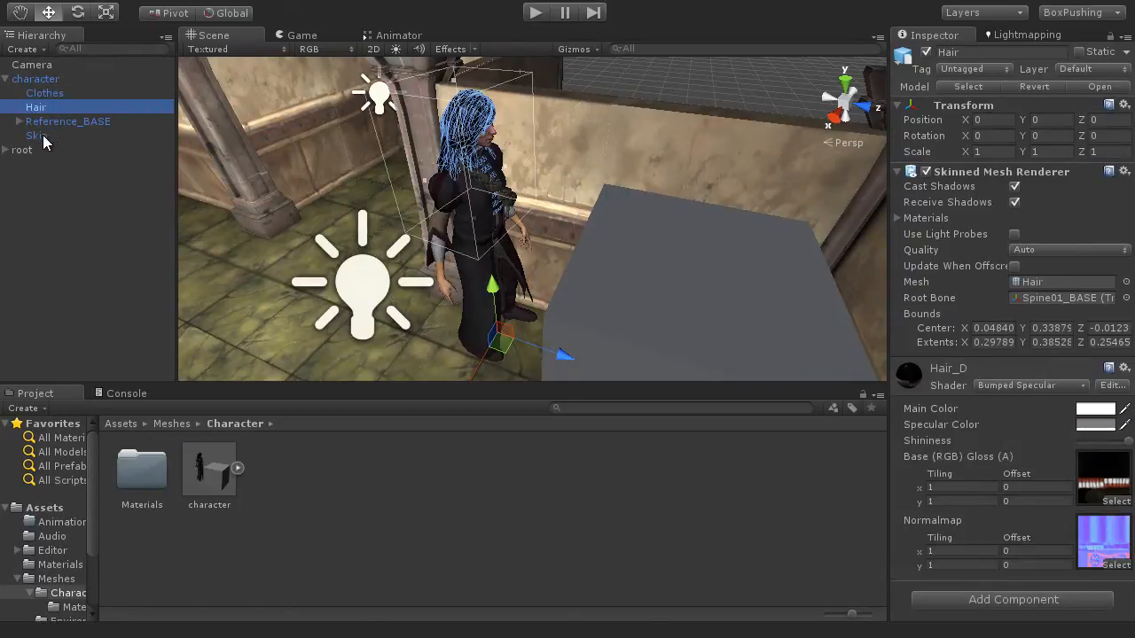
{"action": "left_click", "coordinate": [40, 136]}
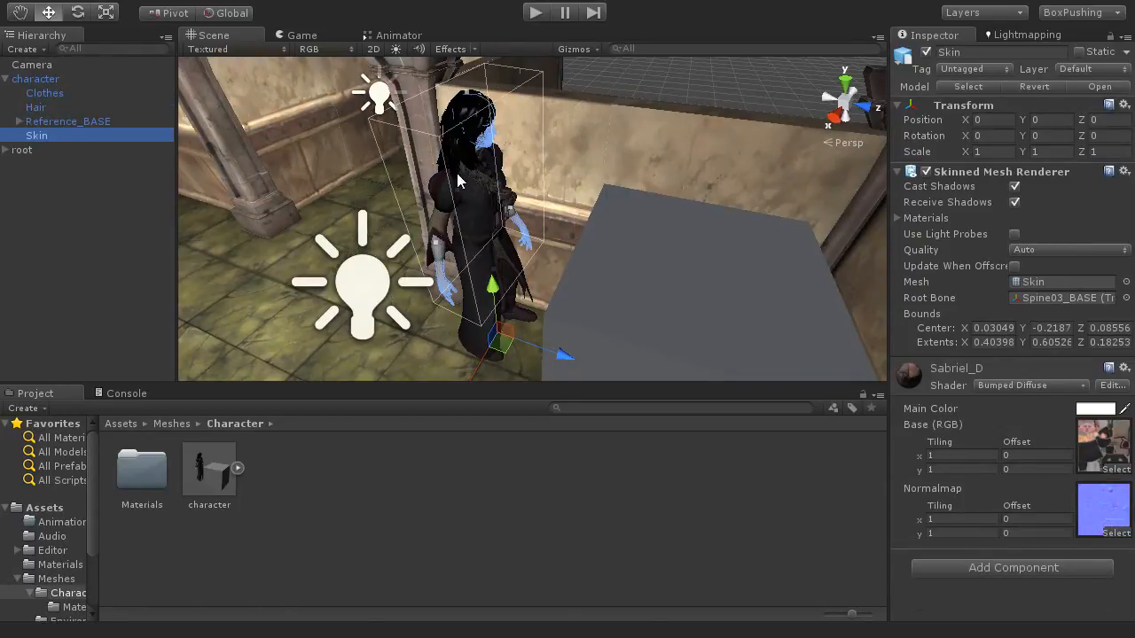
Step: Expand Reference_BASE and inspect its child mesh pCube1
{"action": "left_click", "coordinate": [89, 121]}
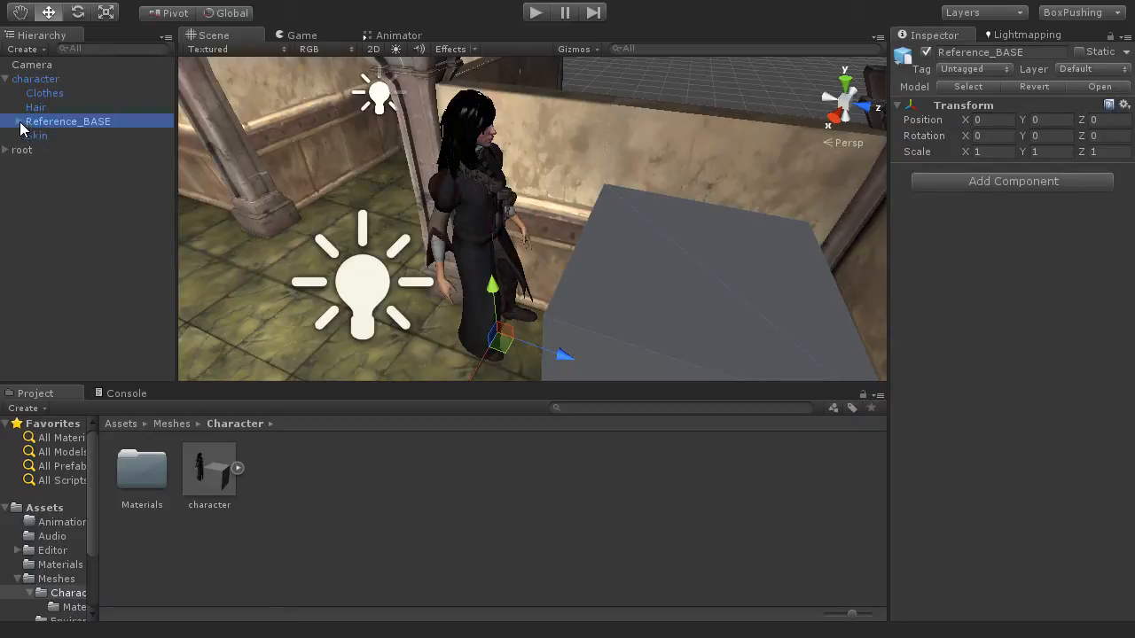
{"action": "left_click", "coordinate": [18, 121]}
{"action": "left_click", "coordinate": [53, 135]}
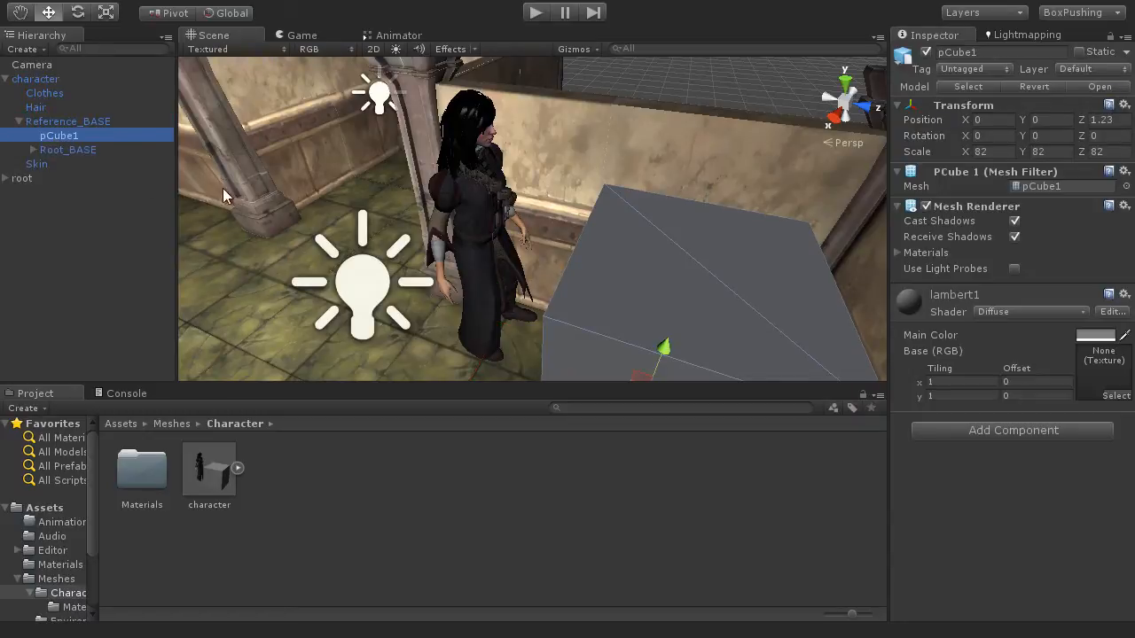
Step: Frame pCube1 in the scene, try moving it away from the character, and undo the move
{"action": "key", "text": "f"}
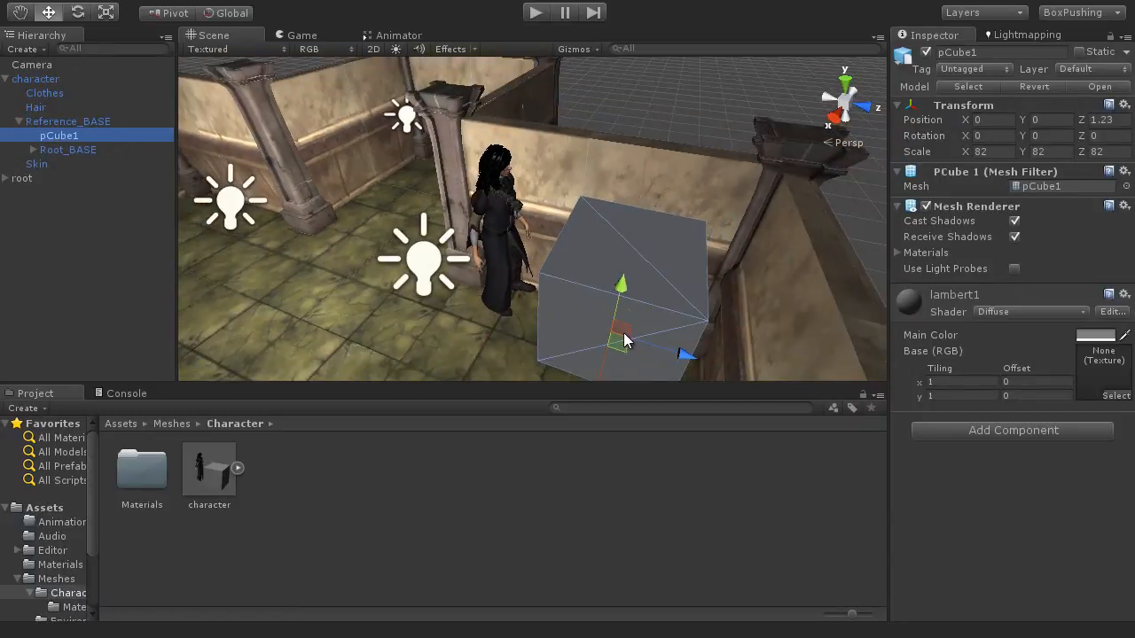
{"action": "left_click_drag", "start_coordinate": [625, 339], "coordinate": [695, 281]}
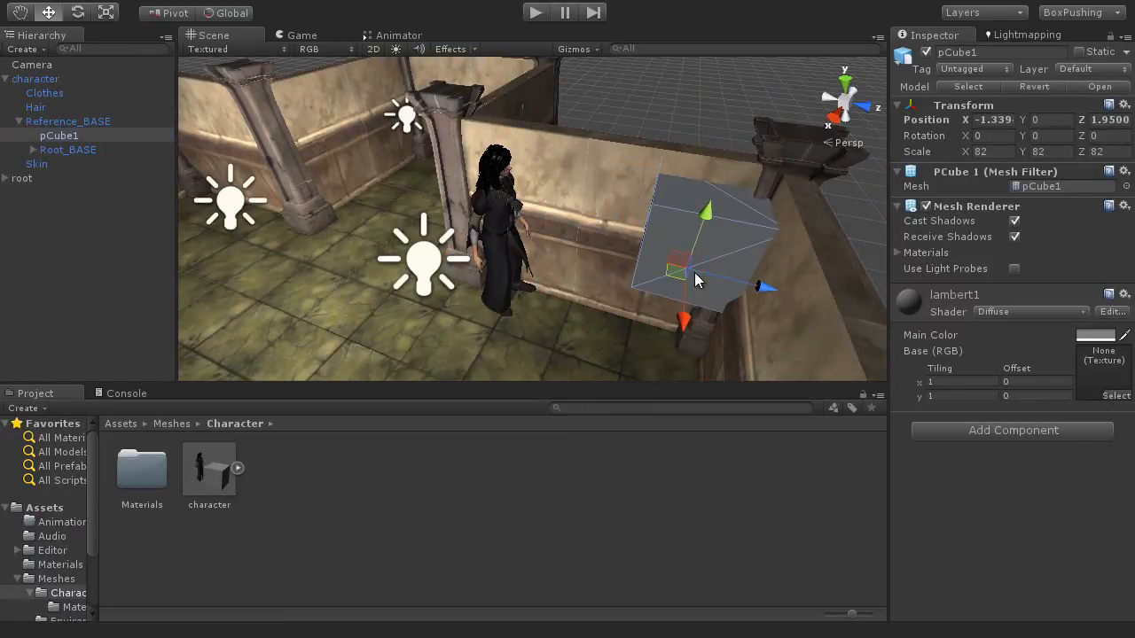
{"action": "key", "text": "ctrl+z"}
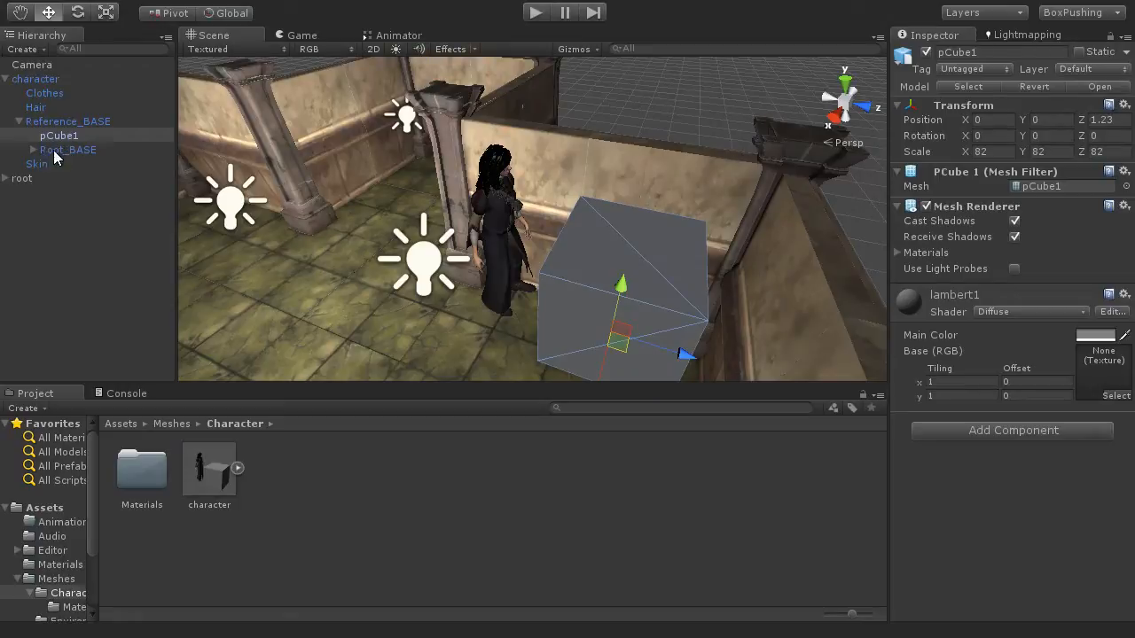
Step: Expand the Root_BASE skeleton through Hip_BASE, L_Femur_BASE, Spine01_BASE and Spine02_BASE to examine the bone hierarchy
{"action": "left_click", "coordinate": [80, 150]}
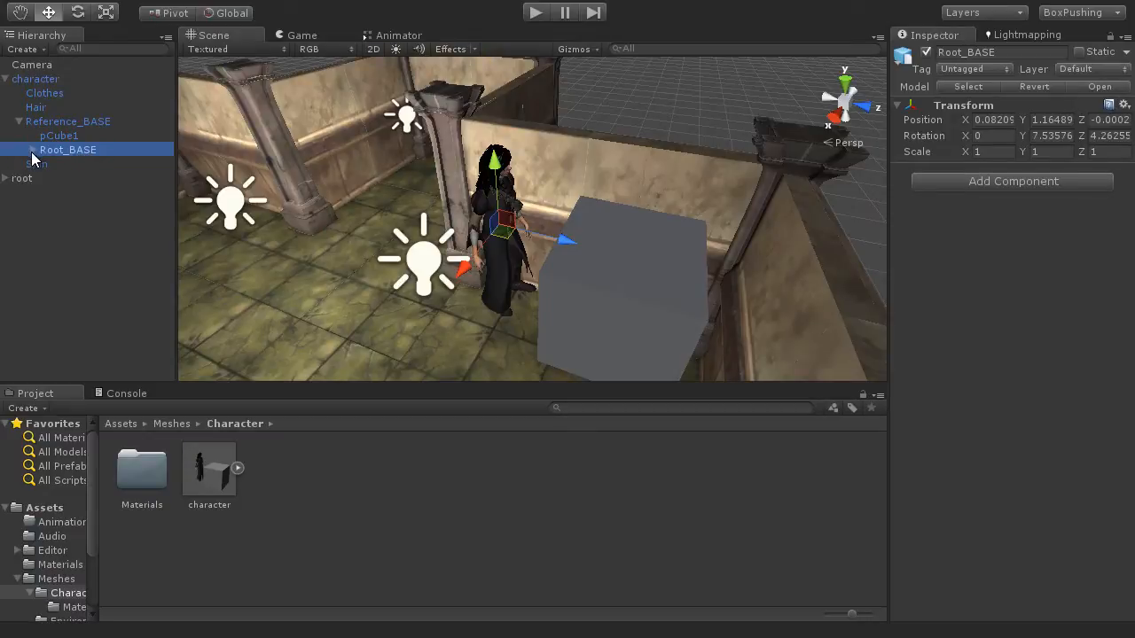
{"action": "left_click", "coordinate": [32, 151]}
{"action": "left_click", "coordinate": [69, 165]}
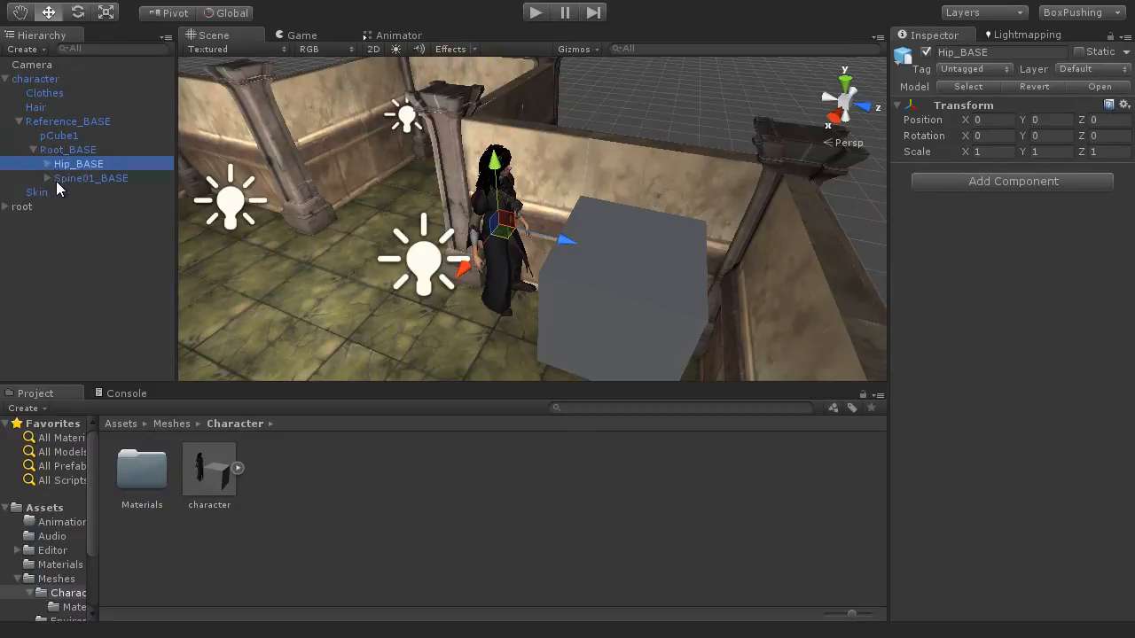
{"action": "left_click", "coordinate": [73, 179]}
{"action": "left_click", "coordinate": [47, 179]}
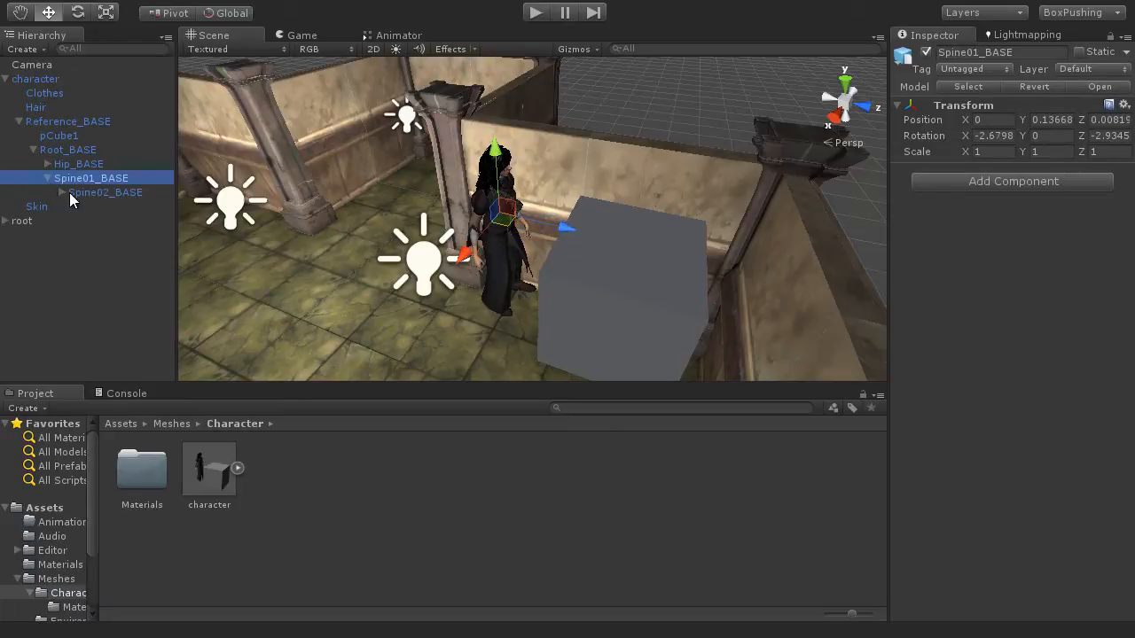
{"action": "left_click", "coordinate": [61, 191]}
{"action": "left_click", "coordinate": [49, 165]}
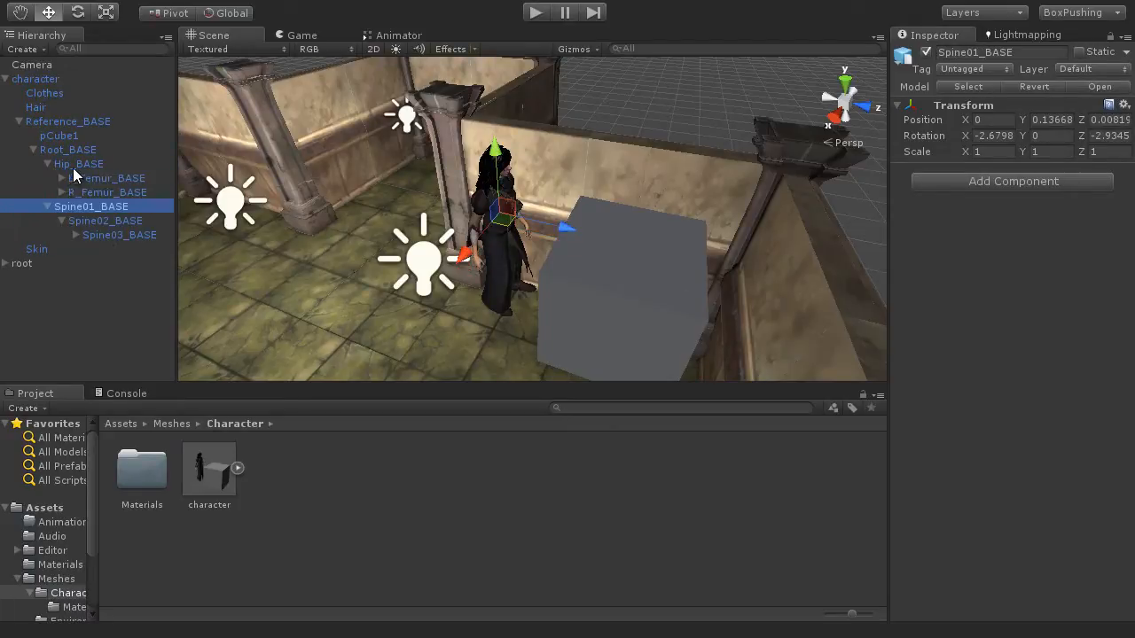
{"action": "left_click", "coordinate": [97, 178]}
{"action": "left_click", "coordinate": [62, 179]}
Step: Select the left knee bone L_Knee_BASE, focus on it and try moving it along the Z axis
{"action": "left_click", "coordinate": [107, 193]}
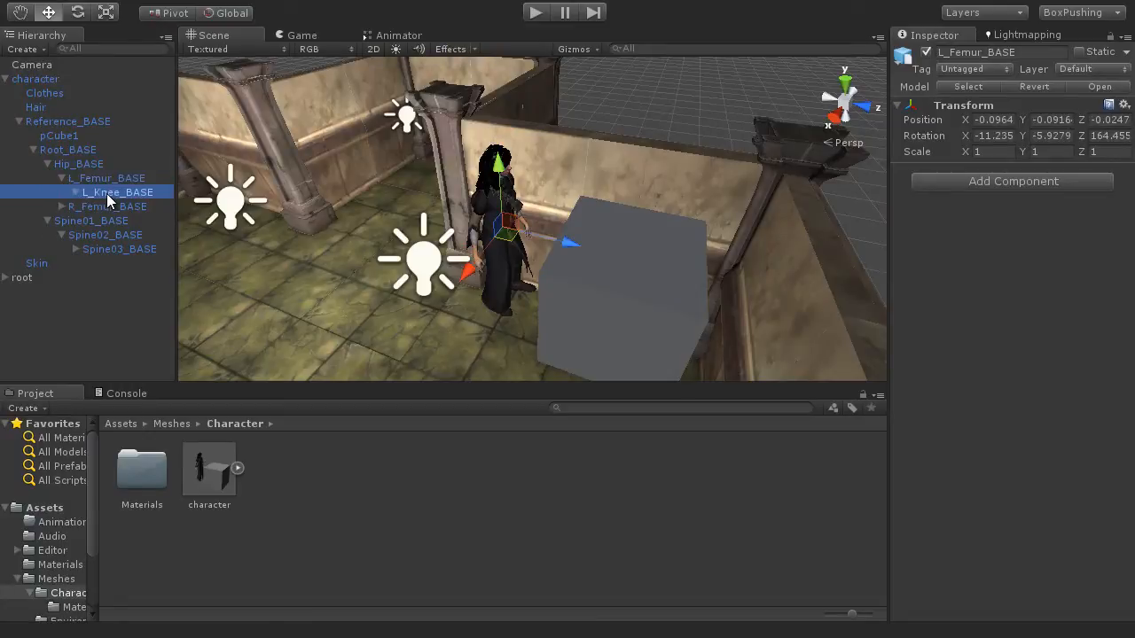
{"action": "left_click_drag", "start_coordinate": [555, 291], "coordinate": [549, 254], "text": "alt"}
{"action": "scroll", "coordinate": [551, 257], "scroll_direction": "up", "scroll_amount": 10}
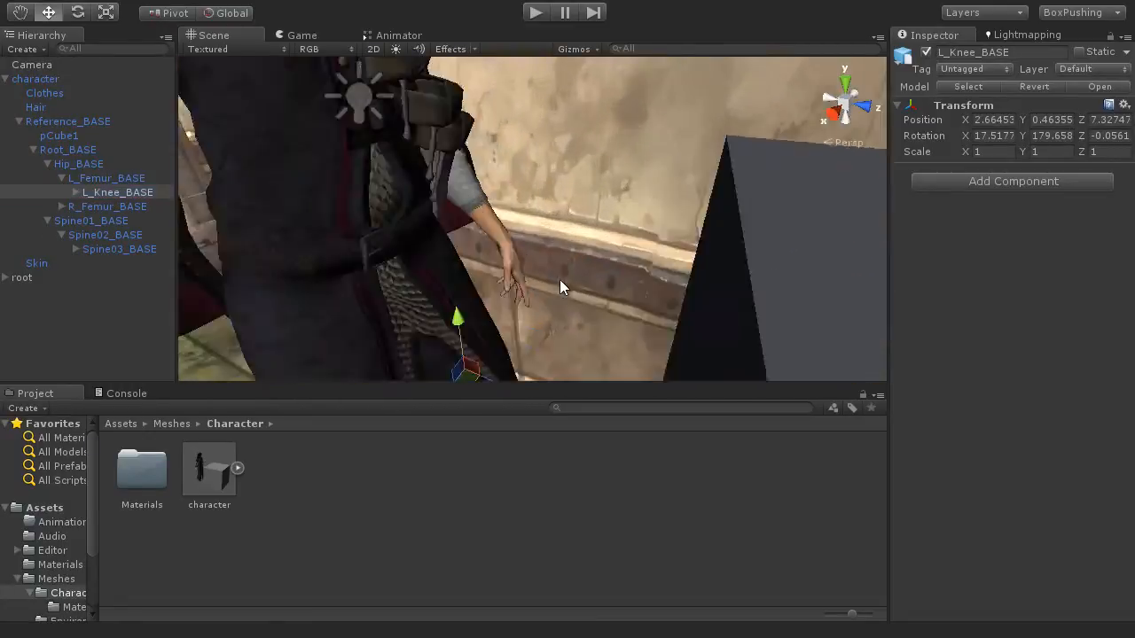
{"action": "middle_click_drag", "start_coordinate": [561, 280], "coordinate": [577, 246]}
{"action": "key", "text": "w"}
{"action": "key", "text": "f"}
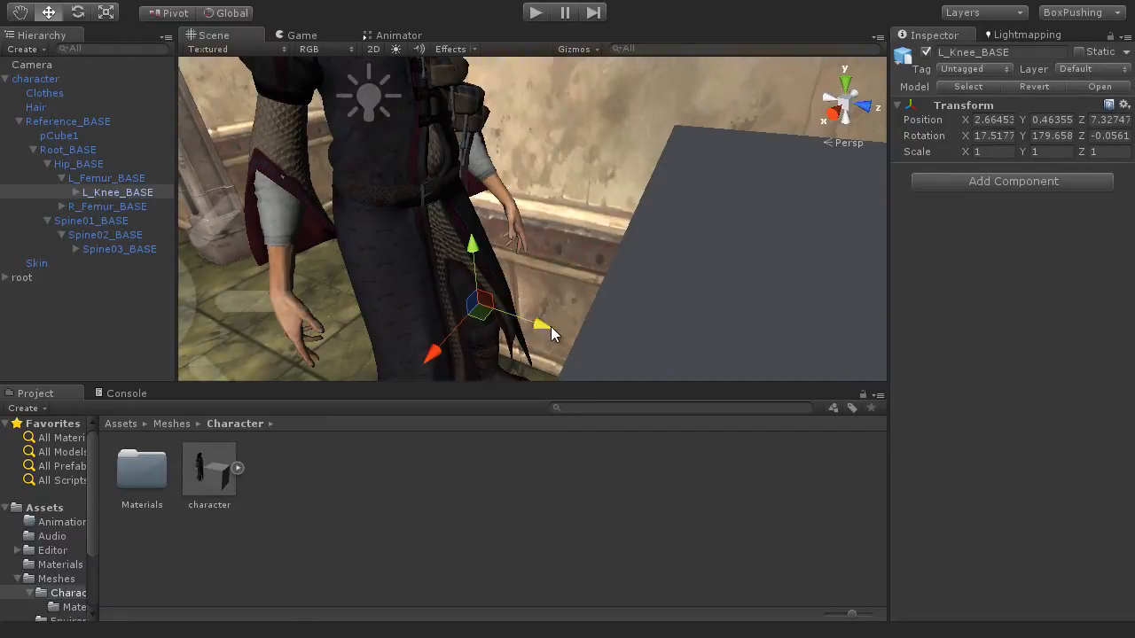
{"action": "left_click_drag", "start_coordinate": [550, 326], "coordinate": [621, 407]}
Step: Maximize the Scene view to examine the character standing beside the cube, and restore the layout
{"action": "key", "text": "shift+space"}
{"action": "scroll", "coordinate": [619, 406], "scroll_direction": "down", "scroll_amount": 7}
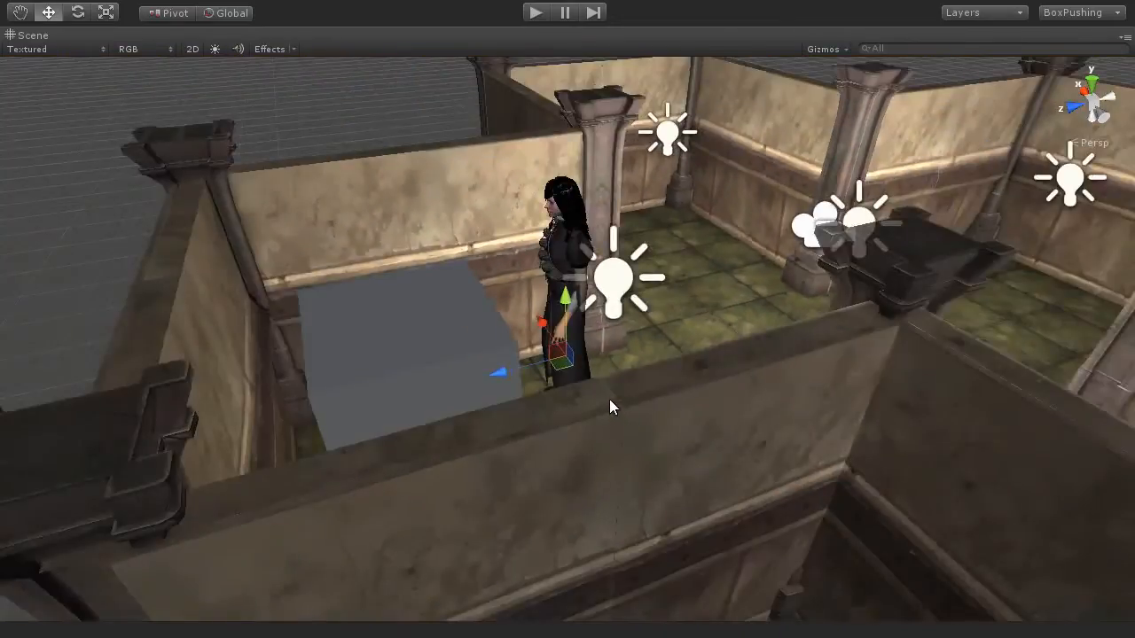
{"action": "scroll", "coordinate": [609, 399], "scroll_direction": "up", "scroll_amount": 5}
{"action": "left_click", "coordinate": [509, 379]}
{"action": "left_click", "coordinate": [557, 380]}
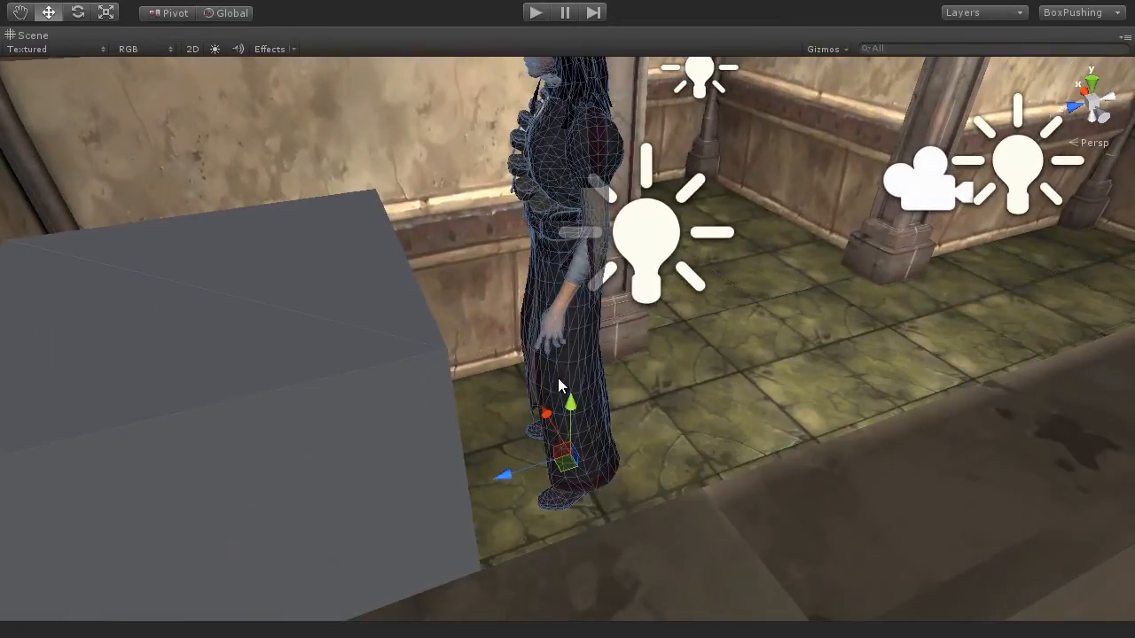
{"action": "left_click", "coordinate": [558, 379]}
{"action": "key", "text": "shift+space"}
Step: Select the right thigh bone R_Femur_BASE and try moving it along the Z axis
{"action": "left_click", "coordinate": [122, 204]}
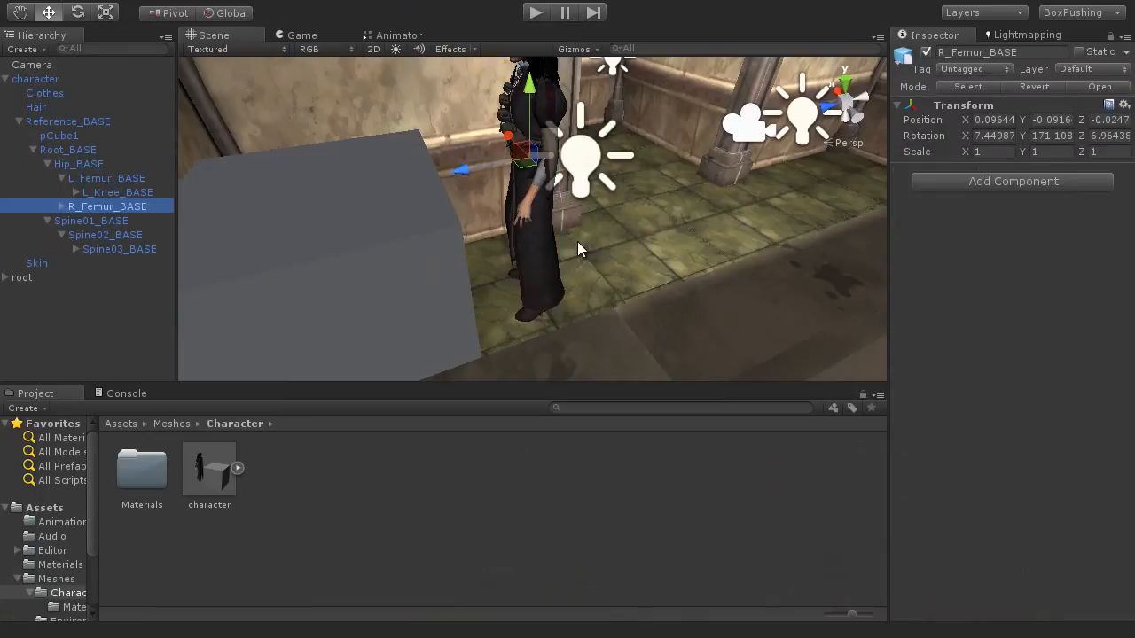
{"action": "left_click", "coordinate": [471, 171]}
{"action": "left_click_drag", "start_coordinate": [471, 172], "coordinate": [501, 160]}
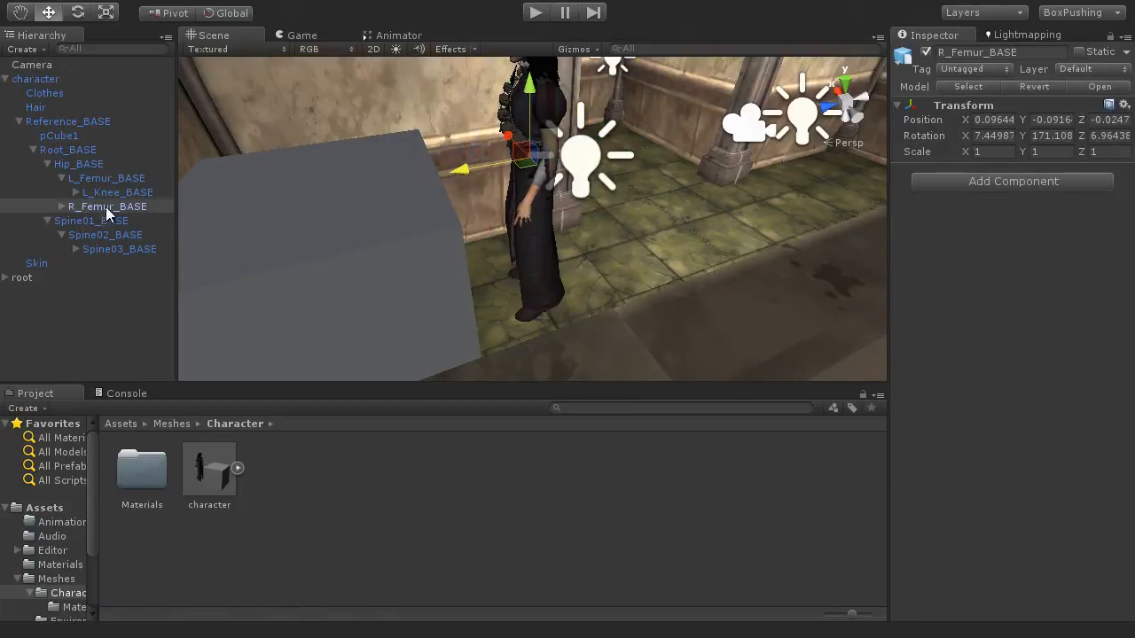
Step: Check the bones L_Femur_BASE and L_Knee_BASE, and delete the whole character object from the scene
{"action": "left_click", "coordinate": [105, 179]}
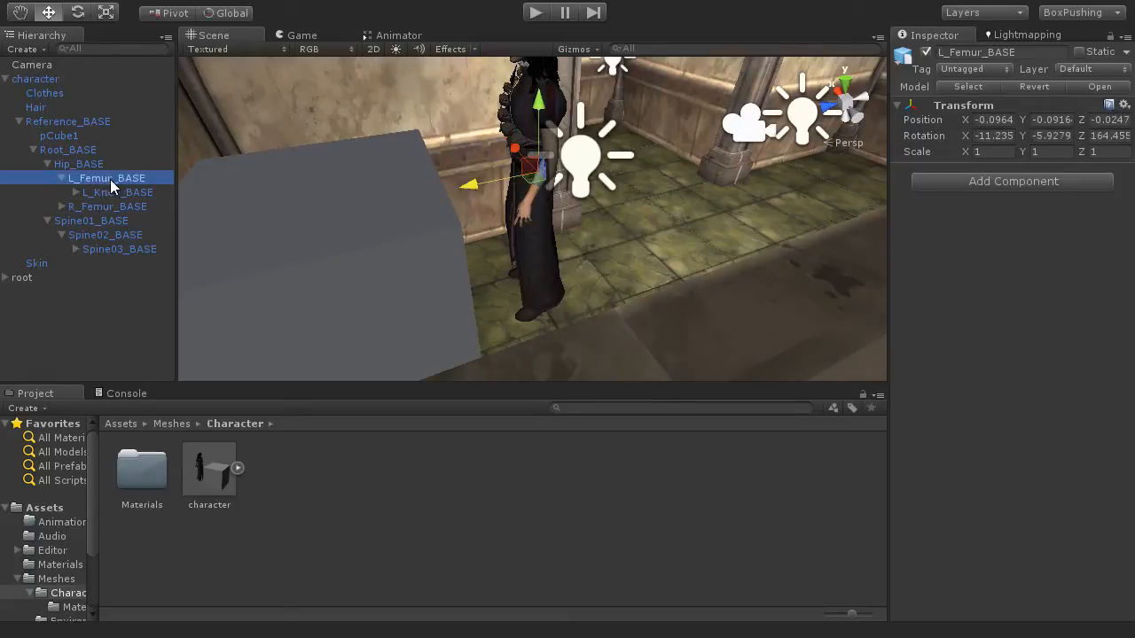
{"action": "left_click", "coordinate": [120, 192]}
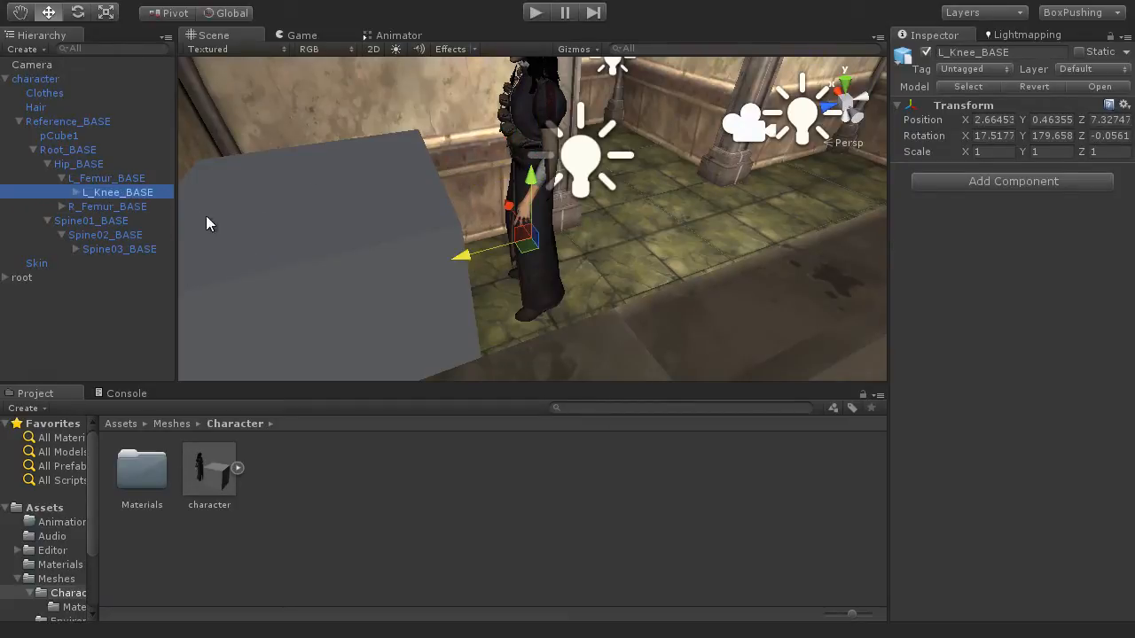
{"action": "left_click", "coordinate": [5, 79]}
{"action": "left_click", "coordinate": [92, 80]}
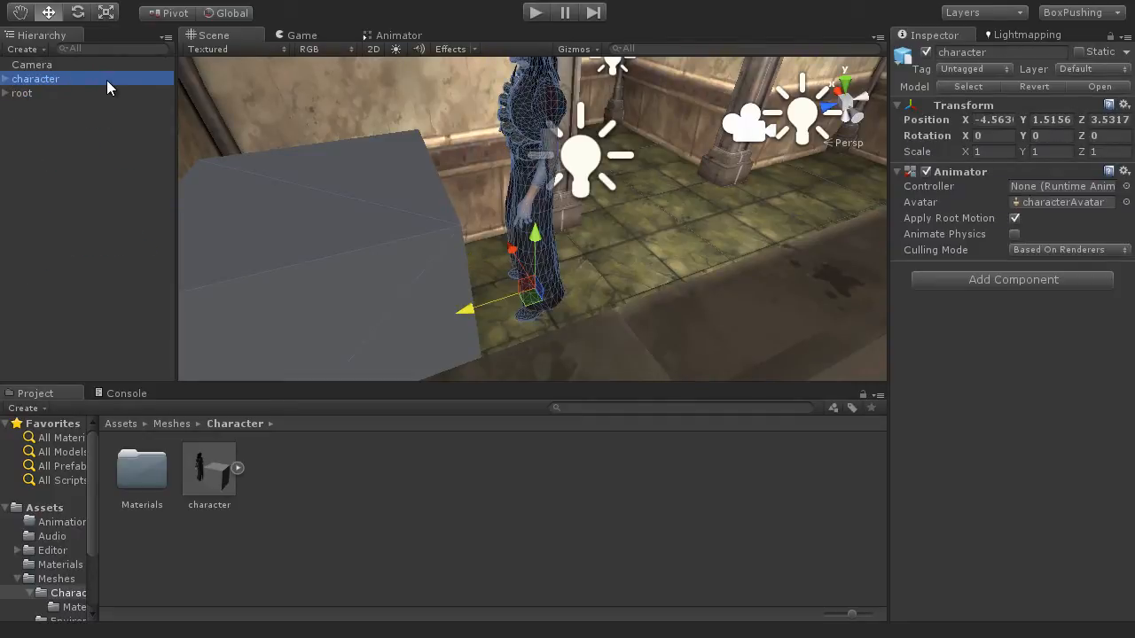
{"action": "key", "text": "Delete"}
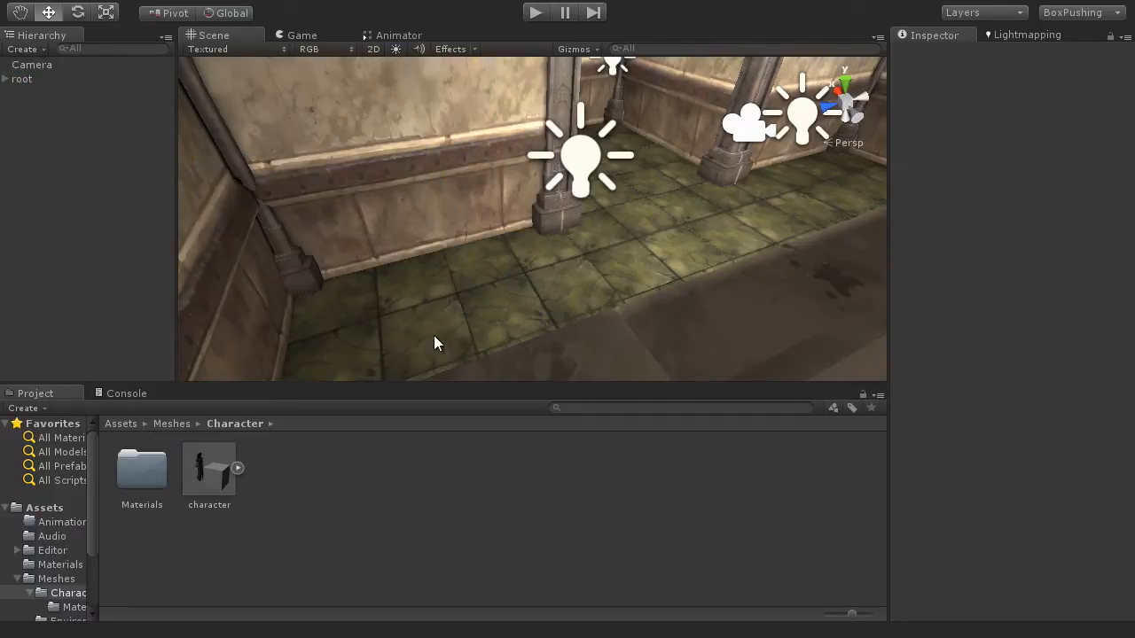
Step: Select the character model asset and examine its rig import settings, available animation types and preview
{"action": "left_click", "coordinate": [220, 473]}
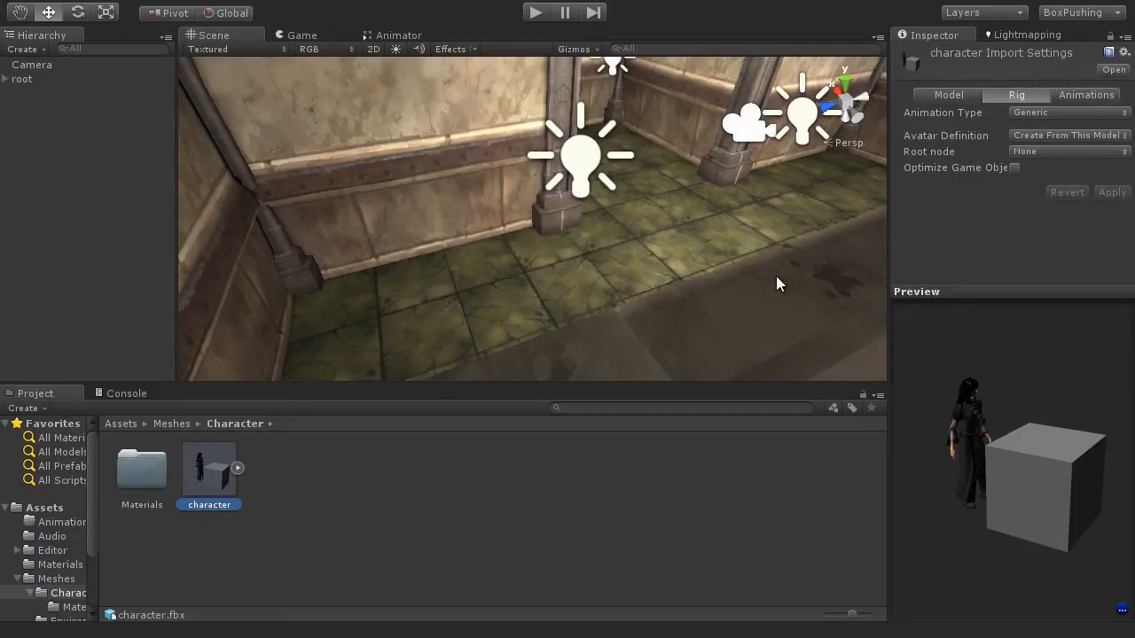
{"action": "left_click_drag", "start_coordinate": [667, 247], "coordinate": [544, 253], "text": "alt"}
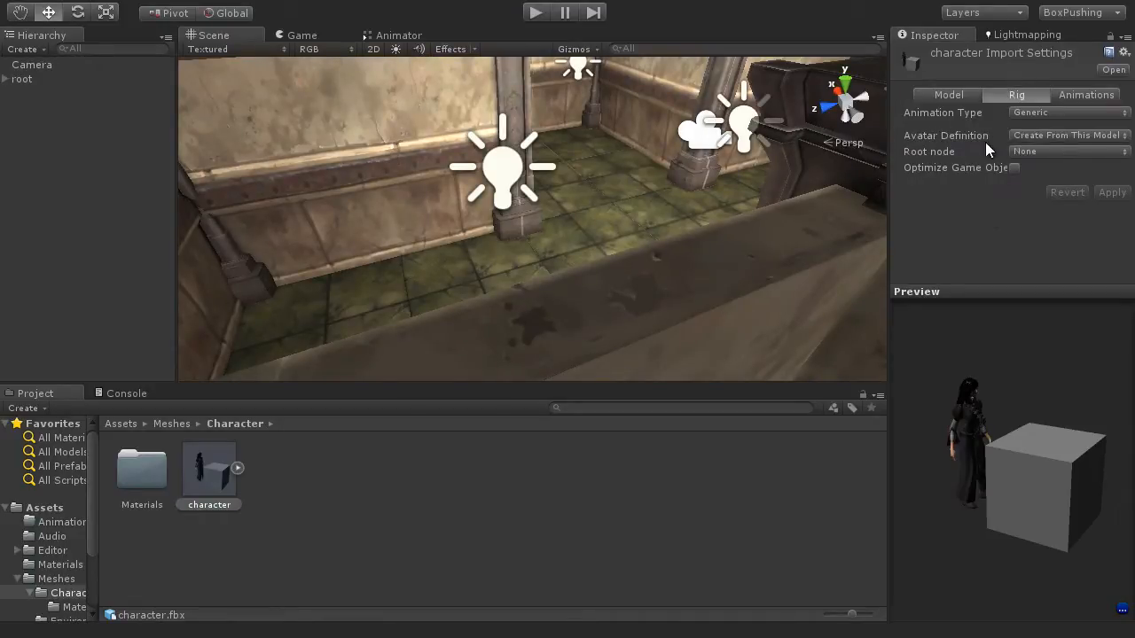
{"action": "left_click", "coordinate": [1051, 112]}
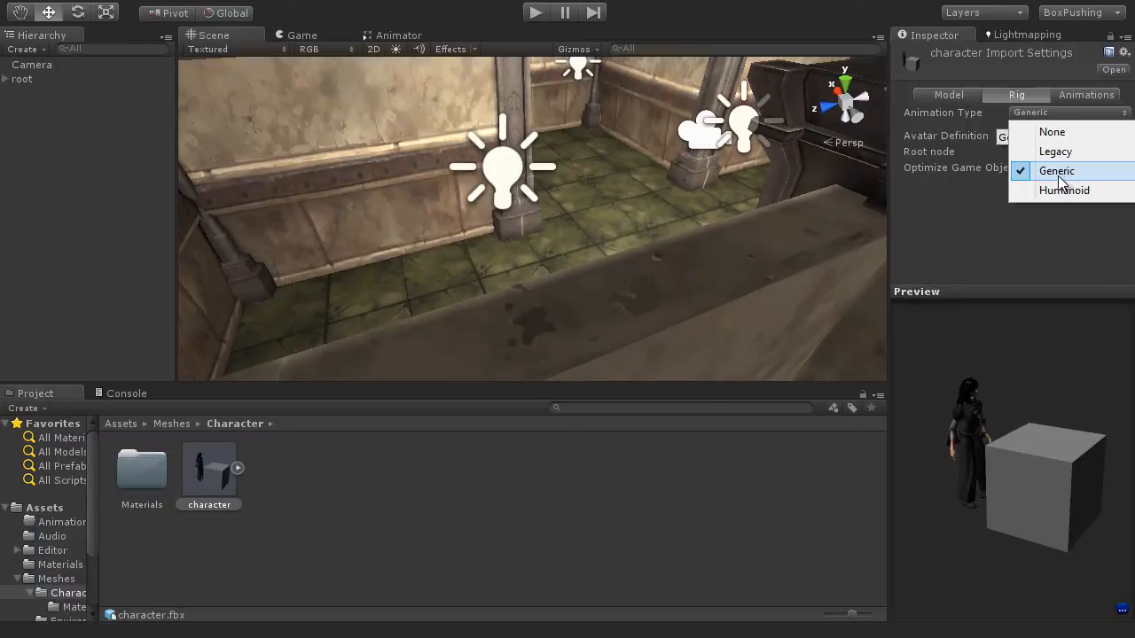
{"action": "left_click_drag", "start_coordinate": [1018, 482], "coordinate": [967, 470]}
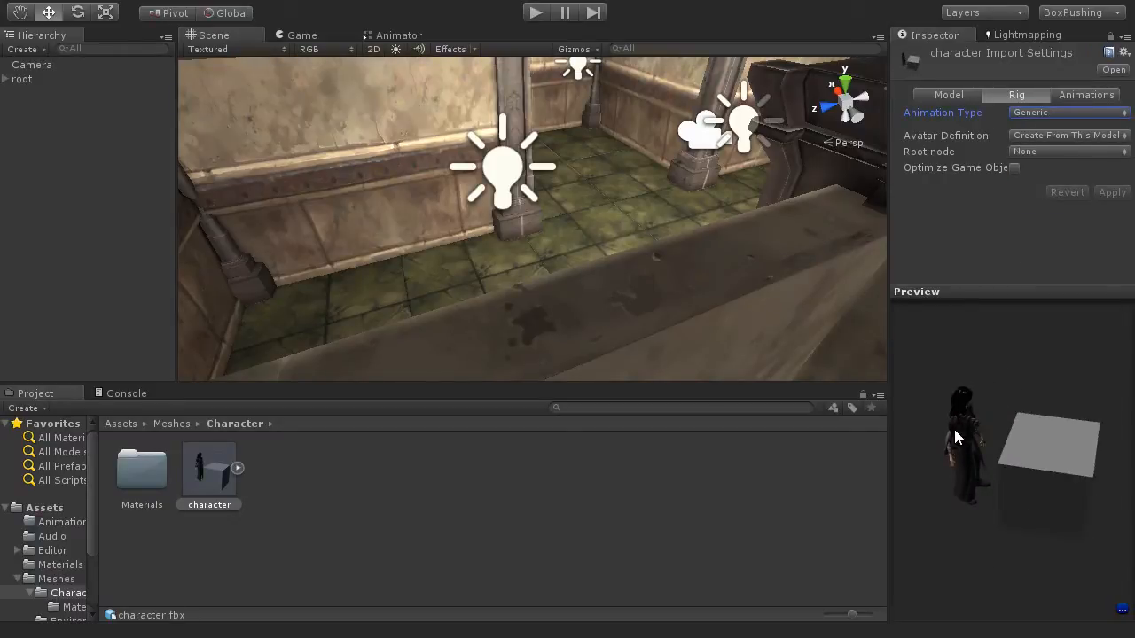
{"action": "left_click_drag", "start_coordinate": [1003, 444], "coordinate": [984, 258]}
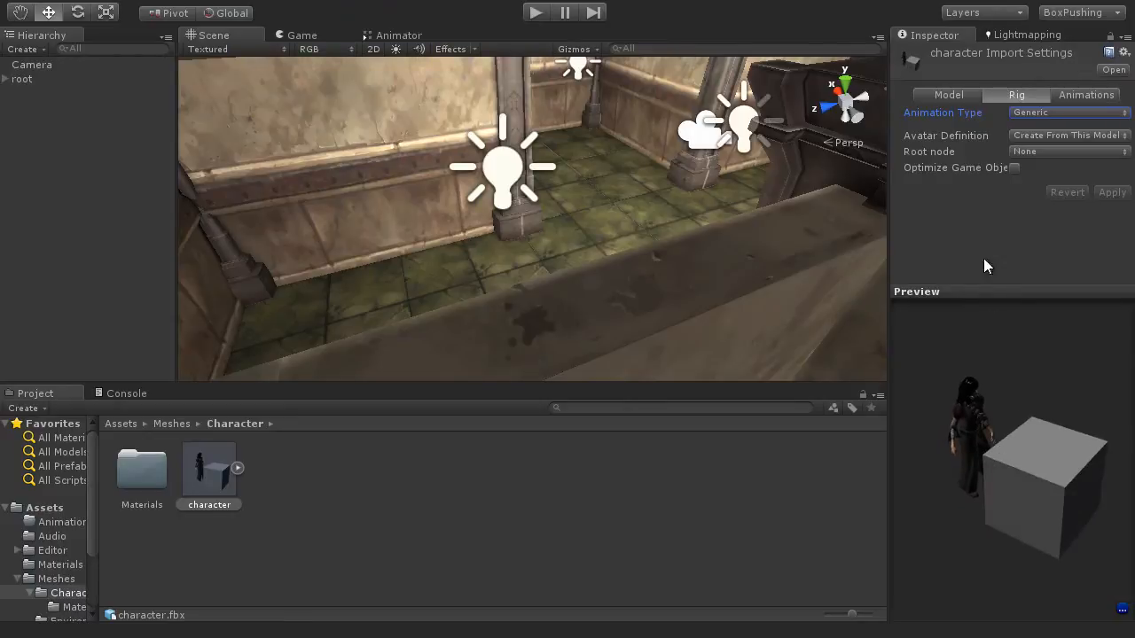
Step: Set the character rig's Animation Type to Humanoid and apply the import settings
{"action": "left_click", "coordinate": [1038, 113]}
{"action": "left_click", "coordinate": [1015, 189]}
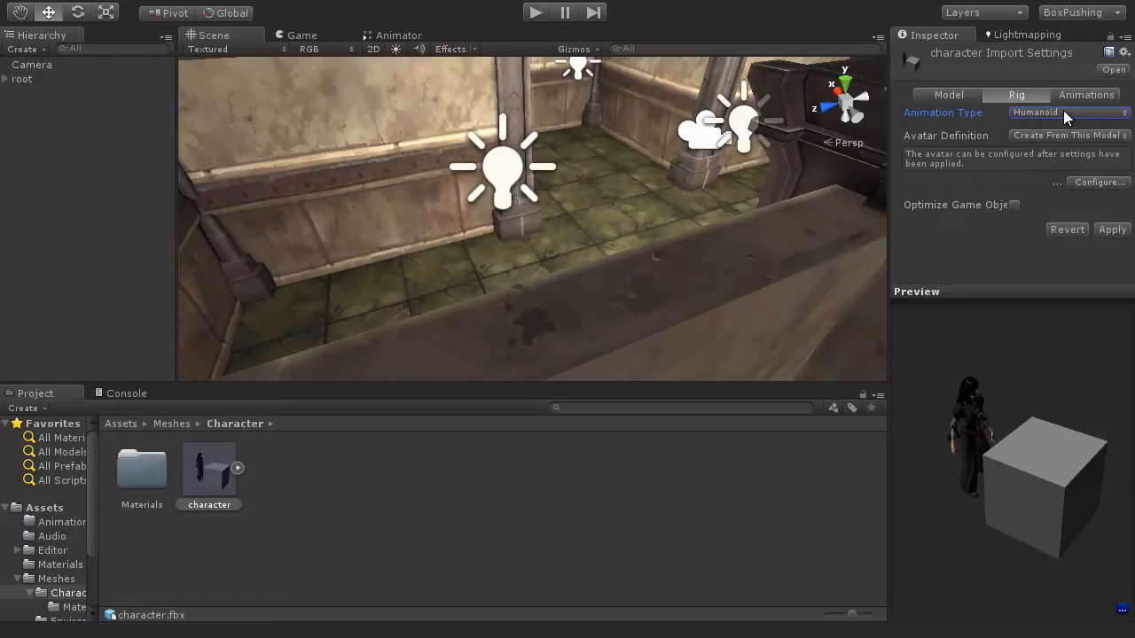
{"action": "left_click", "coordinate": [1111, 230]}
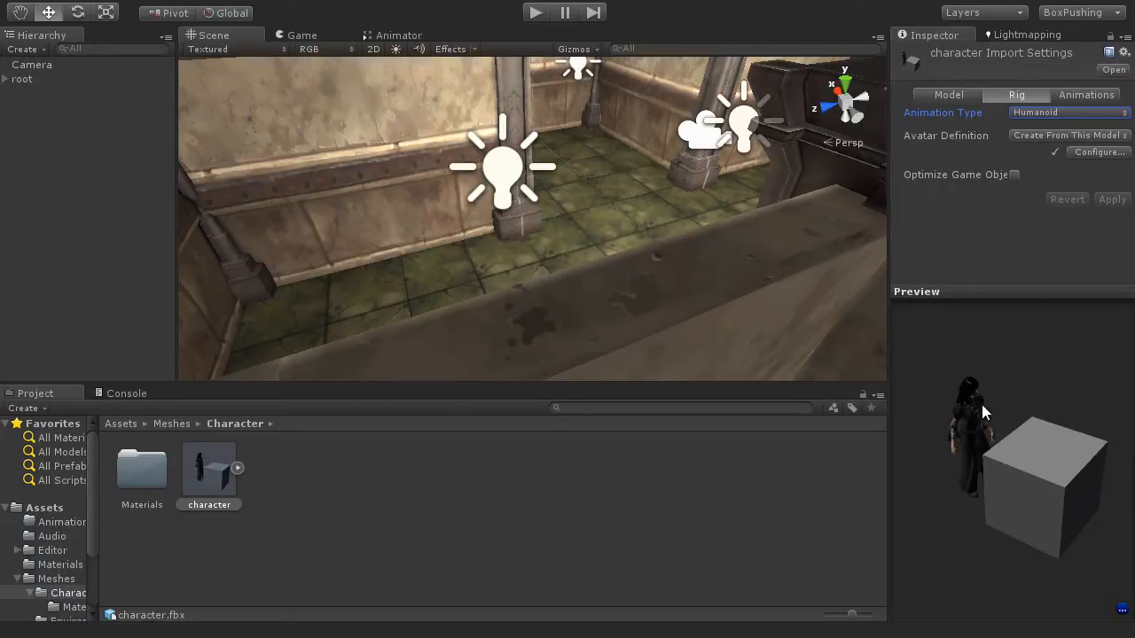
Step: Check the humanoid rig's preview and Avatar Definition, and look through the sub-assets contained in the character model
{"action": "mouse_move", "coordinate": [1006, 487]}
{"action": "left_mouse_down"}
{"action": "mouse_move", "coordinate": [958, 487]}
{"action": "mouse_move", "coordinate": [1000, 461]}
{"action": "mouse_move", "coordinate": [1047, 482]}
{"action": "mouse_move", "coordinate": [1004, 487]}
{"action": "left_mouse_up"}
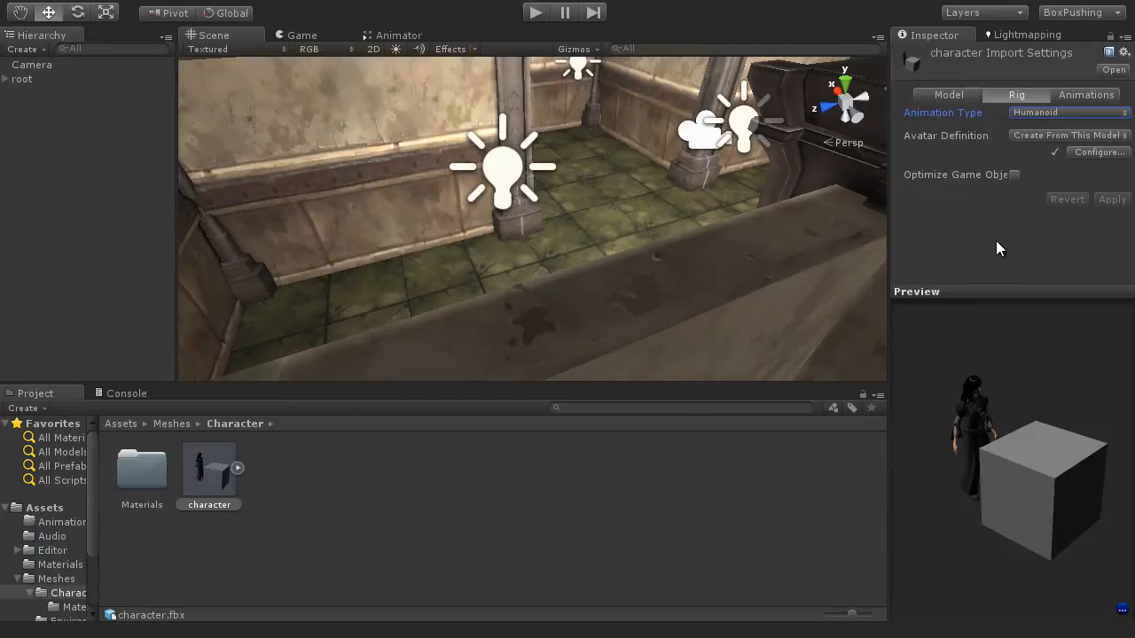
{"action": "left_click", "coordinate": [935, 136]}
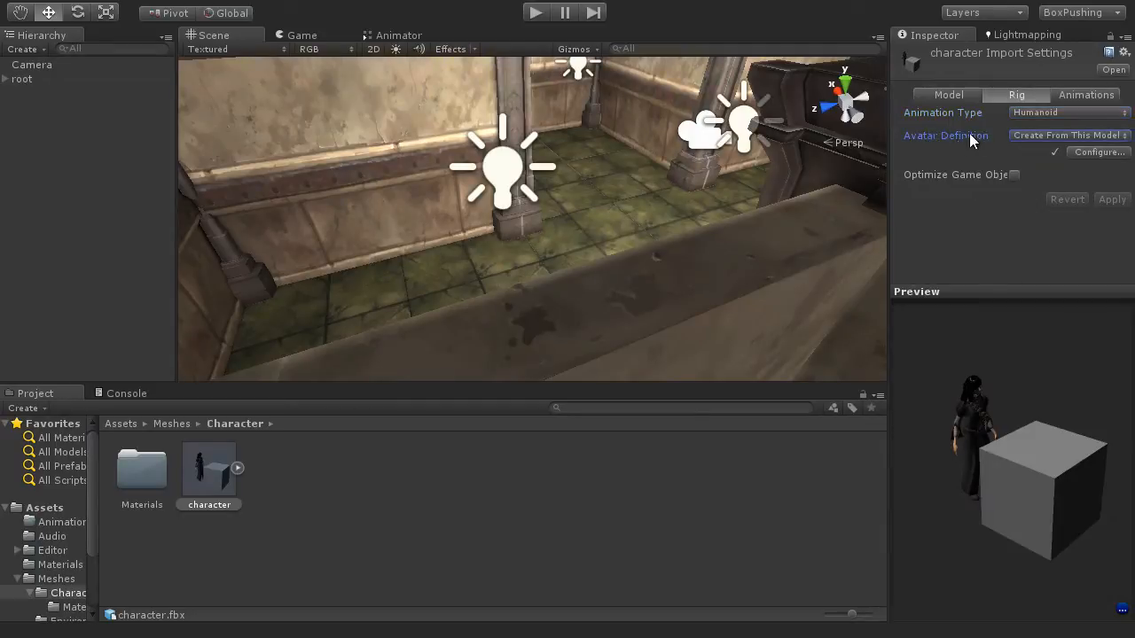
{"action": "mouse_move", "coordinate": [974, 137]}
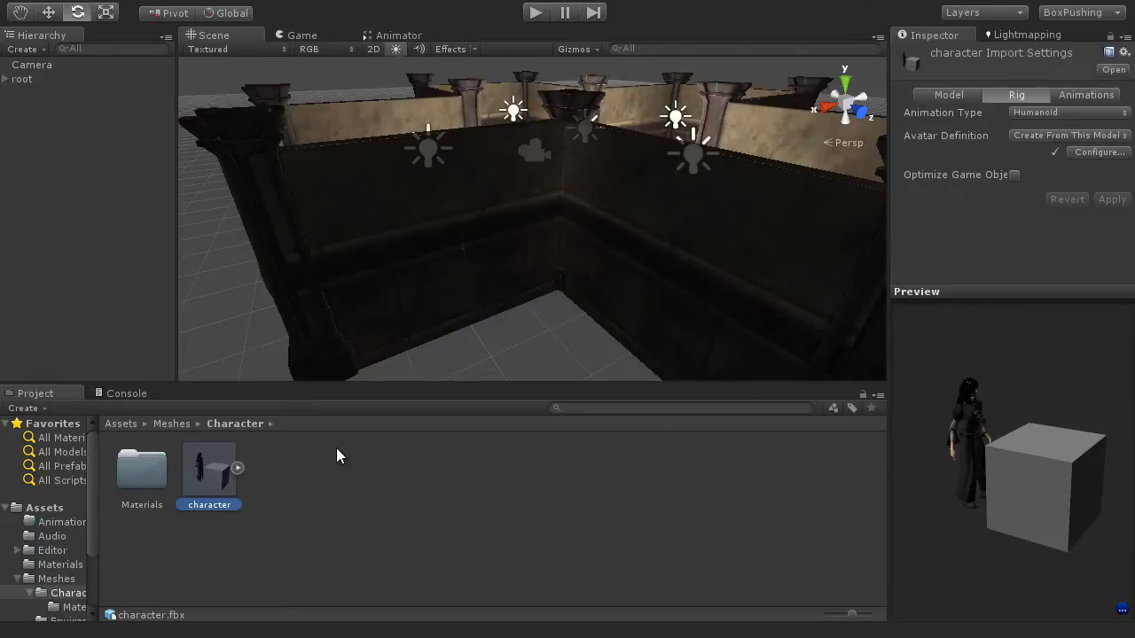
{"action": "left_click", "coordinate": [237, 468]}
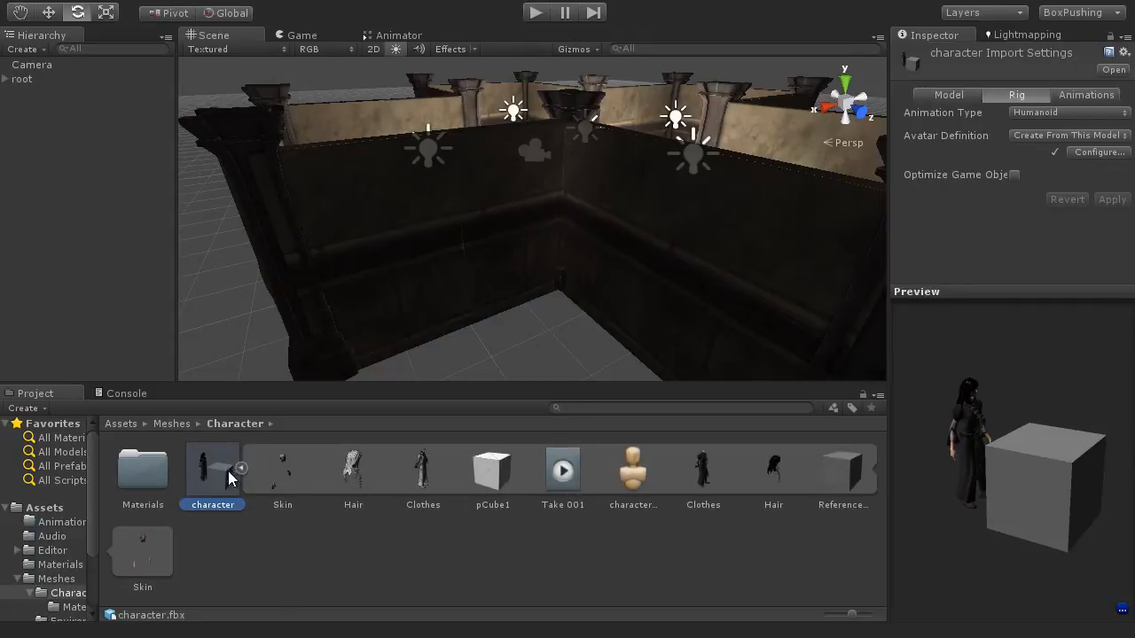
{"action": "left_click", "coordinate": [238, 468]}
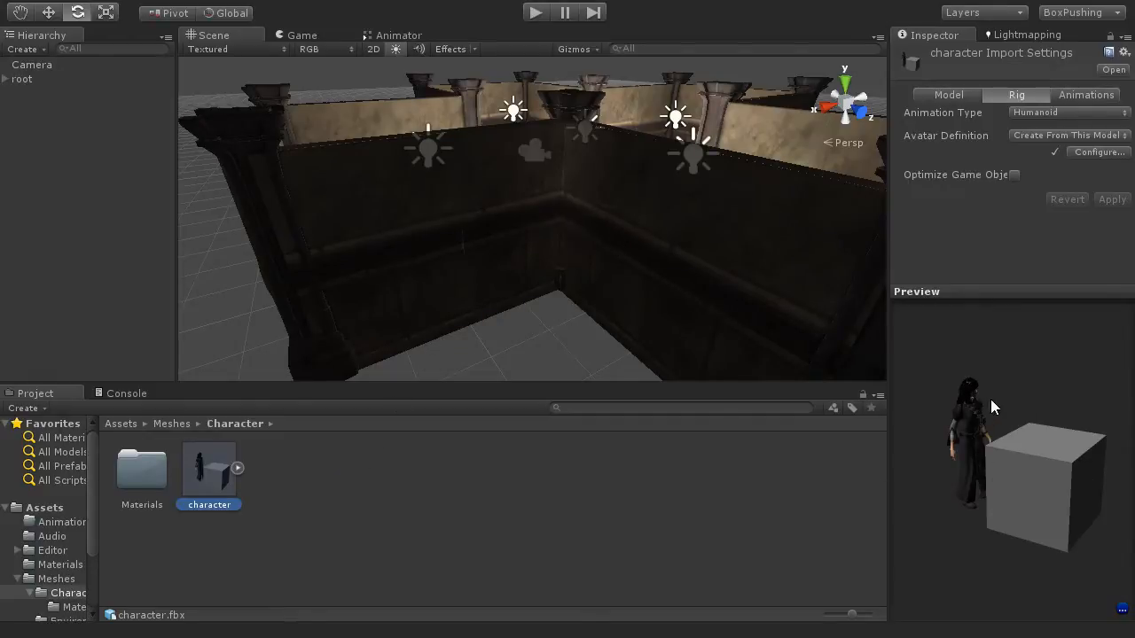
Step: Open the avatar configuration and examine the mapped skeleton on the character from several sides
{"action": "left_click", "coordinate": [1097, 152]}
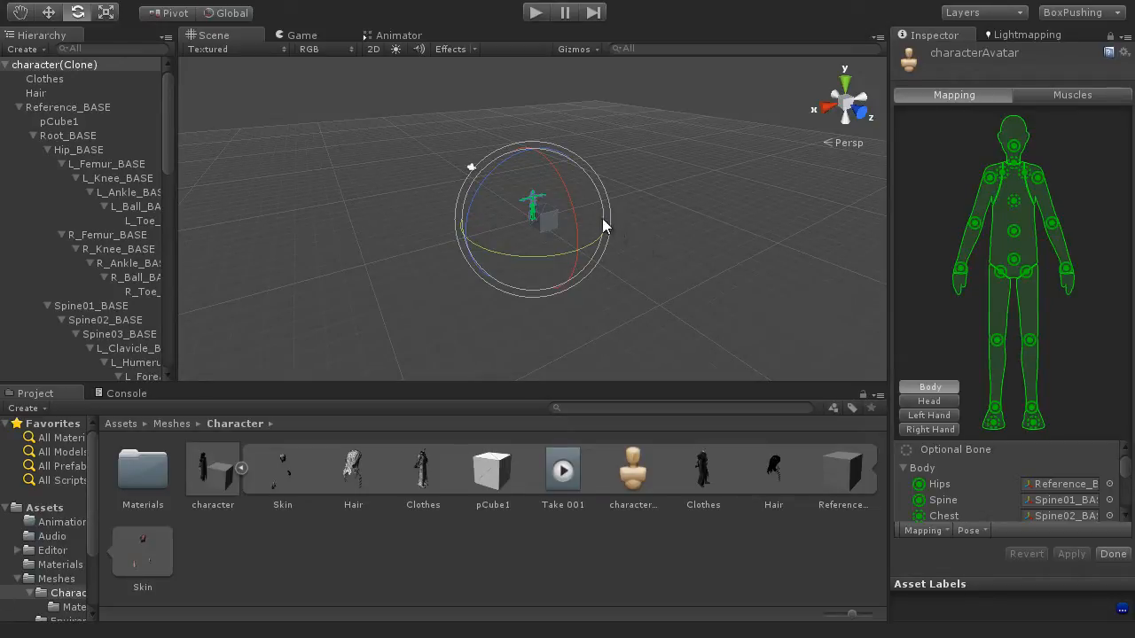
{"action": "scroll", "coordinate": [574, 268], "scroll_direction": "up", "scroll_amount": 3}
{"action": "scroll", "coordinate": [575, 266], "scroll_direction": "up", "scroll_amount": 2}
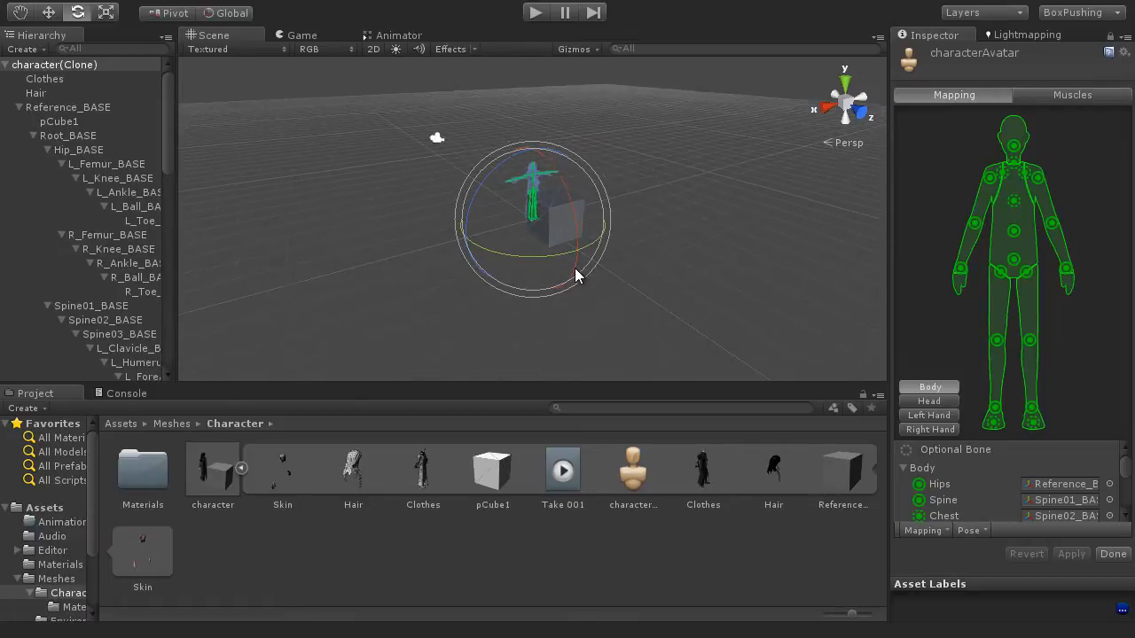
{"action": "scroll", "coordinate": [576, 259], "scroll_direction": "down", "scroll_amount": 4}
{"action": "scroll", "coordinate": [577, 246], "scroll_direction": "up", "scroll_amount": 6}
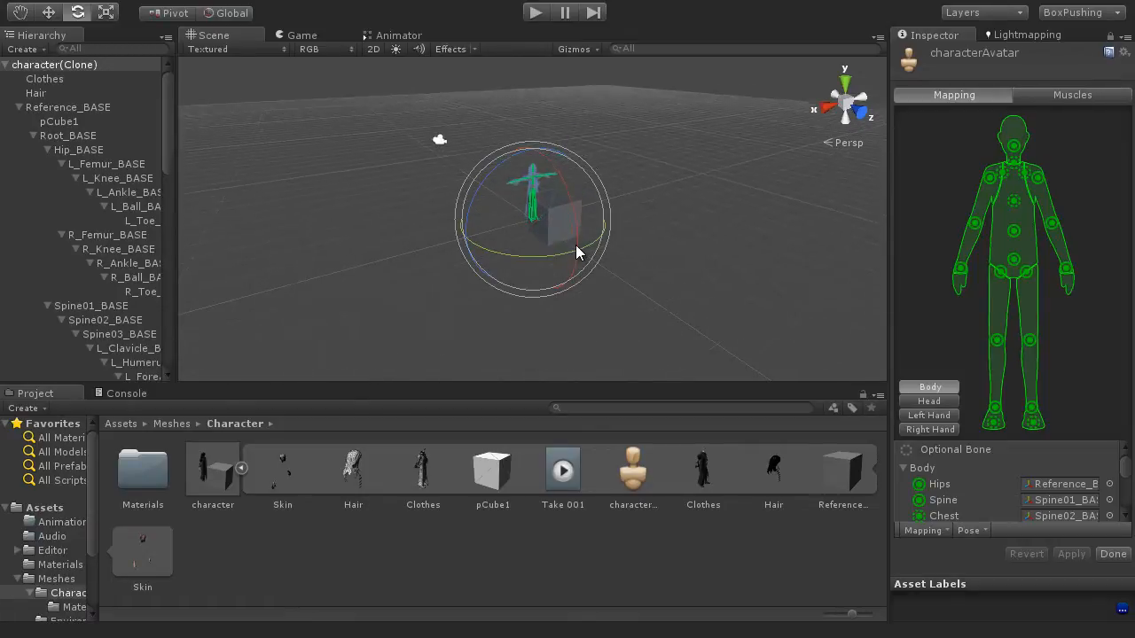
{"action": "middle_click_drag", "start_coordinate": [611, 228], "coordinate": [587, 266]}
{"action": "scroll", "coordinate": [587, 266], "scroll_direction": "up", "scroll_amount": 5}
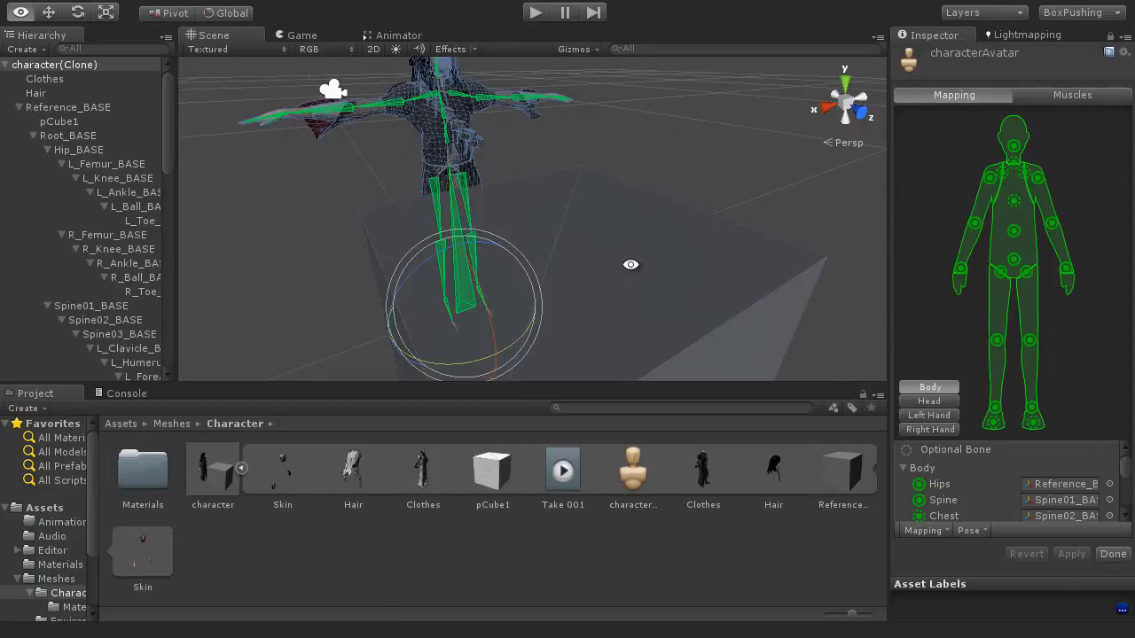
{"action": "left_click_drag", "start_coordinate": [629, 261], "coordinate": [213, 257], "text": "alt"}
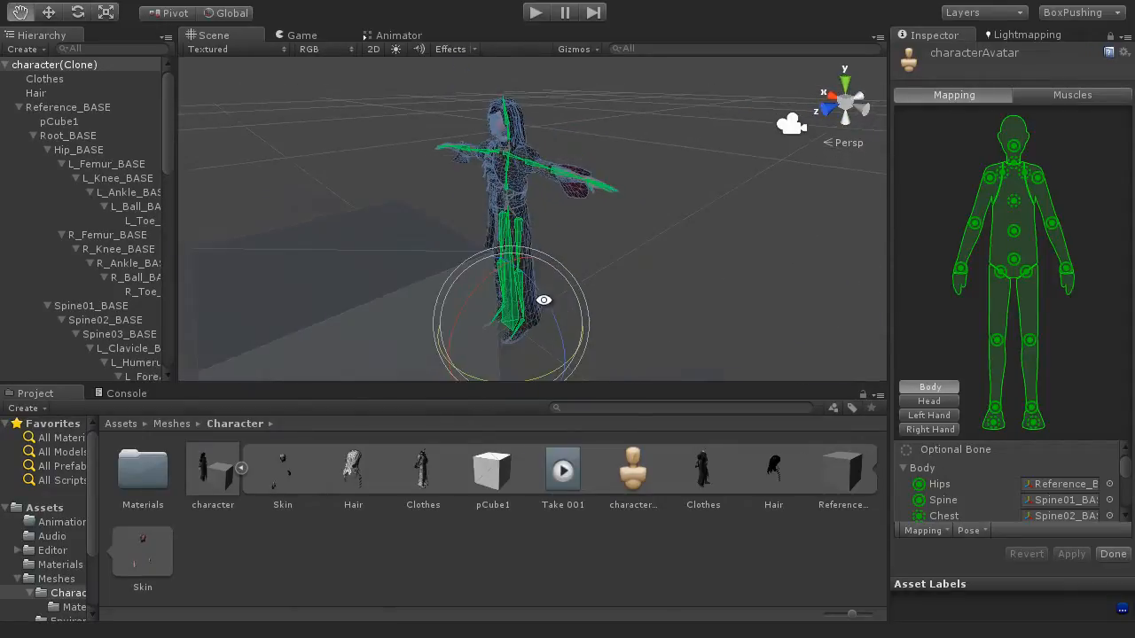
{"action": "scroll", "coordinate": [542, 299], "scroll_direction": "up", "scroll_amount": 4}
{"action": "left_click_drag", "start_coordinate": [541, 298], "coordinate": [517, 240], "text": "alt"}
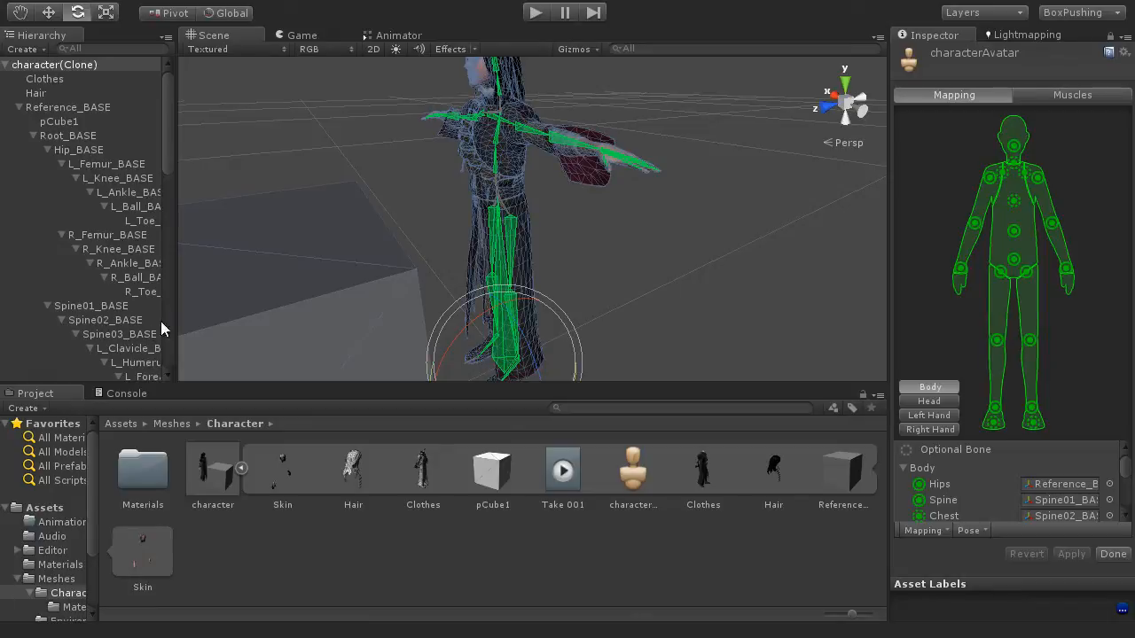
{"action": "scroll", "coordinate": [572, 217], "scroll_direction": "down", "scroll_amount": 2}
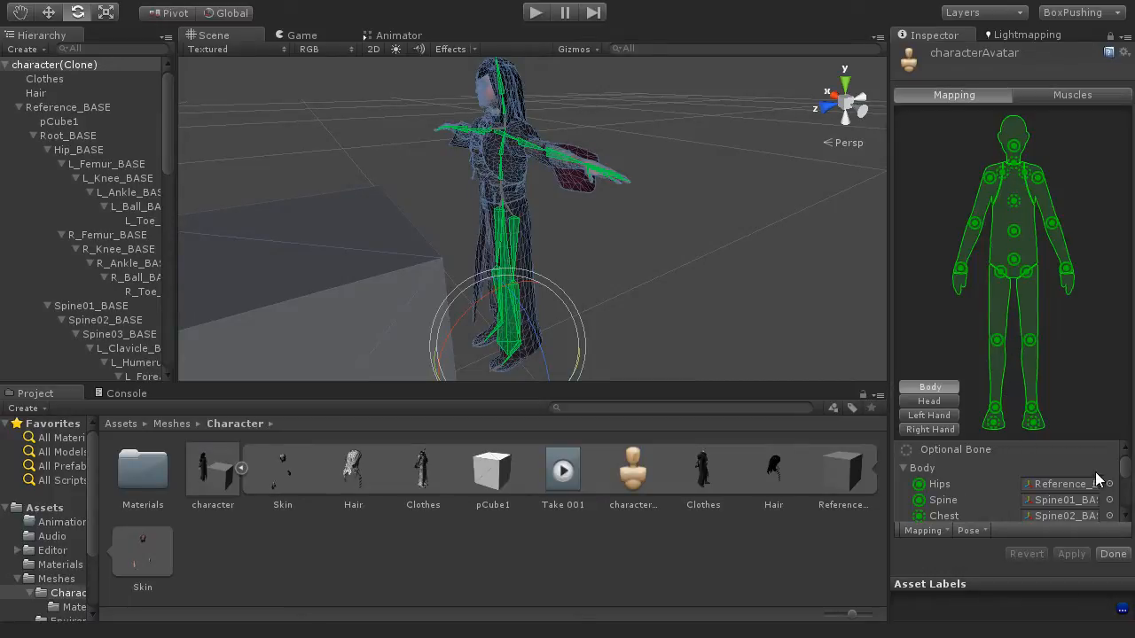
Step: Review the body bone mapping and locate the bones assigned to the left arm's Shoulder and Upper Arm
{"action": "left_click_drag", "start_coordinate": [1125, 468], "coordinate": [1126, 471]}
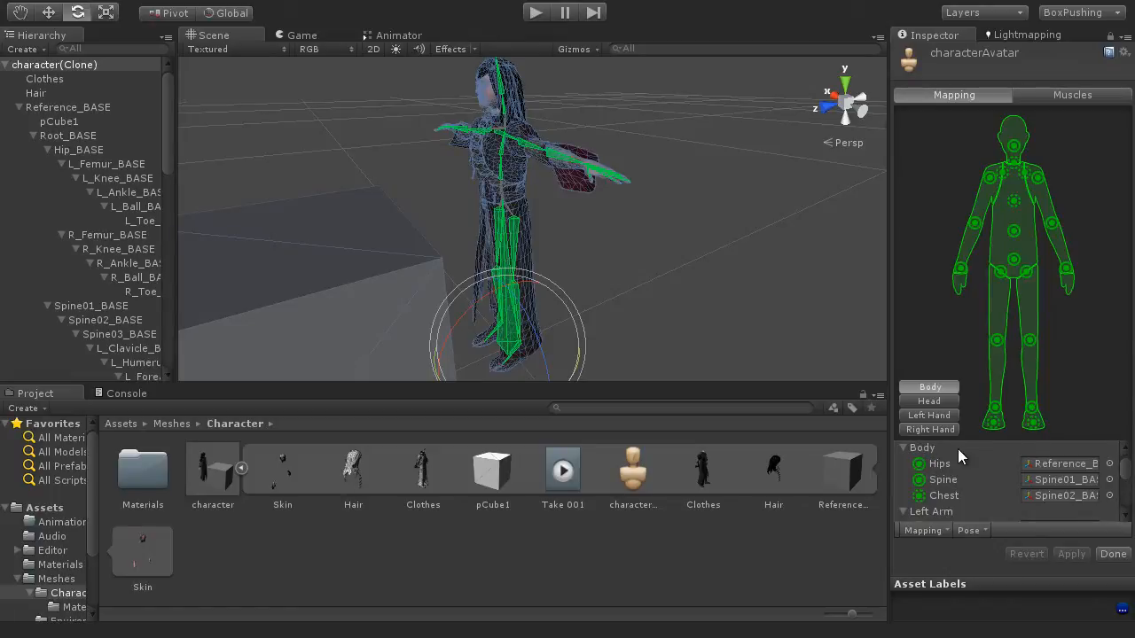
{"action": "scroll", "coordinate": [947, 501], "scroll_direction": "down", "scroll_amount": 3}
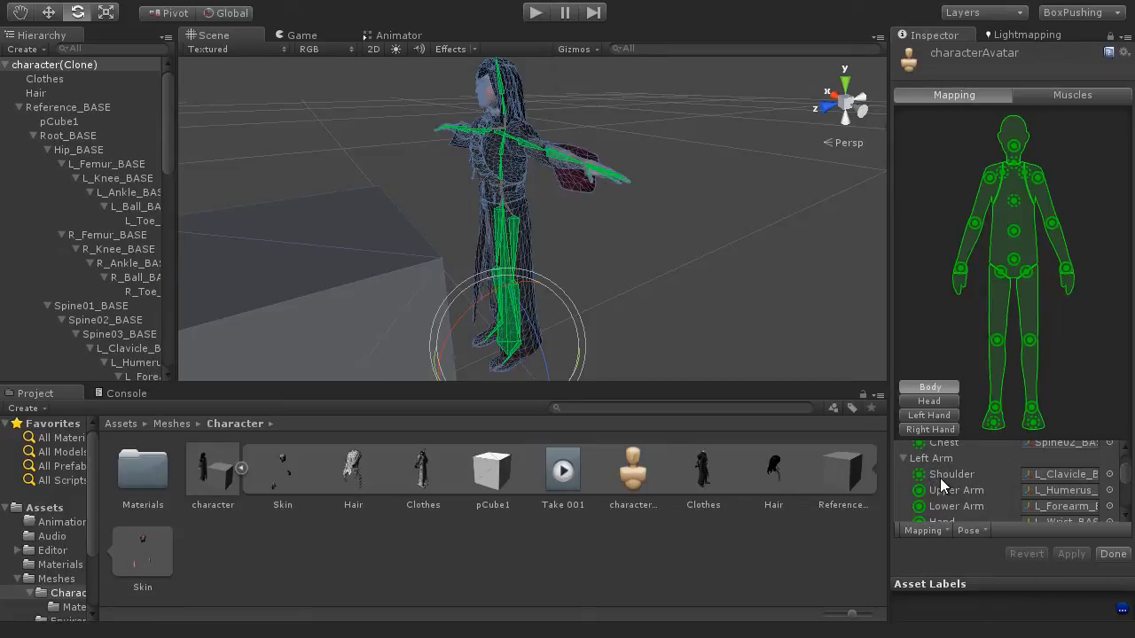
{"action": "left_click", "coordinate": [1061, 476]}
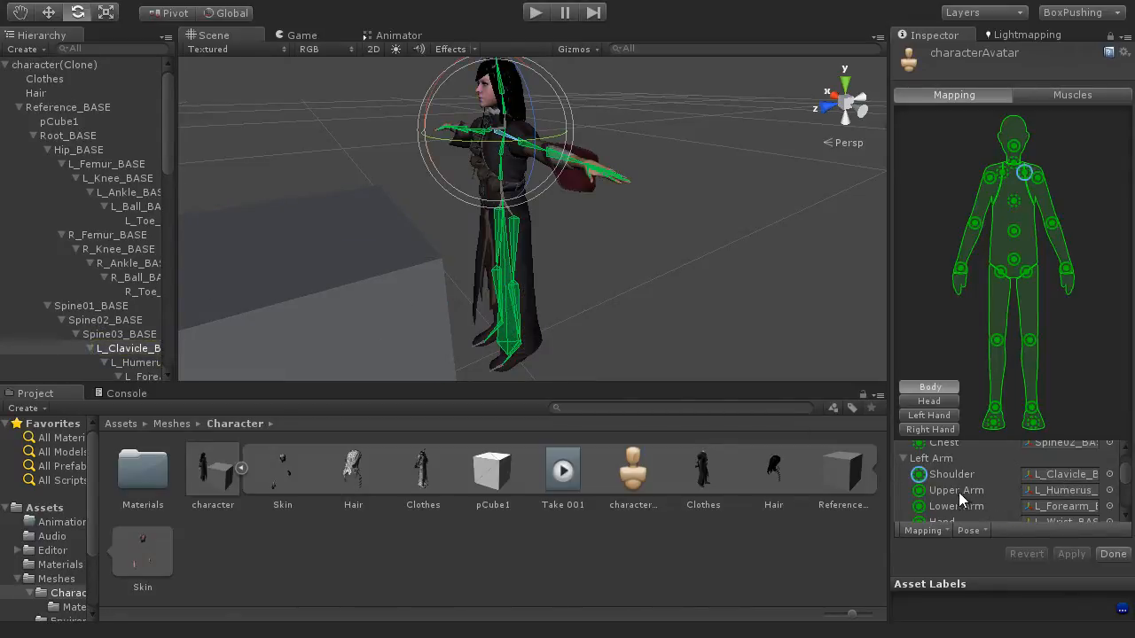
{"action": "left_click", "coordinate": [1040, 491]}
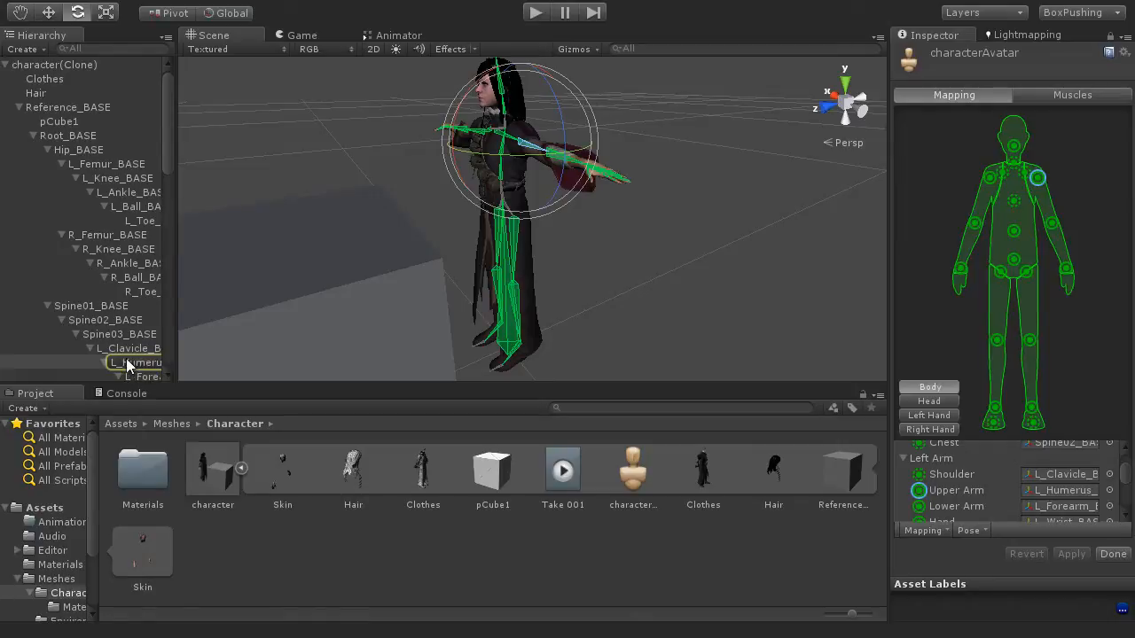
Step: Rotate the left upper arm bone downward out of the T pose, and select the left forearm bone to bend it
{"action": "left_click_drag", "start_coordinate": [550, 180], "coordinate": [670, 212], "text": "alt"}
{"action": "scroll", "coordinate": [586, 184], "scroll_direction": "up", "scroll_amount": 5}
{"action": "scroll", "coordinate": [587, 186], "scroll_direction": "down", "scroll_amount": 5}
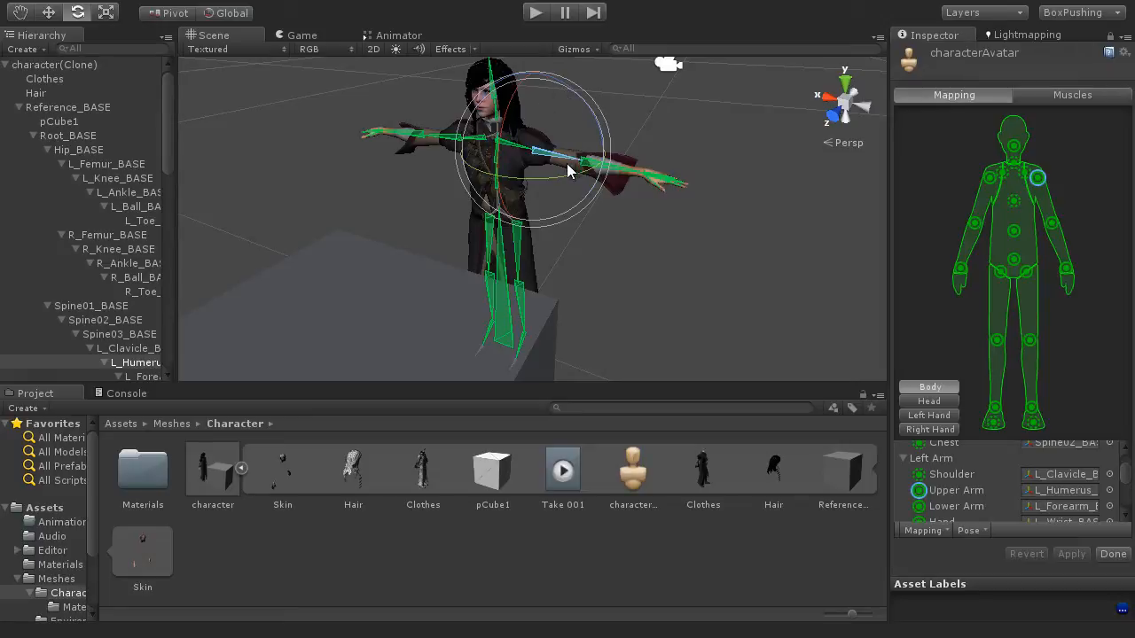
{"action": "left_click_drag", "start_coordinate": [567, 151], "coordinate": [574, 228], "text": "alt"}
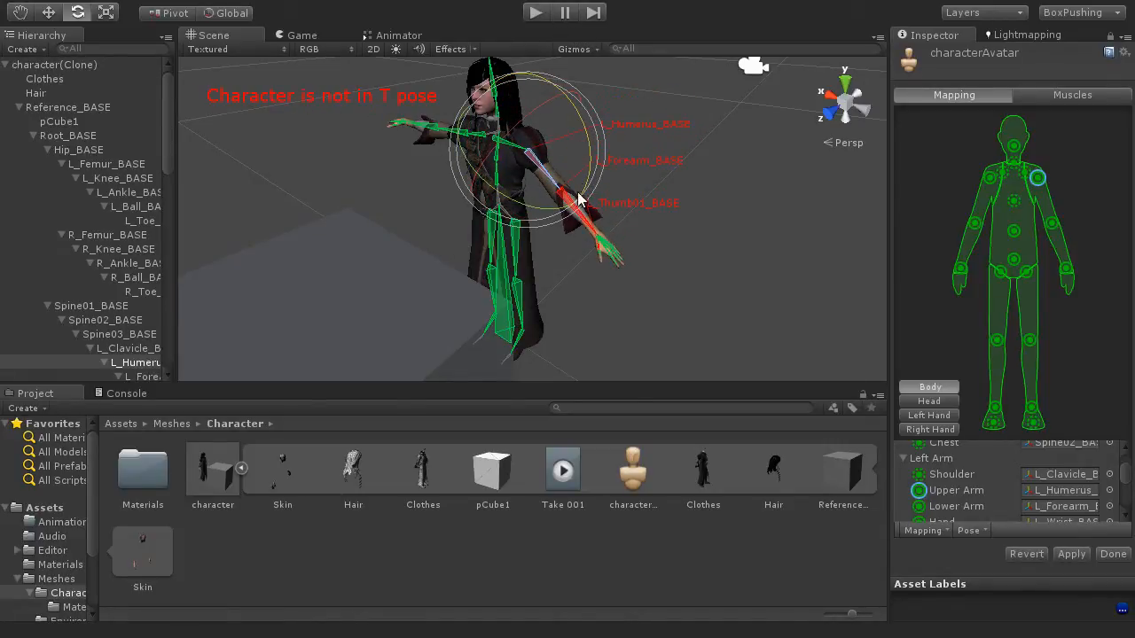
{"action": "left_click_drag", "start_coordinate": [647, 271], "coordinate": [402, 156], "text": "alt"}
{"action": "key", "text": "e"}
{"action": "left_click", "coordinate": [559, 216]}
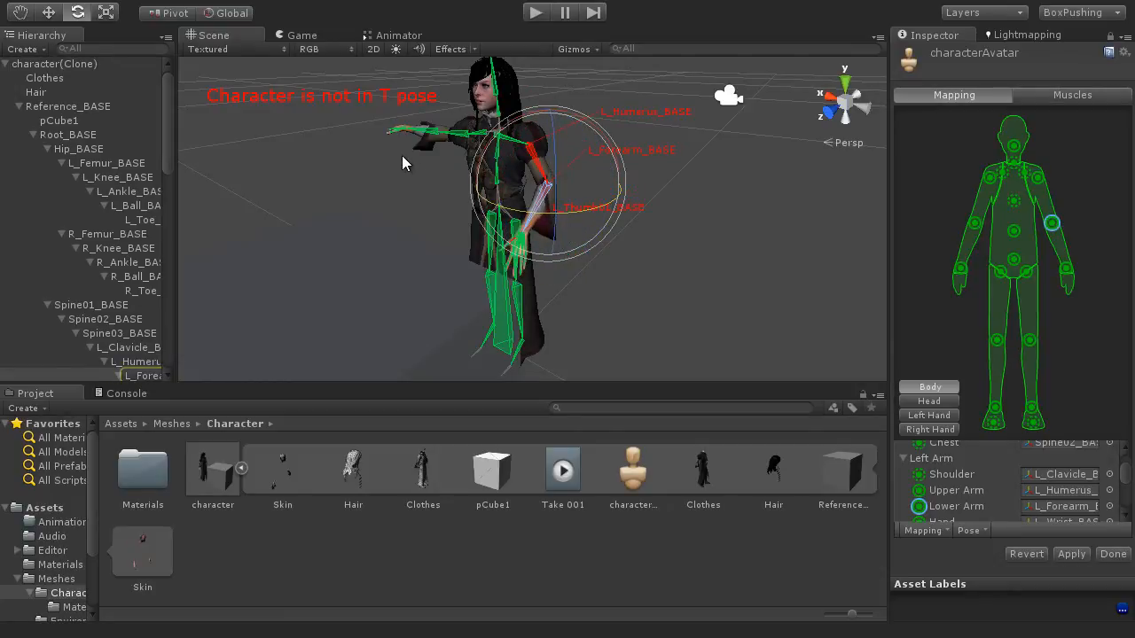
Step: Select the neck bone Neck_BASE and the lower spine bone Spine01_BASE to examine them on the posed character
{"action": "left_click", "coordinate": [512, 117]}
{"action": "left_click_drag", "start_coordinate": [566, 105], "coordinate": [922, 207]}
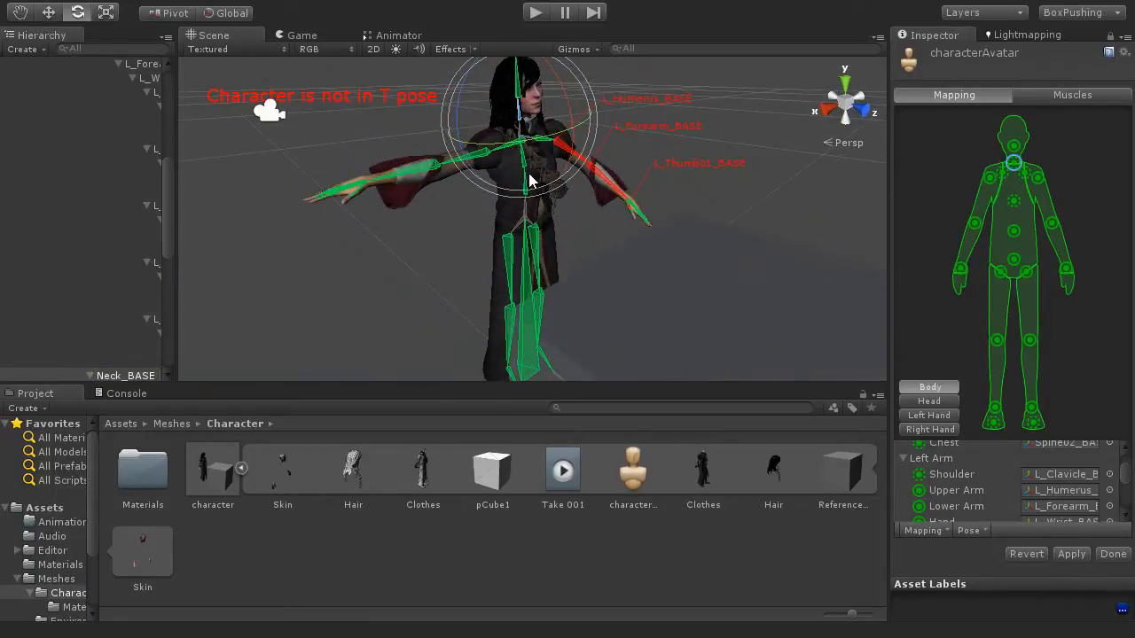
{"action": "left_click", "coordinate": [530, 209]}
{"action": "left_click_drag", "start_coordinate": [529, 209], "coordinate": [546, 292], "text": "alt"}
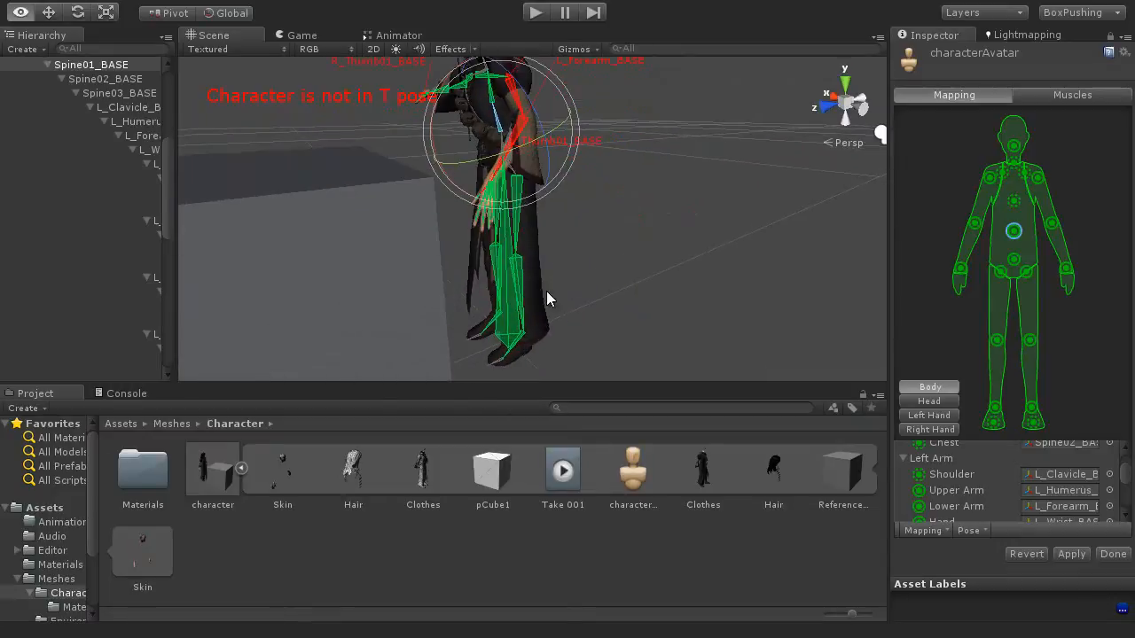
Step: Move the left knee bone L_Knee_BASE backward, away from the cube, with the Move tool
{"action": "left_click", "coordinate": [521, 286]}
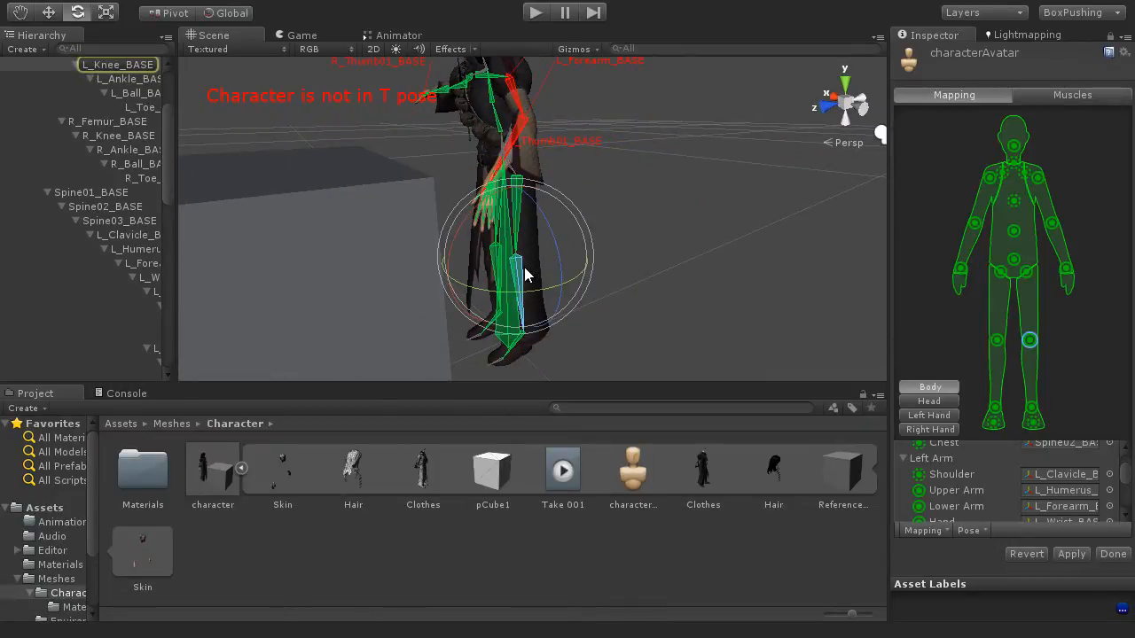
{"action": "key", "text": "w"}
{"action": "left_click_drag", "start_coordinate": [524, 267], "coordinate": [563, 257]}
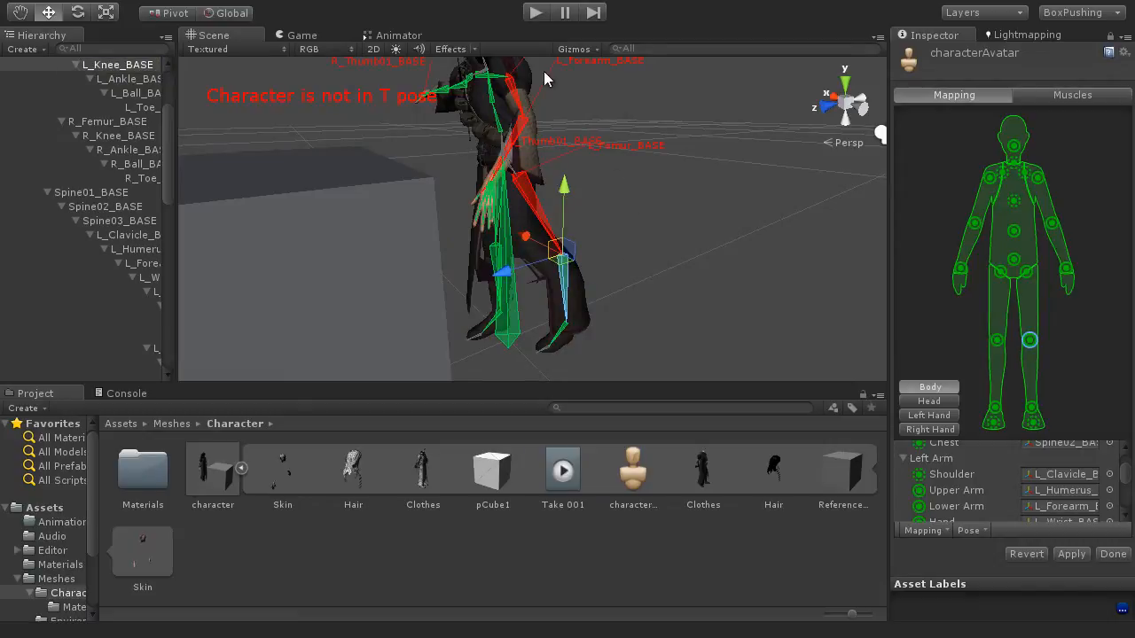
{"action": "scroll", "coordinate": [551, 206], "scroll_direction": "down", "scroll_amount": 5}
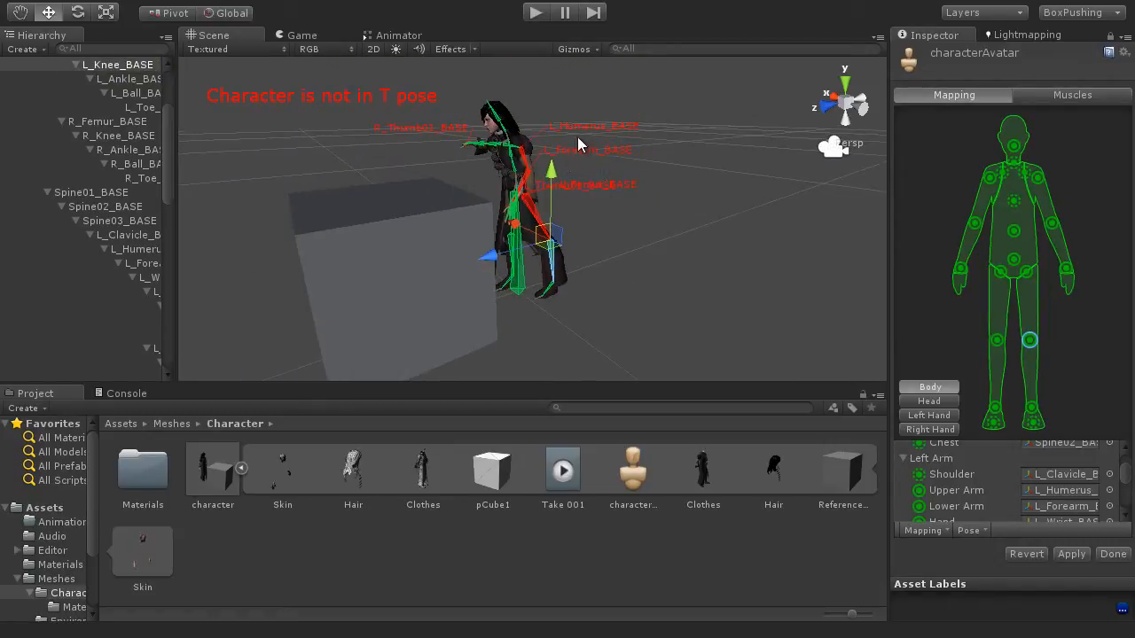
Step: Force the posed character back into a T-pose with Enforce T-Pose
{"action": "left_click", "coordinate": [512, 247]}
{"action": "key", "text": "ctrl+z"}
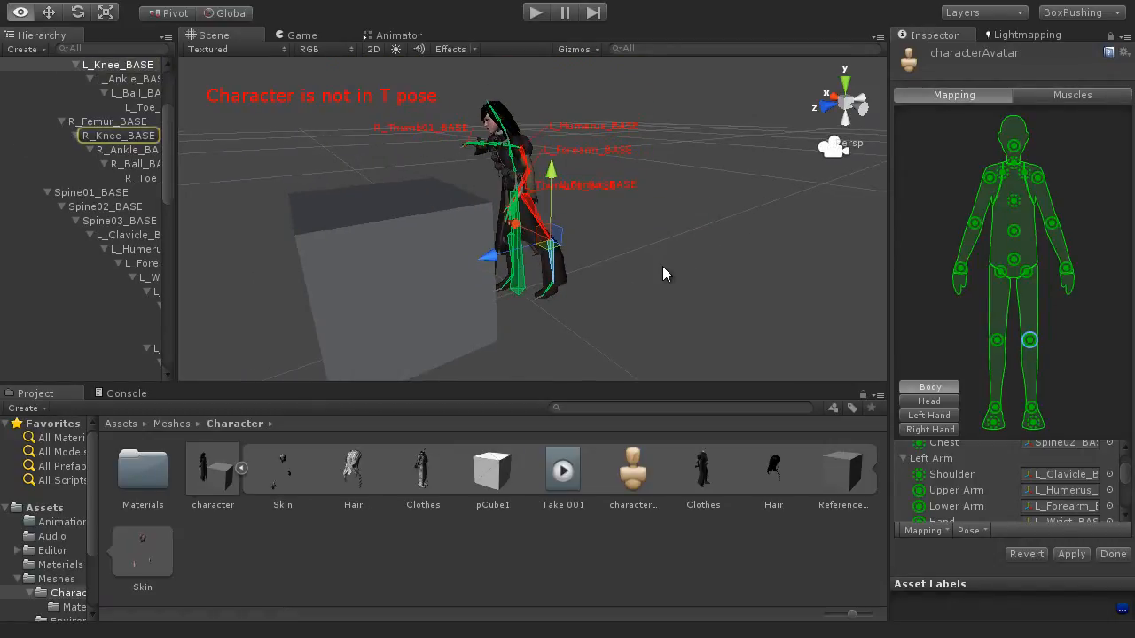
{"action": "left_click_drag", "start_coordinate": [662, 265], "coordinate": [711, 266]}
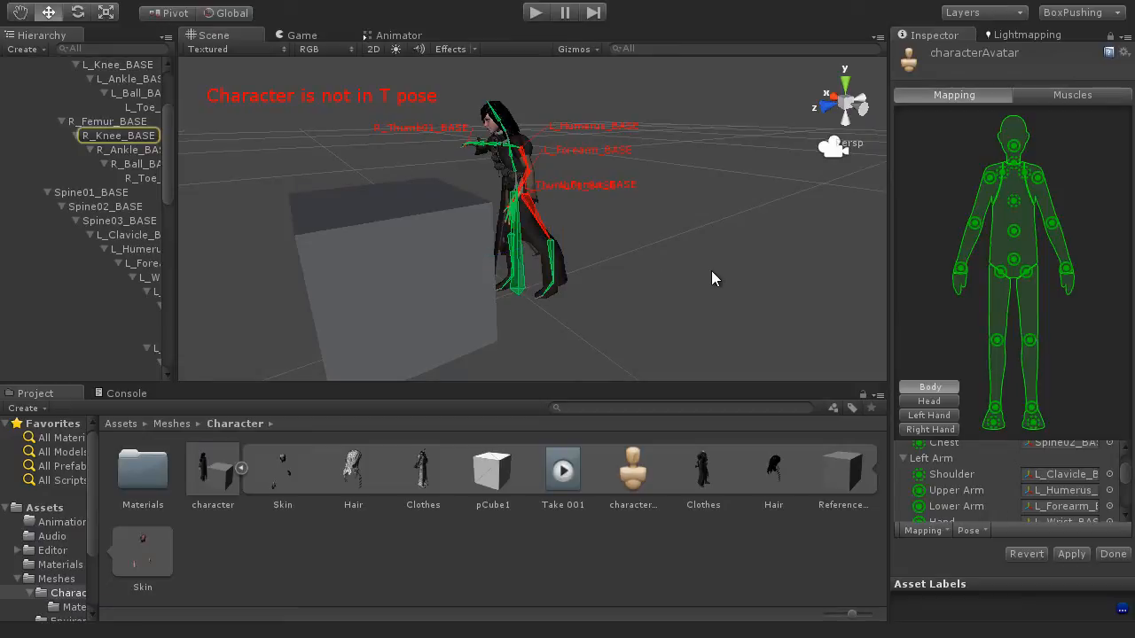
{"action": "left_click", "coordinate": [973, 531]}
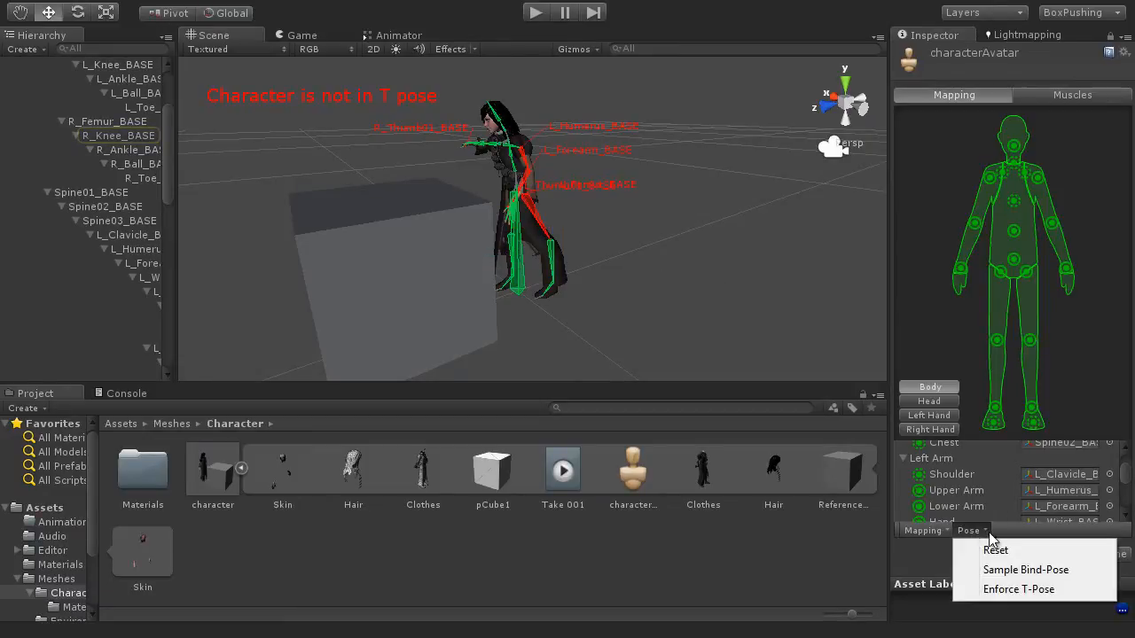
{"action": "left_click", "coordinate": [1042, 596]}
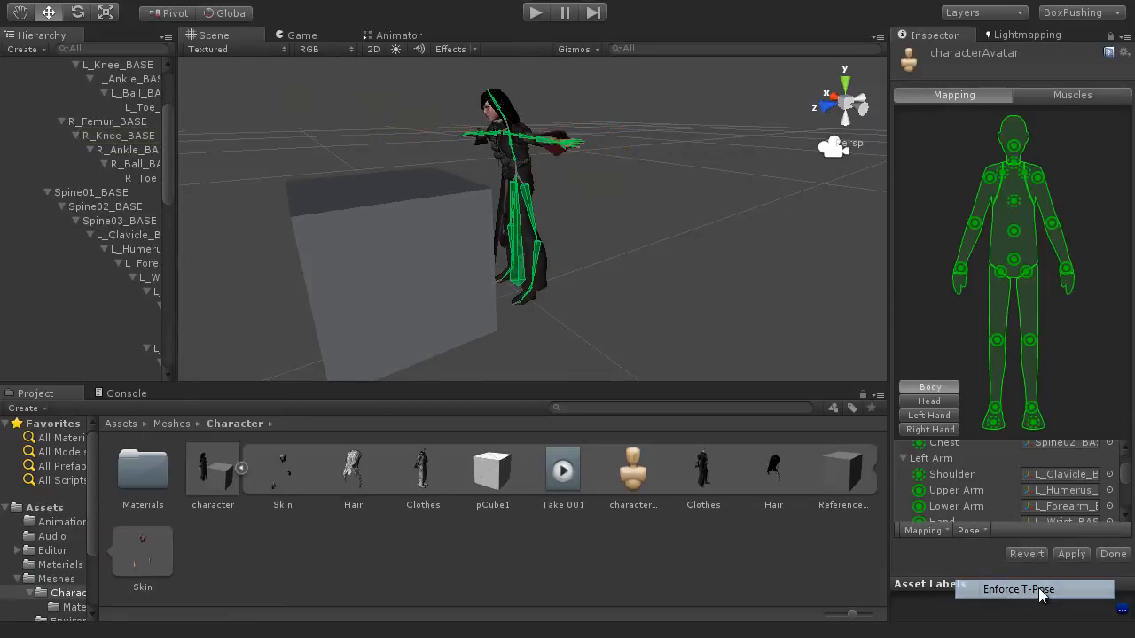
Step: Inspect the character's arms and legs in the enforced T-pose, and revert the unapplied avatar changes
{"action": "left_click_drag", "start_coordinate": [666, 254], "coordinate": [645, 273], "text": "alt"}
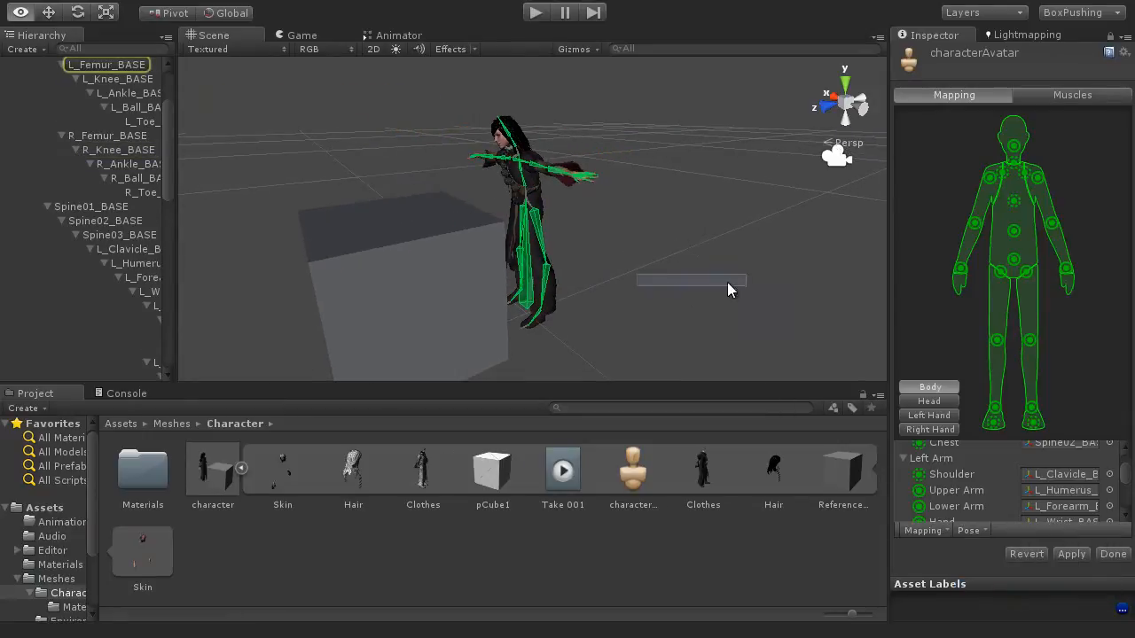
{"action": "scroll", "coordinate": [508, 217], "scroll_direction": "up", "scroll_amount": 5}
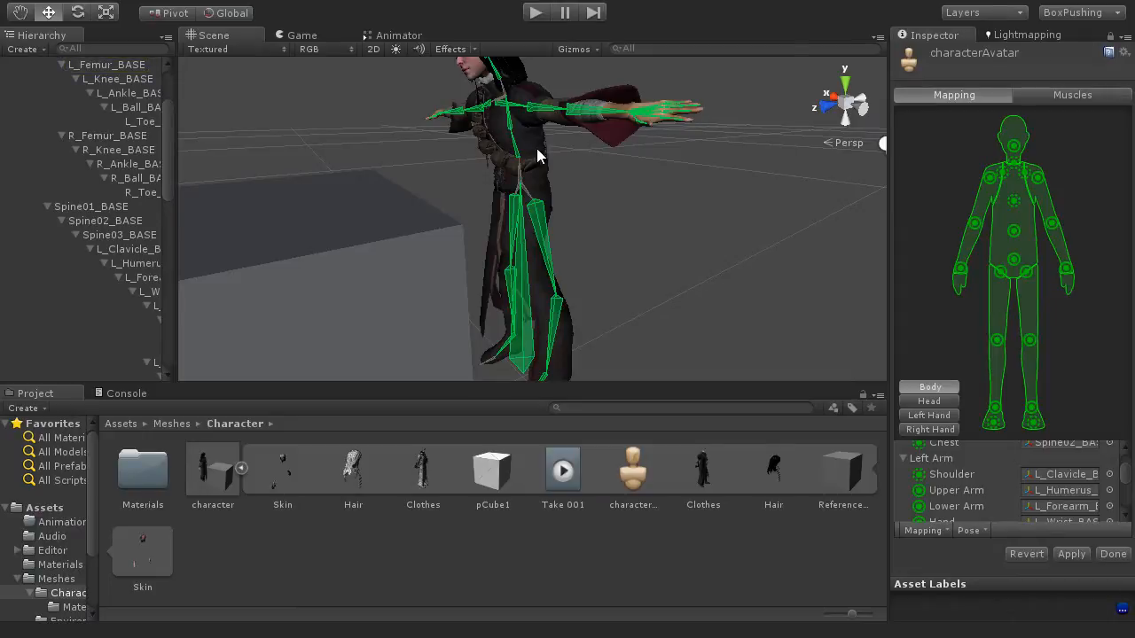
{"action": "scroll", "coordinate": [537, 148], "scroll_direction": "down", "scroll_amount": 5}
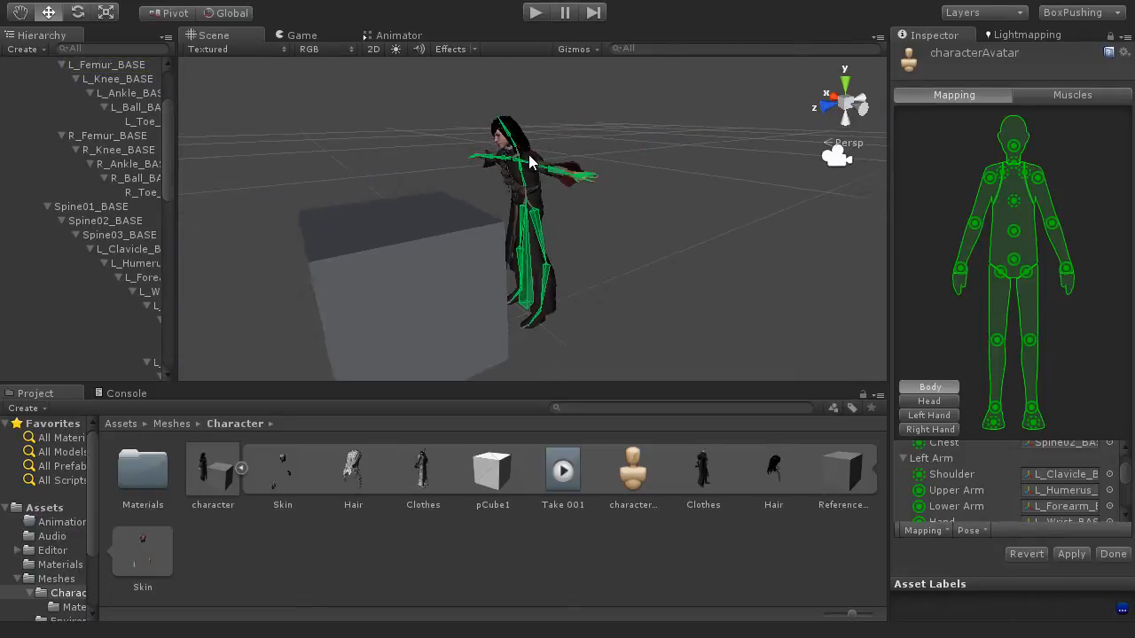
{"action": "left_click", "coordinate": [1024, 555]}
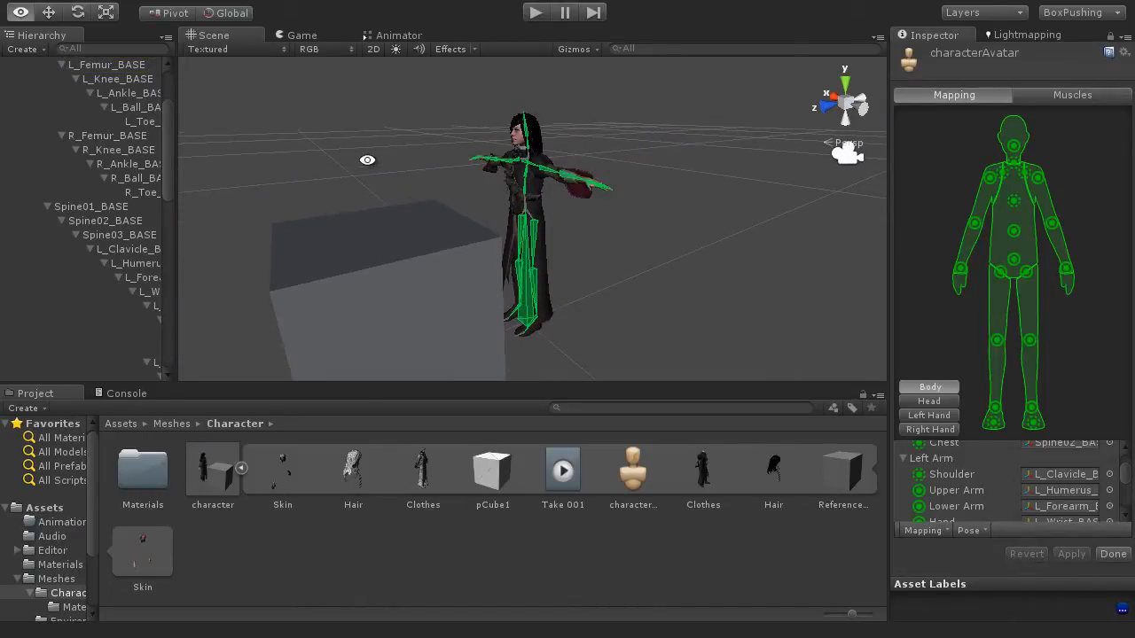
{"action": "left_click_drag", "start_coordinate": [589, 287], "coordinate": [781, 431], "text": "alt"}
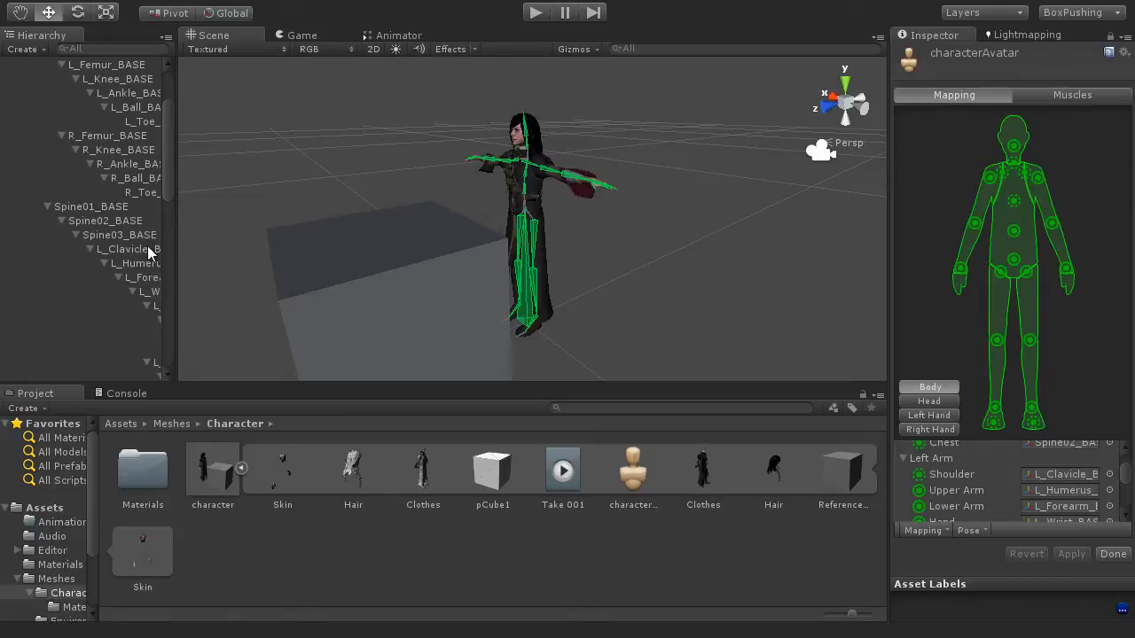
Step: Select the left clavicle bone, review the bone mapping list through Right Leg, and examine the skeleton inside the whole character mesh
{"action": "left_click", "coordinate": [125, 249]}
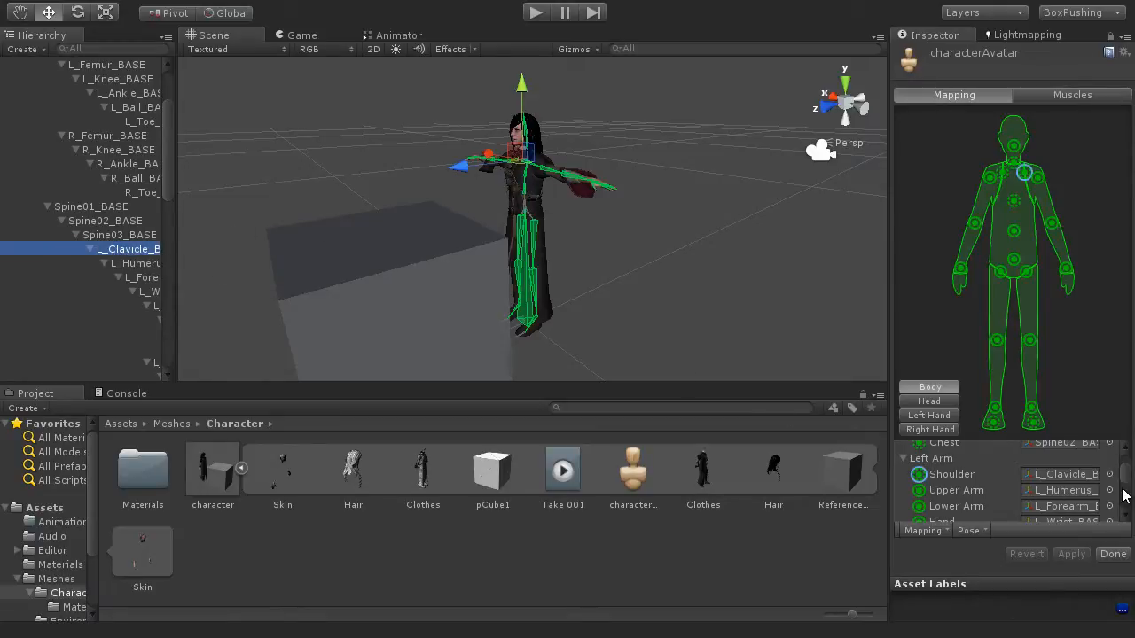
{"action": "left_click_drag", "start_coordinate": [1127, 477], "coordinate": [1128, 503]}
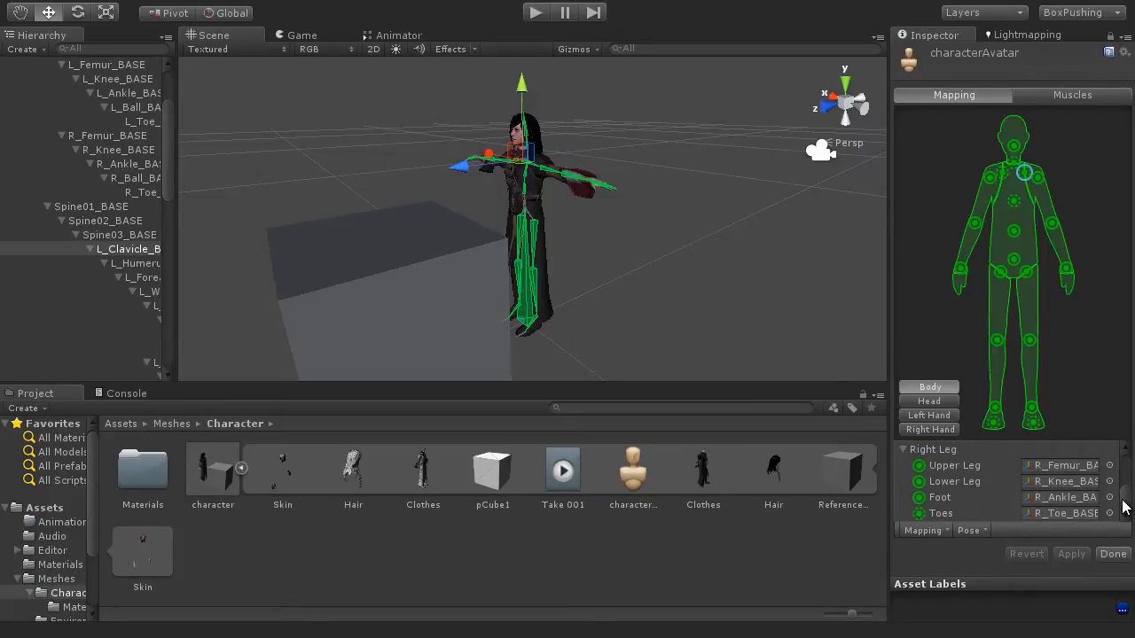
{"action": "left_click_drag", "start_coordinate": [1127, 502], "coordinate": [1127, 470]}
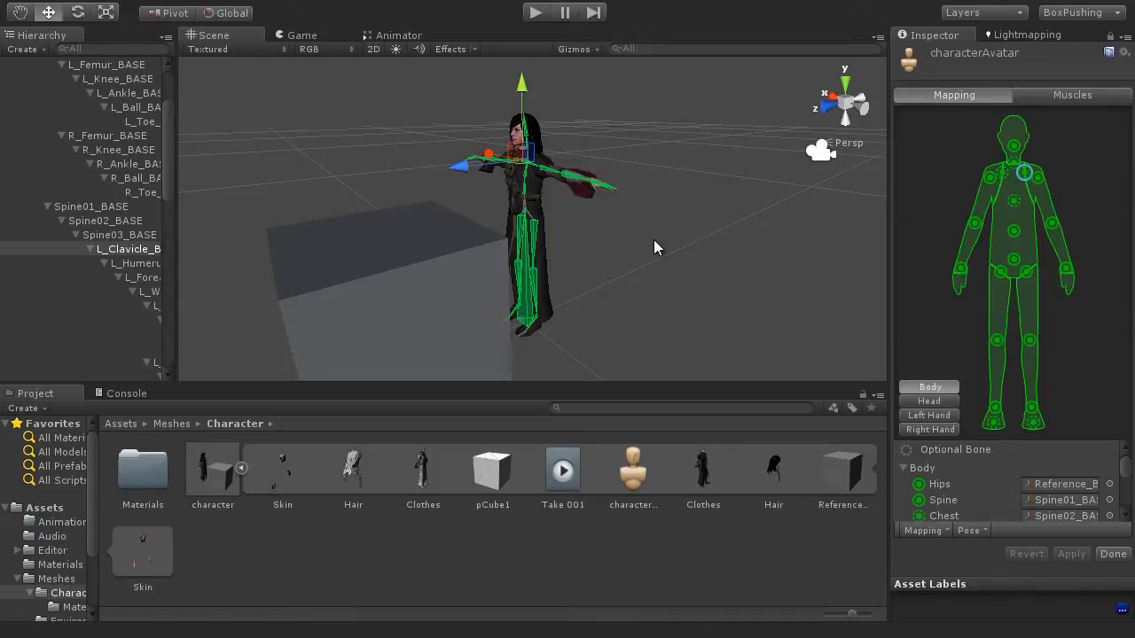
{"action": "left_click_drag", "start_coordinate": [522, 247], "coordinate": [678, 275], "text": "alt"}
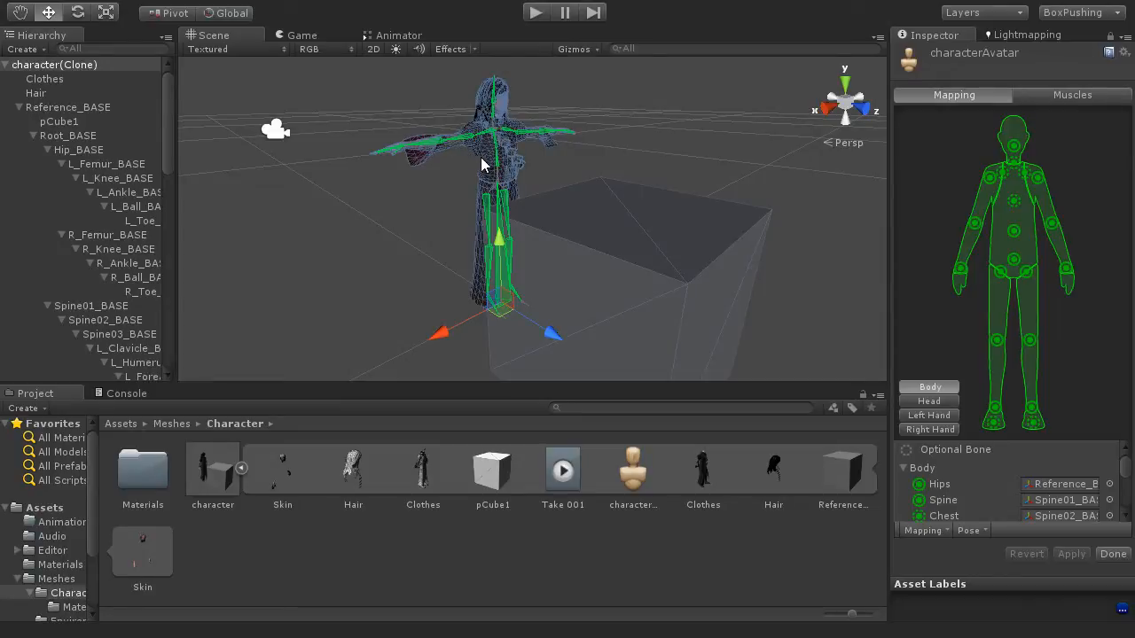
{"action": "scroll", "coordinate": [481, 164], "scroll_direction": "up", "scroll_amount": 5}
{"action": "left_click_drag", "start_coordinate": [517, 205], "coordinate": [568, 265], "text": "alt"}
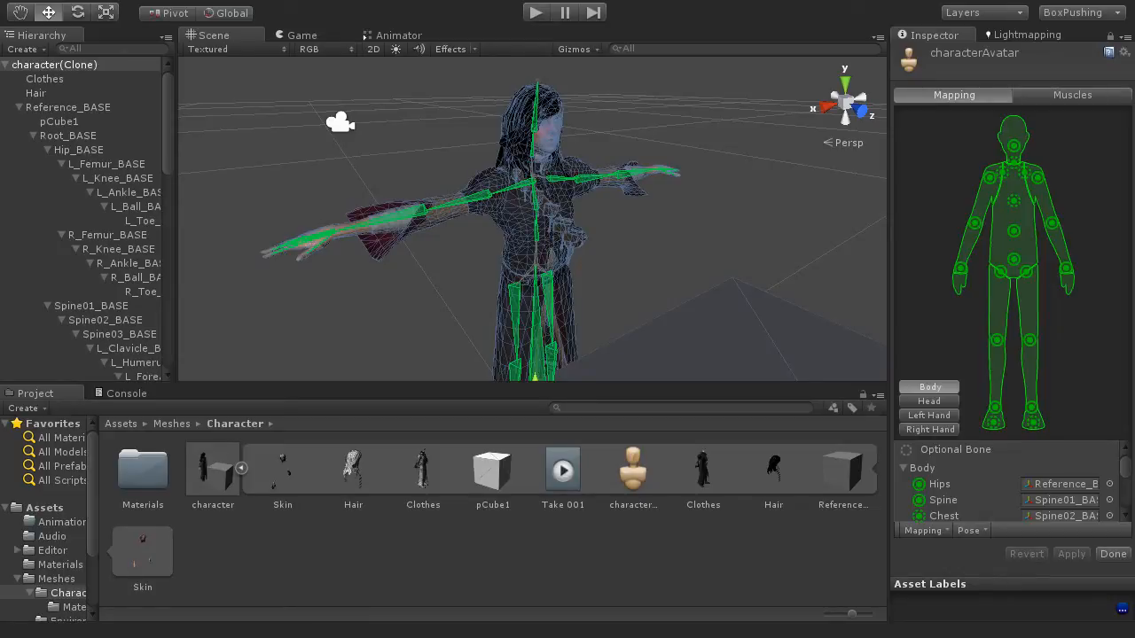
Step: Show the avatar's Muscles settings and preview the Open Close muscle group at both extremes
{"action": "left_click", "coordinate": [1067, 102]}
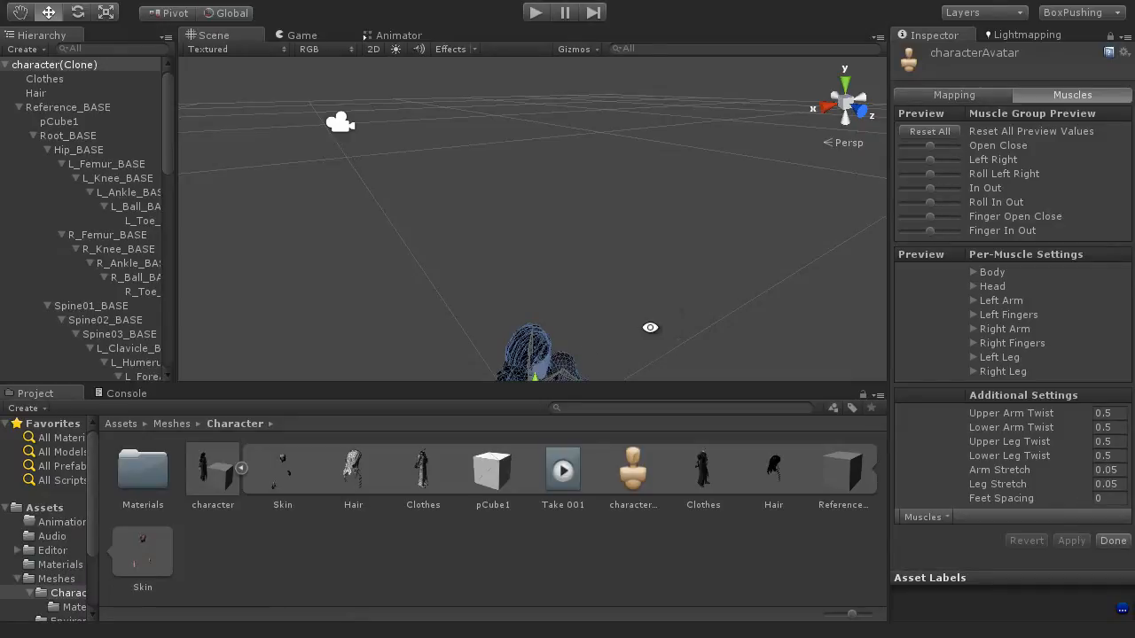
{"action": "left_click_drag", "start_coordinate": [650, 328], "coordinate": [727, 222], "text": "alt"}
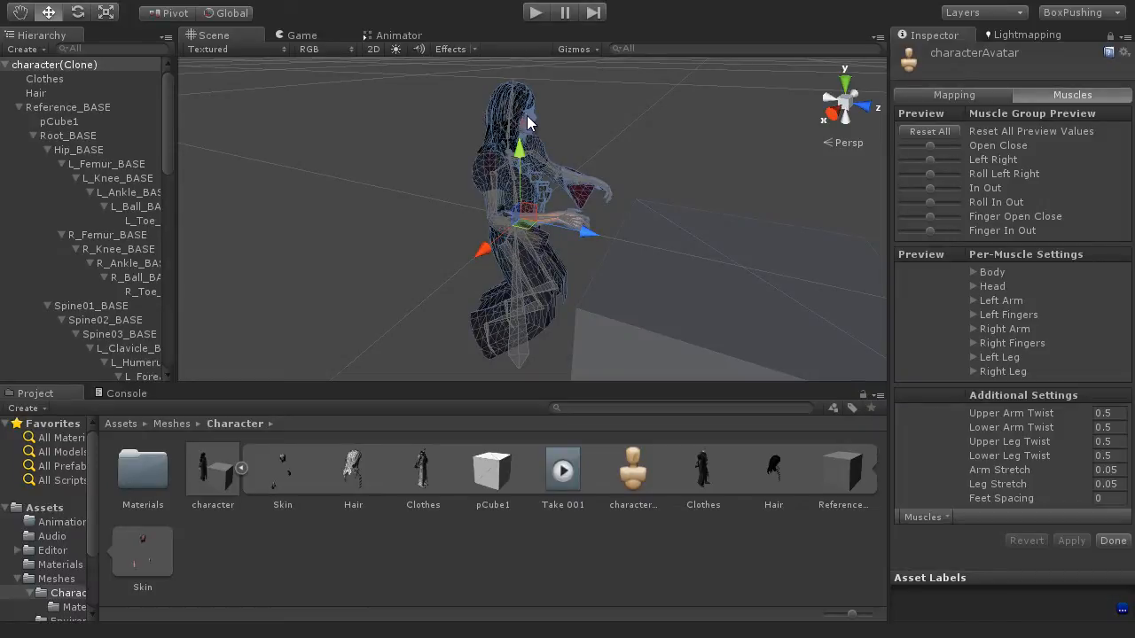
{"action": "left_click_drag", "start_coordinate": [560, 276], "coordinate": [618, 289], "text": "alt"}
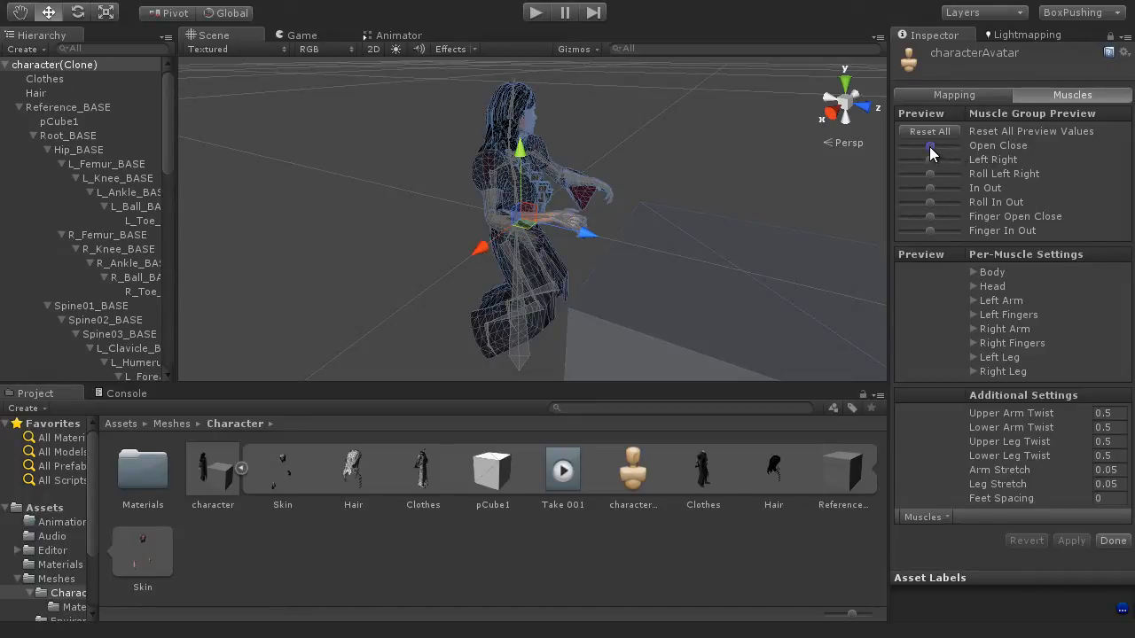
{"action": "left_click_drag", "start_coordinate": [930, 148], "coordinate": [902, 152]}
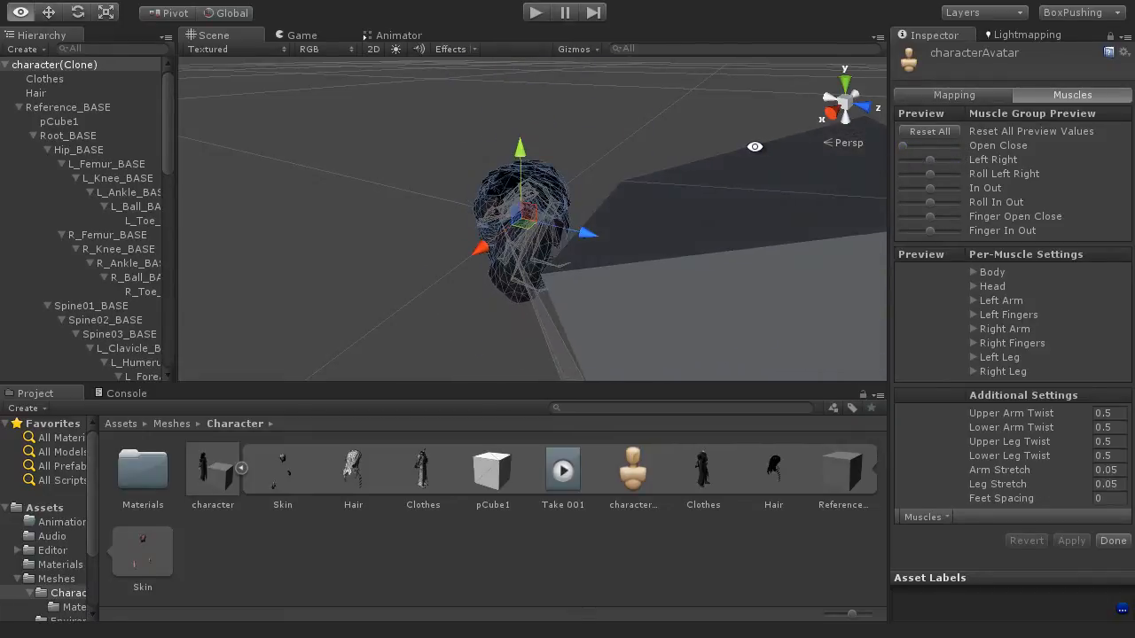
{"action": "left_click_drag", "start_coordinate": [752, 147], "coordinate": [532, 206], "text": "alt"}
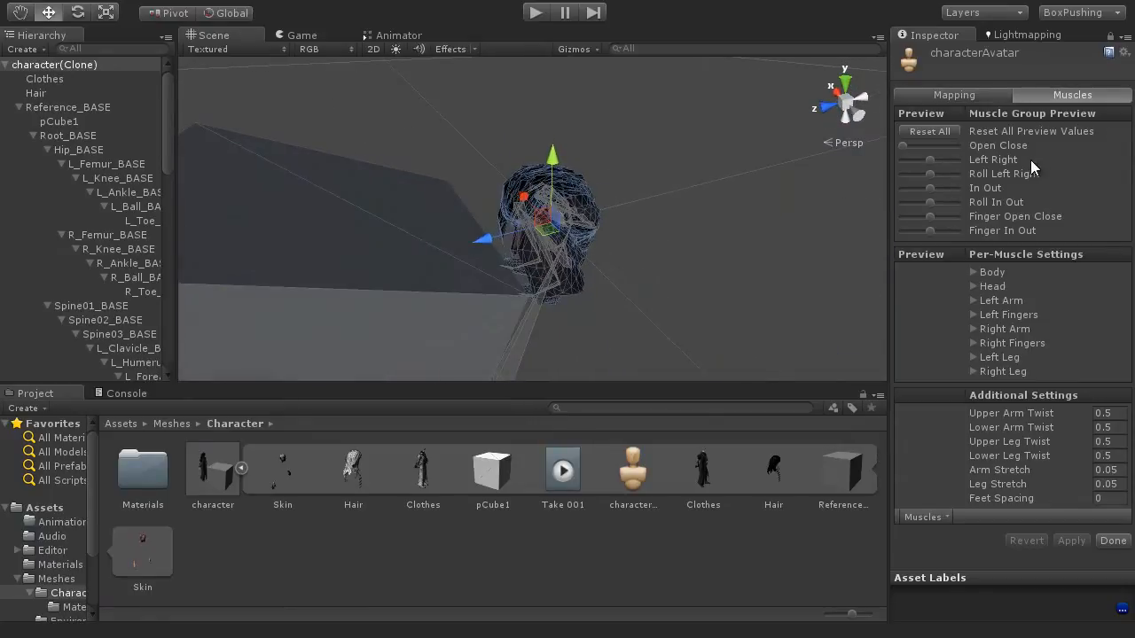
{"action": "left_click_drag", "start_coordinate": [902, 146], "coordinate": [955, 161]}
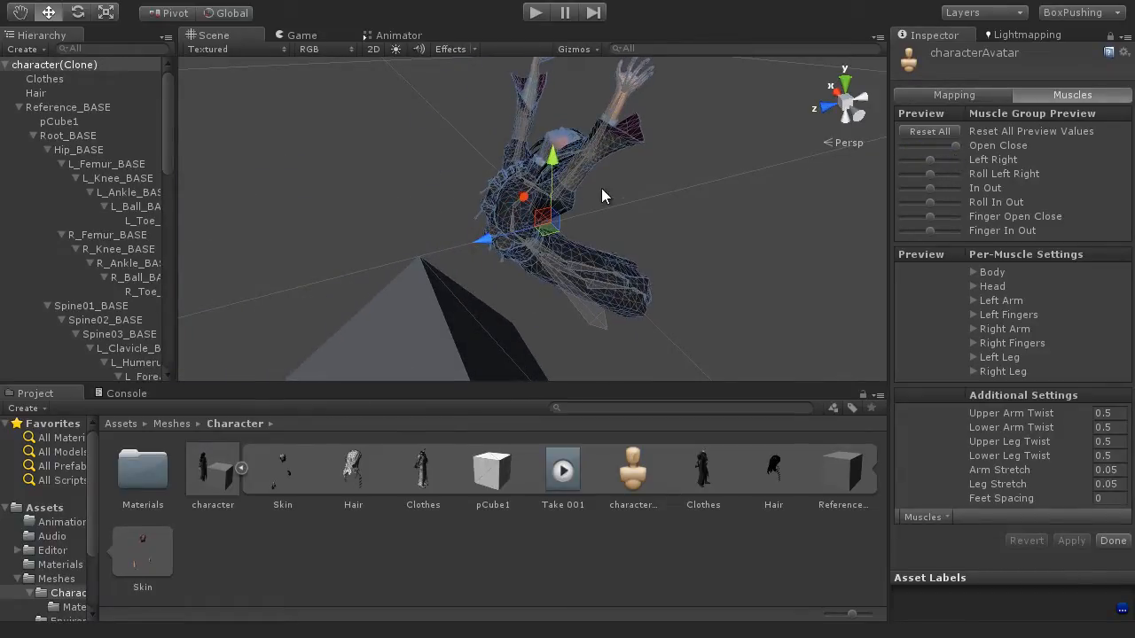
{"action": "left_click_drag", "start_coordinate": [563, 187], "coordinate": [591, 192], "text": "alt"}
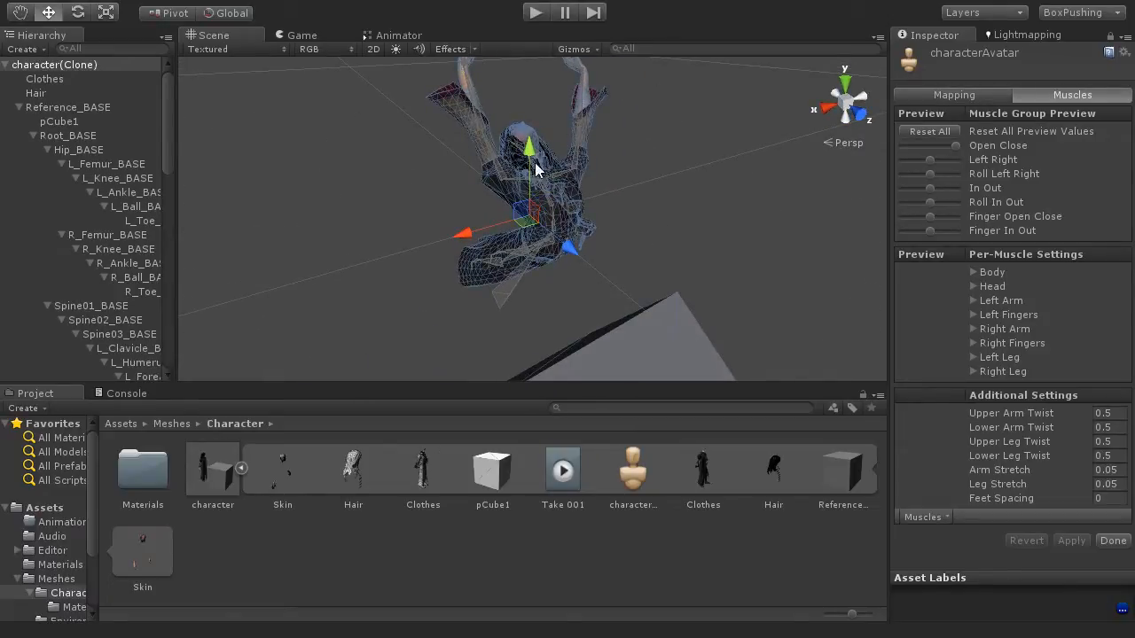
Step: Preview the Left Right, Roll, In Out and Finger Open Close muscle groups on the character, and reset all preview values
{"action": "left_click_drag", "start_coordinate": [955, 146], "coordinate": [923, 219]}
{"action": "mouse_move", "coordinate": [927, 149]}
{"action": "left_mouse_down"}
{"action": "mouse_move", "coordinate": [907, 142]}
{"action": "mouse_move", "coordinate": [945, 147]}
{"action": "left_mouse_up"}
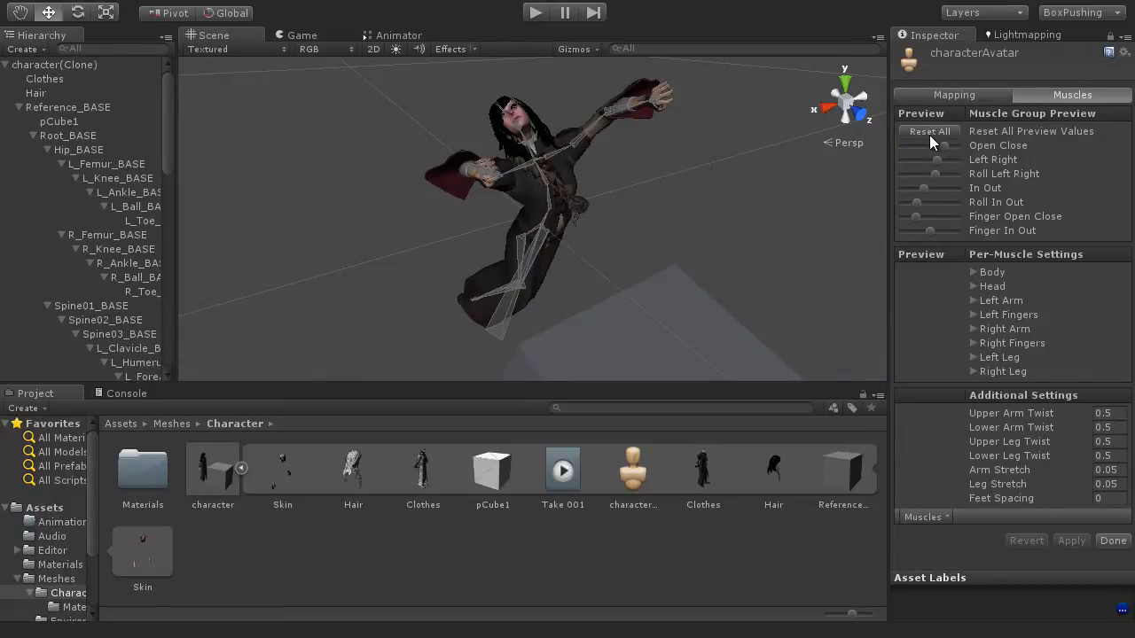
{"action": "left_click", "coordinate": [931, 132]}
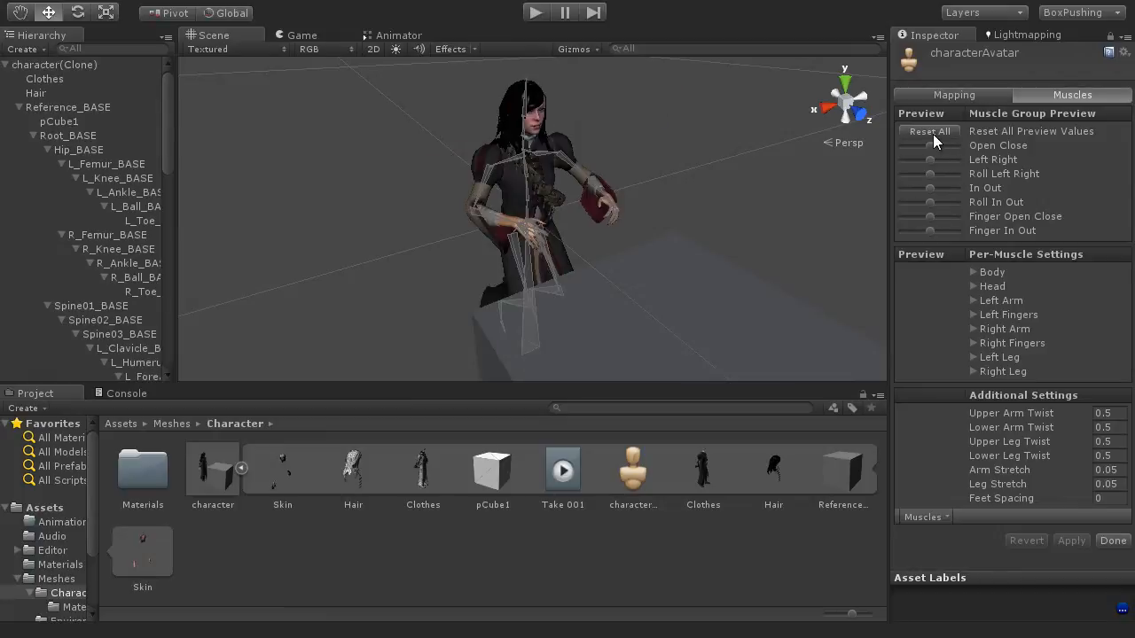
Step: Review the per-muscle settings of Head and Left Arm, reset all preview values, and leave only Head expanded
{"action": "left_click_drag", "start_coordinate": [809, 177], "coordinate": [891, 246], "text": "alt"}
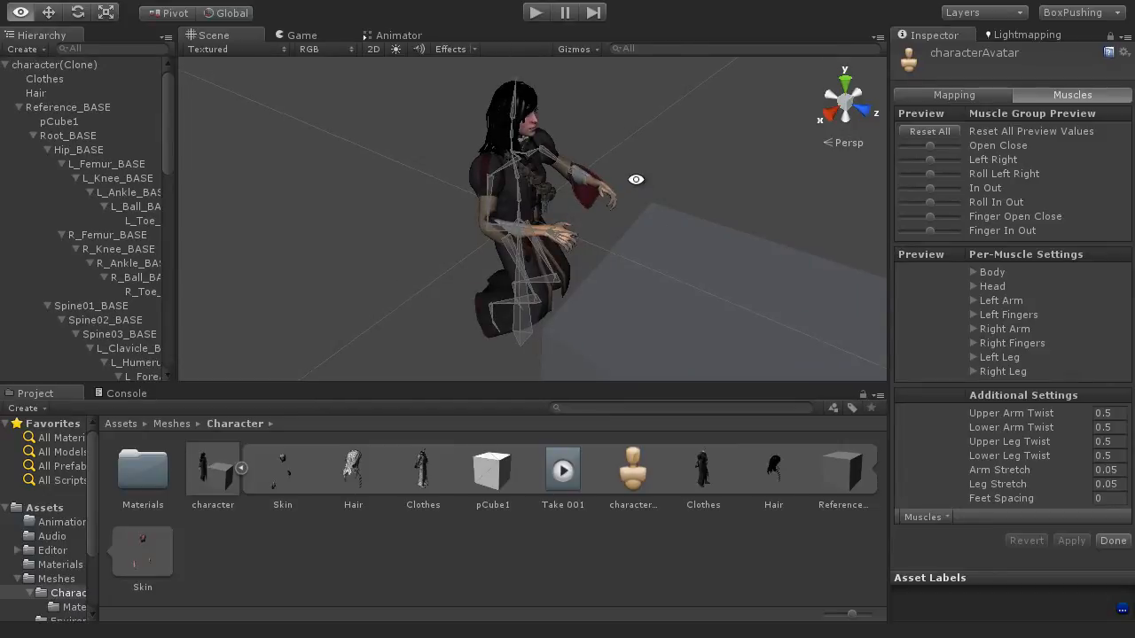
{"action": "left_click_drag", "start_coordinate": [636, 178], "coordinate": [625, 169], "text": "alt"}
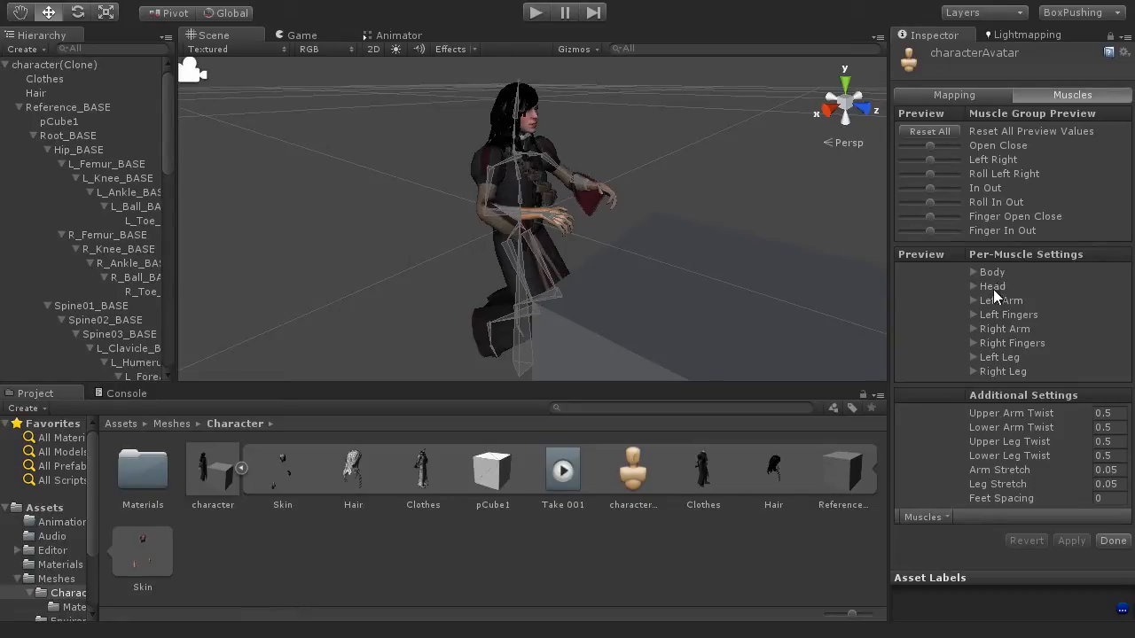
{"action": "left_click", "coordinate": [974, 286]}
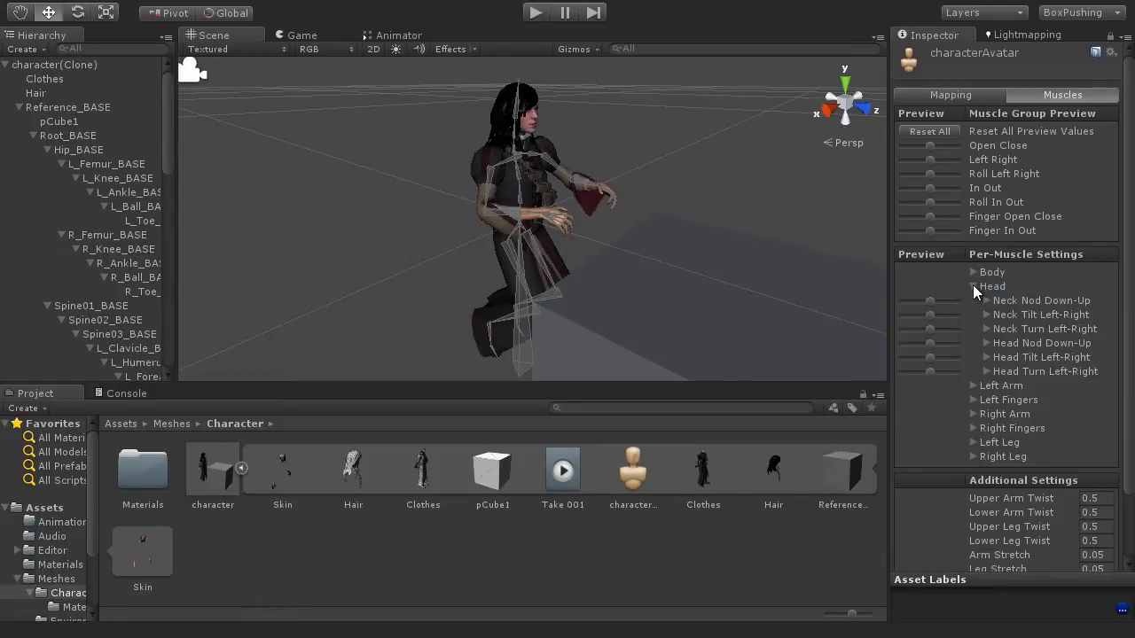
{"action": "left_click", "coordinate": [974, 387]}
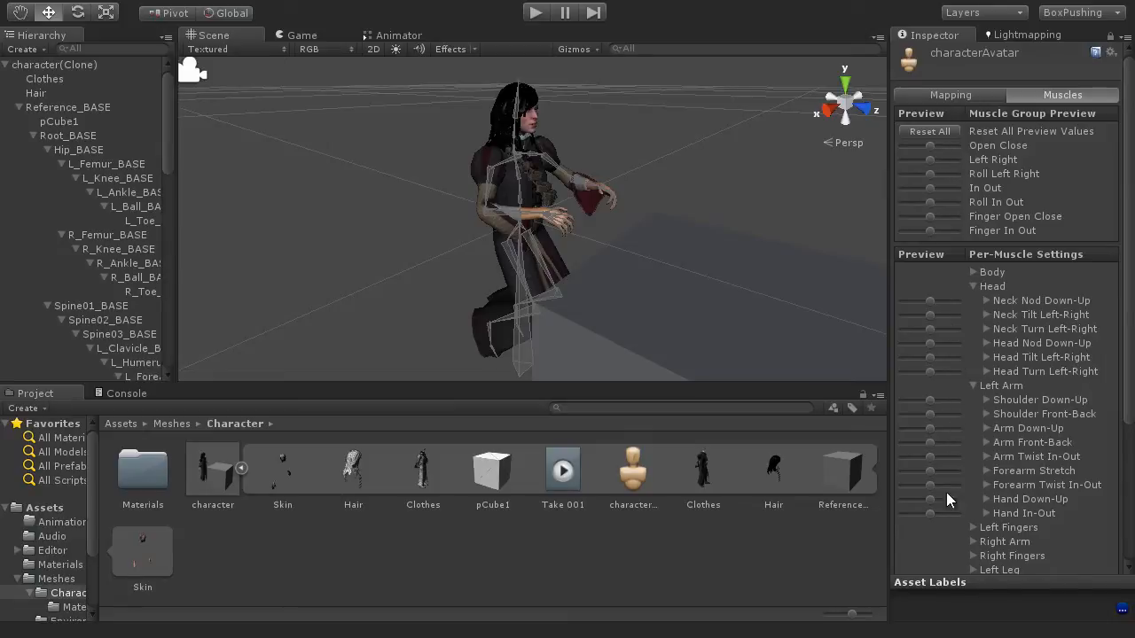
{"action": "mouse_move", "coordinate": [932, 150]}
{"action": "left_mouse_down"}
{"action": "mouse_move", "coordinate": [960, 149]}
{"action": "mouse_move", "coordinate": [912, 148]}
{"action": "mouse_move", "coordinate": [959, 146]}
{"action": "mouse_move", "coordinate": [910, 145]}
{"action": "mouse_move", "coordinate": [951, 137]}
{"action": "mouse_move", "coordinate": [917, 135]}
{"action": "left_mouse_up"}
{"action": "left_click", "coordinate": [924, 133]}
{"action": "left_click", "coordinate": [974, 386]}
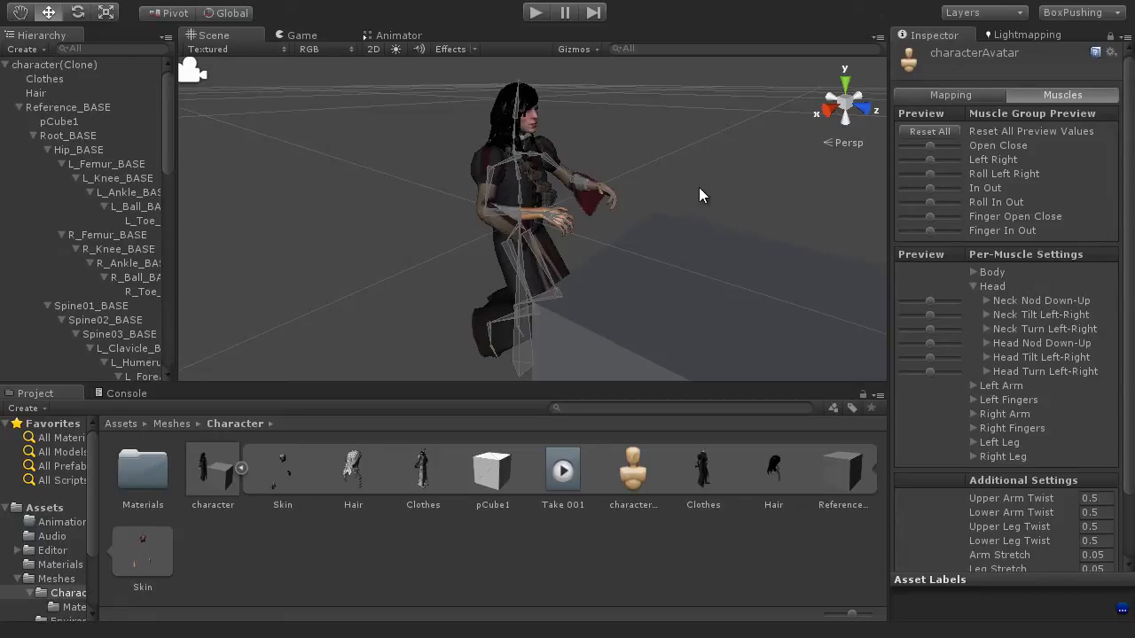
Step: Preview the Neck Nod Down-Up muscle with the character's upper body in close view
{"action": "scroll", "coordinate": [700, 194], "scroll_direction": "up", "scroll_amount": 5}
{"action": "middle_click_drag", "start_coordinate": [700, 186], "coordinate": [700, 241]}
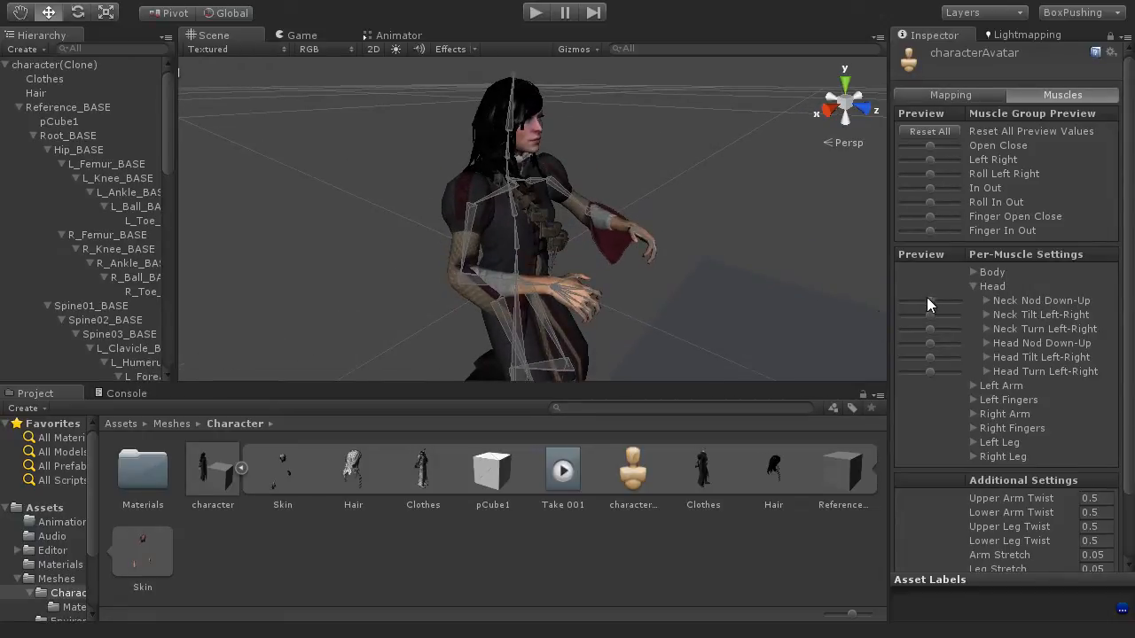
{"action": "mouse_move", "coordinate": [928, 302]}
{"action": "left_mouse_down"}
{"action": "mouse_move", "coordinate": [961, 305]}
{"action": "mouse_move", "coordinate": [902, 304]}
{"action": "mouse_move", "coordinate": [954, 306]}
{"action": "mouse_move", "coordinate": [931, 303]}
{"action": "left_mouse_up"}
{"action": "left_click_drag", "start_coordinate": [644, 237], "coordinate": [601, 238], "text": "alt"}
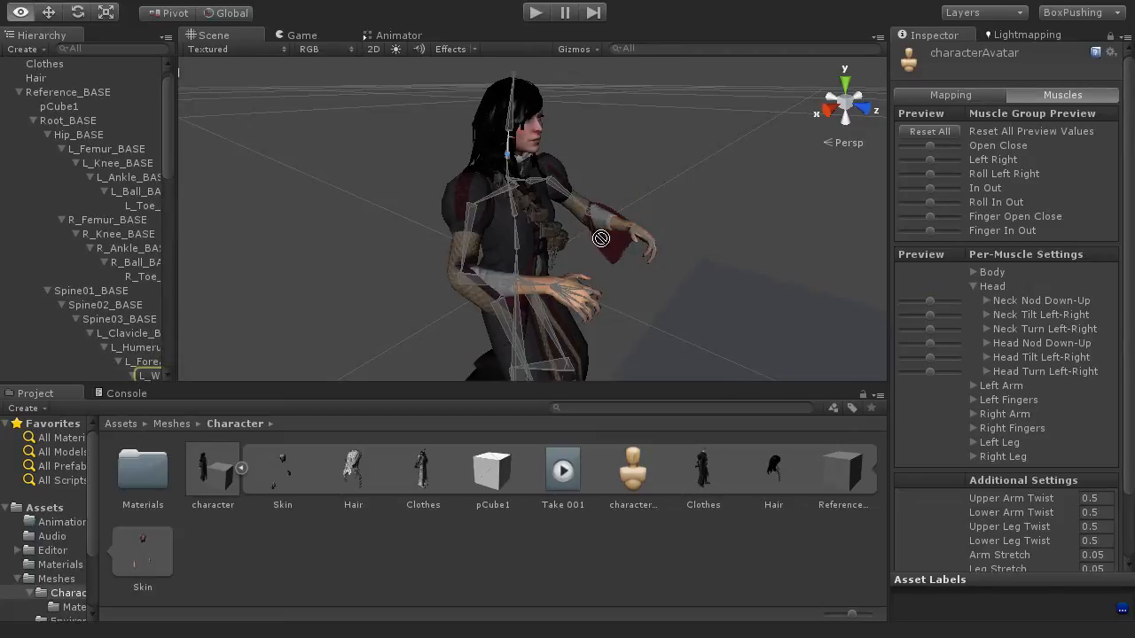
Step: Preview the Neck Tilt Left-Right muscle by tilting the neck toward both sides
{"action": "left_click_drag", "start_coordinate": [700, 225], "coordinate": [736, 261], "text": "alt"}
{"action": "left_click_drag", "start_coordinate": [931, 317], "coordinate": [894, 311]}
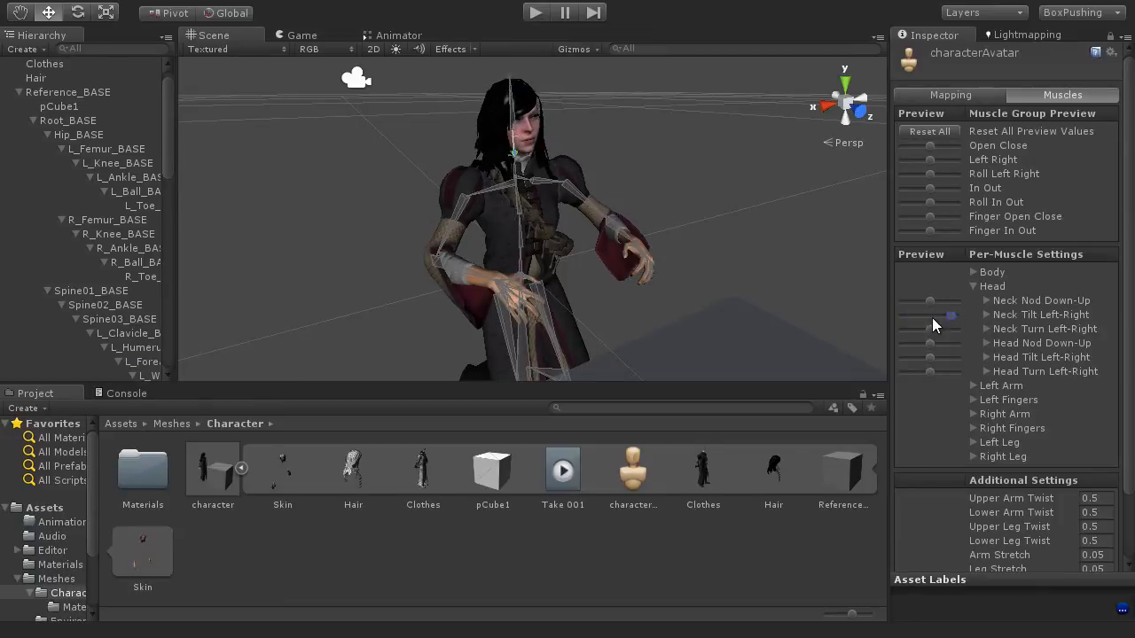
{"action": "left_click_drag", "start_coordinate": [925, 318], "coordinate": [895, 314]}
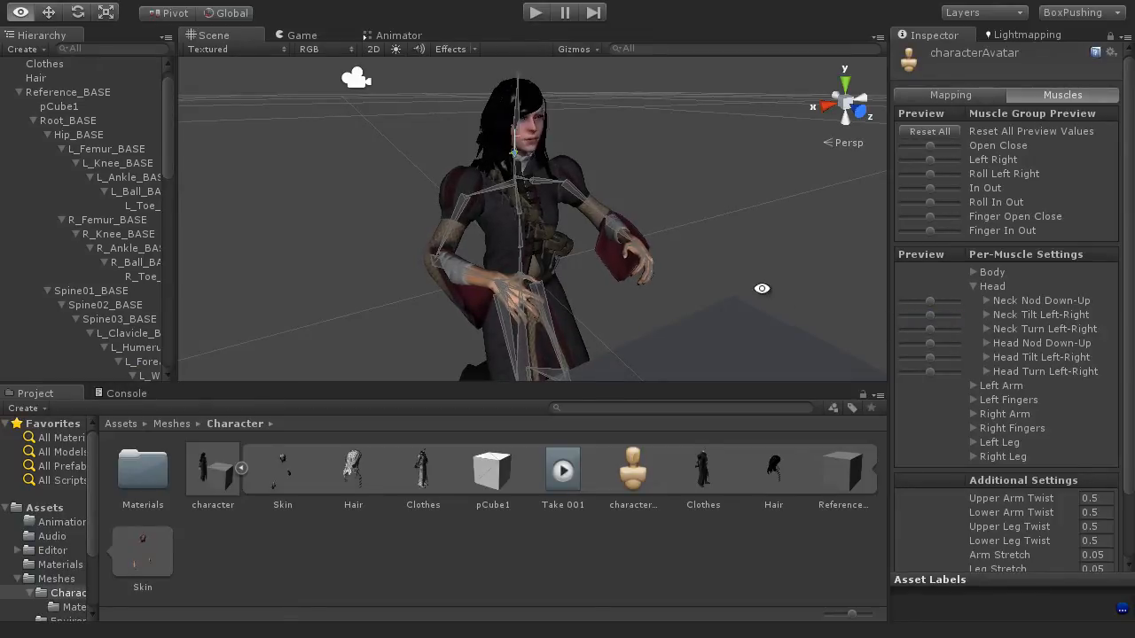
Step: Expand the Neck Tilt Left-Right range setting and preview the tilt at its upper limit, viewing the character from the front
{"action": "left_click_drag", "start_coordinate": [762, 286], "coordinate": [821, 313], "text": "alt"}
{"action": "left_click_drag", "start_coordinate": [931, 319], "coordinate": [955, 318]}
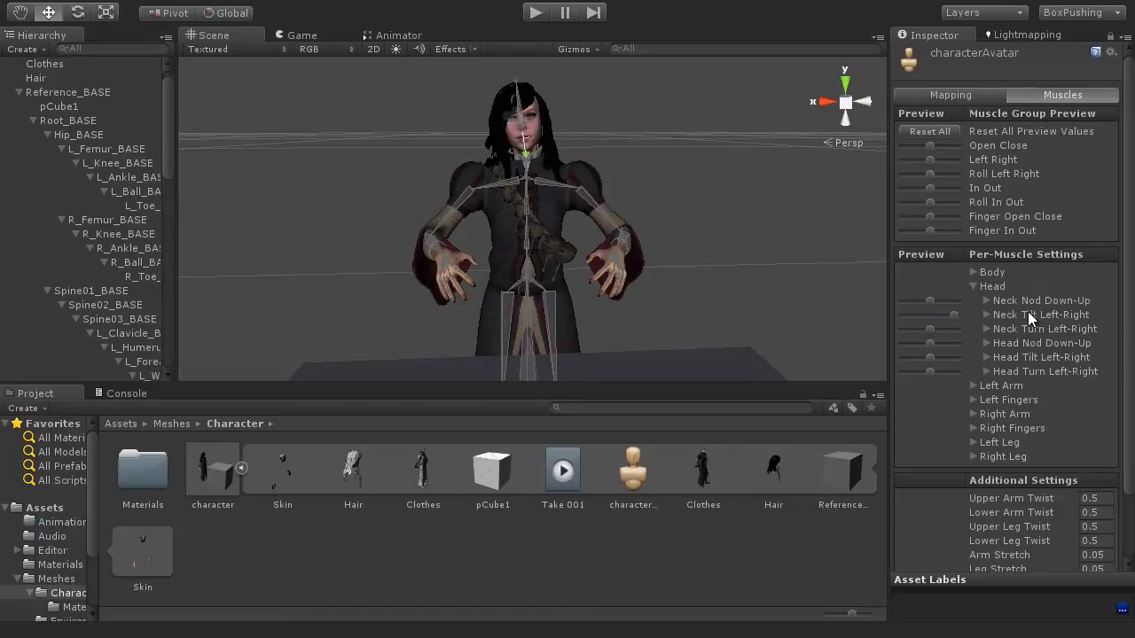
{"action": "left_click", "coordinate": [986, 315]}
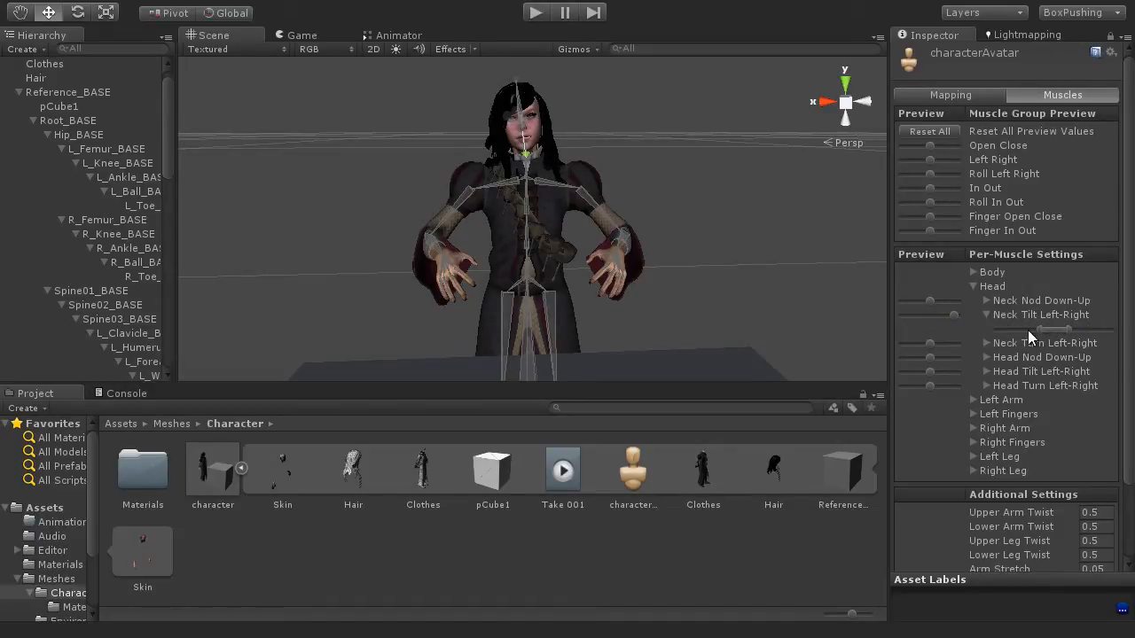
{"action": "left_click_drag", "start_coordinate": [954, 313], "coordinate": [991, 319]}
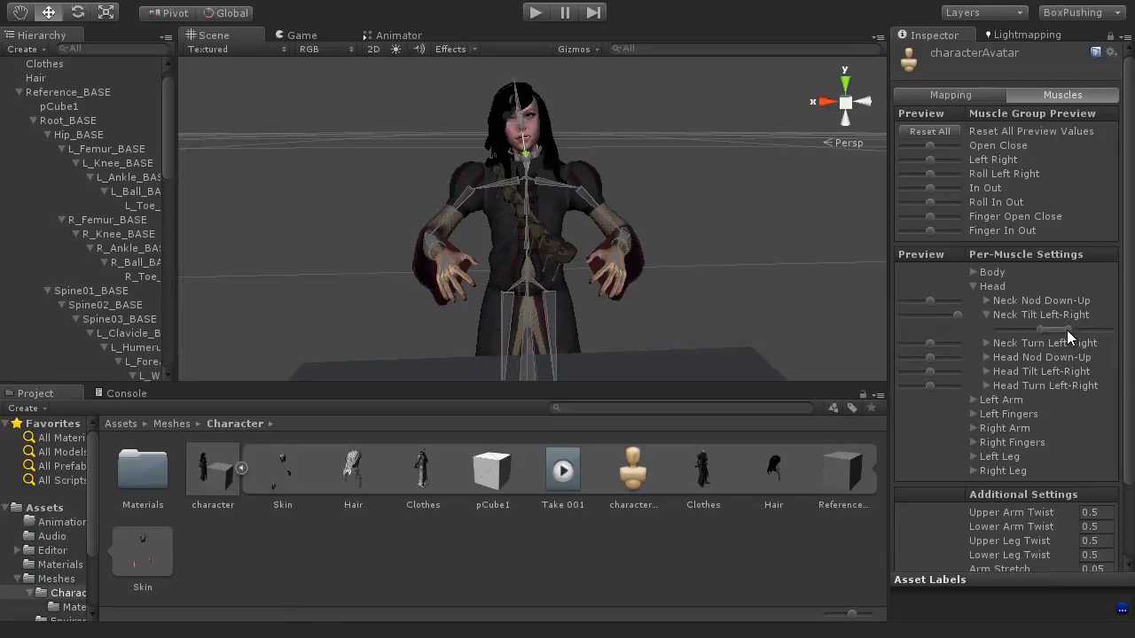
Step: Narrow the Neck Tilt Left-Right range at both limits and preview the neck tilting toward each side
{"action": "mouse_move", "coordinate": [1068, 330]}
{"action": "left_mouse_down"}
{"action": "mouse_move", "coordinate": [1111, 330]}
{"action": "mouse_move", "coordinate": [1063, 334]}
{"action": "left_mouse_up"}
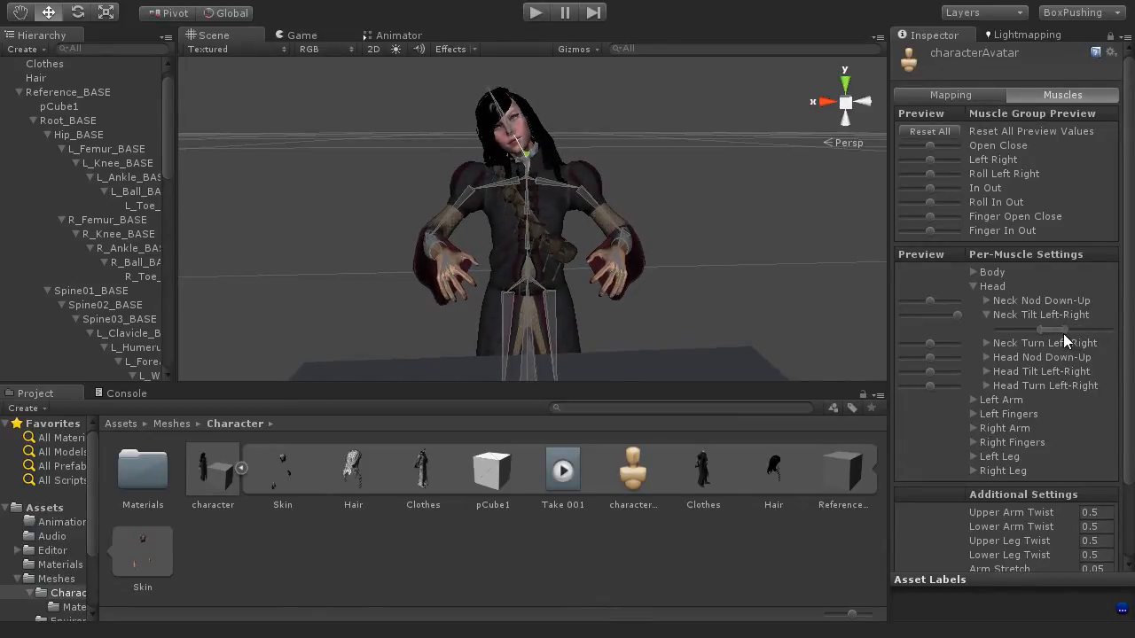
{"action": "mouse_move", "coordinate": [958, 315]}
{"action": "left_mouse_down"}
{"action": "mouse_move", "coordinate": [933, 312]}
{"action": "mouse_move", "coordinate": [979, 316]}
{"action": "left_mouse_up"}
{"action": "left_click_drag", "start_coordinate": [956, 311], "coordinate": [889, 314]}
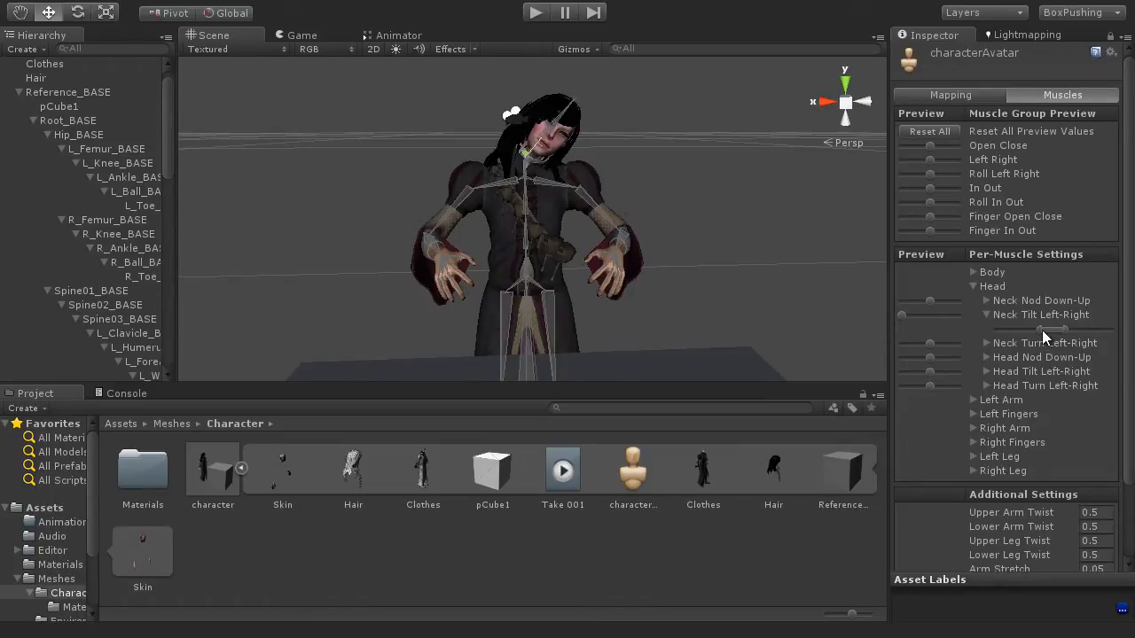
{"action": "left_click_drag", "start_coordinate": [1040, 330], "coordinate": [1044, 330]}
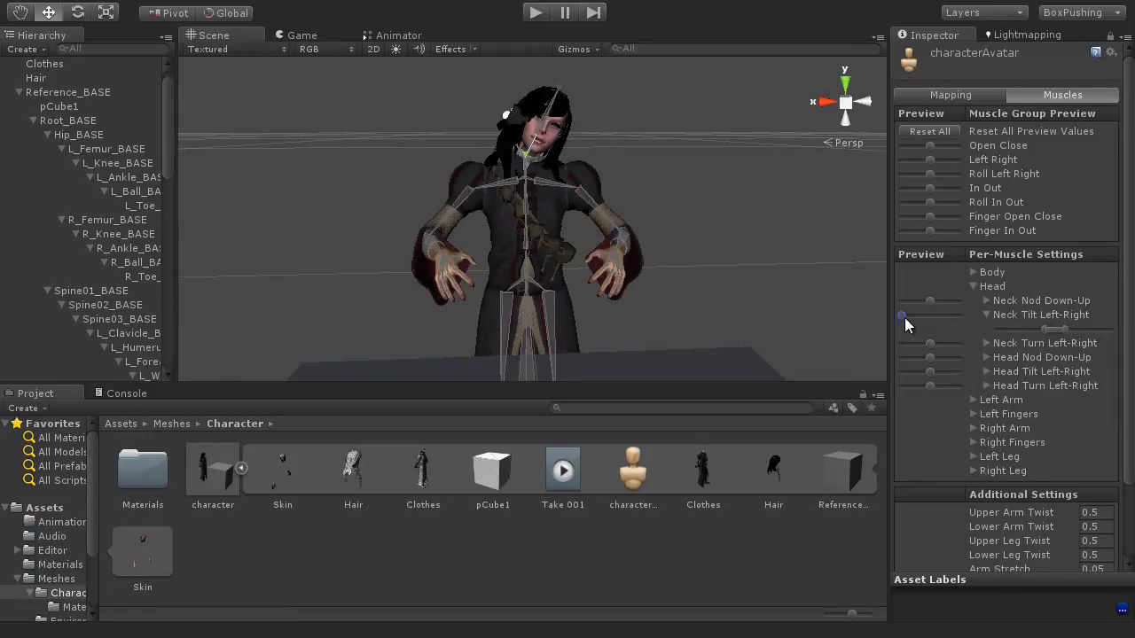
{"action": "left_click_drag", "start_coordinate": [905, 317], "coordinate": [937, 315]}
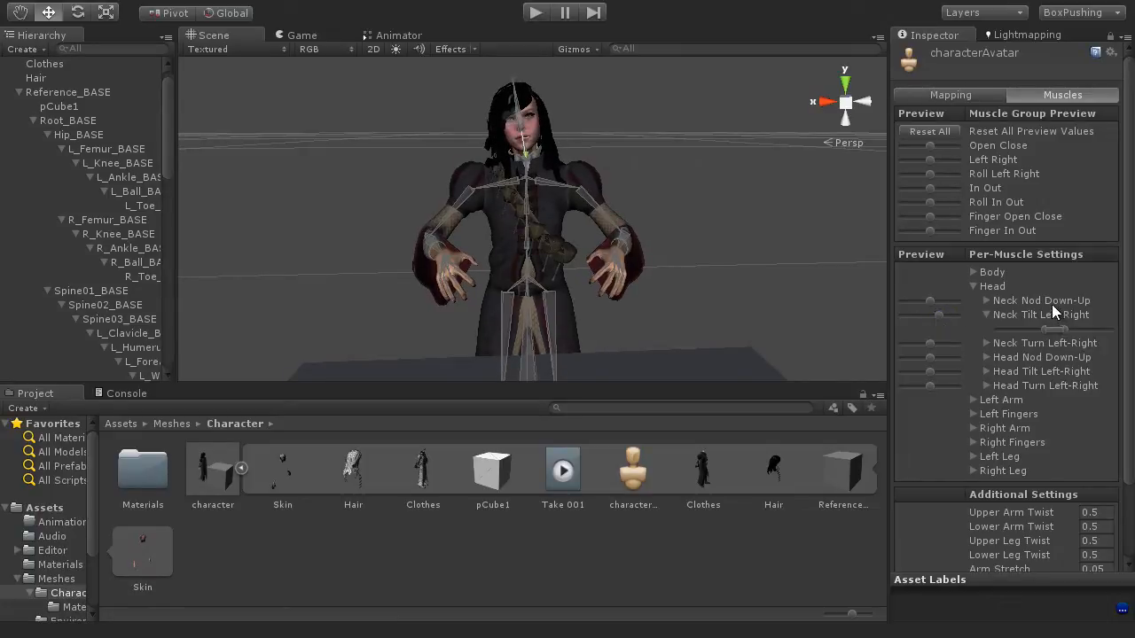
Step: Preview the Neck Nod Down-Up muscle with the character seen from the side
{"action": "left_click", "coordinate": [530, 218]}
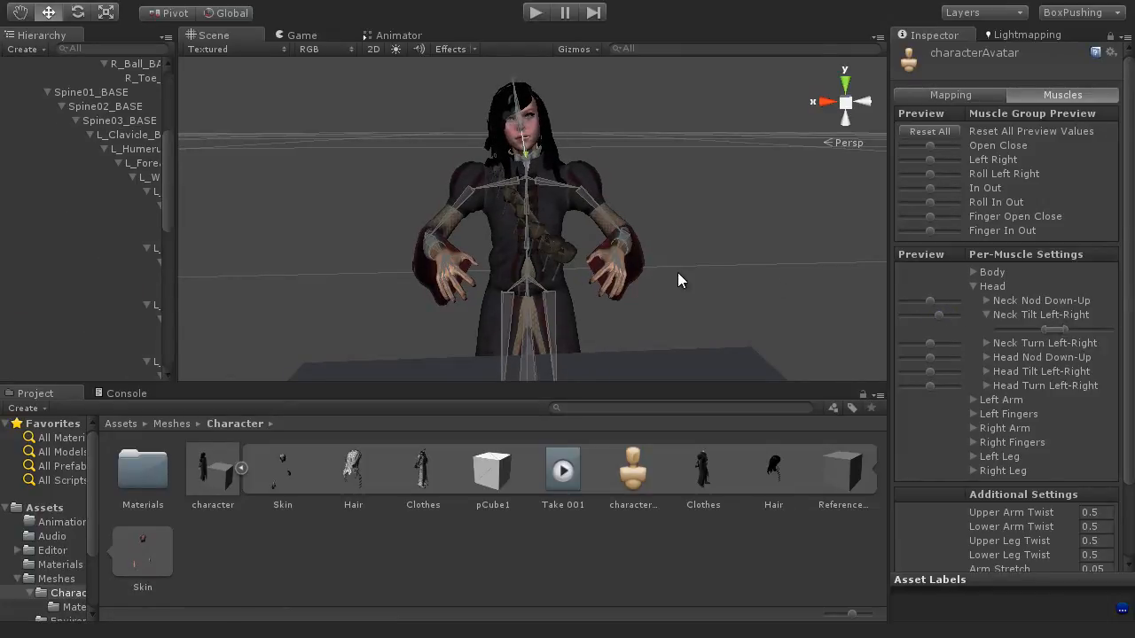
{"action": "left_click_drag", "start_coordinate": [677, 281], "coordinate": [659, 265], "text": "alt"}
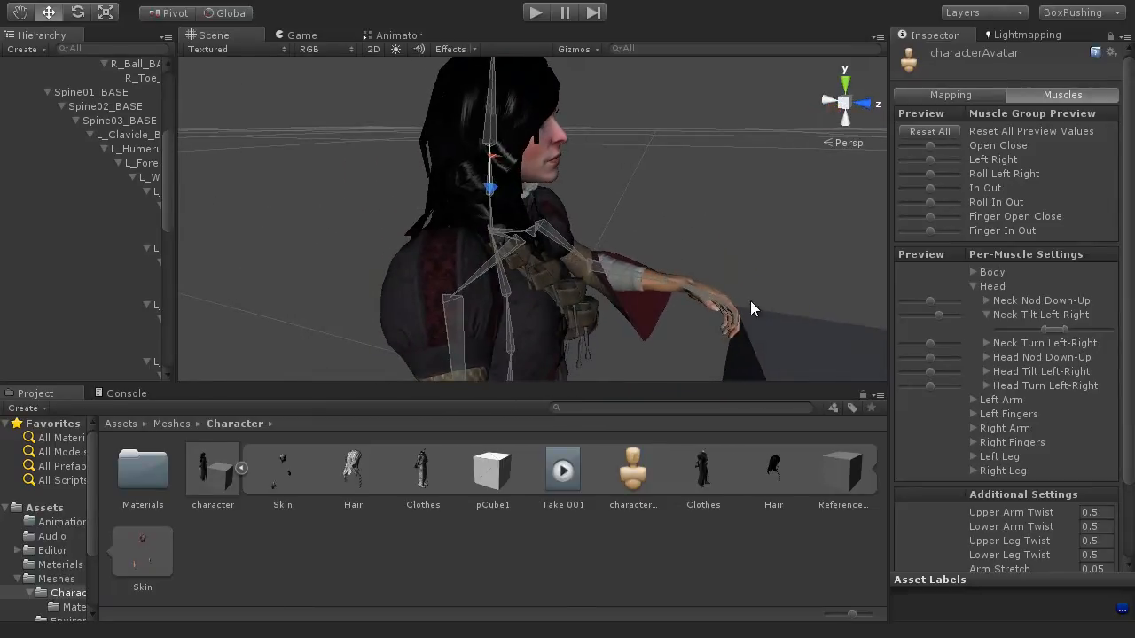
{"action": "mouse_move", "coordinate": [933, 301]}
{"action": "left_mouse_down"}
{"action": "mouse_move", "coordinate": [969, 305]}
{"action": "mouse_move", "coordinate": [891, 303]}
{"action": "mouse_move", "coordinate": [965, 309]}
{"action": "mouse_move", "coordinate": [902, 296]}
{"action": "mouse_move", "coordinate": [941, 300]}
{"action": "left_mouse_up"}
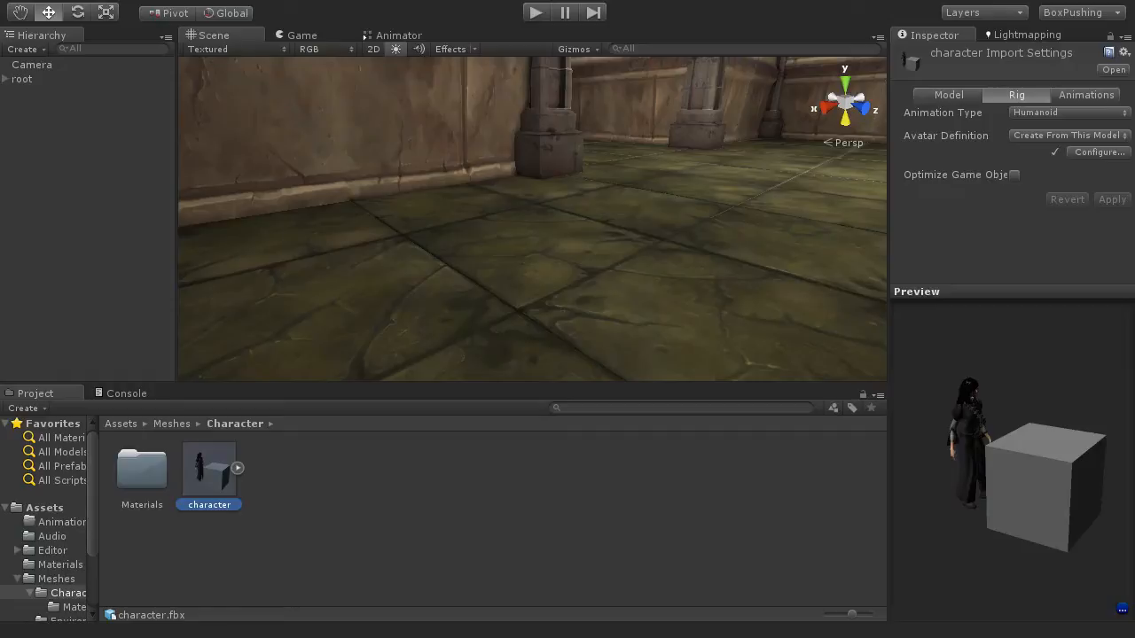
Step: Examine the character's animation import settings, expand its sub-assets, and scrub the Take 001 preview with its speed set to 0.94
{"action": "left_click", "coordinate": [1073, 95]}
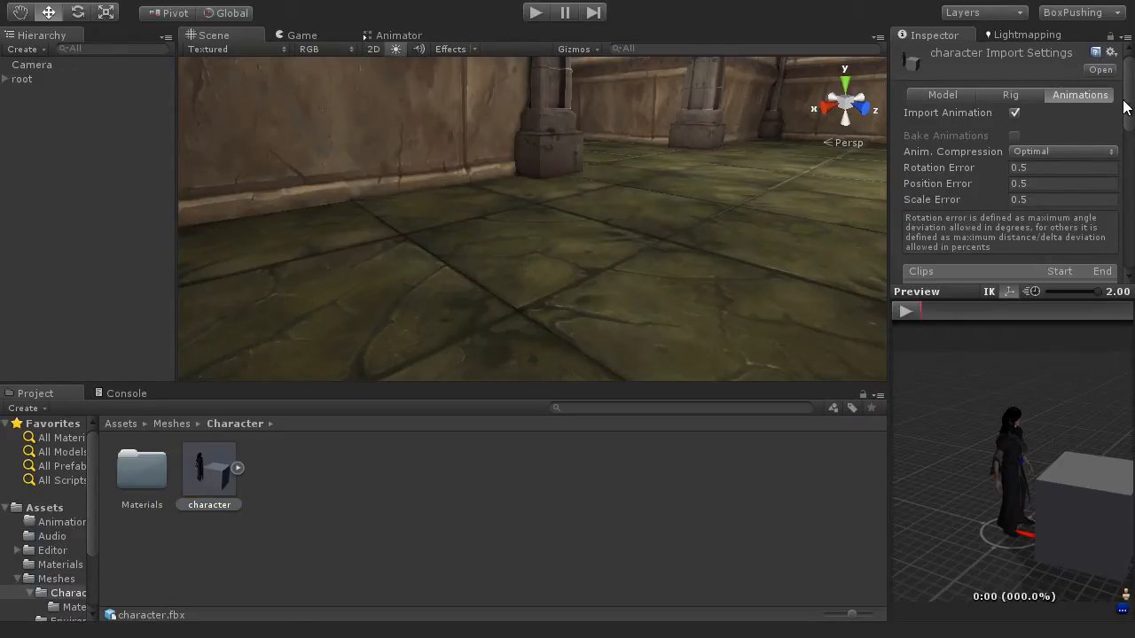
{"action": "left_click_drag", "start_coordinate": [1127, 104], "coordinate": [1128, 127]}
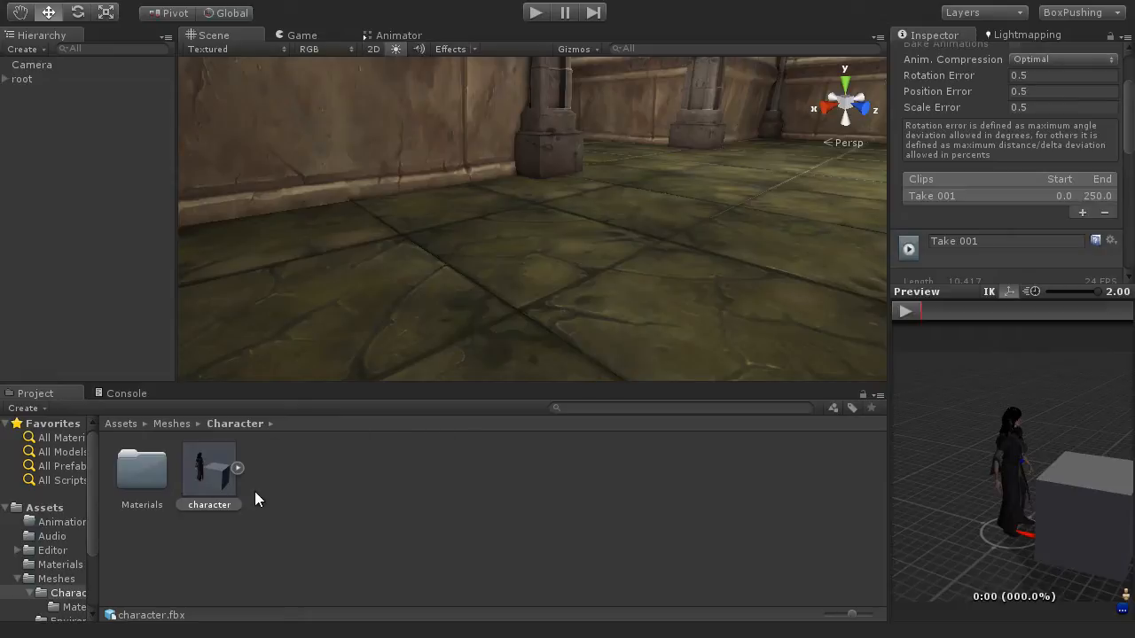
{"action": "left_click", "coordinate": [237, 469]}
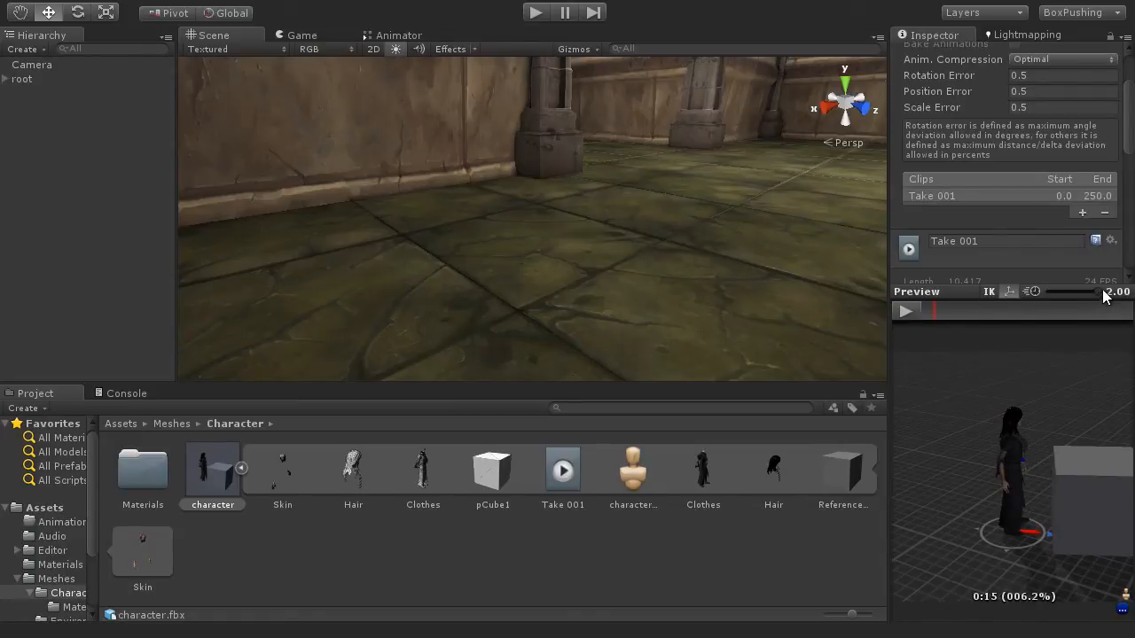
{"action": "left_click_drag", "start_coordinate": [1095, 291], "coordinate": [1068, 292]}
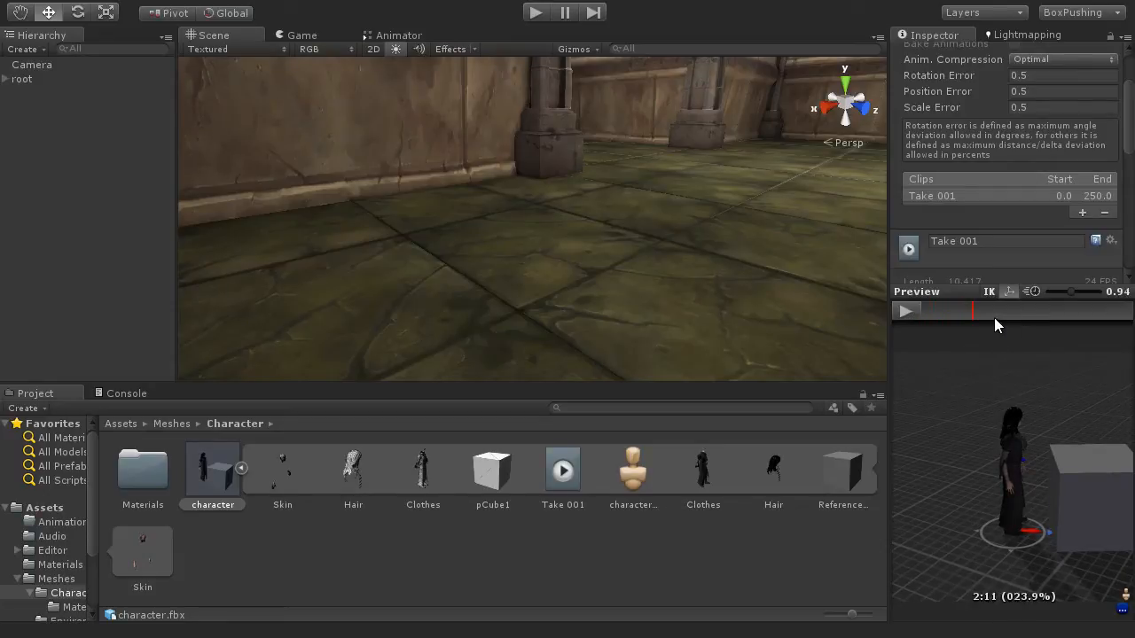
{"action": "left_click_drag", "start_coordinate": [966, 312], "coordinate": [926, 309]}
{"action": "left_click_drag", "start_coordinate": [1016, 308], "coordinate": [917, 316]}
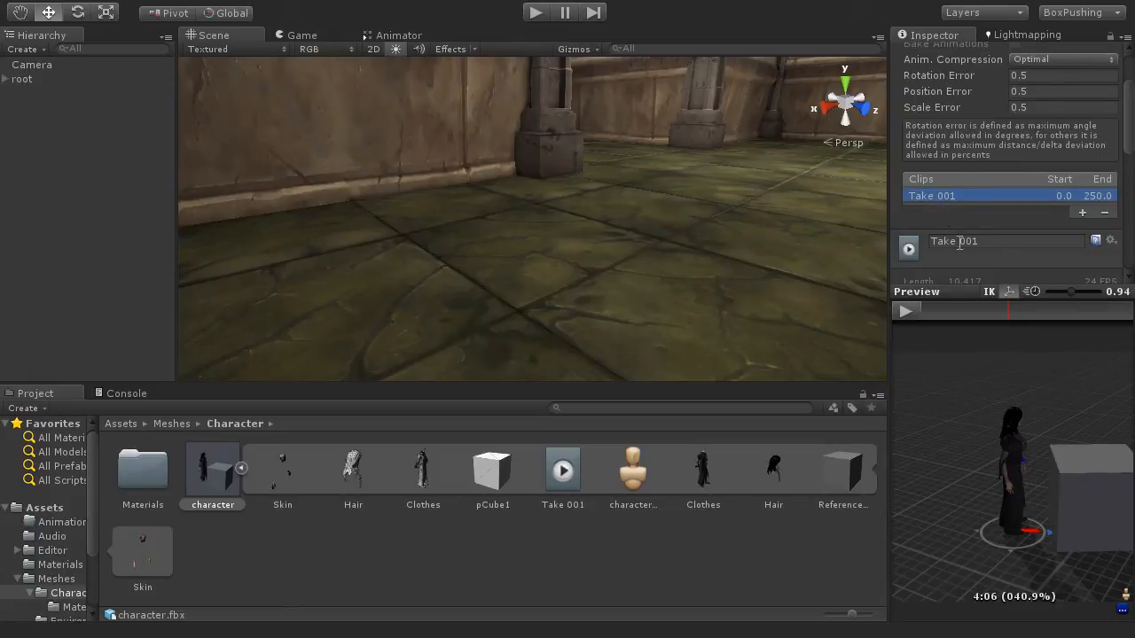
Step: Rename the character's Take 001 animation clip to Idle
{"action": "left_click_drag", "start_coordinate": [983, 243], "coordinate": [938, 242]}
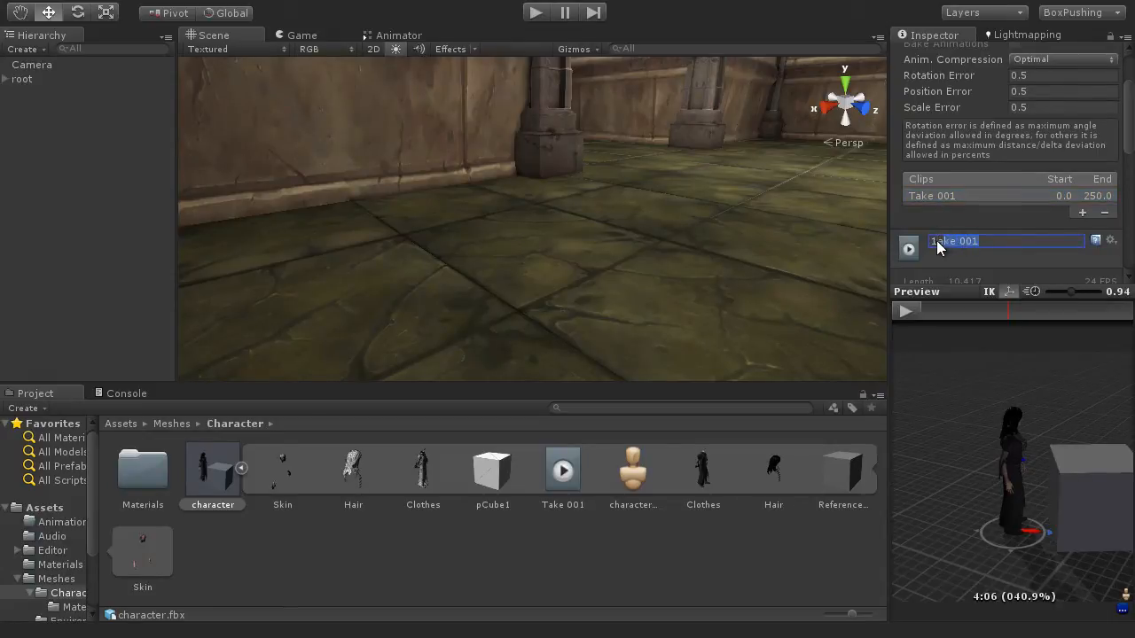
{"action": "type", "text": "Idle"}
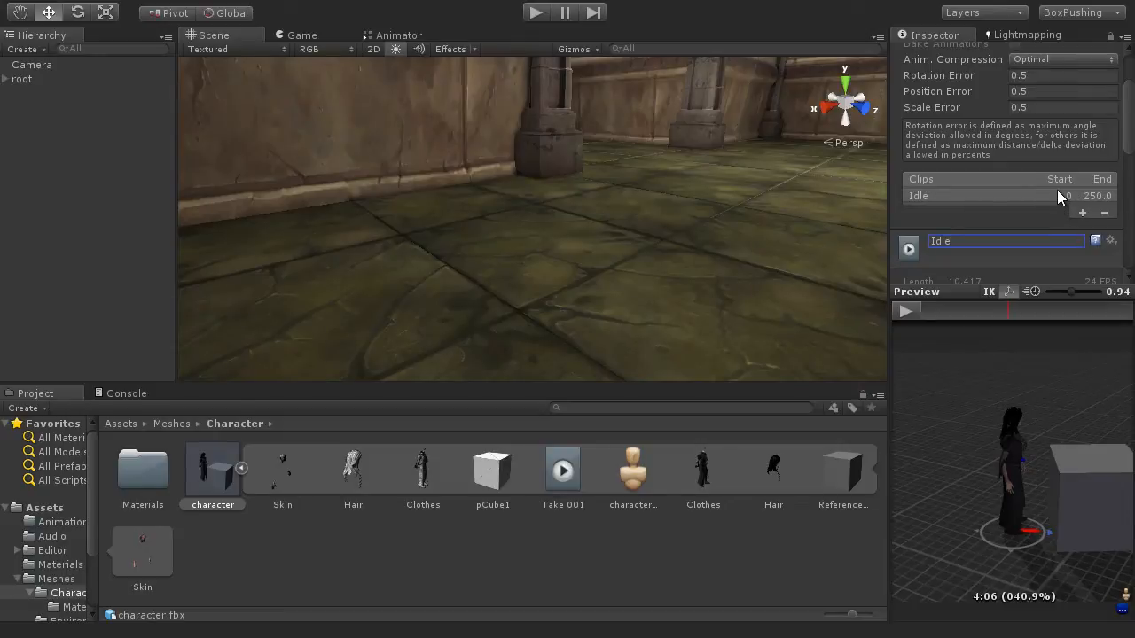
{"action": "left_click", "coordinate": [1091, 196]}
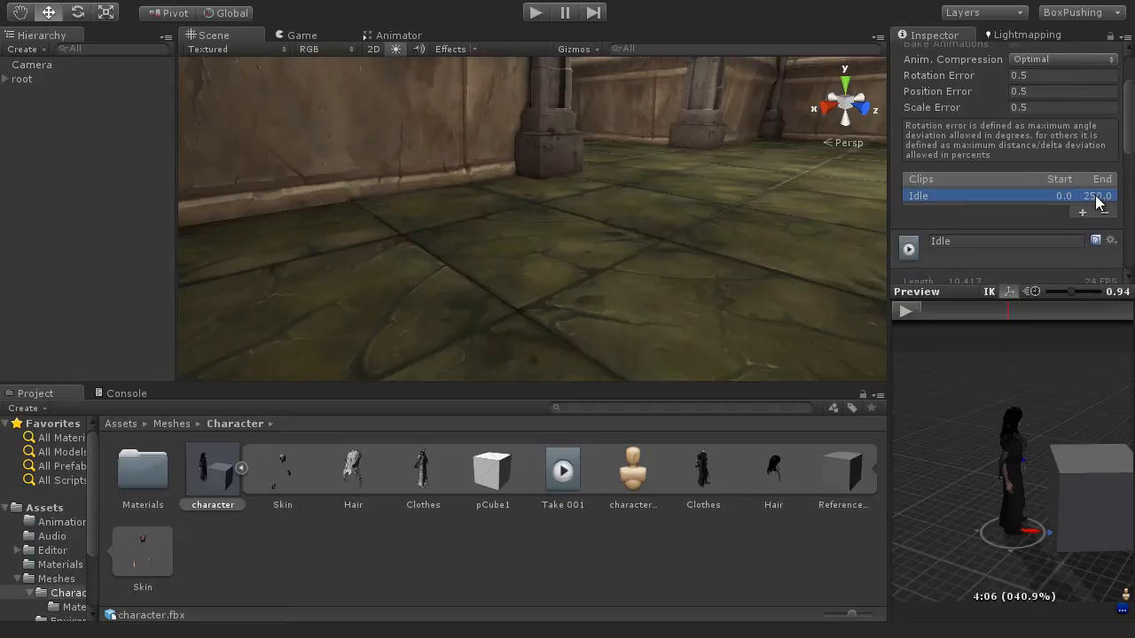
Step: Set the Idle clip's end frame to 143
{"action": "left_click_drag", "start_coordinate": [1130, 121], "coordinate": [1128, 161]}
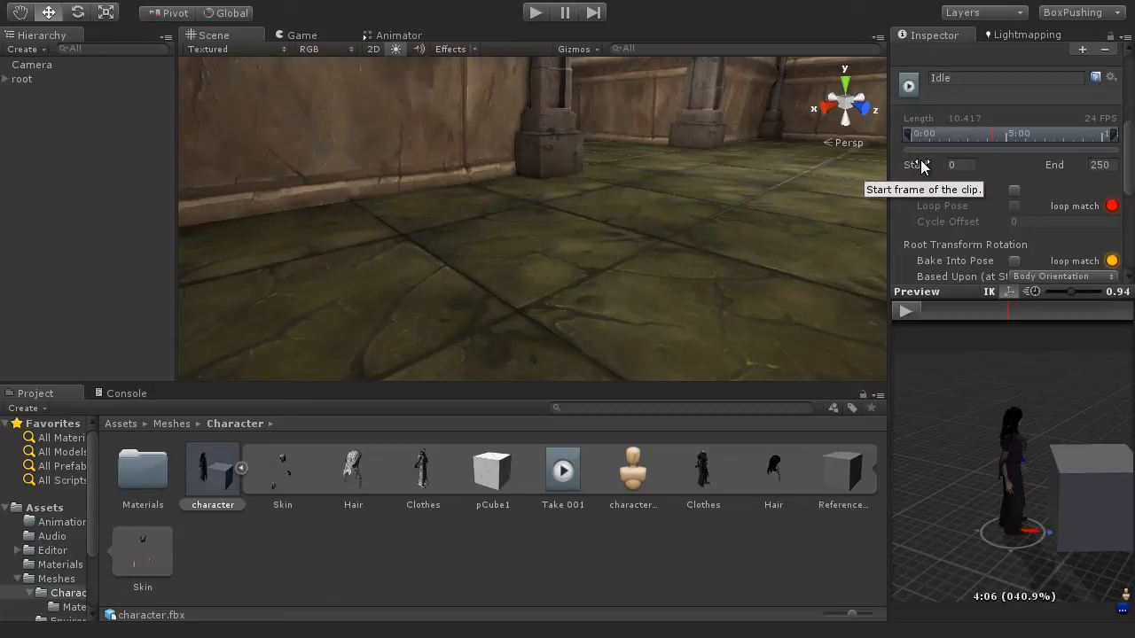
{"action": "left_click", "coordinate": [1102, 165]}
{"action": "left_click", "coordinate": [1104, 165]}
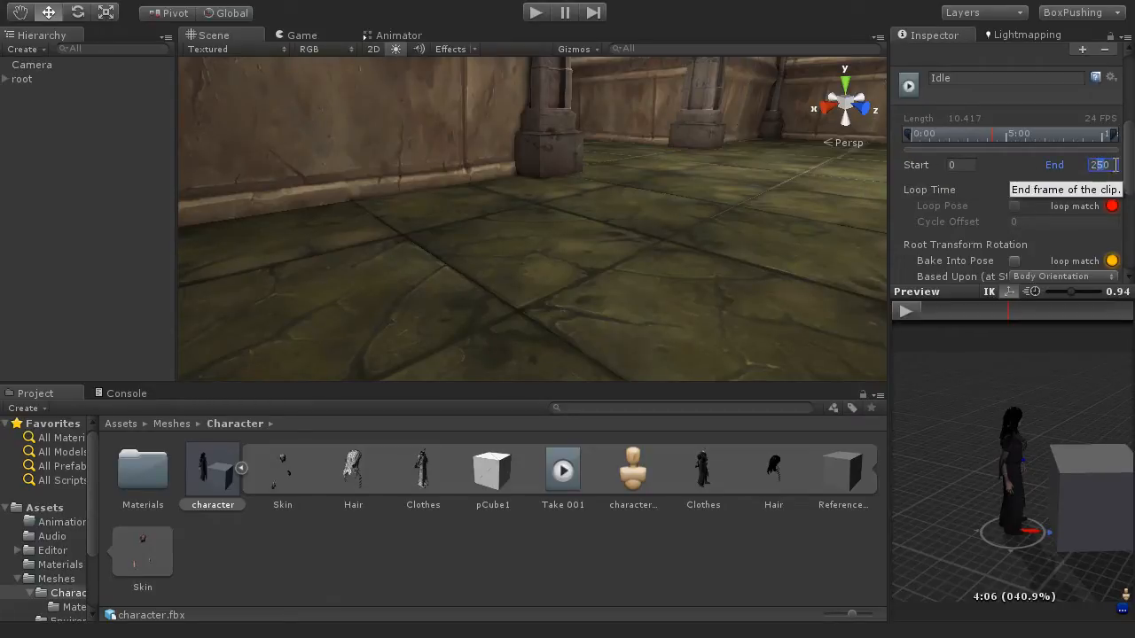
{"action": "key", "text": "BackSpace"}
{"action": "key", "text": "BackSpace"}
{"action": "key", "text": "BackSpace"}
{"action": "type", "text": "143"}
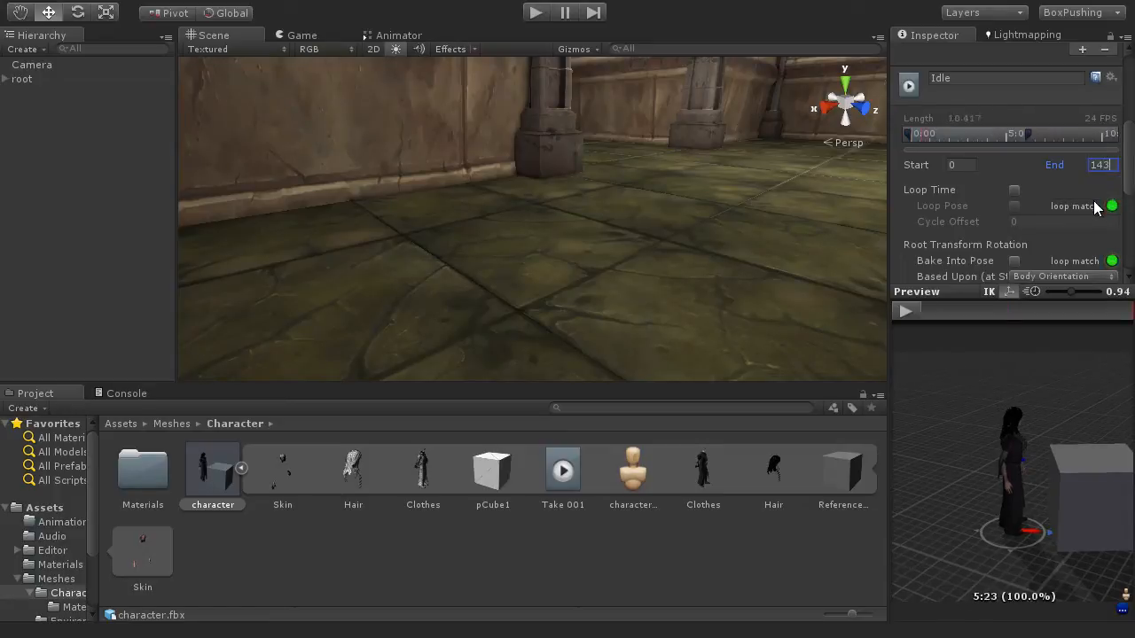
{"action": "key", "text": "Return"}
Step: Enable Loop Time and Loop Pose for the Idle clip and apply the import settings
{"action": "left_click", "coordinate": [1013, 192]}
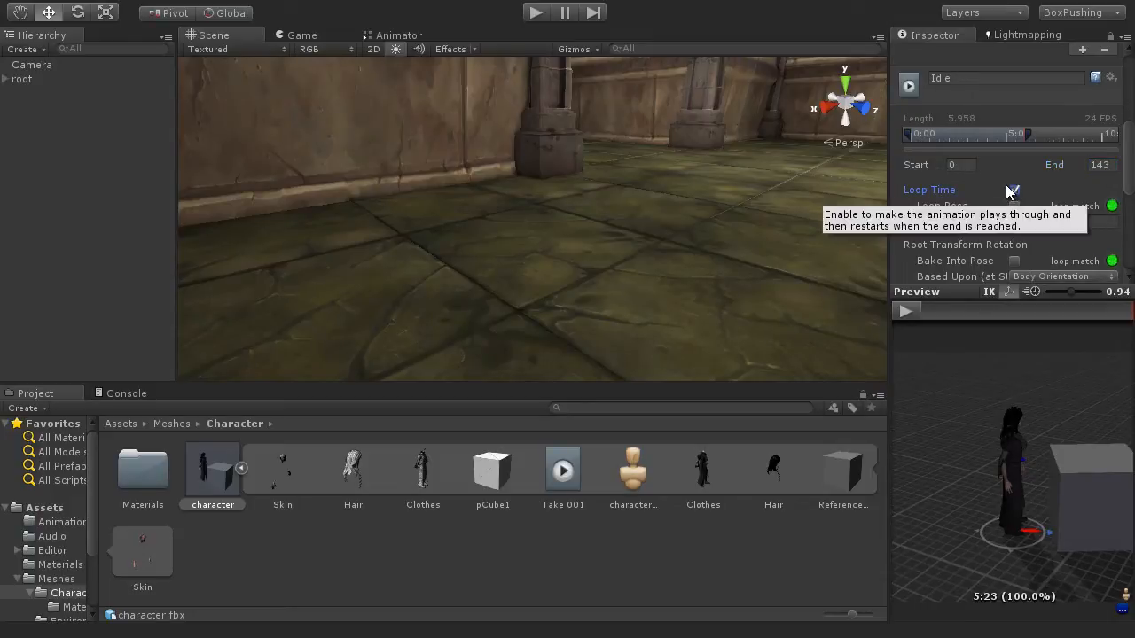
{"action": "left_click", "coordinate": [1014, 207]}
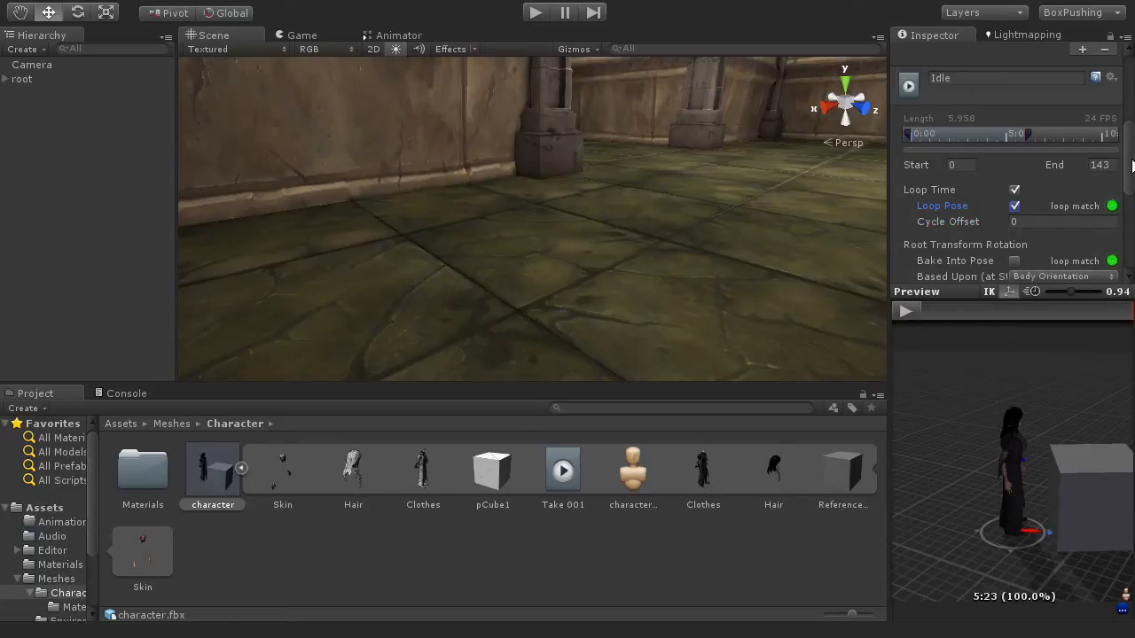
{"action": "mouse_move", "coordinate": [1130, 167]}
{"action": "left_mouse_down"}
{"action": "mouse_move", "coordinate": [1132, 234]}
{"action": "mouse_move", "coordinate": [1125, 153]}
{"action": "left_mouse_up"}
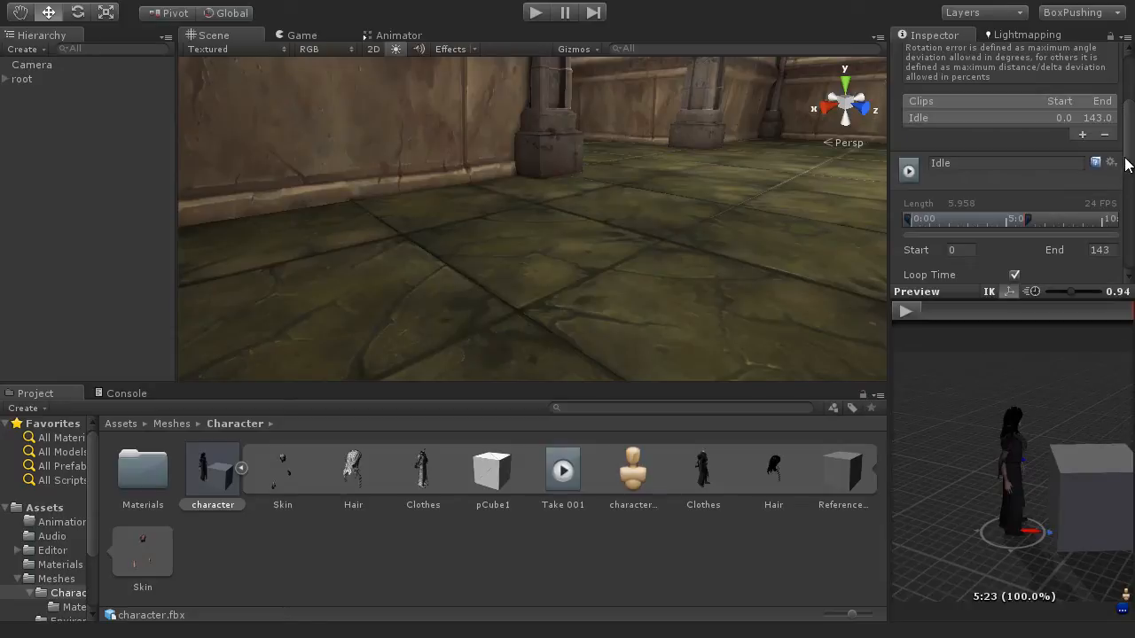
{"action": "left_click_drag", "start_coordinate": [1128, 153], "coordinate": [1131, 245]}
{"action": "left_click", "coordinate": [1096, 261]}
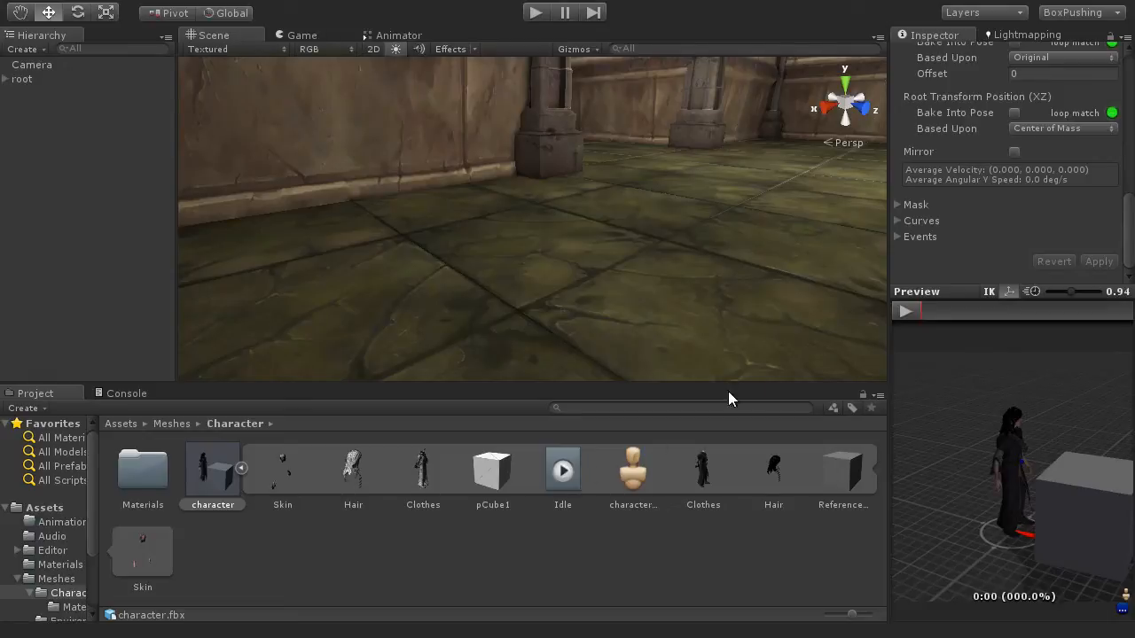
Step: Enlarge the Inspector to fill the editor window and play the Idle clip's preview
{"action": "left_click_drag", "start_coordinate": [1131, 233], "coordinate": [1013, 154]}
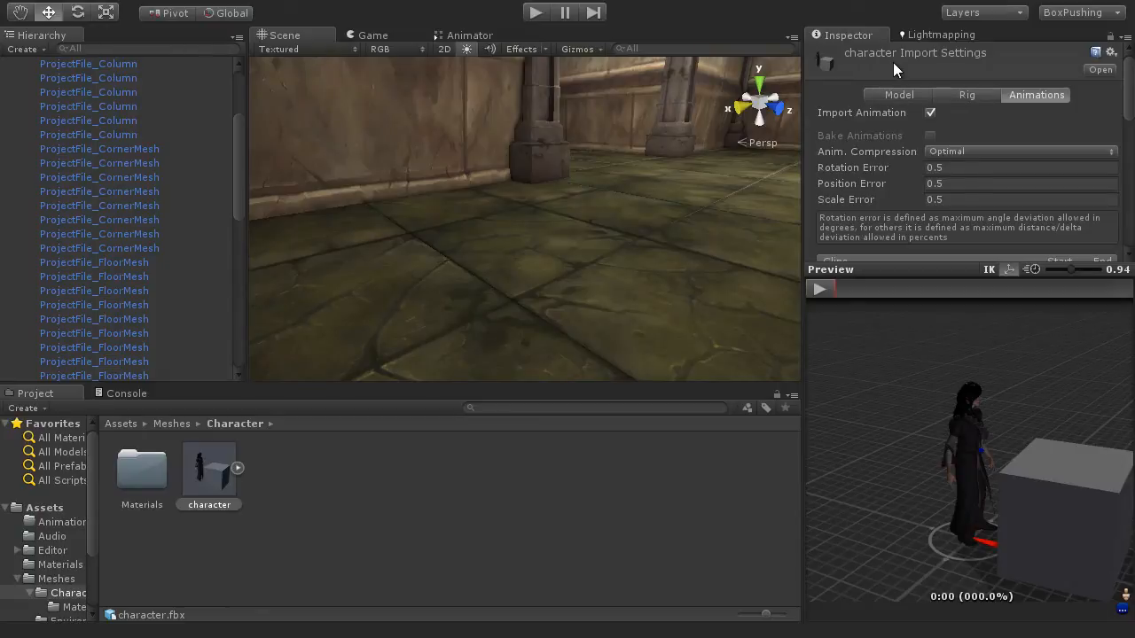
{"action": "key", "text": "shift+space"}
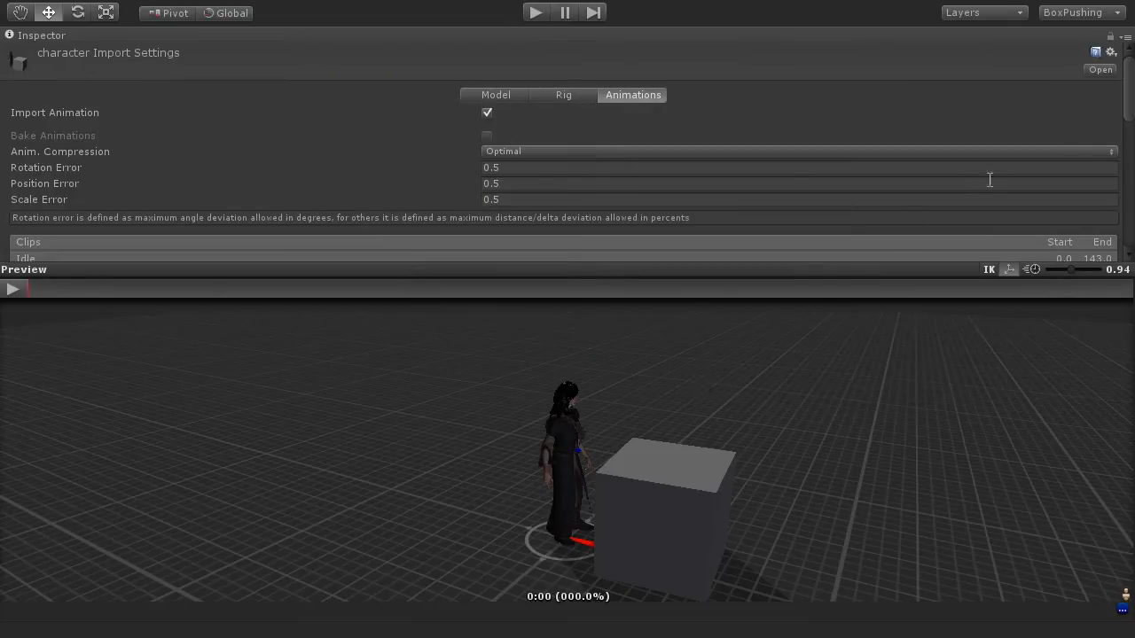
{"action": "scroll", "coordinate": [1084, 133], "scroll_direction": "down", "scroll_amount": 3}
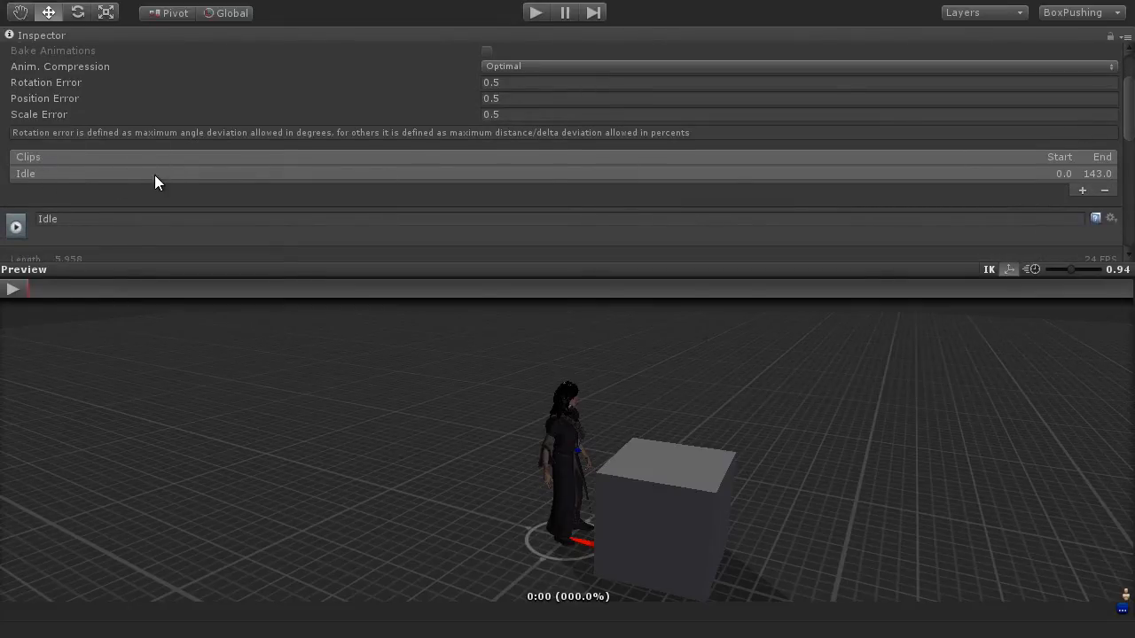
{"action": "left_click", "coordinate": [13, 291]}
{"action": "left_click", "coordinate": [13, 289]}
Step: Add a second animation clip to the character and name it Cheer
{"action": "left_click", "coordinate": [1082, 190]}
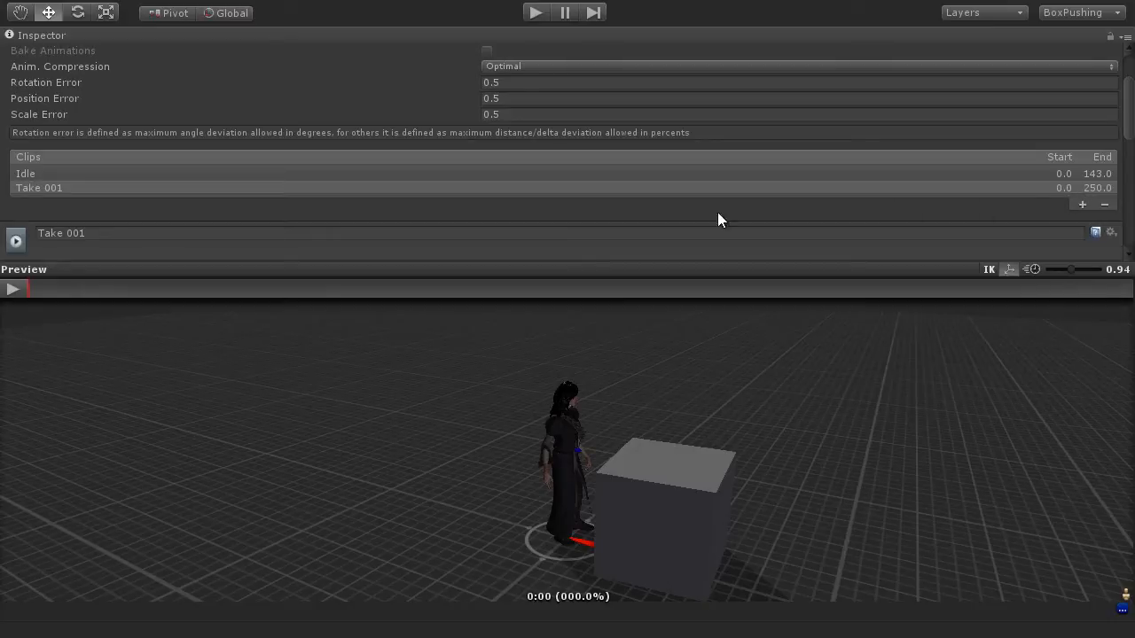
{"action": "left_click", "coordinate": [96, 233]}
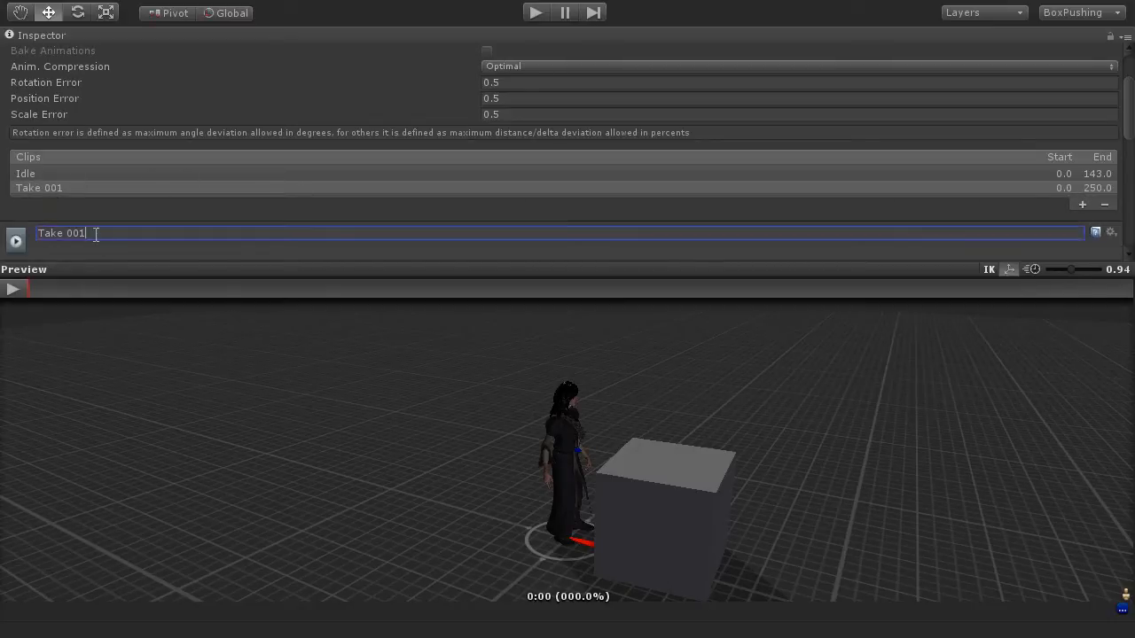
{"action": "key", "text": "ctrl+a"}
{"action": "key", "text": "BackSpace"}
{"action": "type", "text": "Cheer"}
Step: Set the Cheer clip's frame range to start at 144 and end at 192
{"action": "left_click_drag", "start_coordinate": [1129, 131], "coordinate": [1128, 182]}
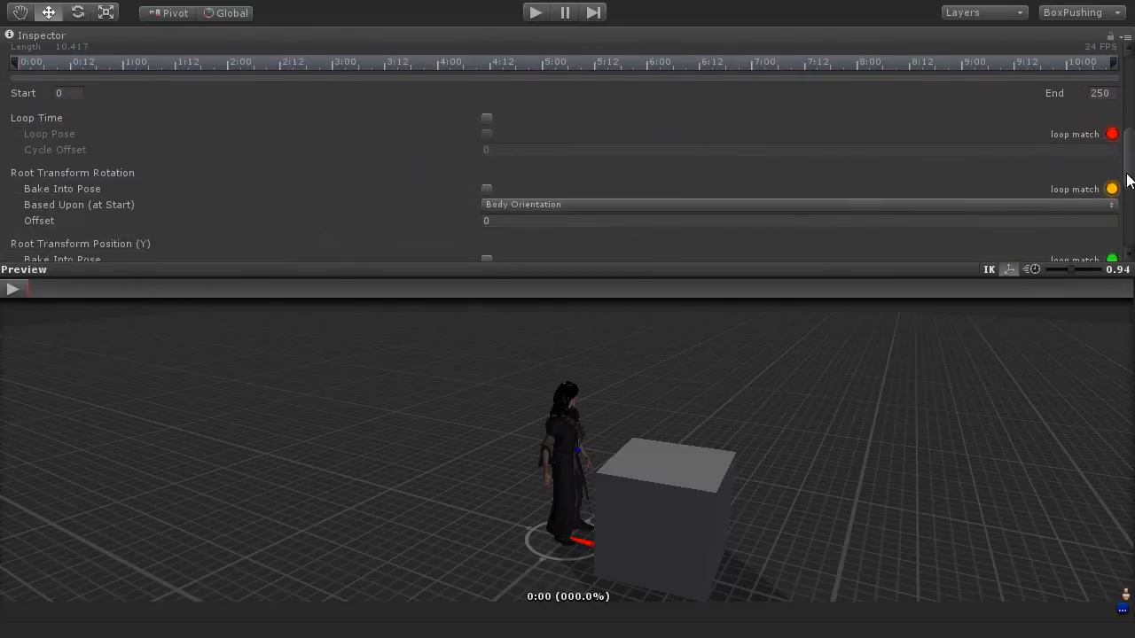
{"action": "left_click", "coordinate": [60, 93]}
{"action": "type", "text": "144"}
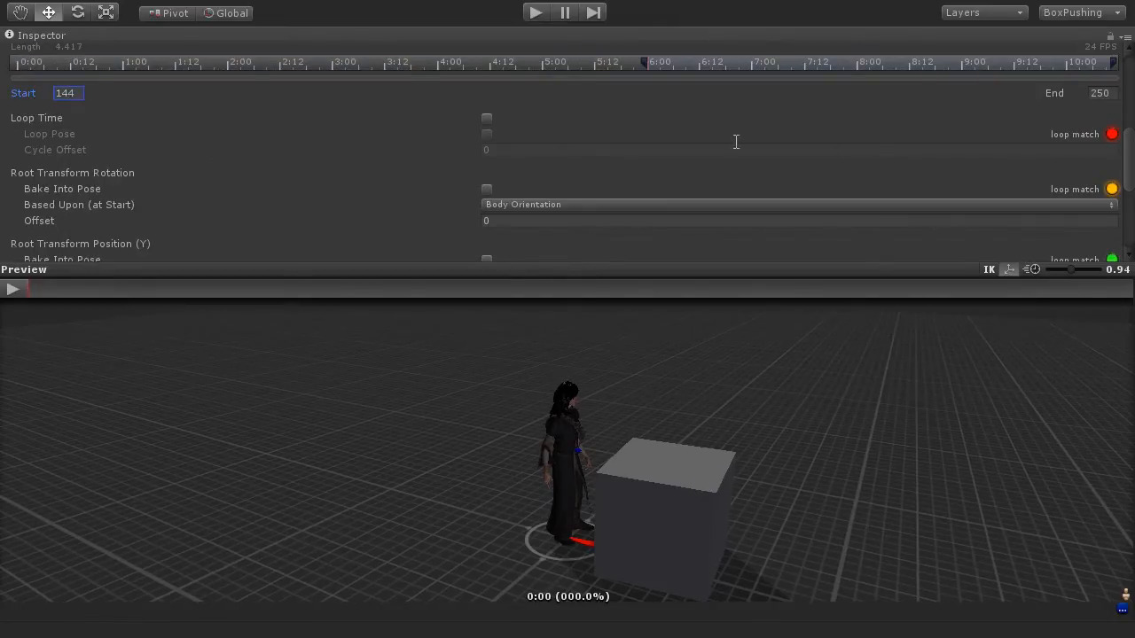
{"action": "left_click", "coordinate": [1101, 94]}
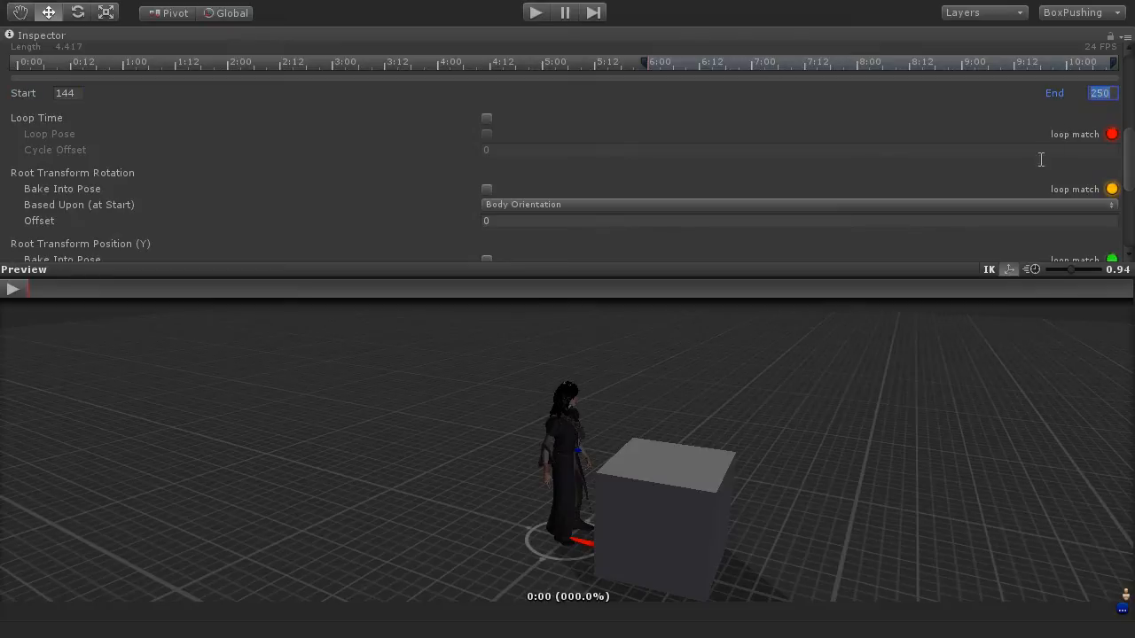
{"action": "type", "text": "192"}
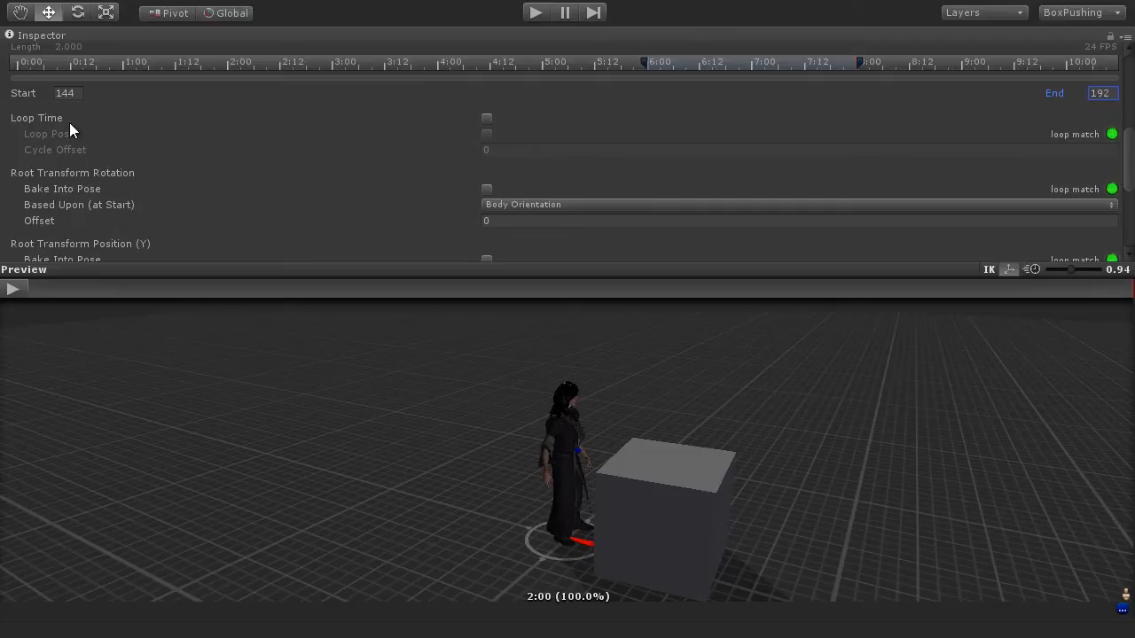
Step: Play the Cheer clip's preview, stop it, and return the preview to the first frame
{"action": "left_click", "coordinate": [23, 290]}
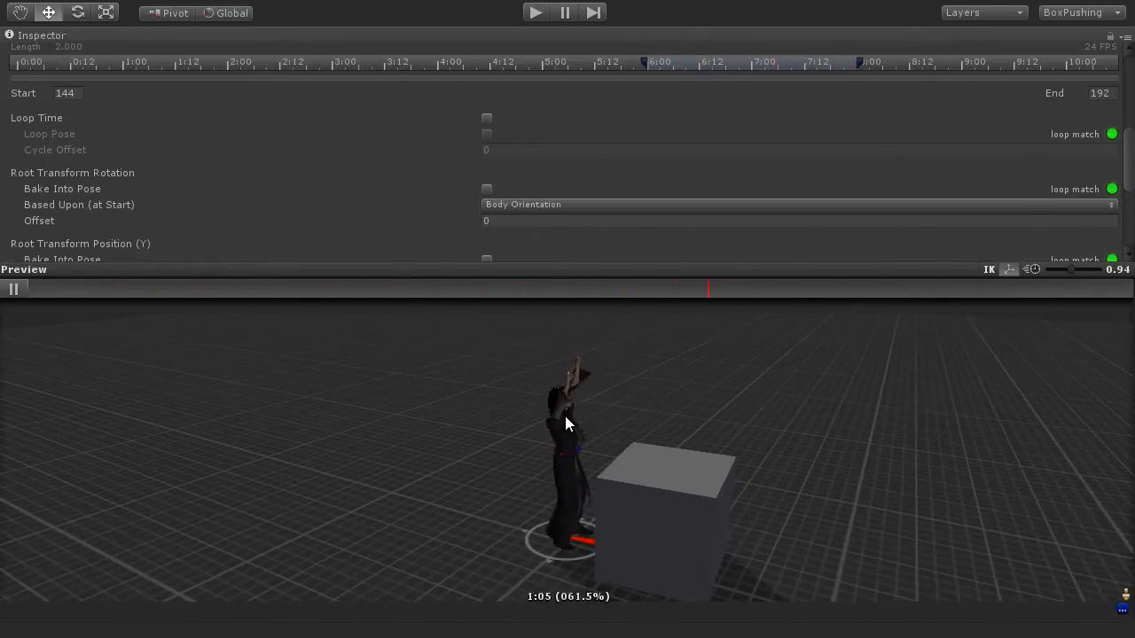
{"action": "left_click", "coordinate": [14, 289]}
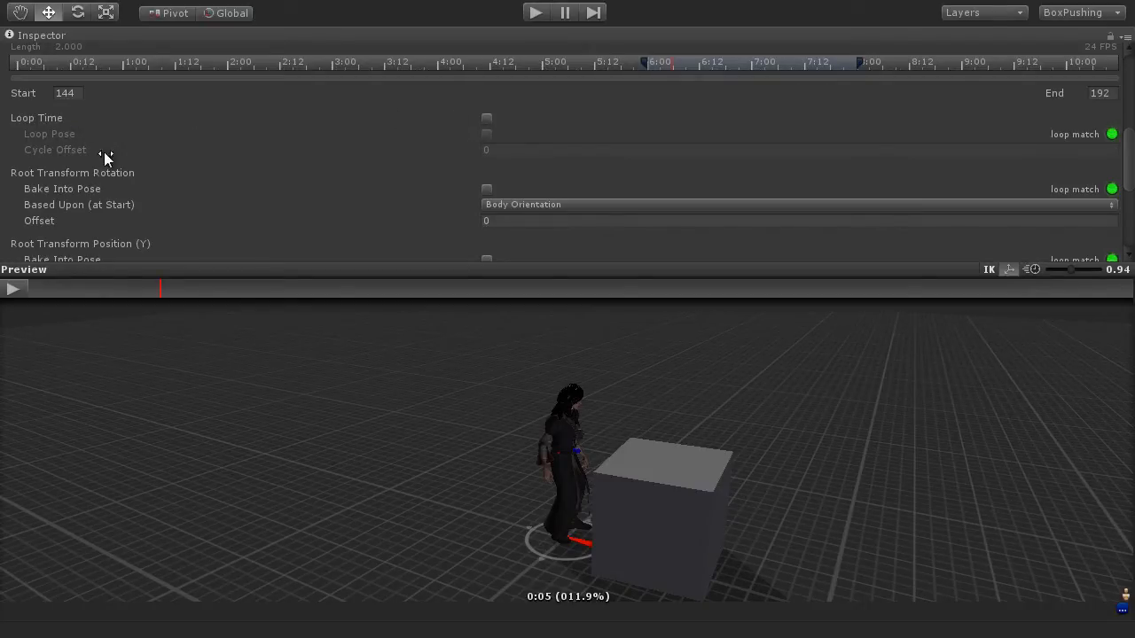
{"action": "left_click_drag", "start_coordinate": [86, 286], "coordinate": [25, 295]}
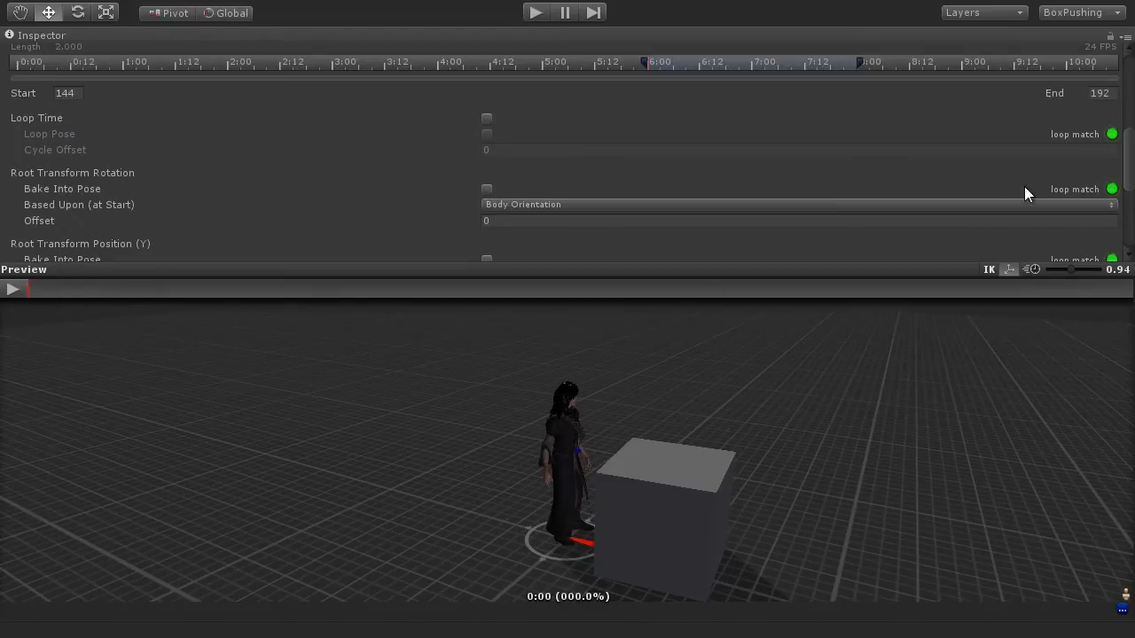
{"action": "left_click_drag", "start_coordinate": [1131, 165], "coordinate": [1128, 71]}
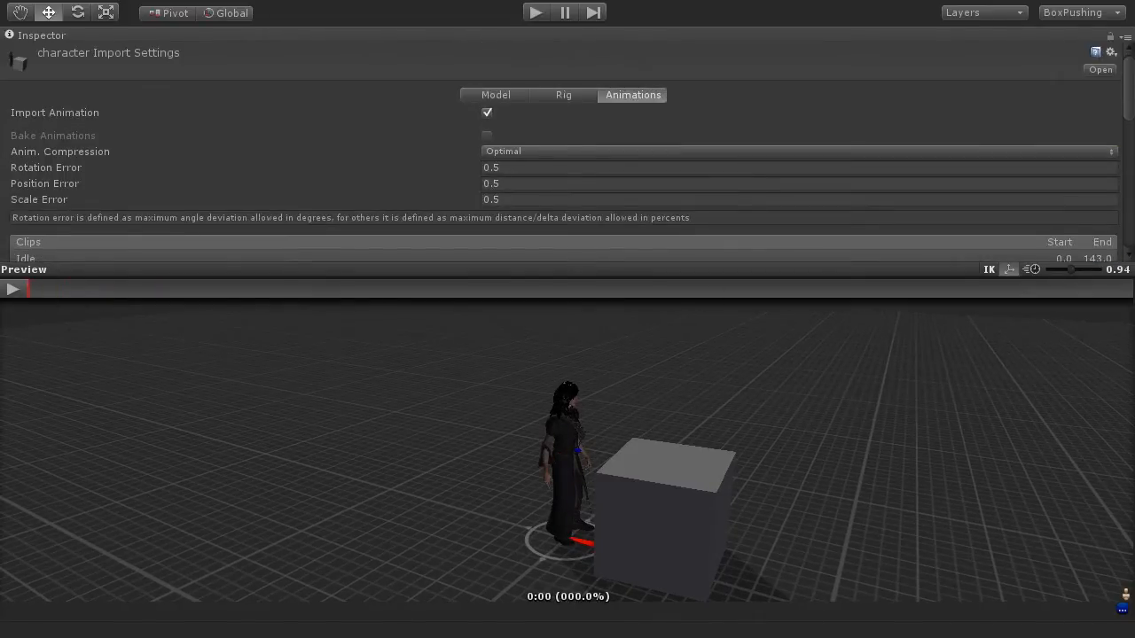
Step: Add a third animation clip to the character and name it Walk
{"action": "scroll", "coordinate": [568, 152], "scroll_direction": "down", "scroll_amount": 2}
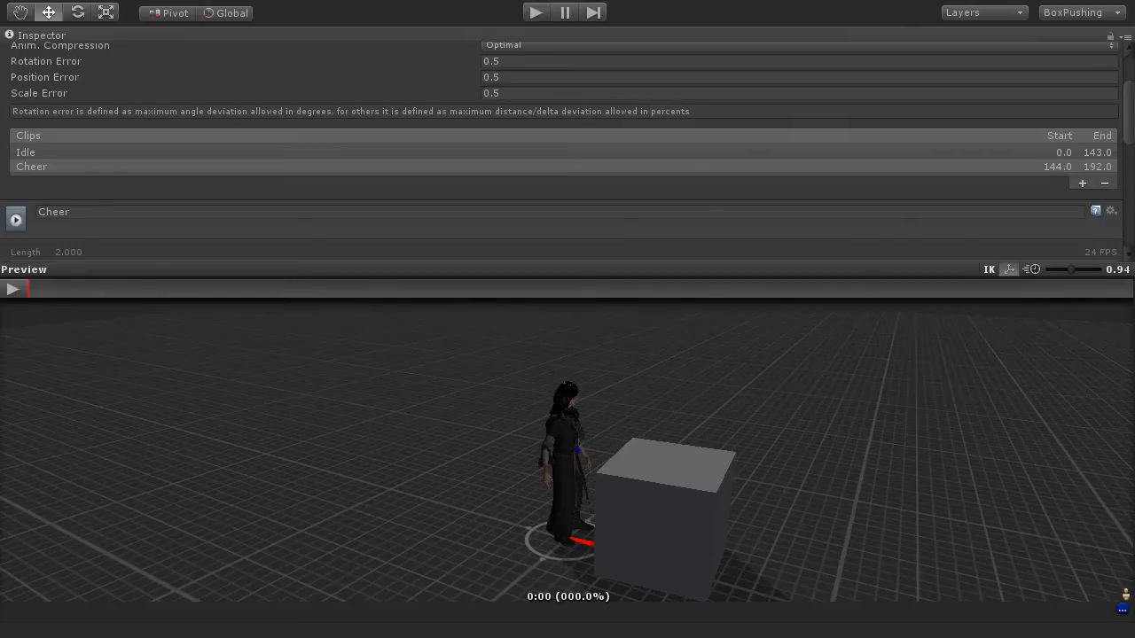
{"action": "left_click", "coordinate": [1082, 183]}
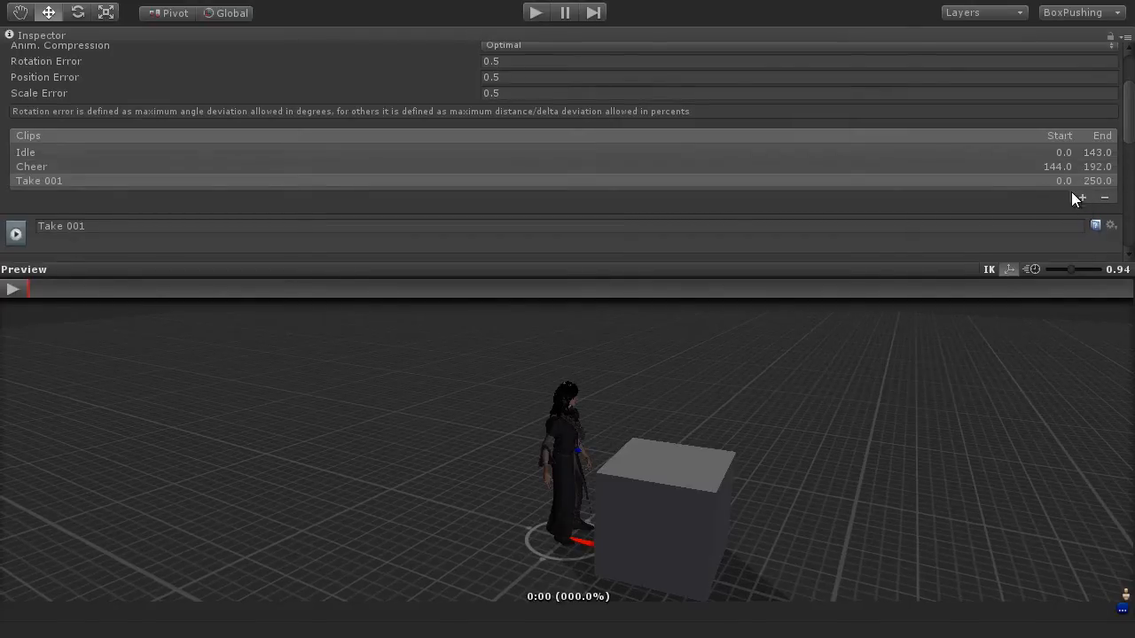
{"action": "left_click", "coordinate": [109, 223]}
{"action": "type", "text": "Walk"}
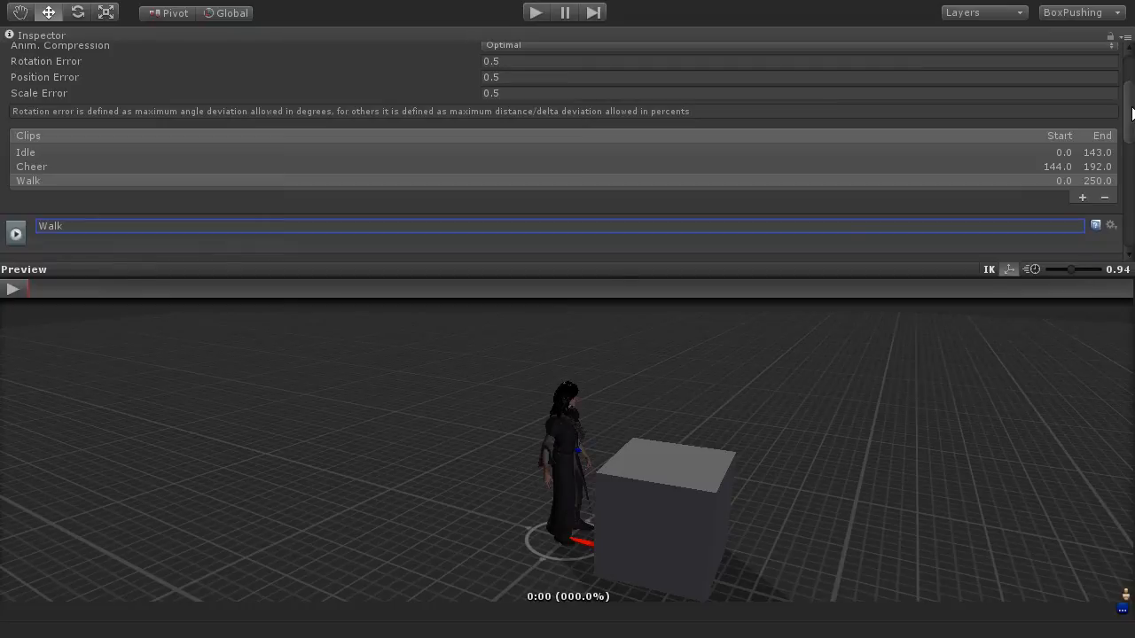
Step: Set the Walk clip's frame range to start at 194 and end at 217
{"action": "left_click_drag", "start_coordinate": [1132, 113], "coordinate": [1129, 154]}
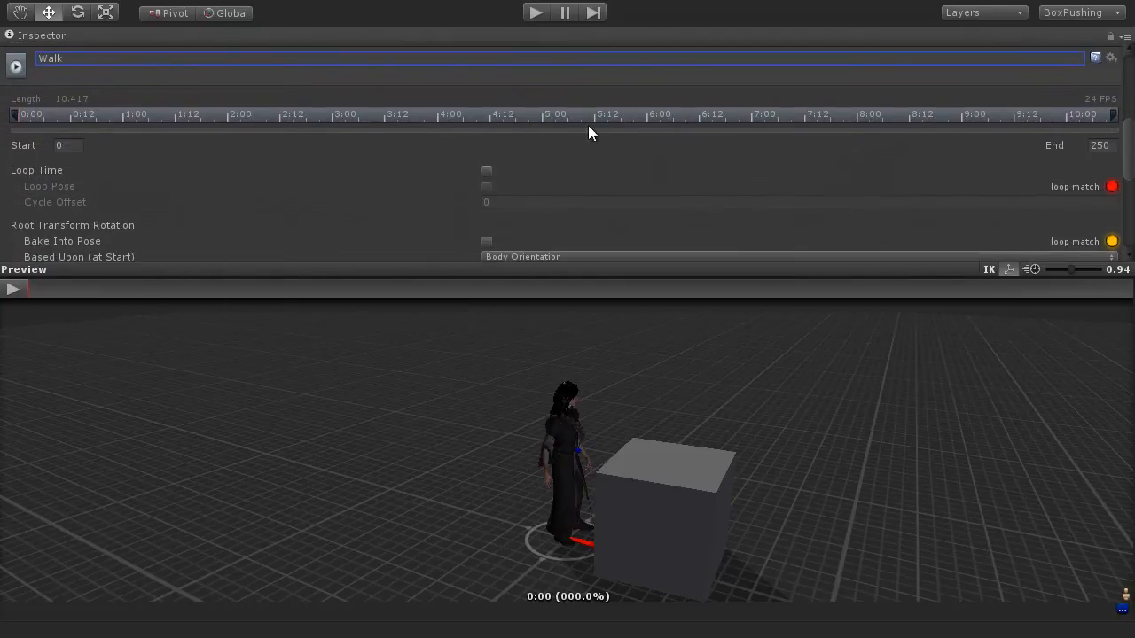
{"action": "left_click", "coordinate": [70, 144]}
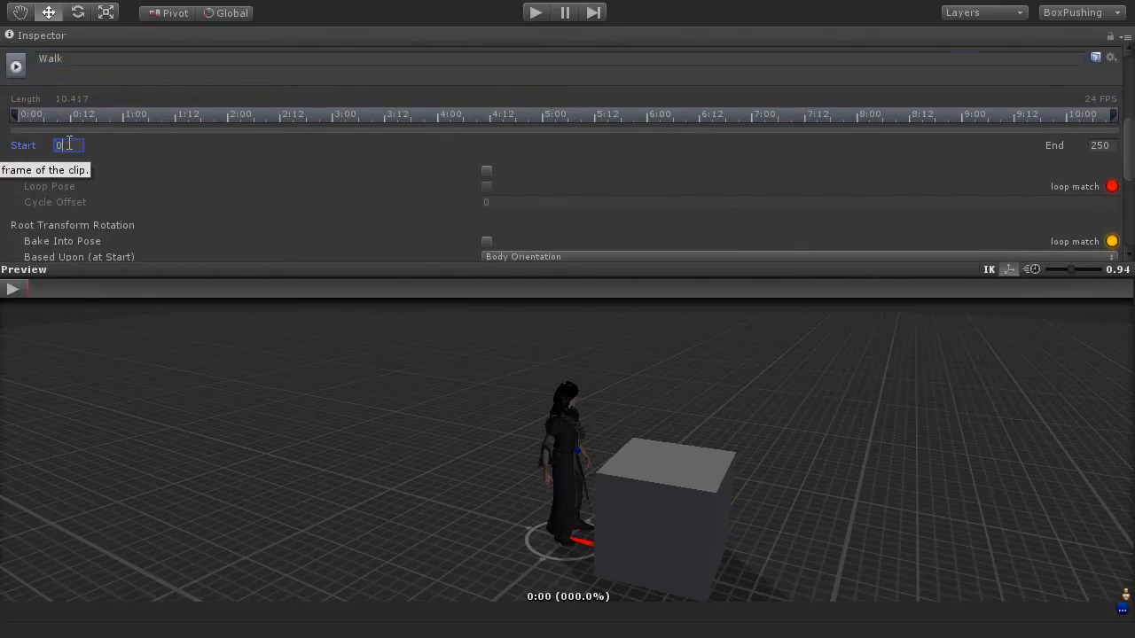
{"action": "type", "text": "194"}
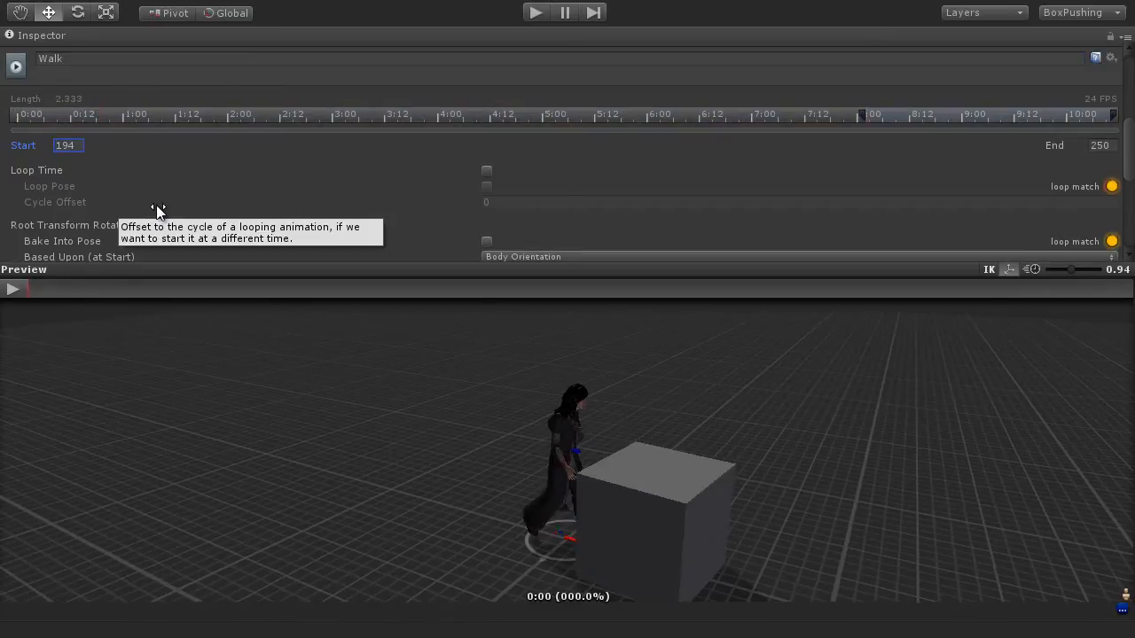
{"action": "left_click", "coordinate": [1106, 151]}
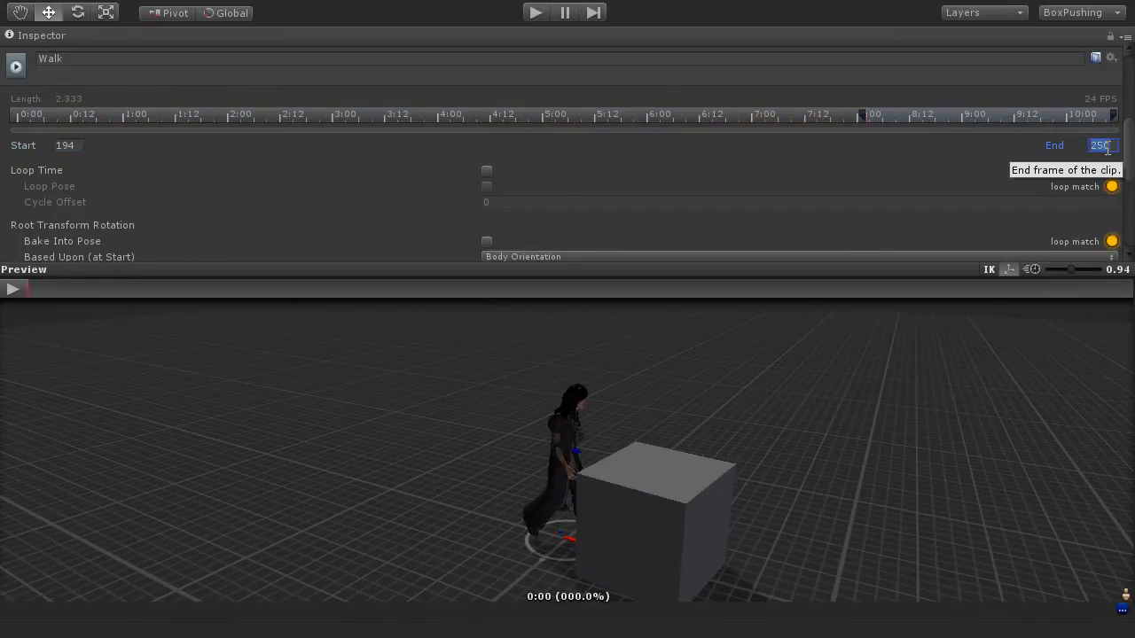
{"action": "type", "text": "217"}
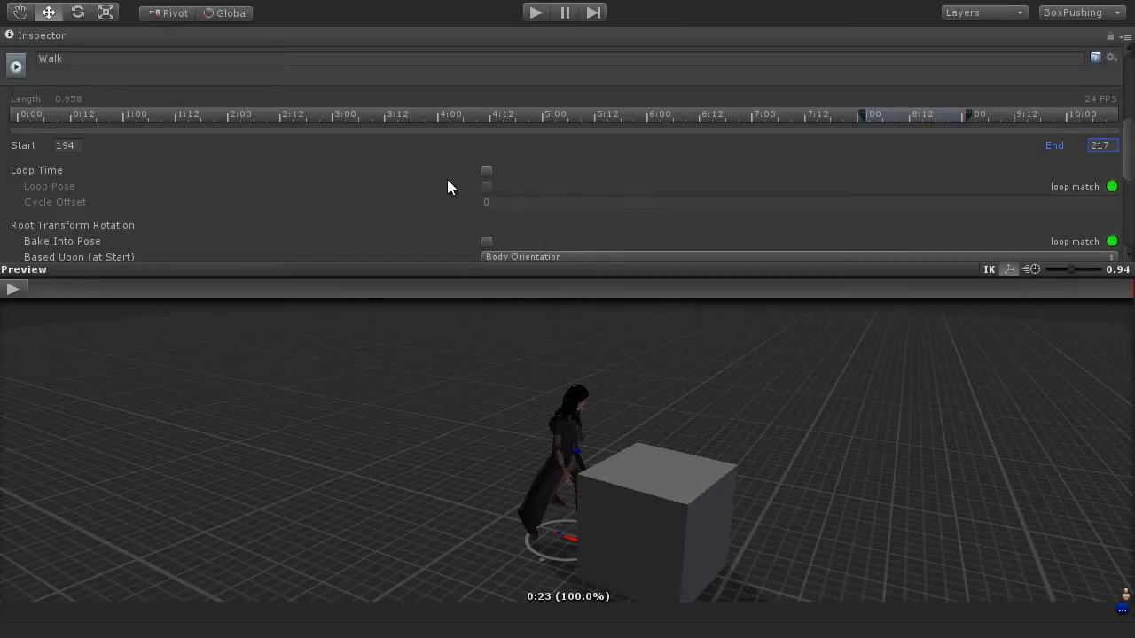
Step: Enable Loop Time and Loop Pose for the Walk clip, and bake its Root Transform Position (Y) into the pose
{"action": "left_click", "coordinate": [486, 170]}
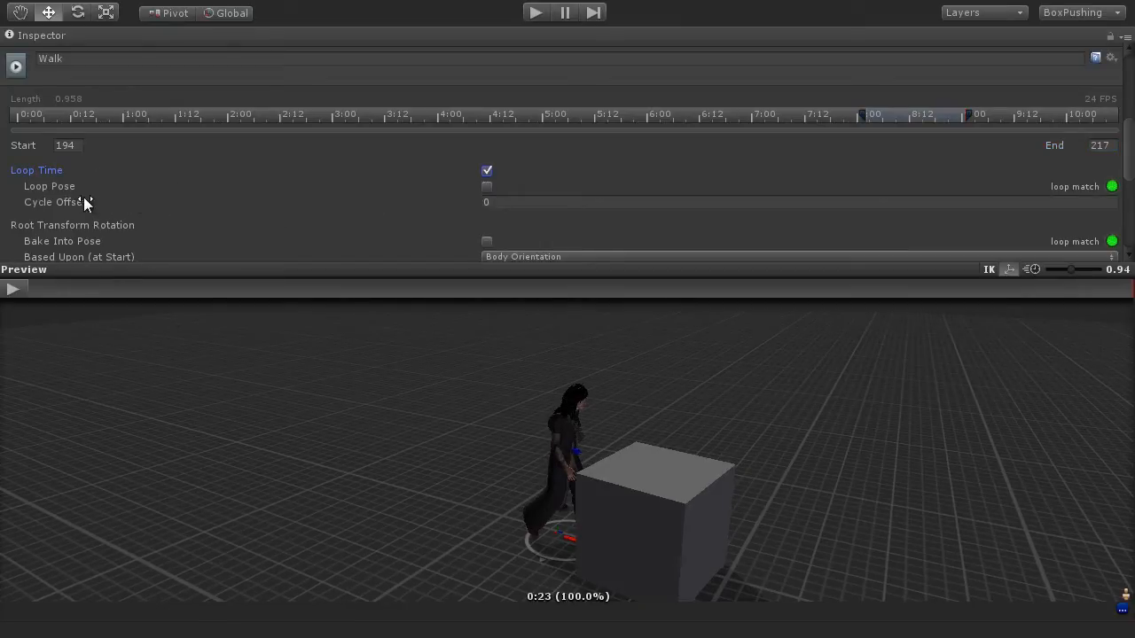
{"action": "left_click", "coordinate": [488, 188]}
{"action": "scroll", "coordinate": [1129, 160], "scroll_direction": "down", "scroll_amount": 2}
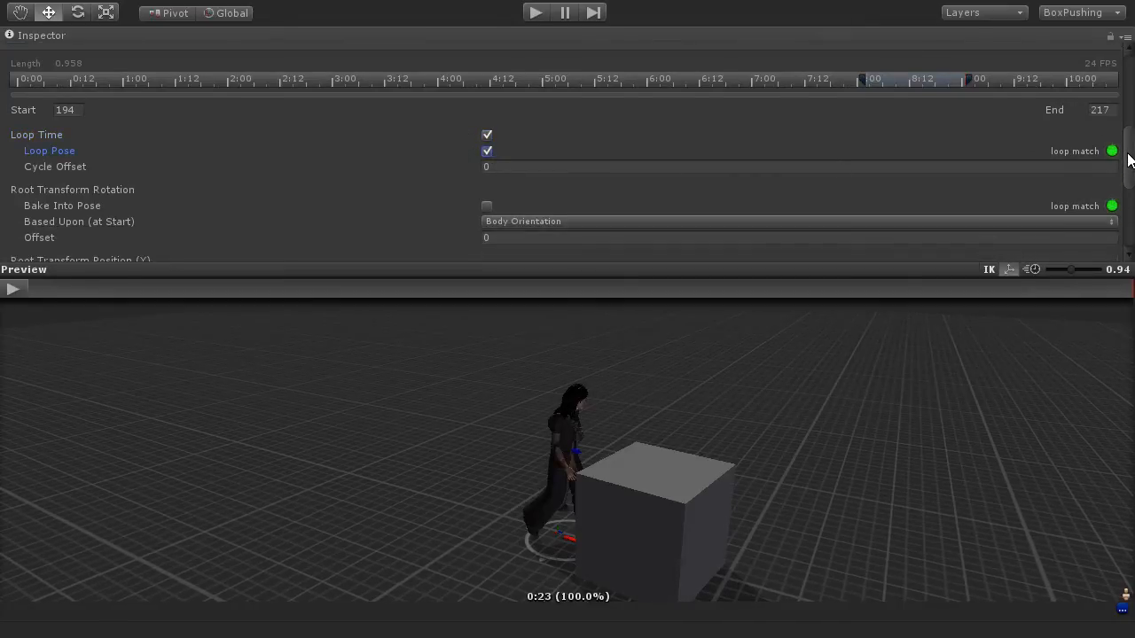
{"action": "scroll", "coordinate": [1129, 160], "scroll_direction": "down", "scroll_amount": 3}
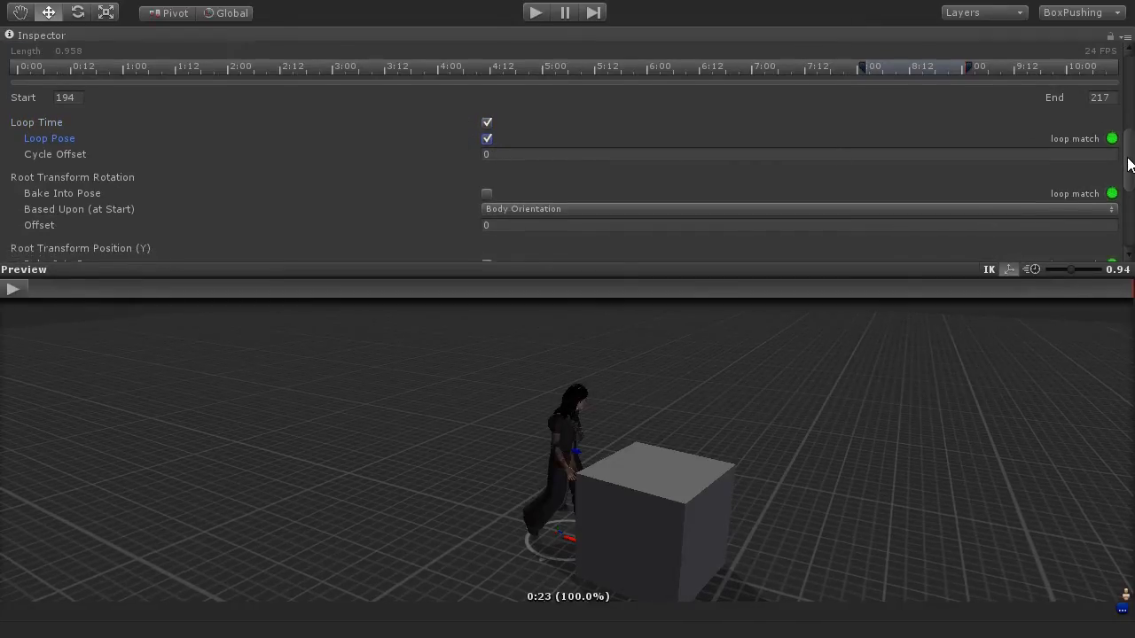
{"action": "scroll", "coordinate": [1129, 173], "scroll_direction": "down", "scroll_amount": 2}
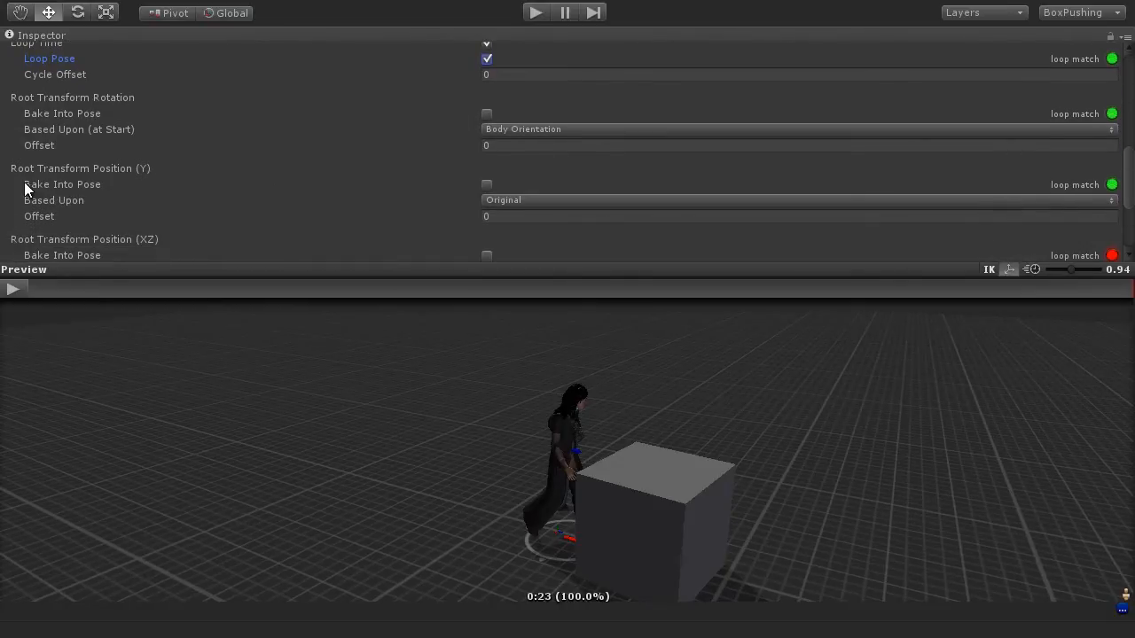
{"action": "left_click", "coordinate": [486, 185]}
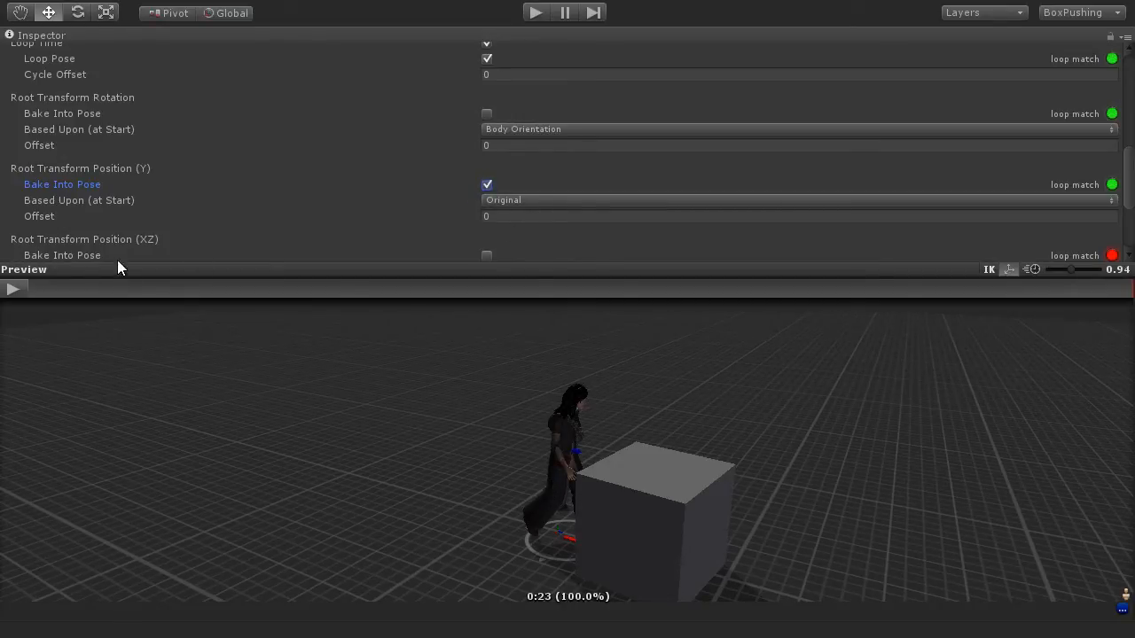
Step: Play the Walk clip's preview from another angle and apply the import settings
{"action": "left_click", "coordinate": [12, 289]}
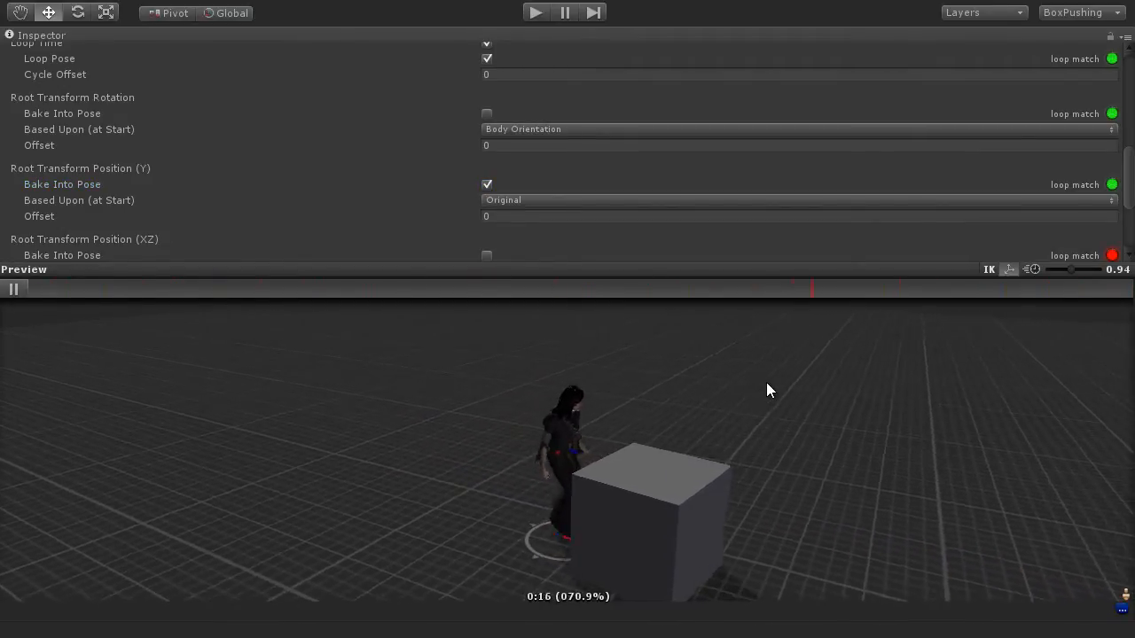
{"action": "left_click_drag", "start_coordinate": [706, 424], "coordinate": [536, 482]}
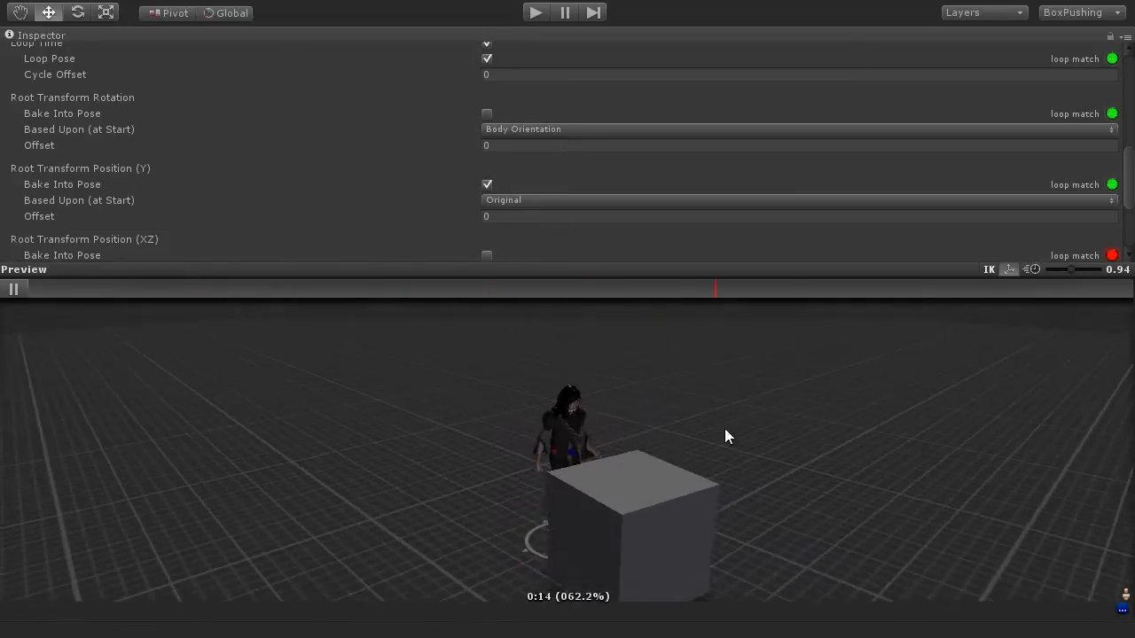
{"action": "left_click_drag", "start_coordinate": [1130, 187], "coordinate": [1128, 222]}
{"action": "left_click", "coordinate": [1101, 240]}
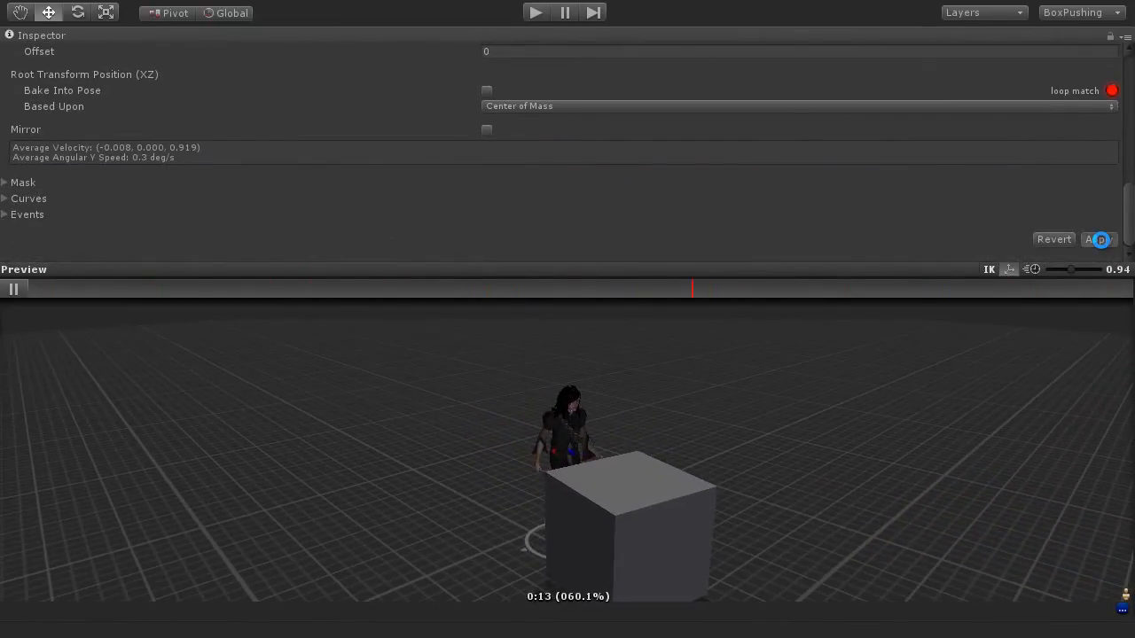
Step: Add a fourth animation clip to the character and name it Push
{"action": "left_click_drag", "start_coordinate": [1130, 202], "coordinate": [1115, 90]}
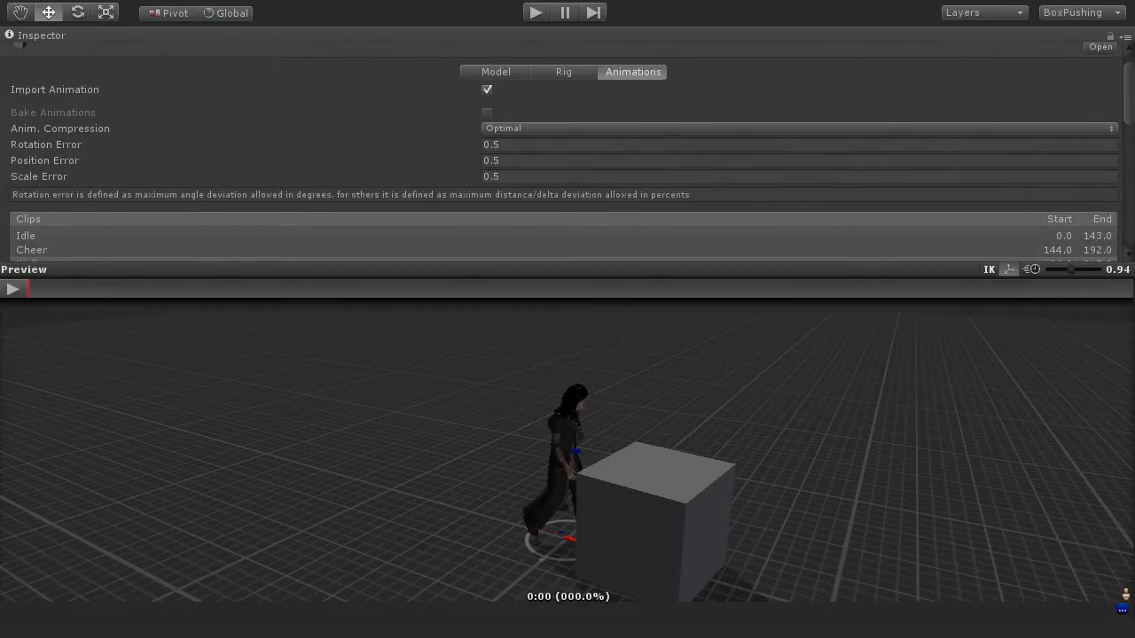
{"action": "scroll", "coordinate": [698, 214], "scroll_direction": "down", "scroll_amount": 3}
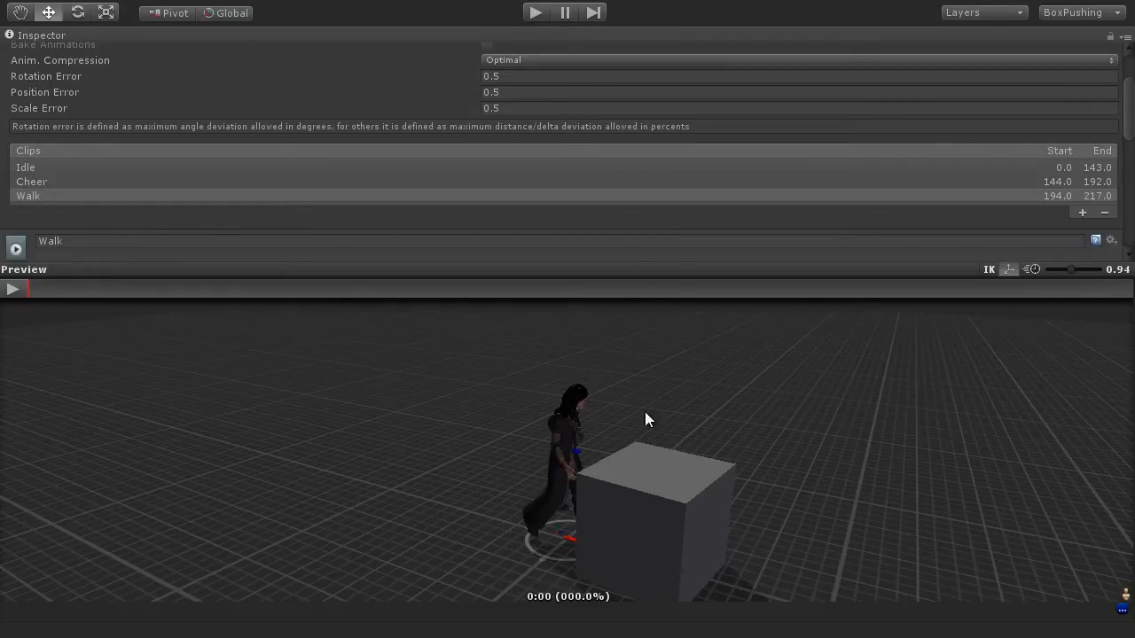
{"action": "left_click", "coordinate": [1081, 213]}
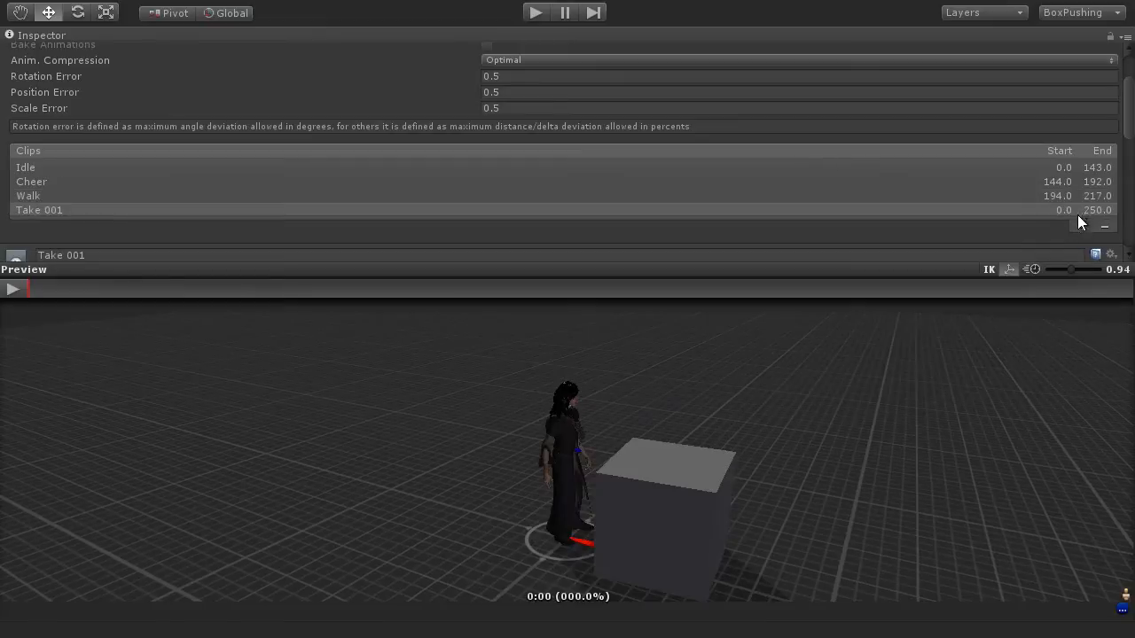
{"action": "left_click", "coordinate": [158, 256]}
{"action": "key", "text": "ctrl+a"}
{"action": "type", "text": "Push"}
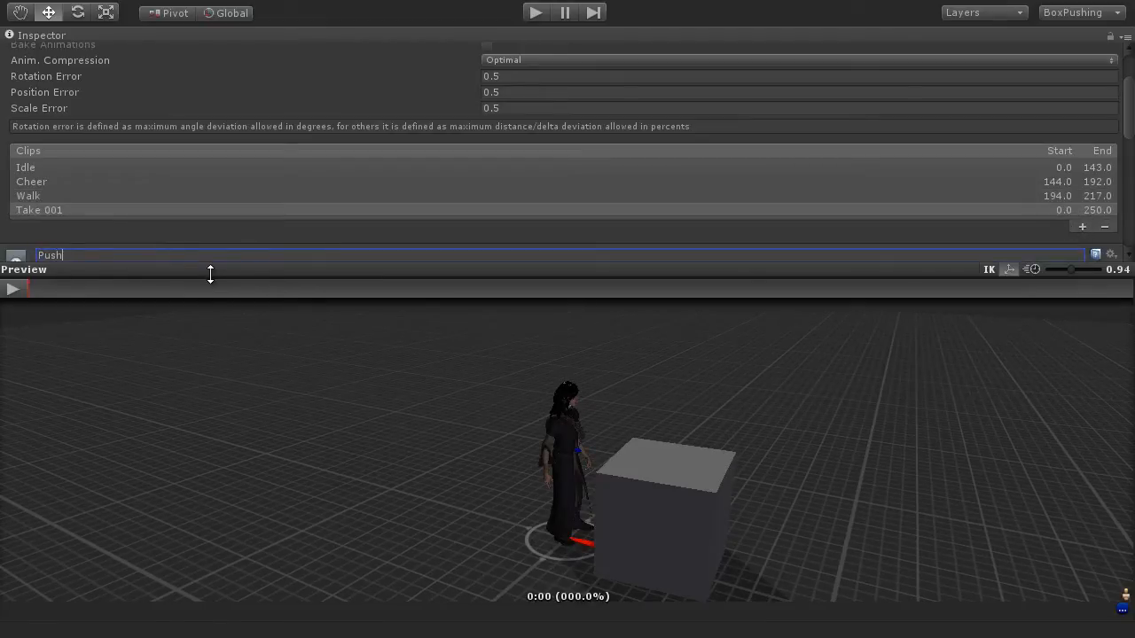
{"action": "key", "text": "Return"}
Step: Set the Push clip's start frame to 220 and enable its Loop Time and Loop Pose options
{"action": "left_click_drag", "start_coordinate": [1130, 107], "coordinate": [1128, 148]}
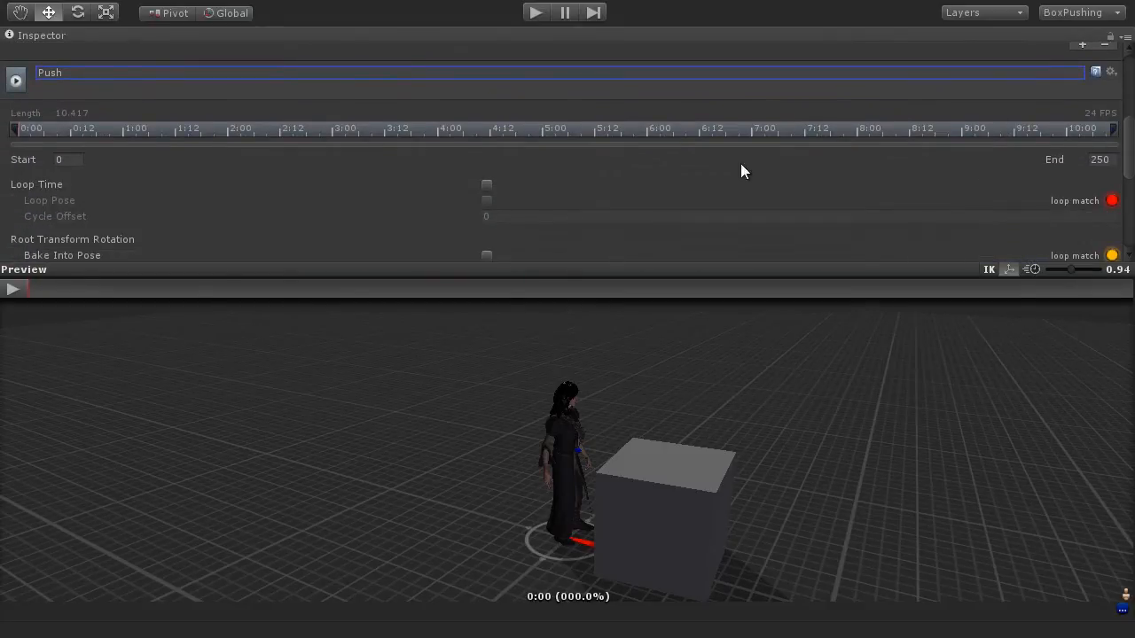
{"action": "left_click", "coordinate": [67, 160]}
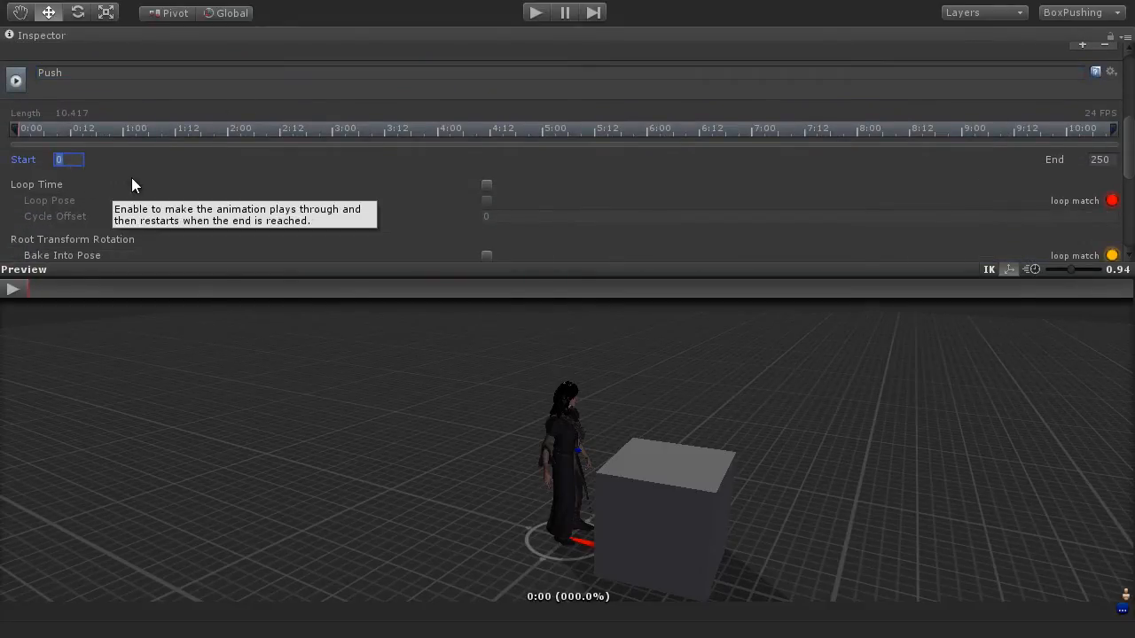
{"action": "type", "text": "220"}
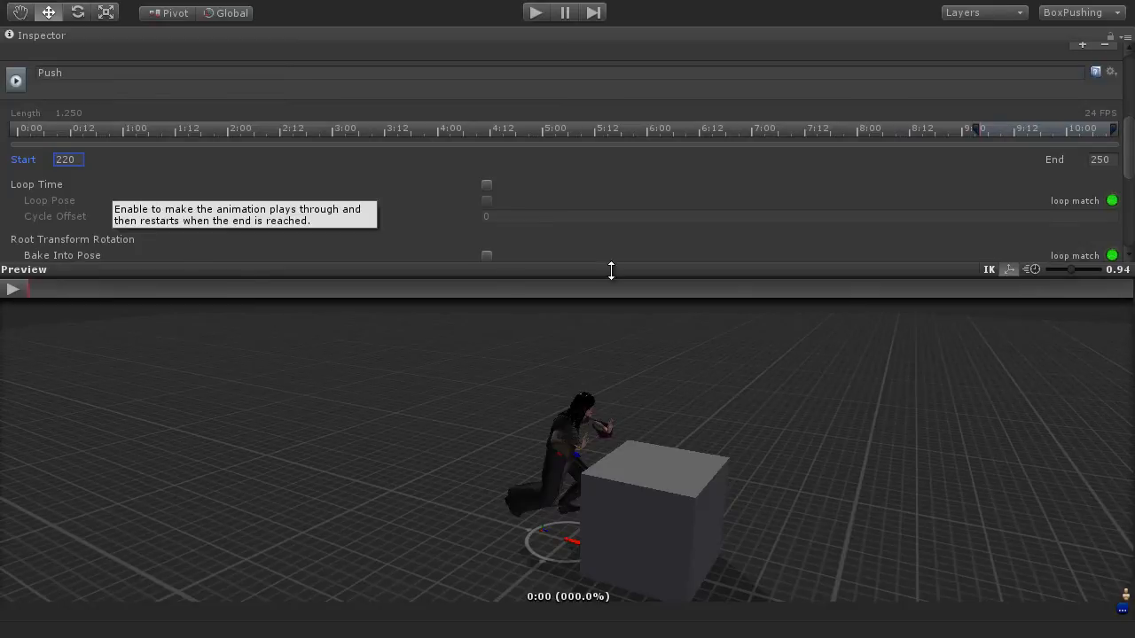
{"action": "left_click", "coordinate": [1104, 161]}
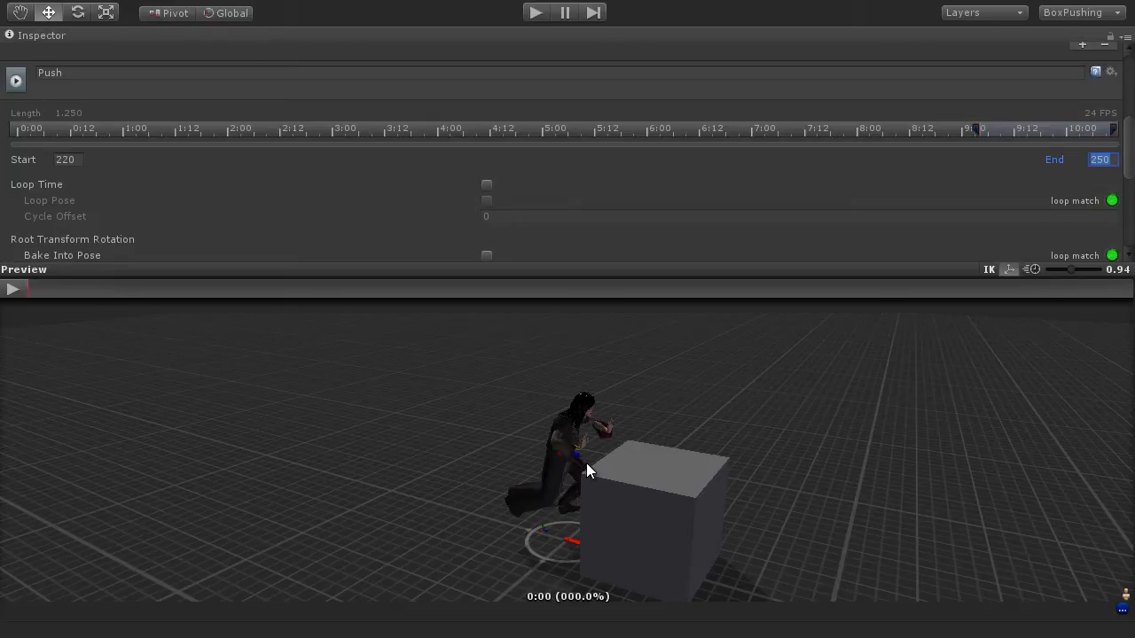
{"action": "left_click", "coordinate": [487, 184]}
{"action": "left_click", "coordinate": [487, 200]}
Step: Play the Push clip's preview from another angle, stop it, and apply the import settings
{"action": "left_click", "coordinate": [7, 288]}
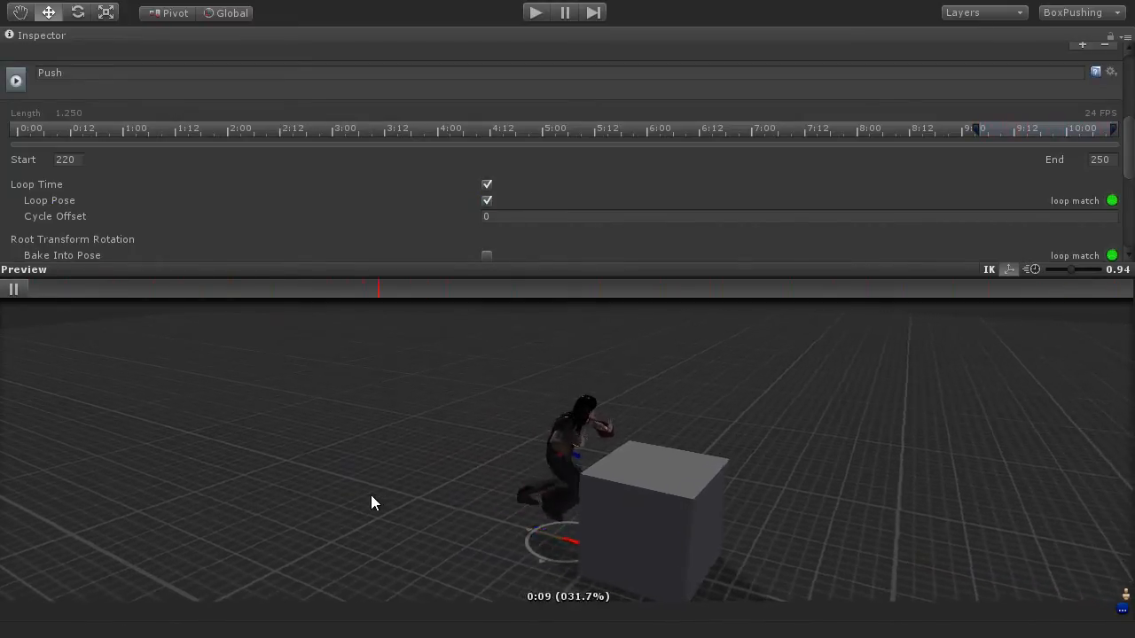
{"action": "left_click_drag", "start_coordinate": [334, 488], "coordinate": [544, 476]}
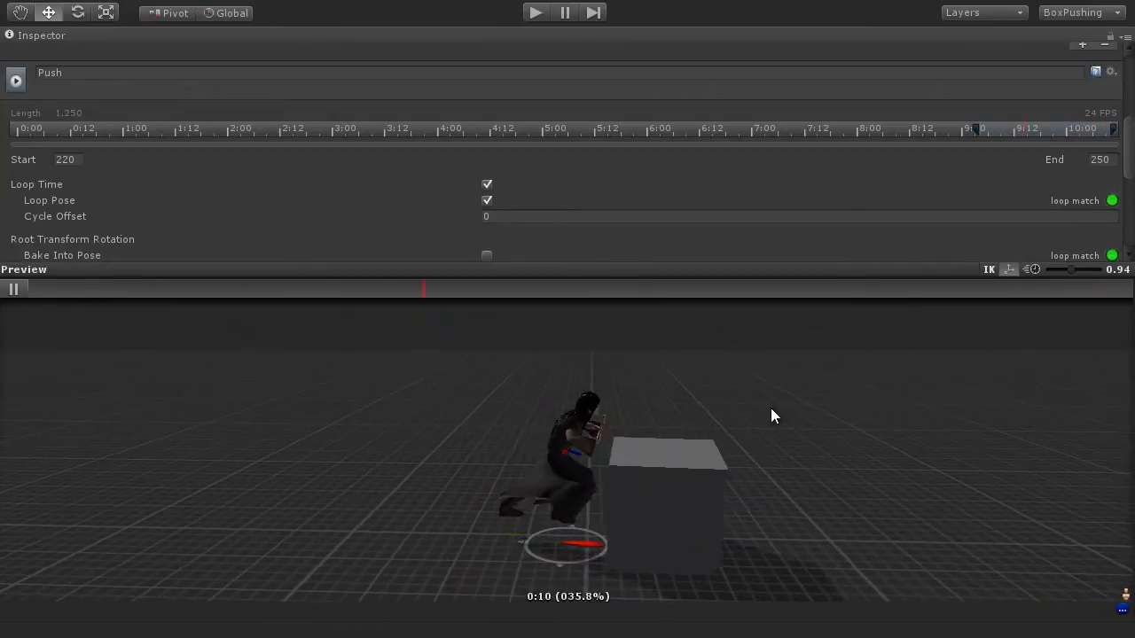
{"action": "left_click", "coordinate": [13, 289]}
{"action": "left_click_drag", "start_coordinate": [1130, 158], "coordinate": [1130, 228]}
{"action": "left_click", "coordinate": [1096, 240]}
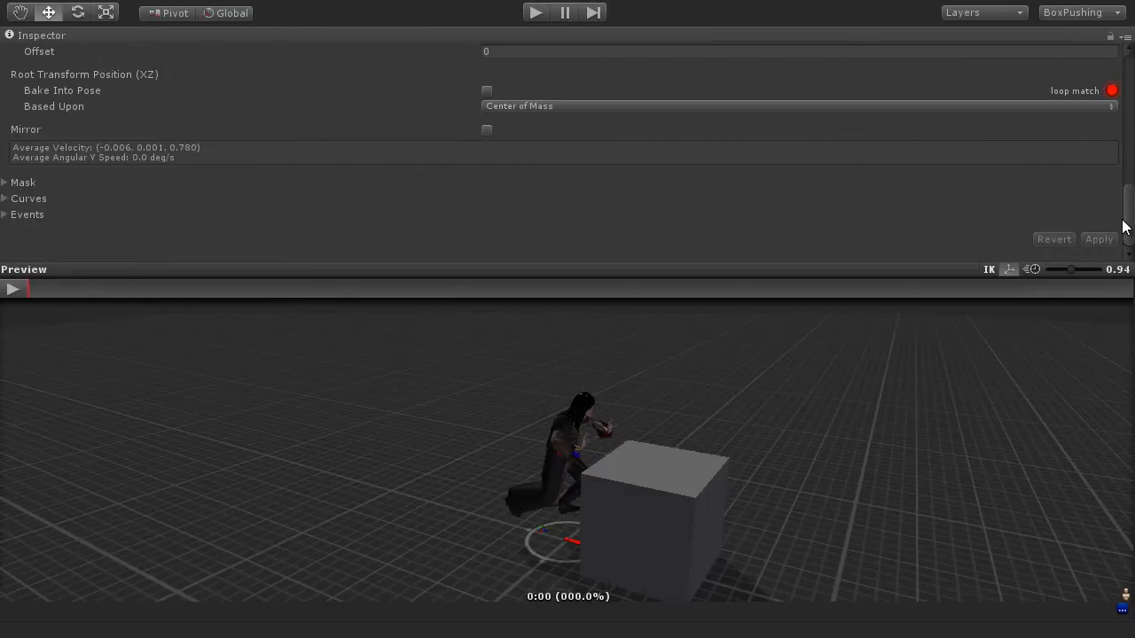
Step: Review the character's clip list and the Push clip's frame range and loop settings
{"action": "left_click_drag", "start_coordinate": [1127, 222], "coordinate": [1109, 122]}
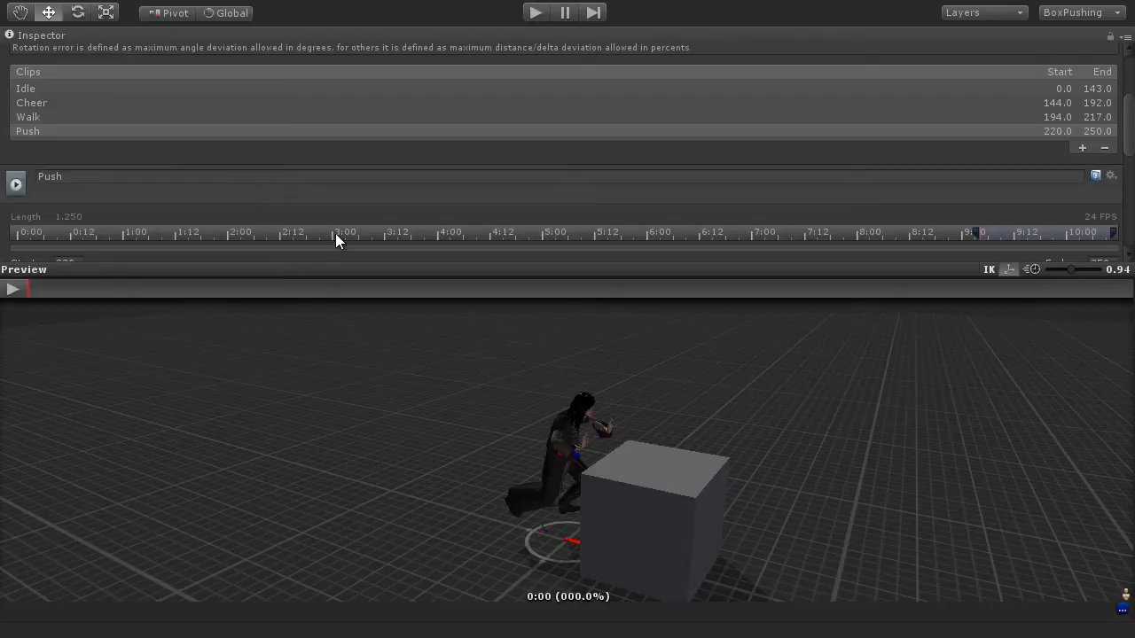
{"action": "scroll", "coordinate": [461, 205], "scroll_direction": "down", "scroll_amount": 7}
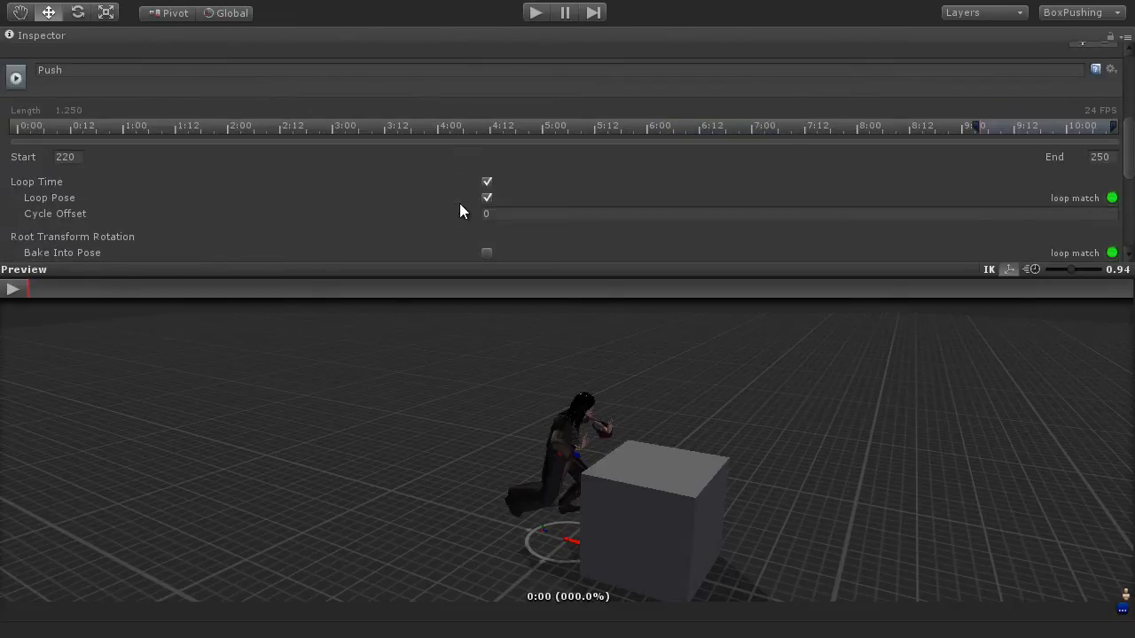
{"action": "scroll", "coordinate": [460, 205], "scroll_direction": "up", "scroll_amount": 7}
{"action": "scroll", "coordinate": [459, 203], "scroll_direction": "up", "scroll_amount": 3}
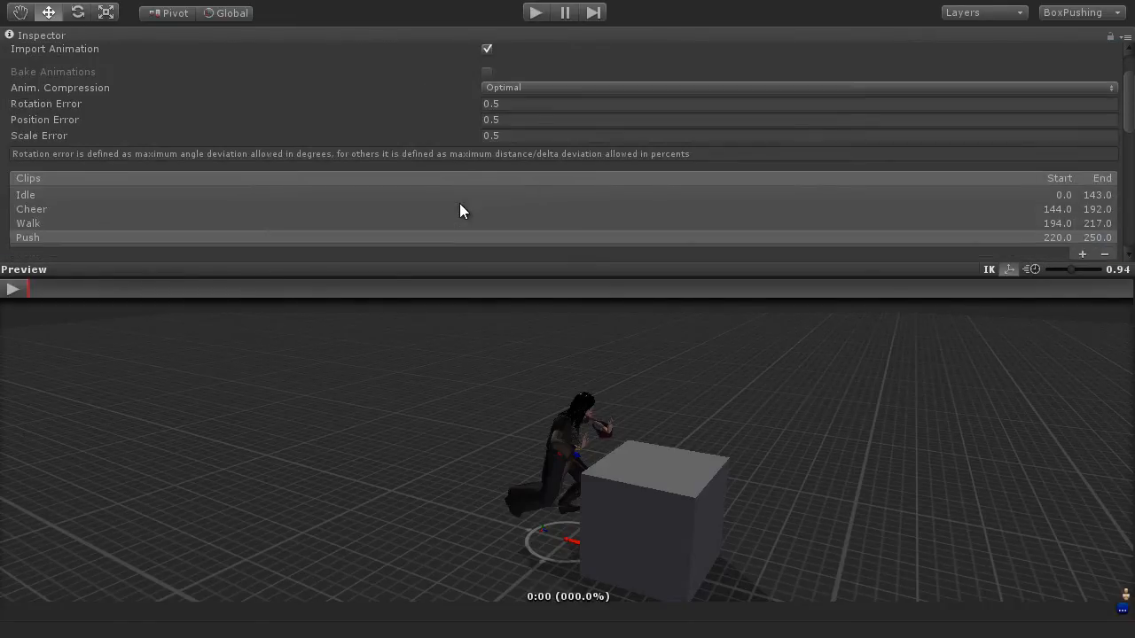
{"action": "scroll", "coordinate": [460, 203], "scroll_direction": "down", "scroll_amount": 2}
{"action": "scroll", "coordinate": [459, 204], "scroll_direction": "down", "scroll_amount": 2}
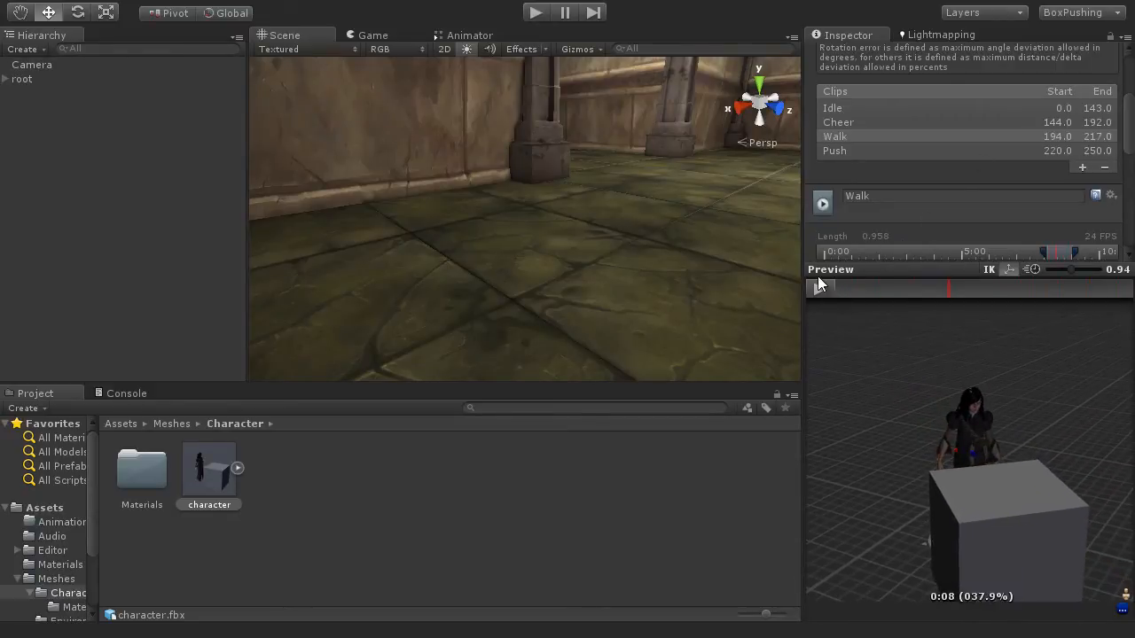
Step: Place the character model from the project assets onto the dungeon floor in the scene
{"action": "middle_click_drag", "start_coordinate": [478, 182], "coordinate": [485, 230]}
{"action": "scroll", "coordinate": [482, 228], "scroll_direction": "down", "scroll_amount": 8}
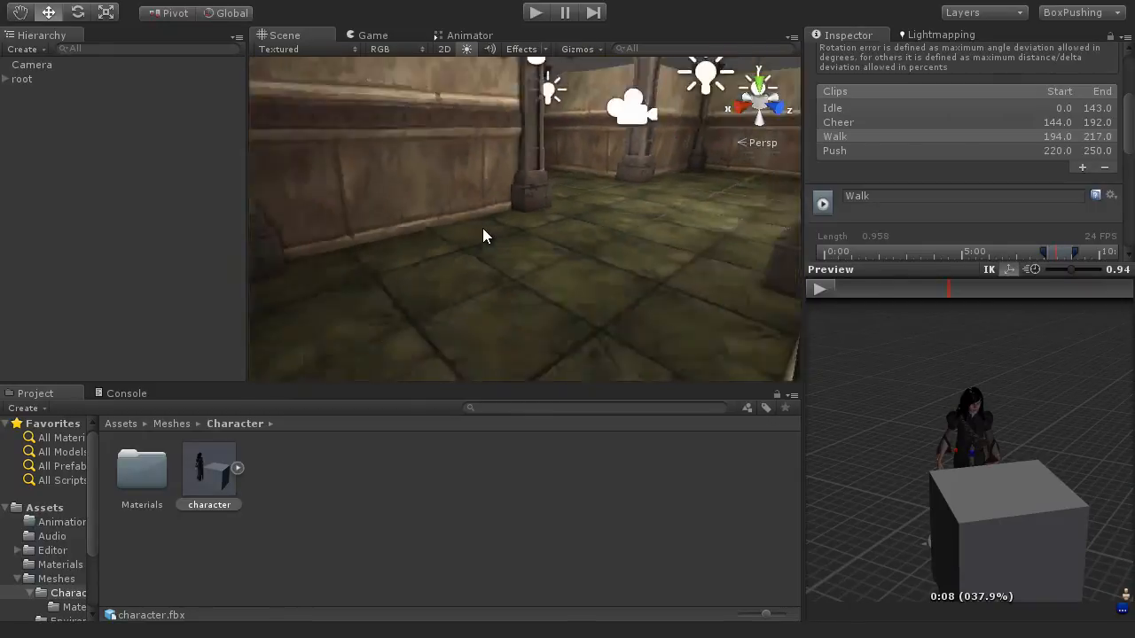
{"action": "left_click_drag", "start_coordinate": [586, 219], "coordinate": [475, 381], "text": "alt"}
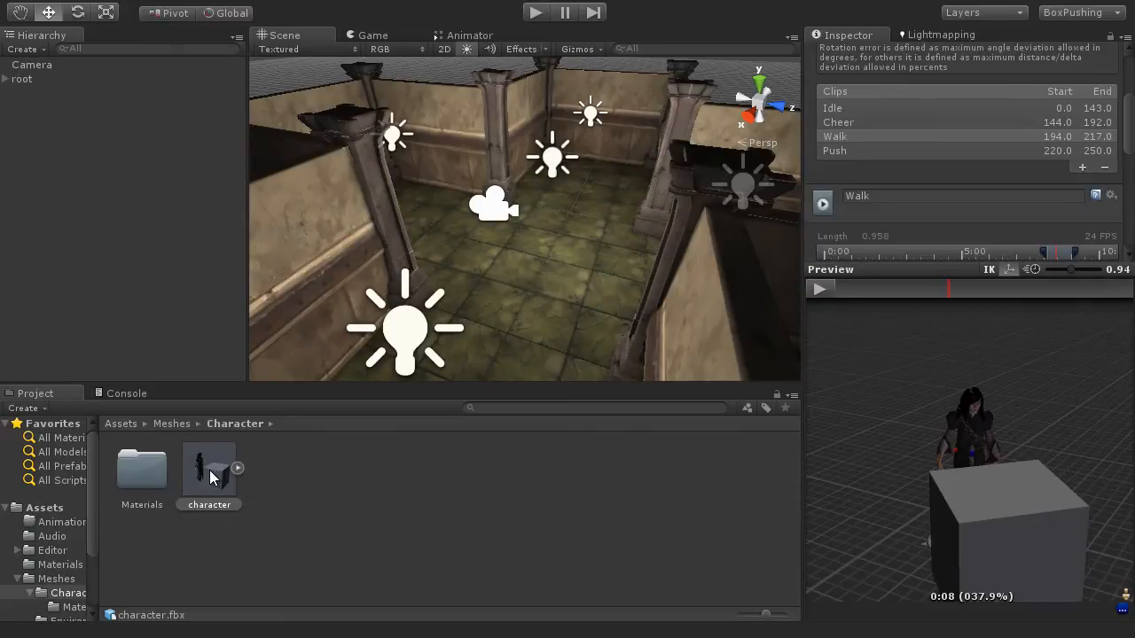
{"action": "left_click_drag", "start_coordinate": [211, 478], "coordinate": [388, 355]}
{"action": "left_click_drag", "start_coordinate": [534, 234], "coordinate": [559, 235]}
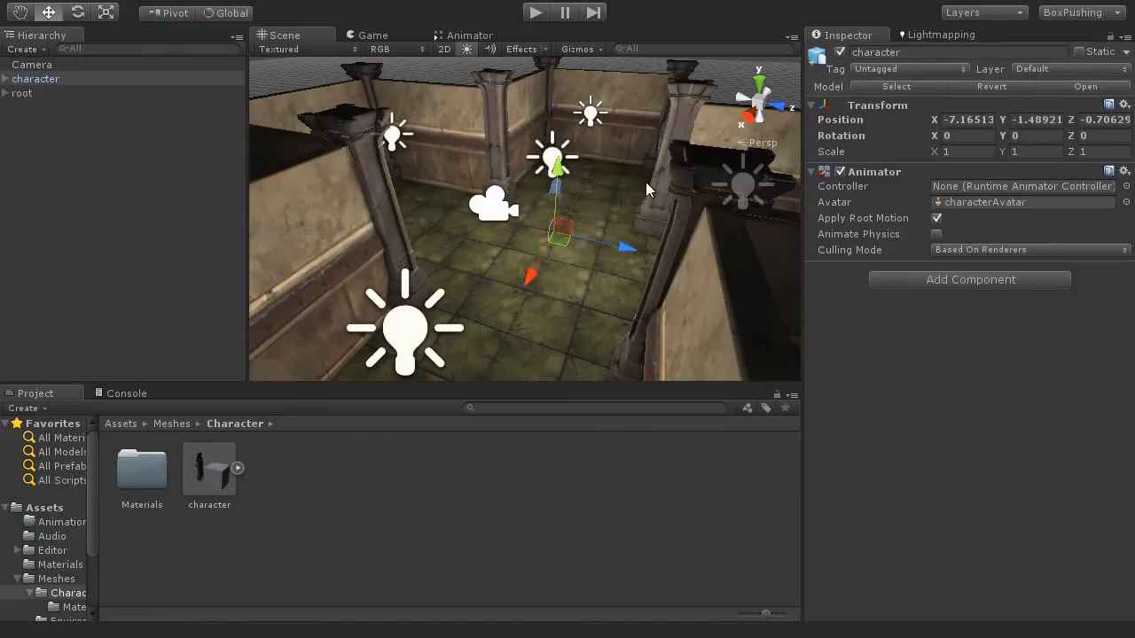
Step: Set the character's position to 0 on the X, Y and Z axes
{"action": "left_click", "coordinate": [65, 81]}
{"action": "left_click", "coordinate": [968, 120]}
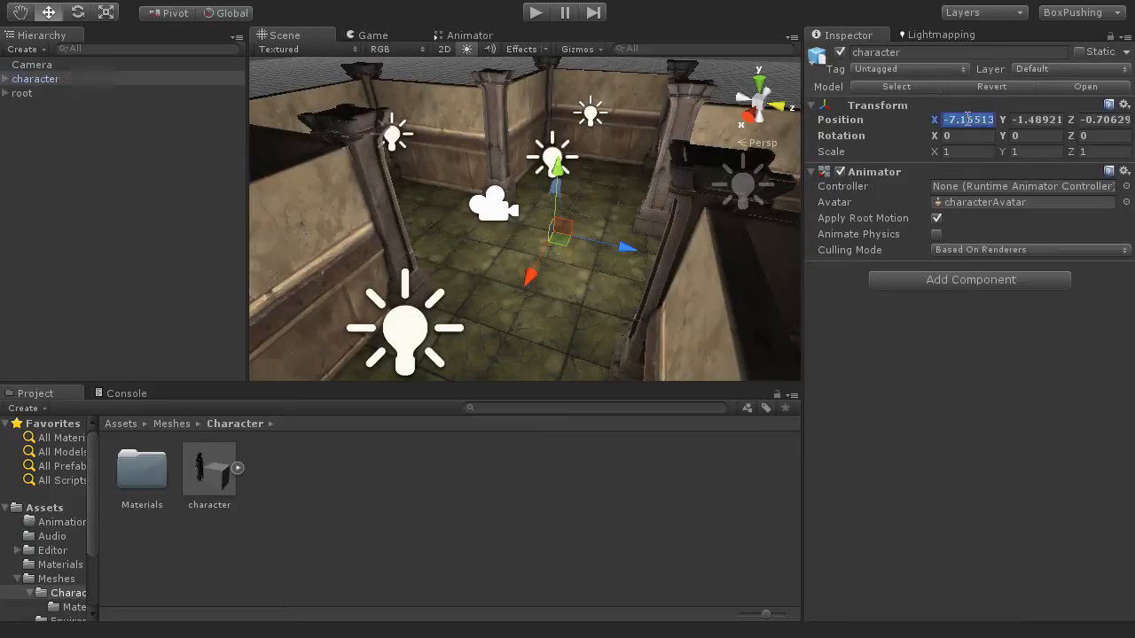
{"action": "type", "text": "0"}
{"action": "left_click", "coordinate": [1033, 120]}
{"action": "type", "text": "0"}
{"action": "left_click", "coordinate": [1097, 121]}
{"action": "type", "text": "0"}
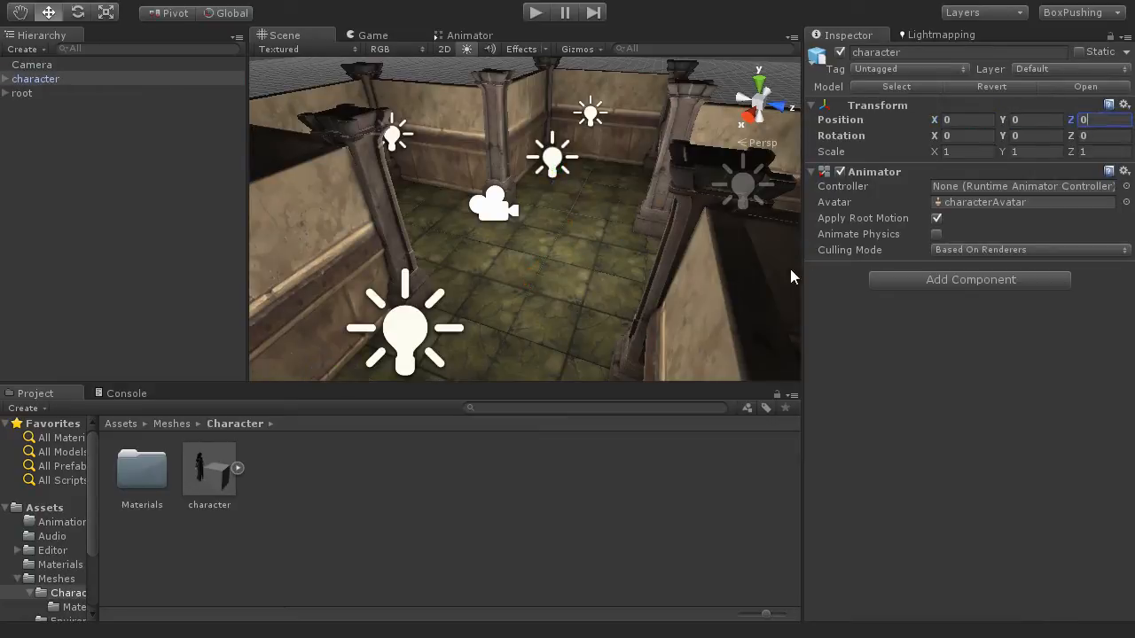
Step: Align the Camera with a raised scene view framing the character and the grey box, and briefly play the scene to check it
{"action": "type", "text": "f"}
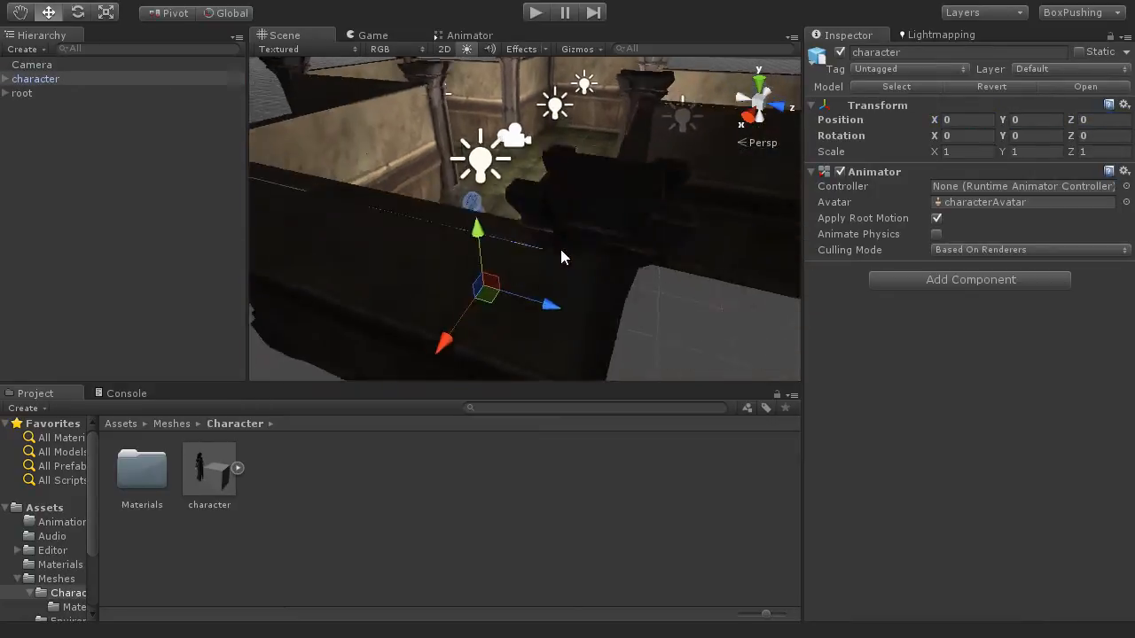
{"action": "mouse_move", "coordinate": [560, 246]}
{"action": "left_mouse_down", "text": "alt"}
{"action": "mouse_move", "coordinate": [367, 296]}
{"action": "mouse_move", "coordinate": [299, 249]}
{"action": "mouse_move", "coordinate": [583, 327]}
{"action": "mouse_move", "coordinate": [496, 148]}
{"action": "mouse_move", "coordinate": [509, 106]}
{"action": "mouse_move", "coordinate": [543, 233]}
{"action": "left_mouse_up", "text": "alt"}
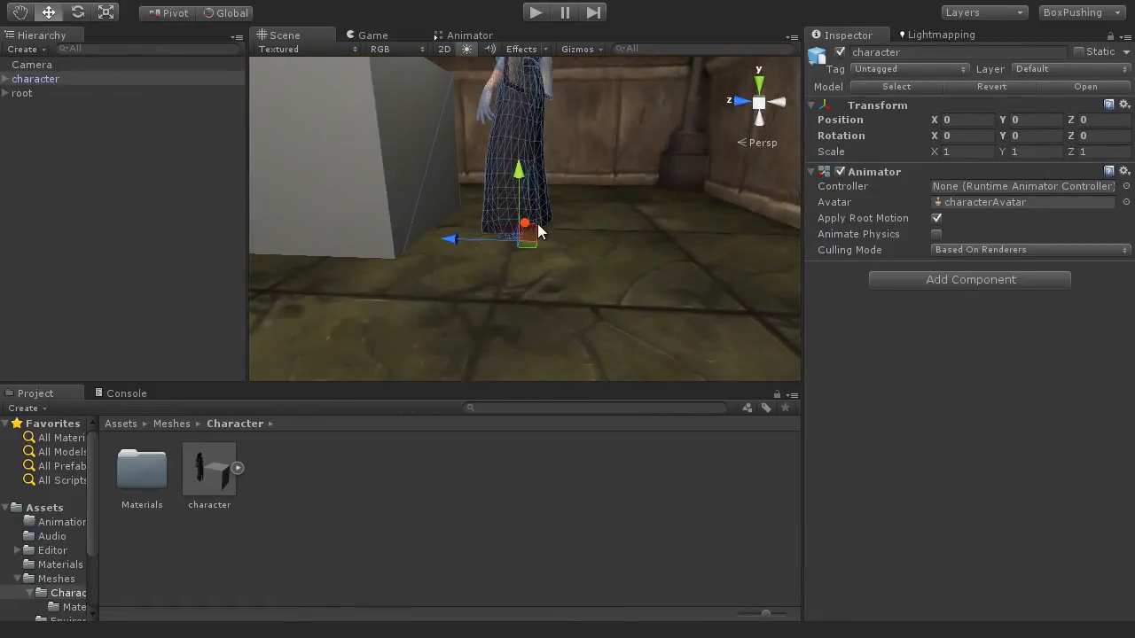
{"action": "left_click_drag", "start_coordinate": [486, 191], "coordinate": [595, 214], "text": "alt"}
{"action": "scroll", "coordinate": [519, 184], "scroll_direction": "down", "scroll_amount": 4}
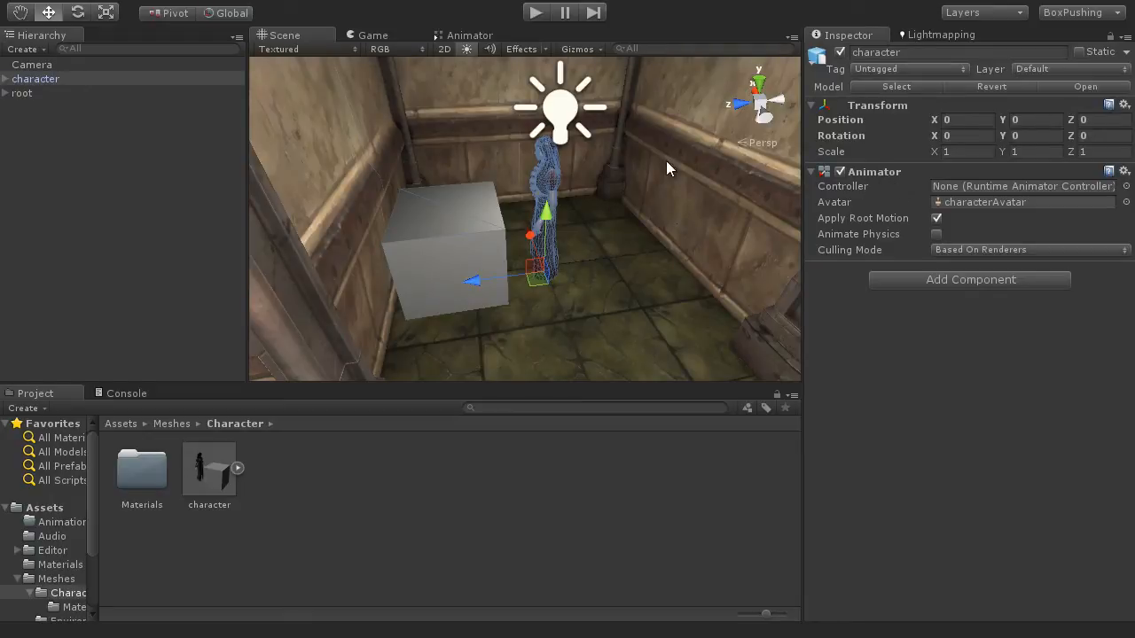
{"action": "scroll", "coordinate": [562, 245], "scroll_direction": "down", "scroll_amount": 6}
{"action": "scroll", "coordinate": [562, 245], "scroll_direction": "up", "scroll_amount": 7}
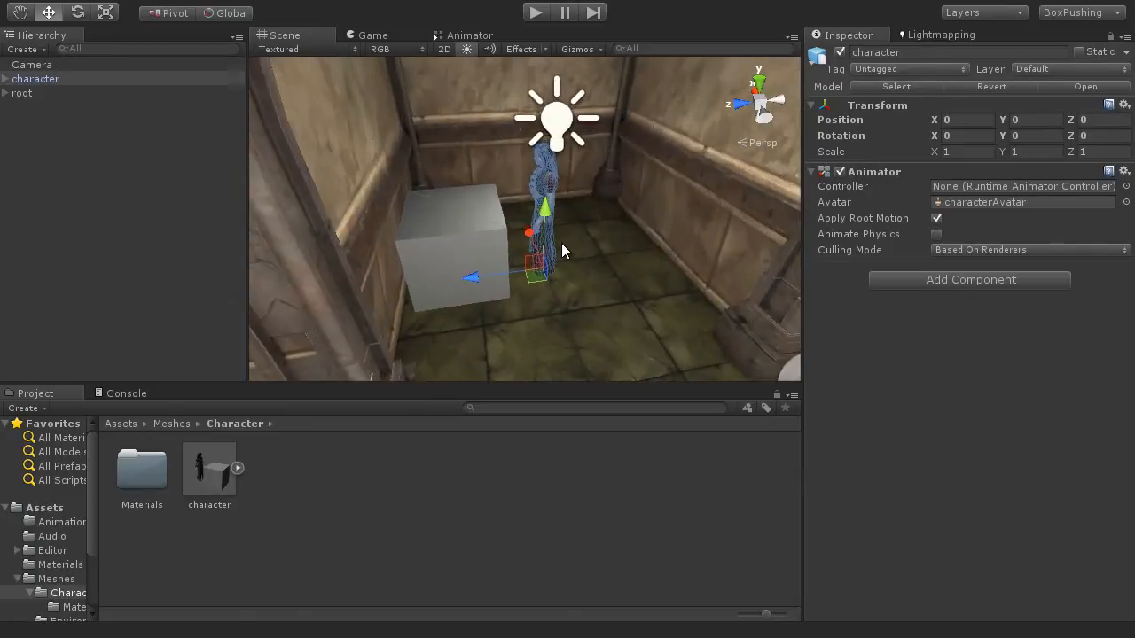
{"action": "left_click_drag", "start_coordinate": [561, 243], "coordinate": [504, 293], "text": "alt"}
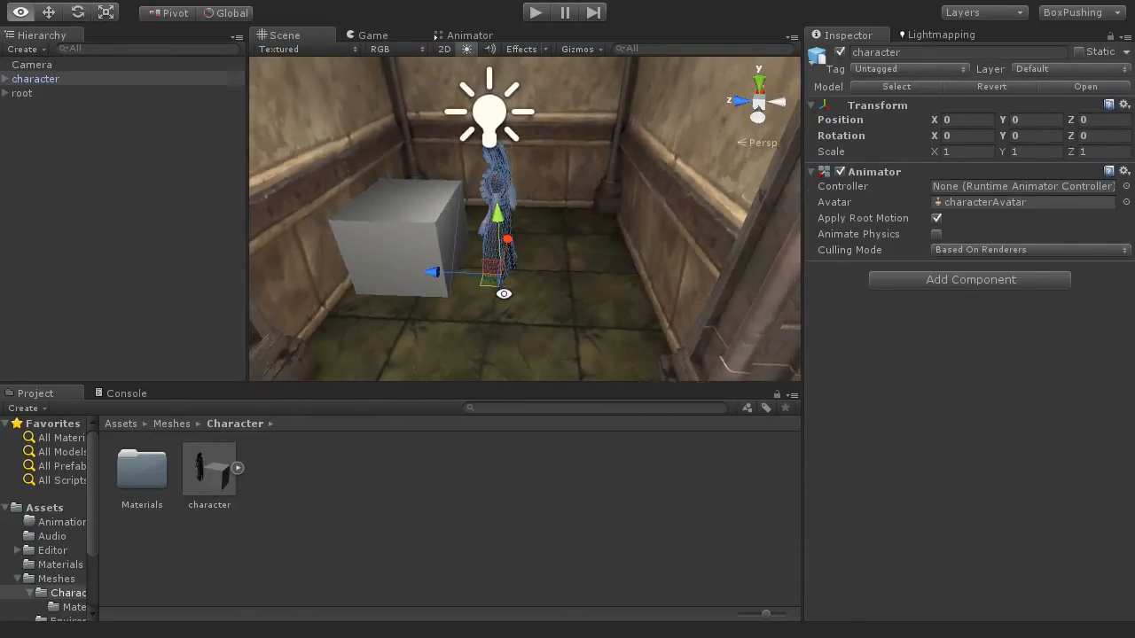
{"action": "middle_click_drag", "start_coordinate": [542, 275], "coordinate": [604, 247]}
{"action": "mouse_move", "coordinate": [604, 246]}
{"action": "left_mouse_down", "text": "alt"}
{"action": "mouse_move", "coordinate": [626, 240]}
{"action": "mouse_move", "coordinate": [615, 245]}
{"action": "left_mouse_up", "text": "alt"}
{"action": "key", "text": "w"}
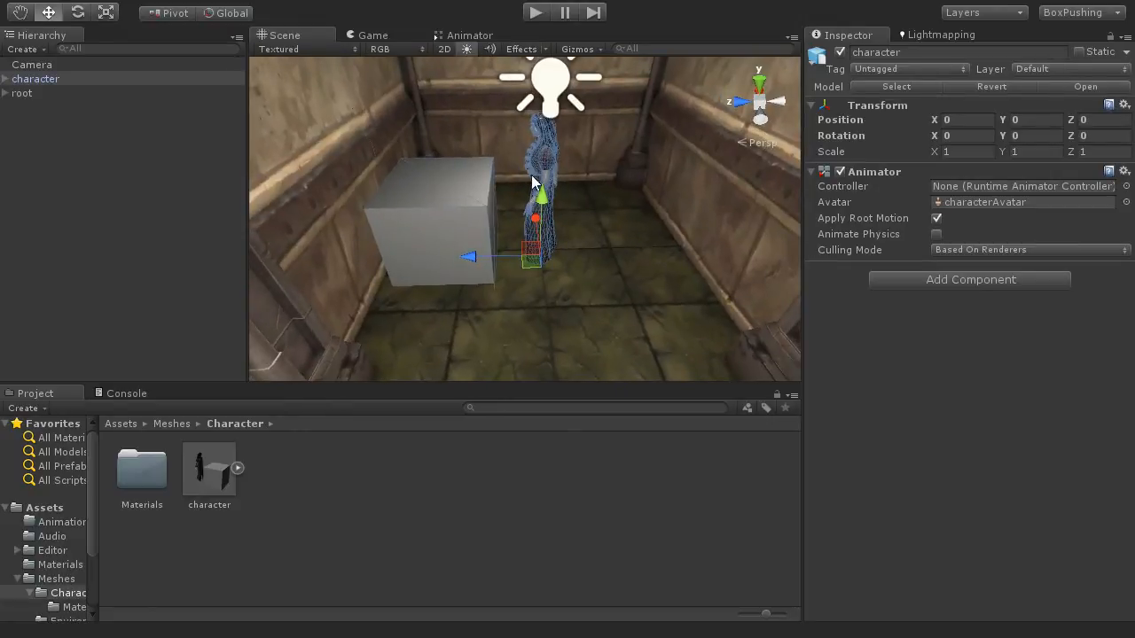
{"action": "left_click_drag", "start_coordinate": [612, 177], "coordinate": [610, 196], "text": "alt"}
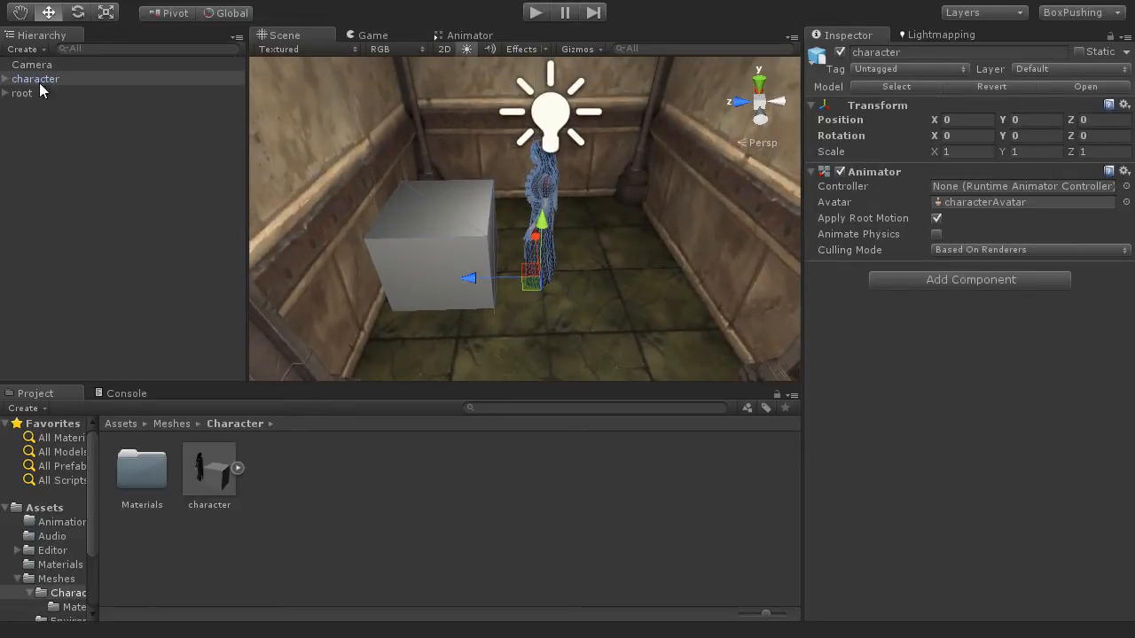
{"action": "left_click", "coordinate": [62, 66]}
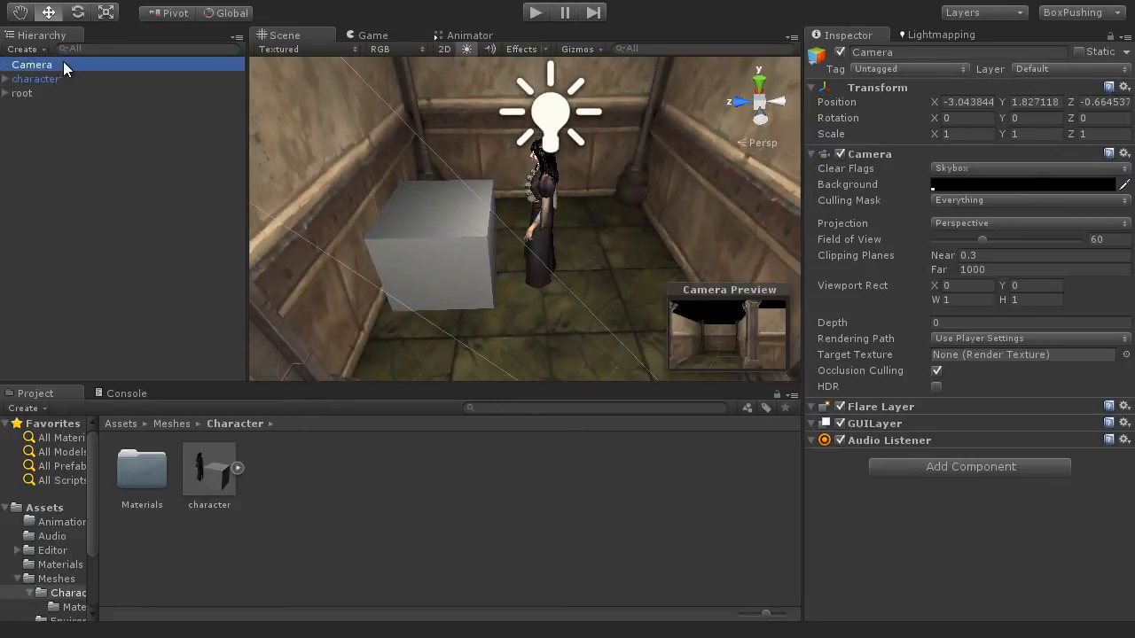
{"action": "left_click", "coordinate": [120, 4]}
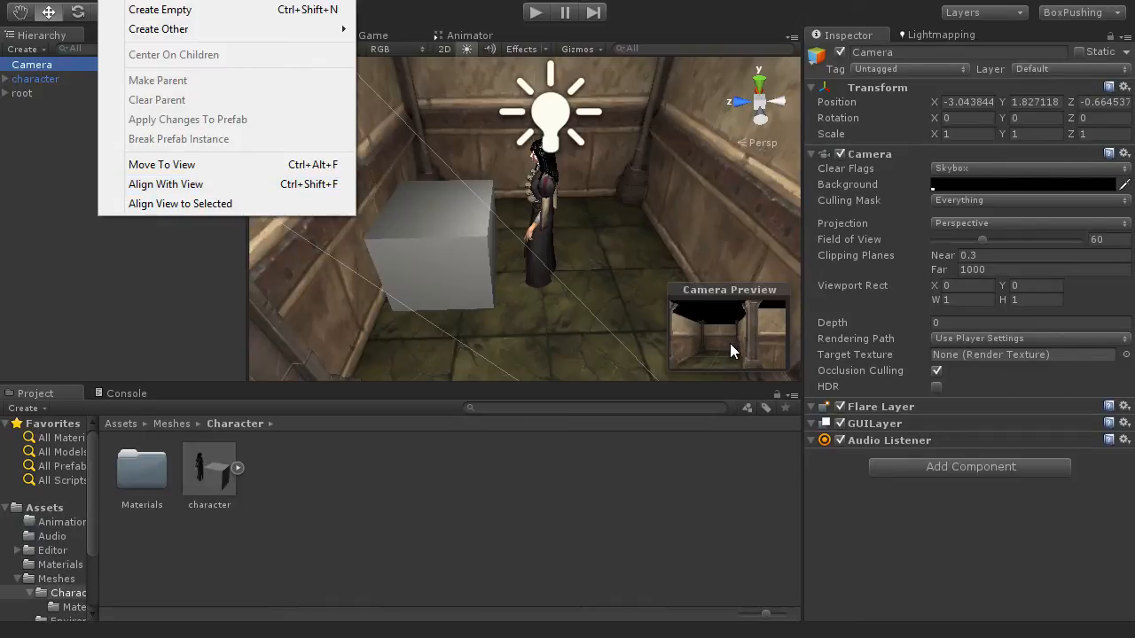
{"action": "left_click", "coordinate": [229, 186]}
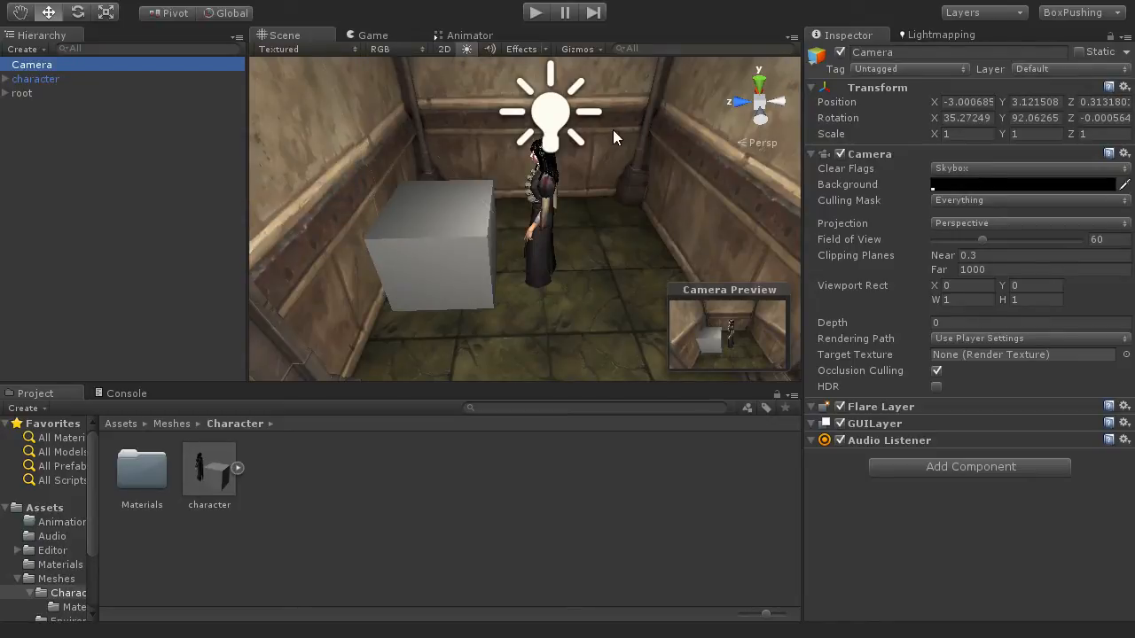
{"action": "left_click", "coordinate": [537, 12]}
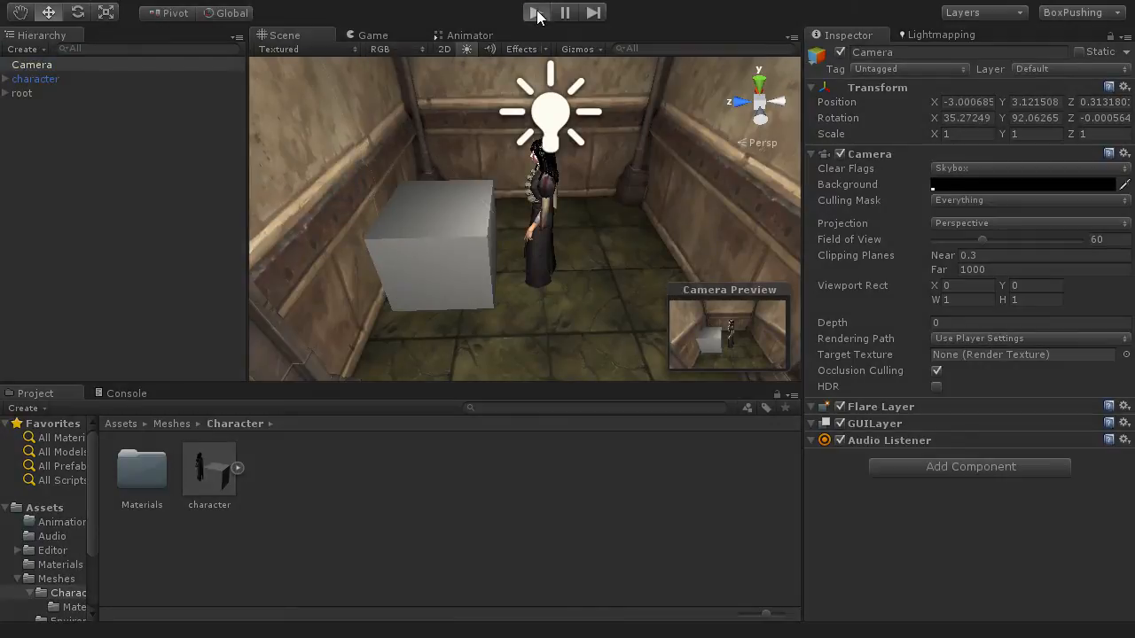
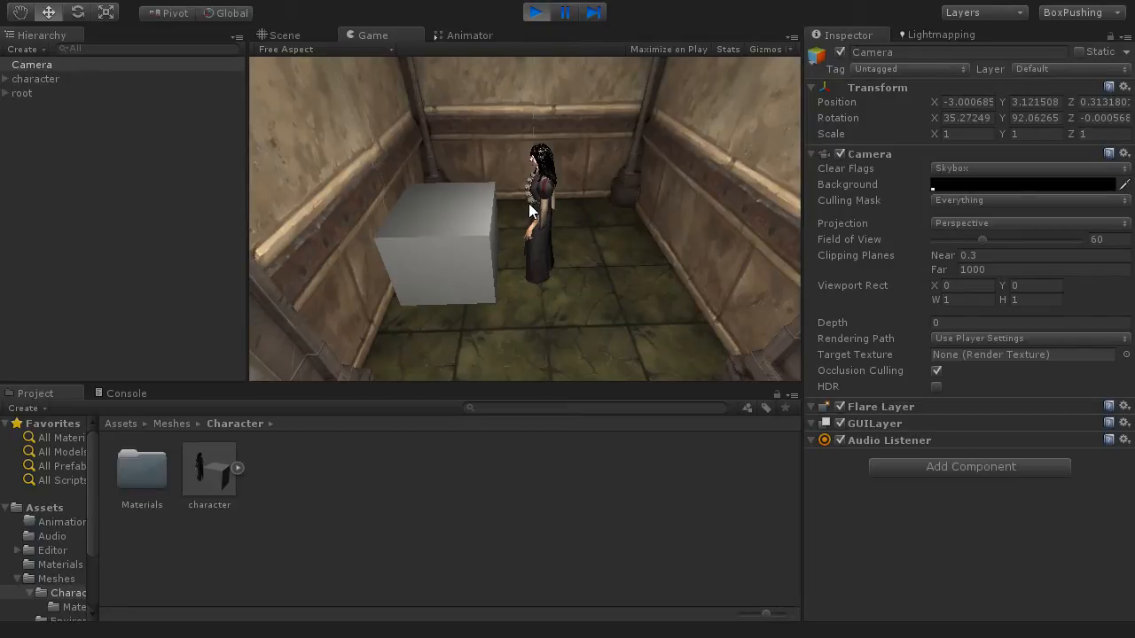
{"action": "left_click", "coordinate": [535, 12]}
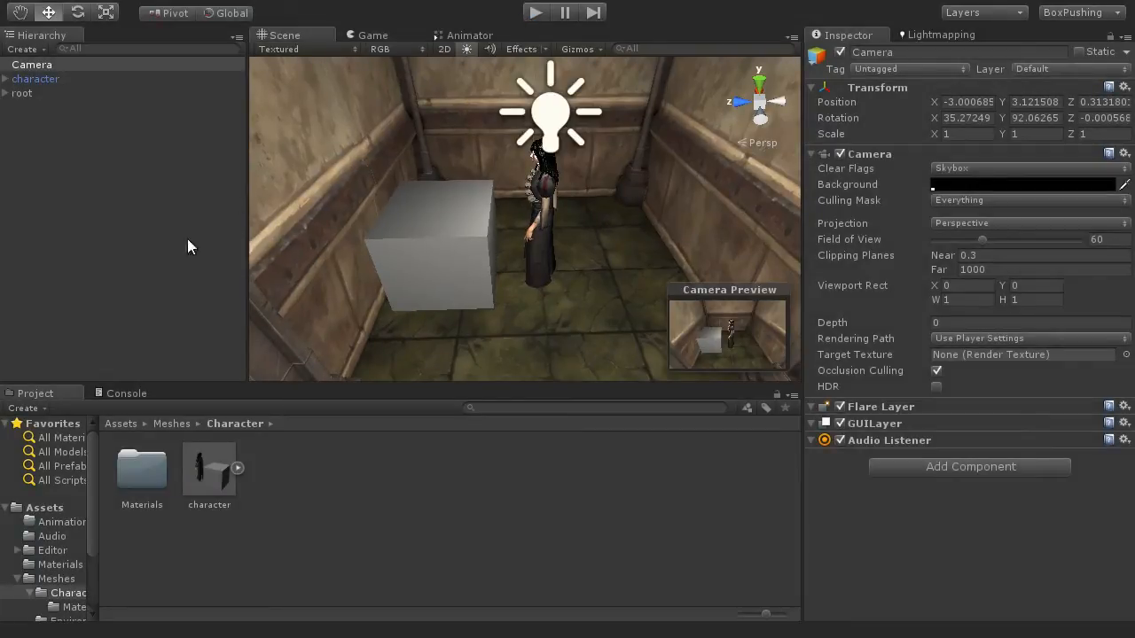
Step: Open the Animation folder in the project assets
{"action": "left_click", "coordinate": [44, 508]}
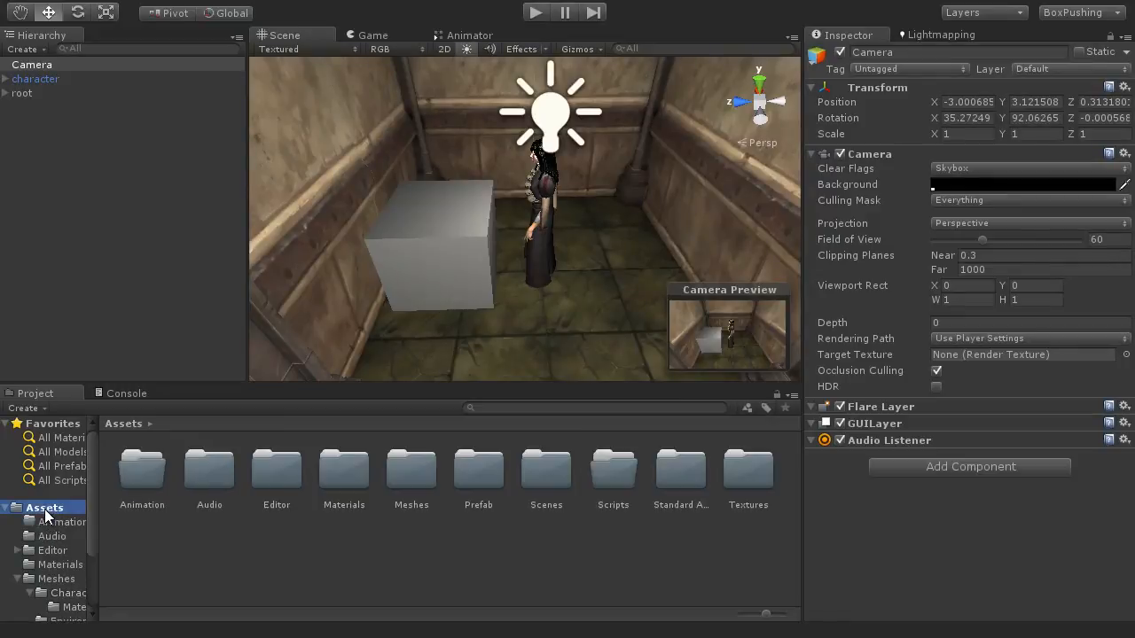
{"action": "double_click", "coordinate": [142, 478]}
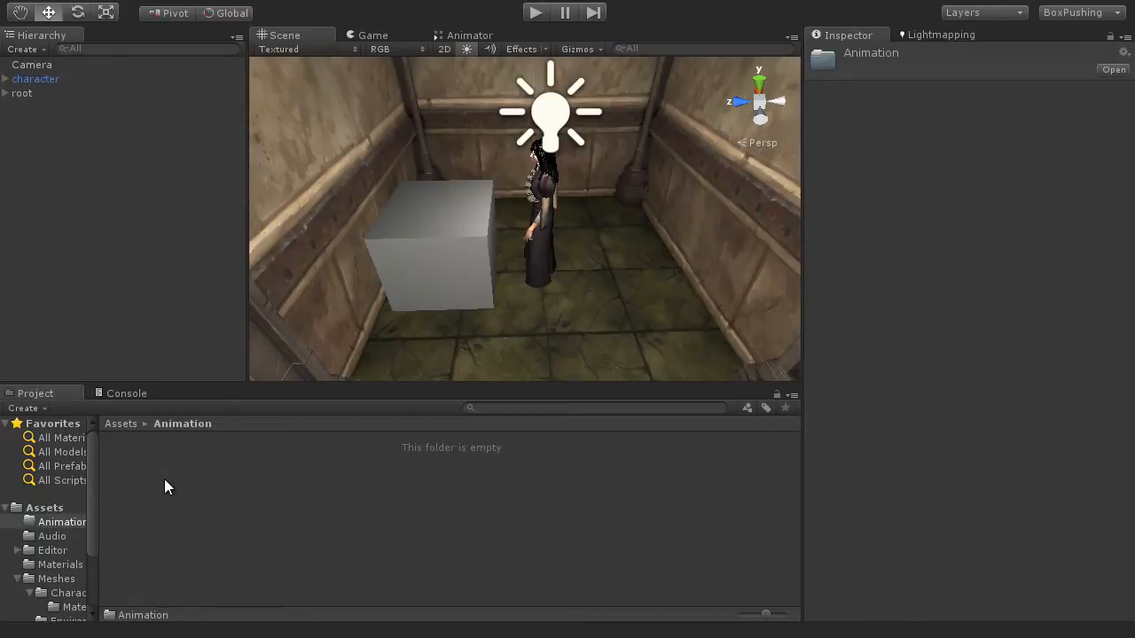
{"action": "right_click", "coordinate": [204, 450]}
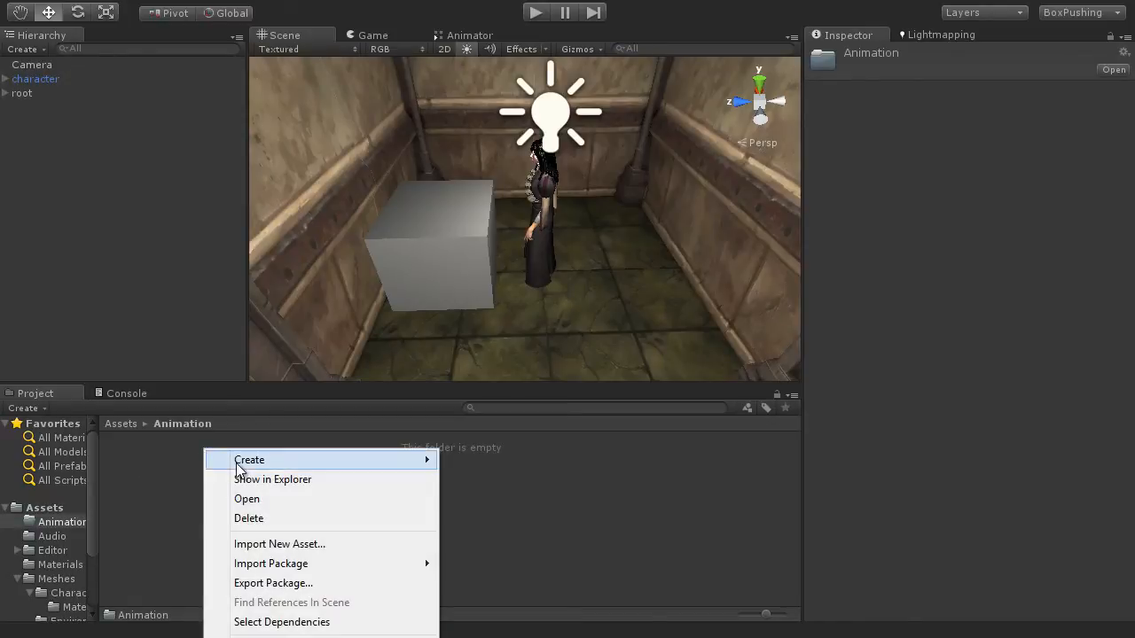
{"action": "mouse_move", "coordinate": [237, 464]}
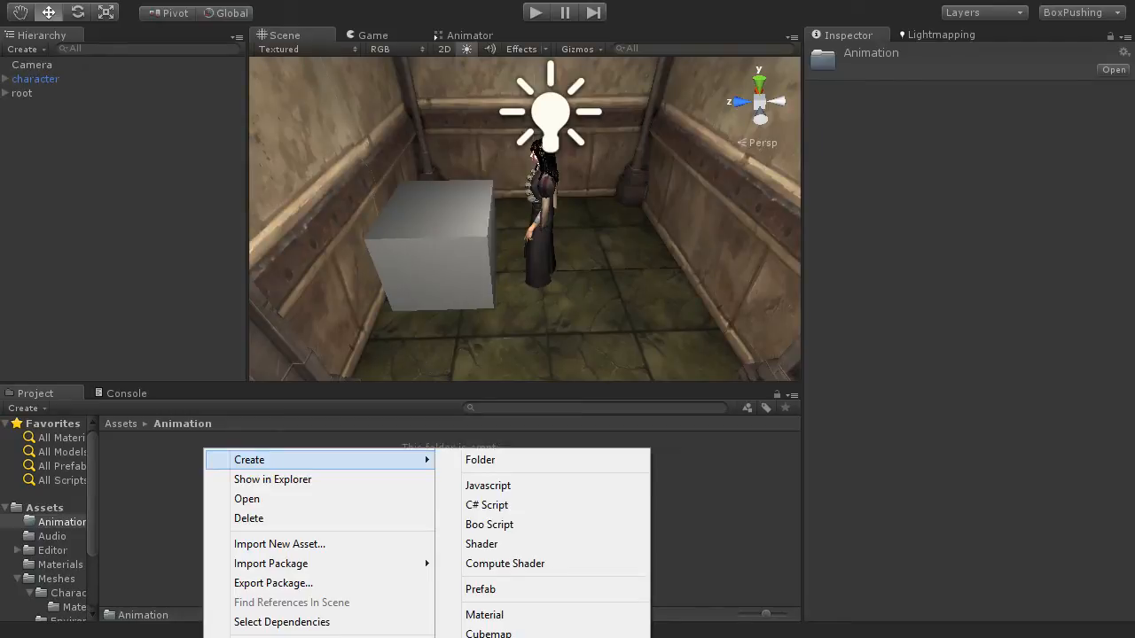
{"action": "key", "text": "Escape"}
{"action": "key", "text": "Escape"}
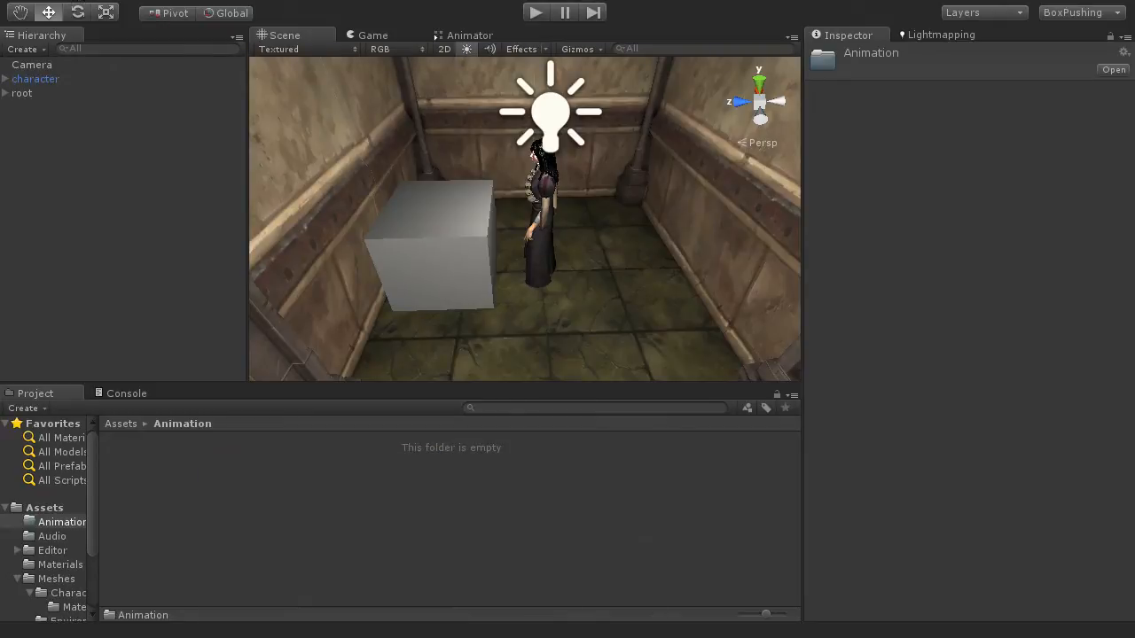
Step: Create an Animator Controller named char_controller in the Animation folder
{"action": "left_click", "coordinate": [75, 0]}
{"action": "mouse_move", "coordinate": [86, 8]}
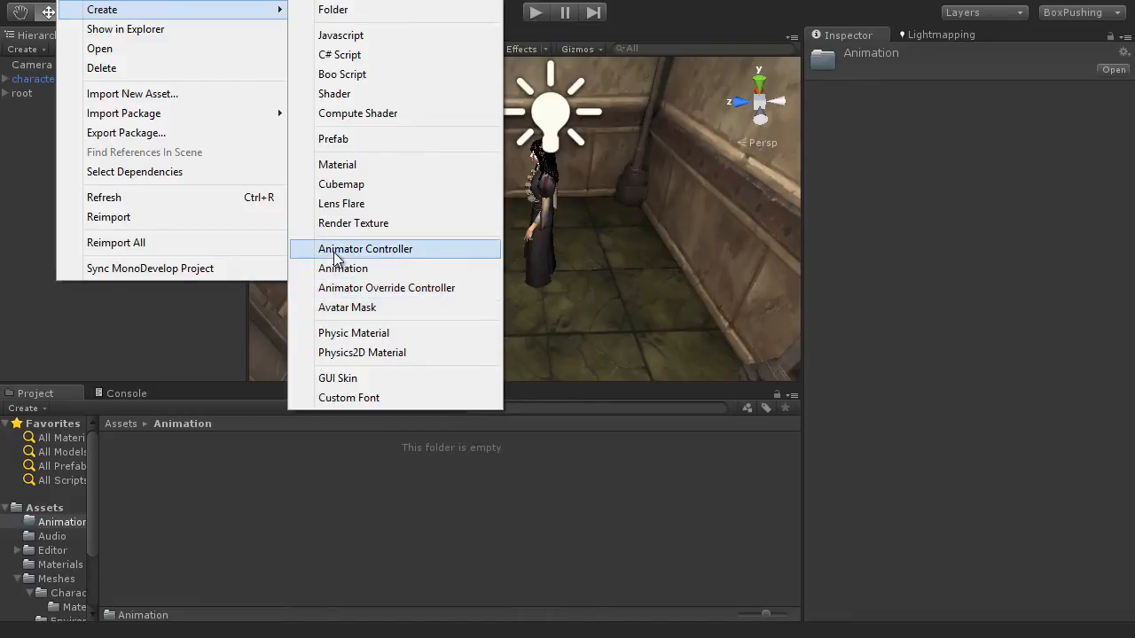
{"action": "left_click", "coordinate": [409, 255]}
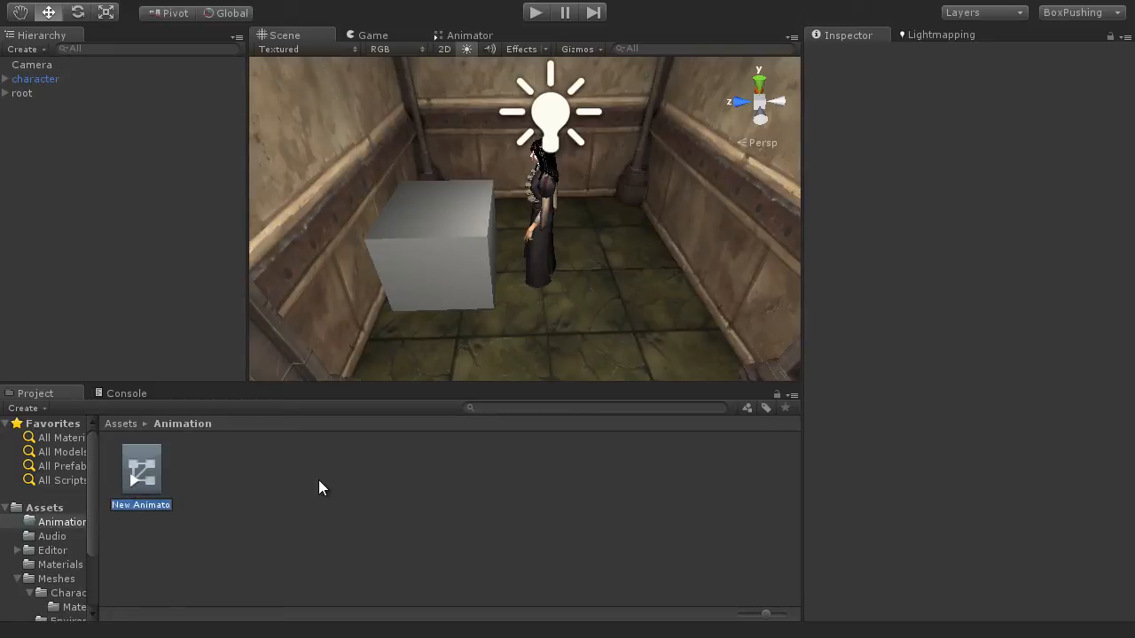
{"action": "type", "text": "char_controller"}
{"action": "key", "text": "Return"}
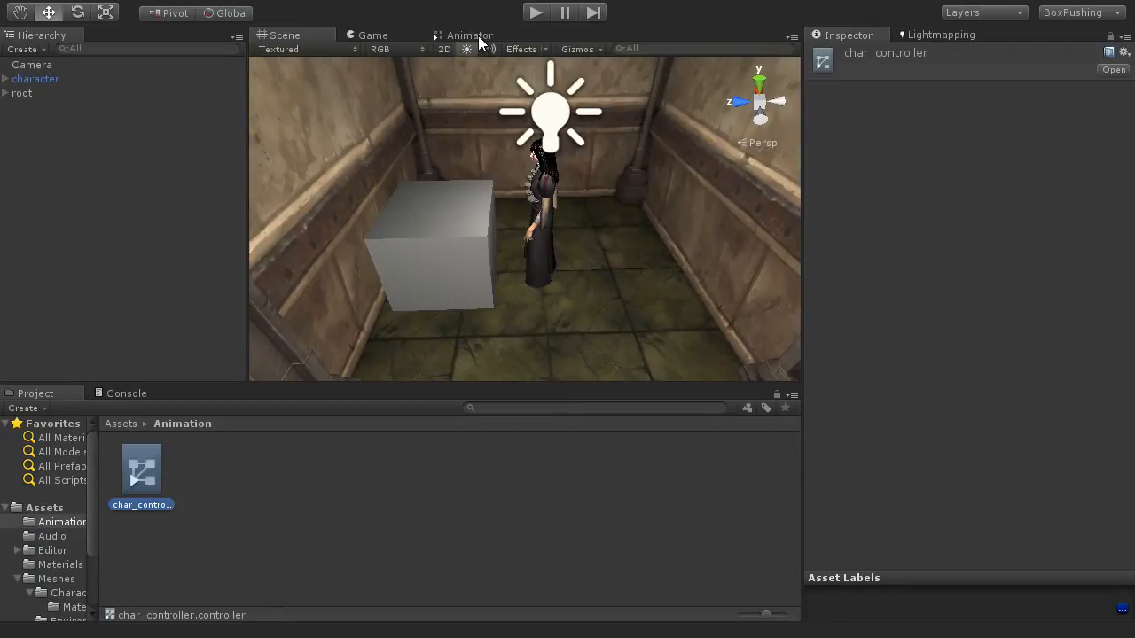
Step: Open the Animator window to show the char_controller state graph
{"action": "left_click", "coordinate": [285, 3]}
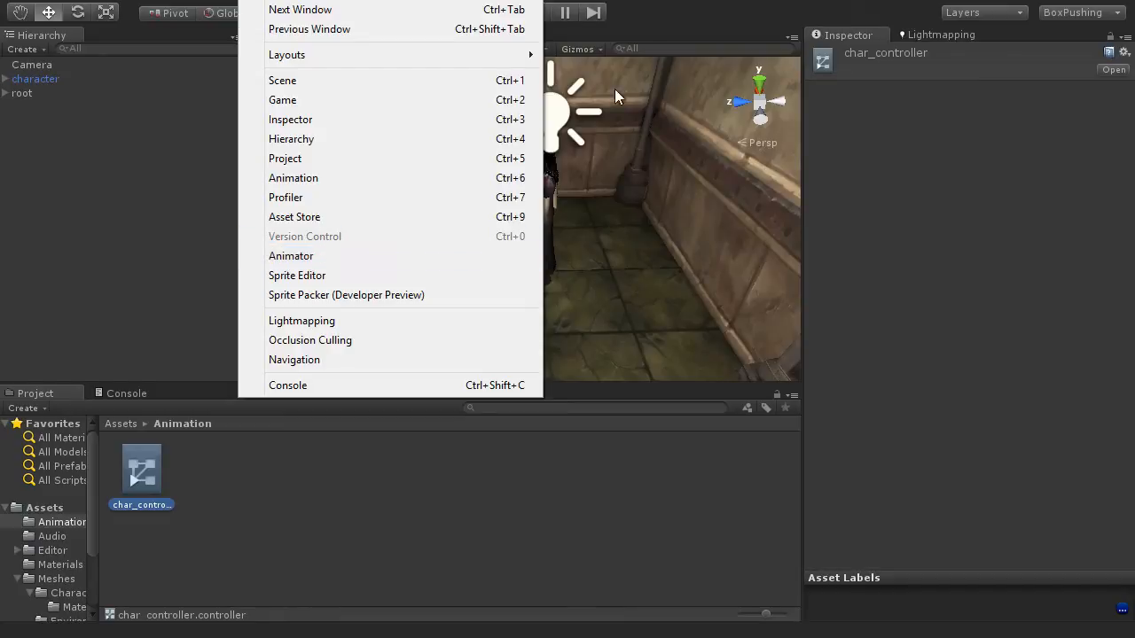
{"action": "left_click", "coordinate": [375, 256]}
{"action": "left_click", "coordinate": [466, 36]}
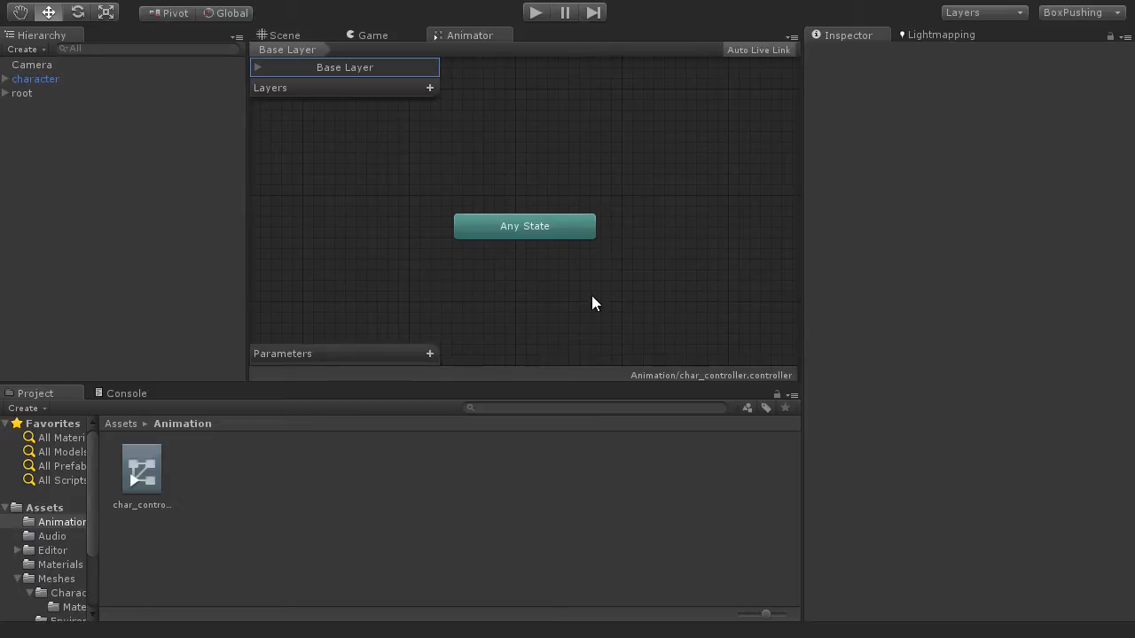
Step: Narrow the Hierarchy and Inspector, dock the Animator beside the Scene view, and split the space about evenly between them
{"action": "left_click_drag", "start_coordinate": [800, 149], "coordinate": [930, 144]}
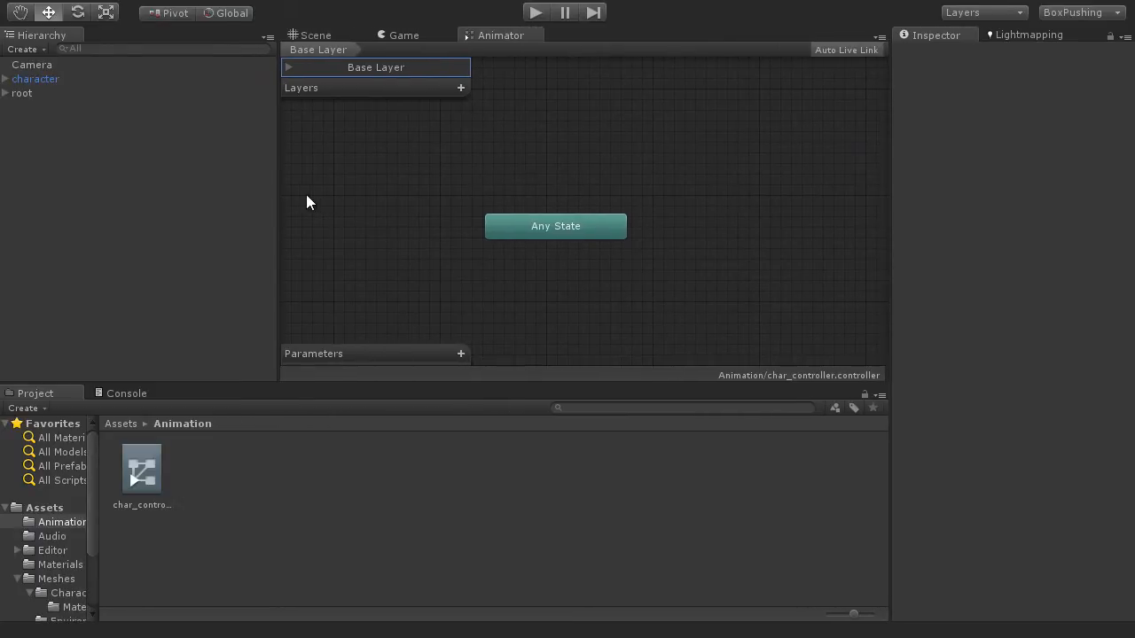
{"action": "left_click_drag", "start_coordinate": [275, 210], "coordinate": [176, 214]}
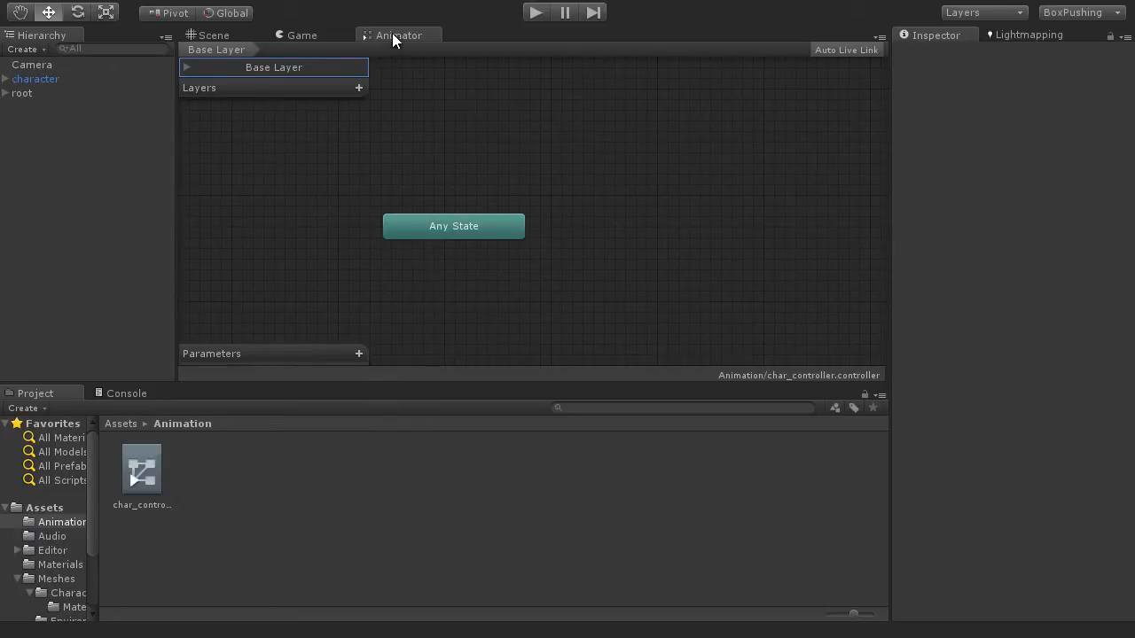
{"action": "left_click_drag", "start_coordinate": [393, 35], "coordinate": [776, 175]}
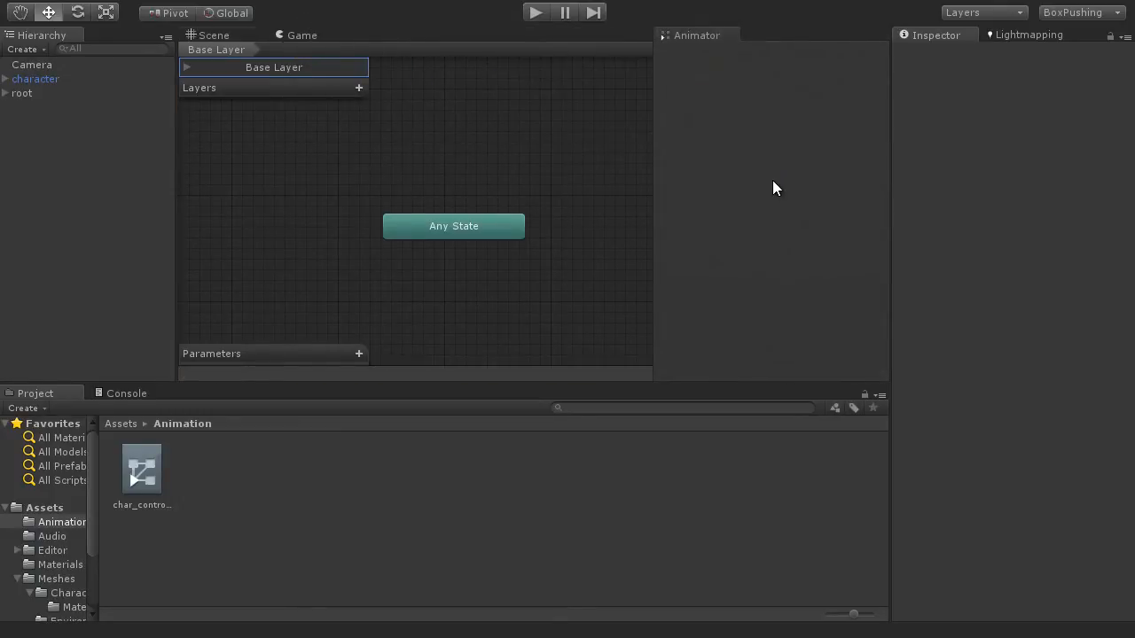
{"action": "left_click_drag", "start_coordinate": [653, 154], "coordinate": [562, 160]}
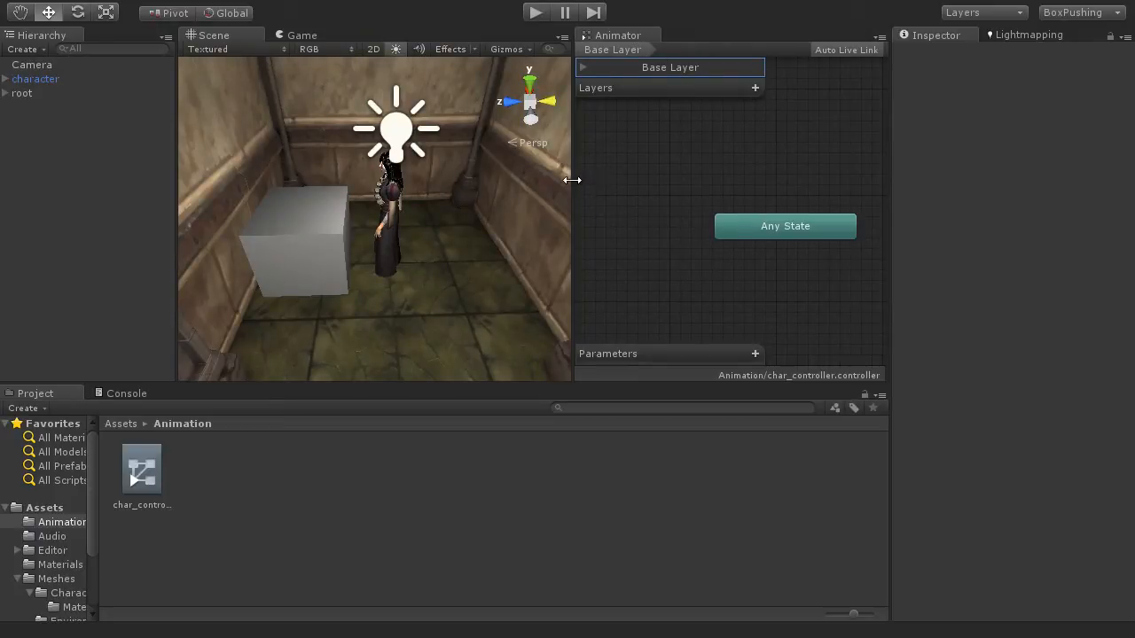
{"action": "left_click_drag", "start_coordinate": [573, 178], "coordinate": [532, 180]}
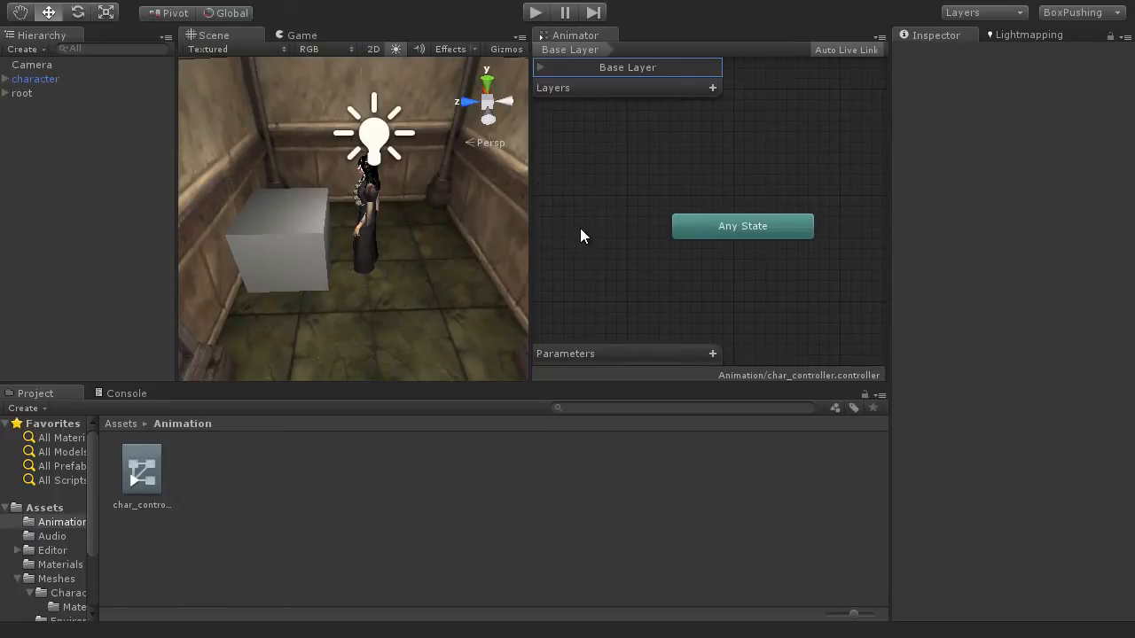
{"action": "mouse_move", "coordinate": [777, 301]}
{"action": "middle_mouse_down"}
{"action": "mouse_move", "coordinate": [758, 295]}
{"action": "mouse_move", "coordinate": [766, 280]}
{"action": "mouse_move", "coordinate": [761, 308]}
{"action": "middle_mouse_up"}
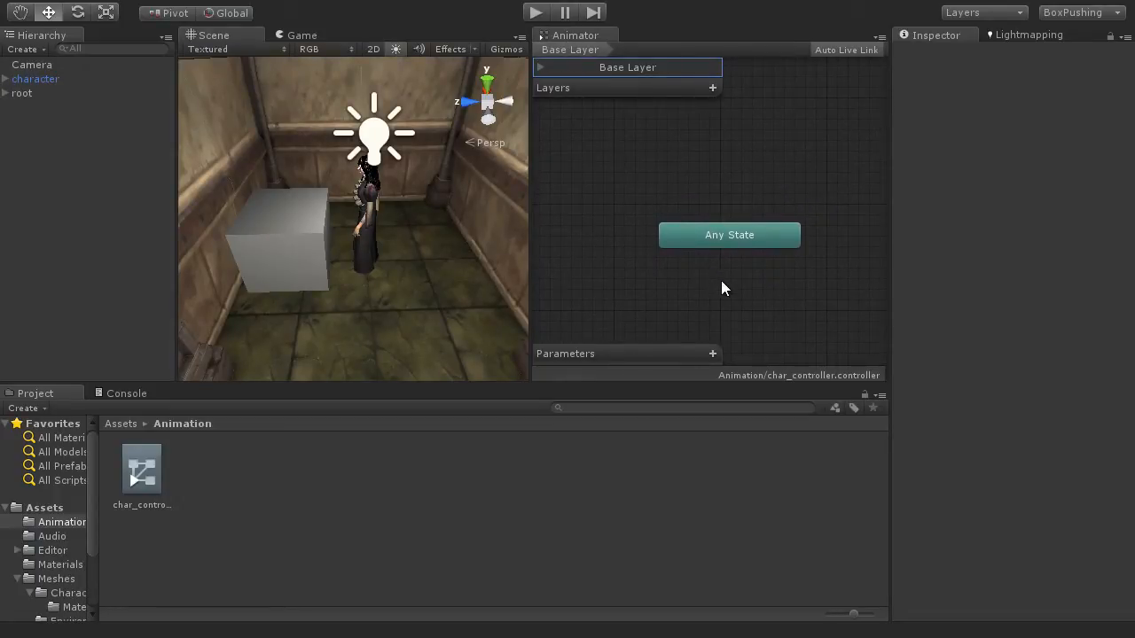
{"action": "middle_click_drag", "start_coordinate": [722, 297], "coordinate": [768, 238]}
{"action": "middle_click_drag", "start_coordinate": [706, 288], "coordinate": [720, 258]}
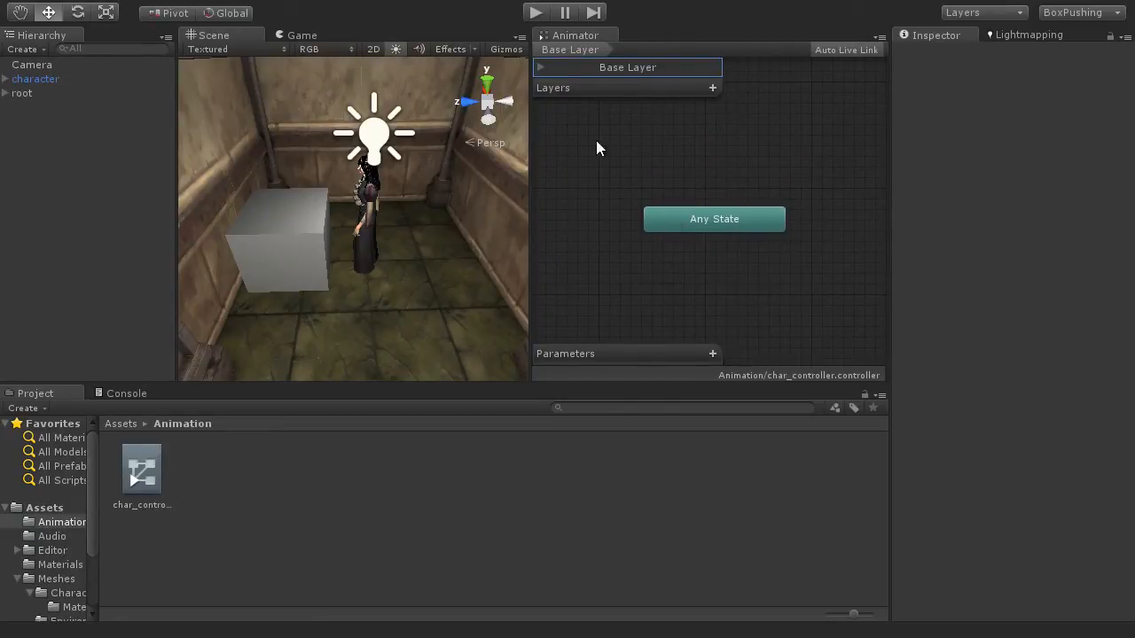
Step: Play the scene to check the character alongside the Animator graph, and stop it
{"action": "left_click", "coordinate": [535, 14]}
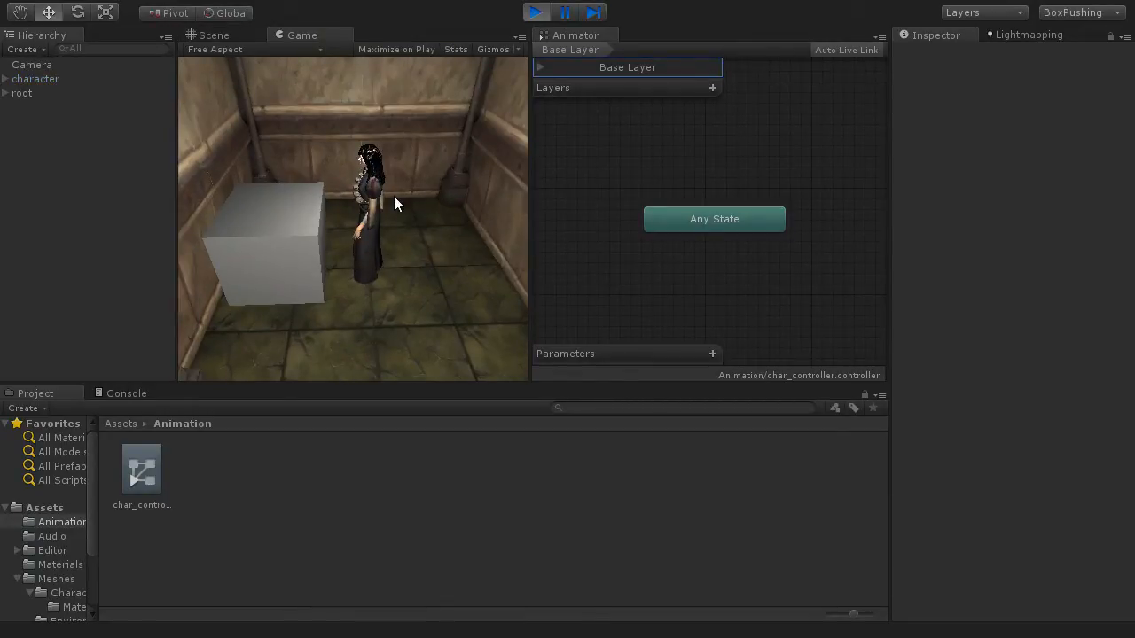
{"action": "left_click", "coordinate": [535, 12]}
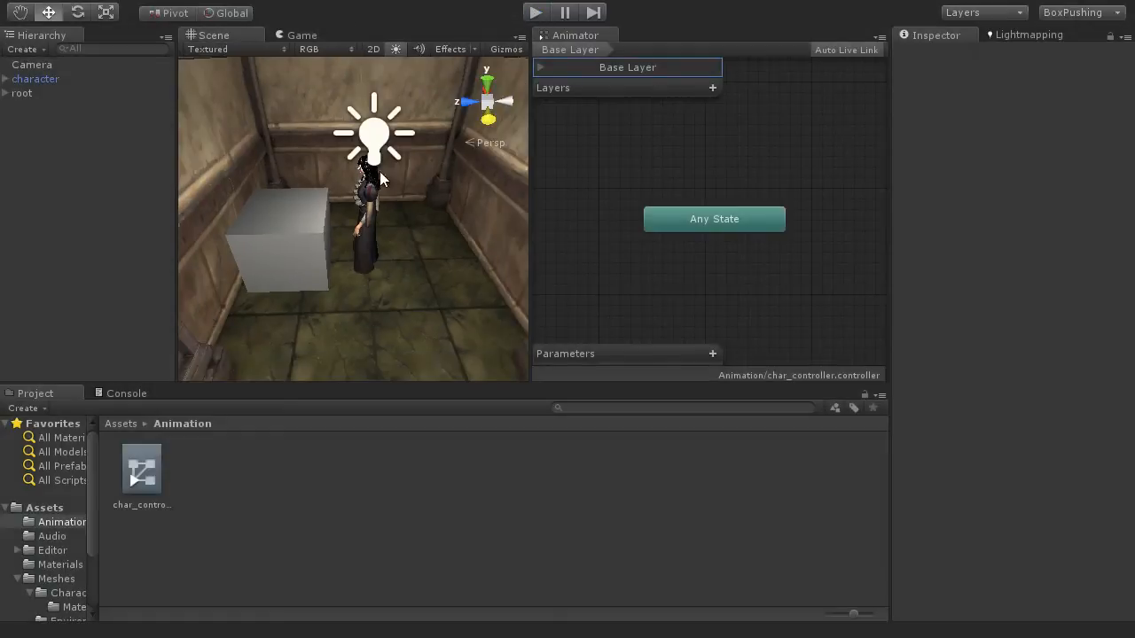
Step: Assign char_controller to the character's Animator component, and play the scene briefly to test it
{"action": "left_click", "coordinate": [42, 79]}
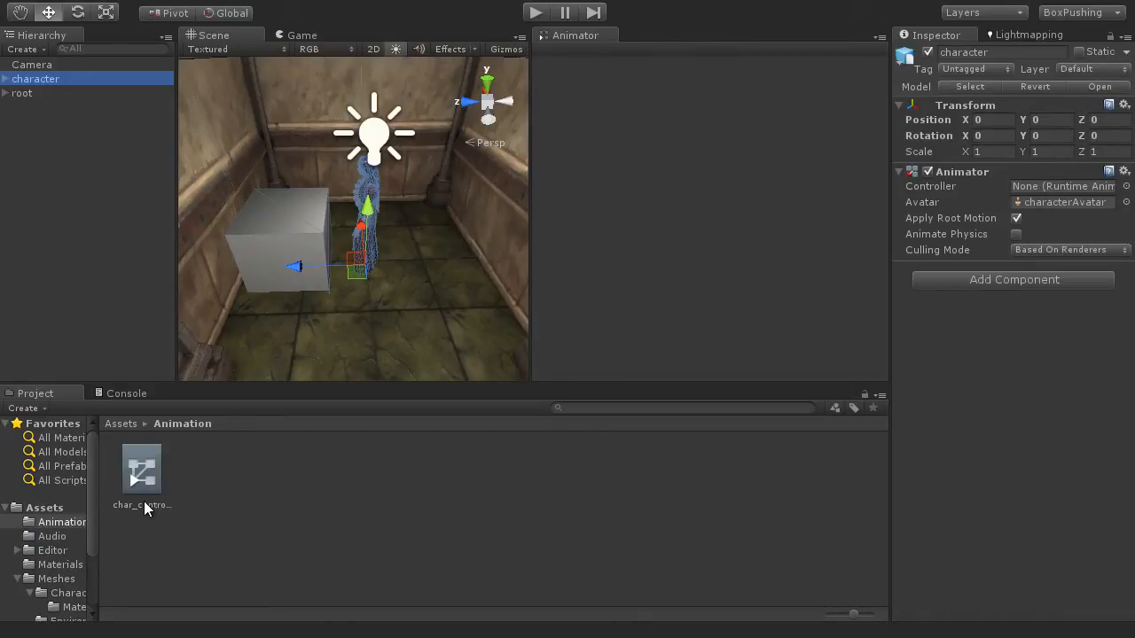
{"action": "left_click_drag", "start_coordinate": [141, 496], "coordinate": [1057, 184]}
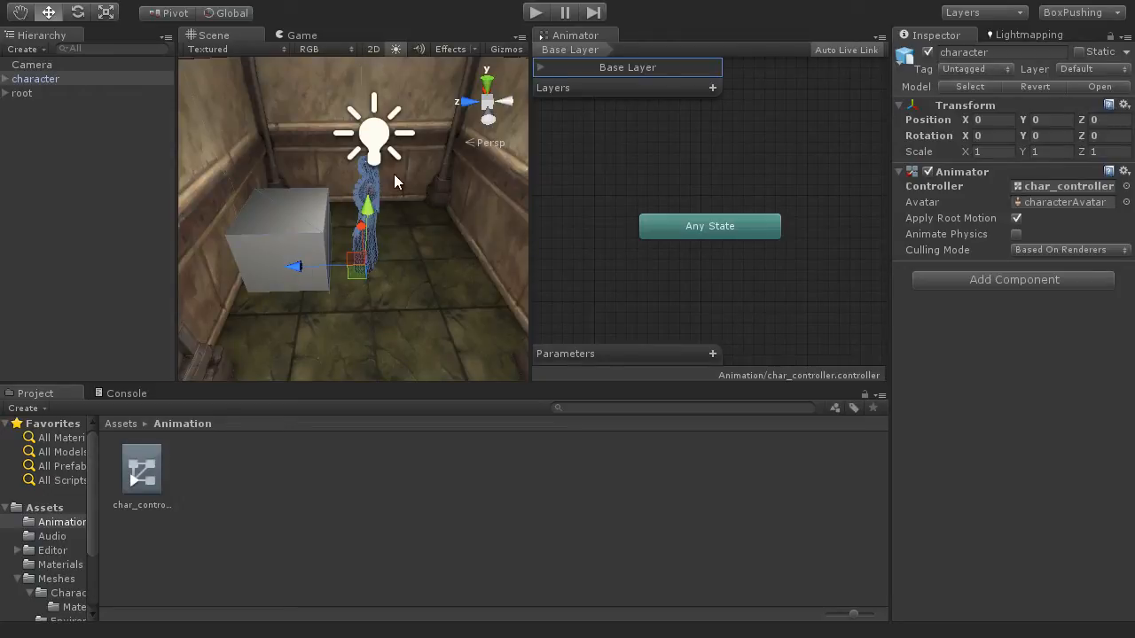
{"action": "left_click", "coordinate": [536, 12]}
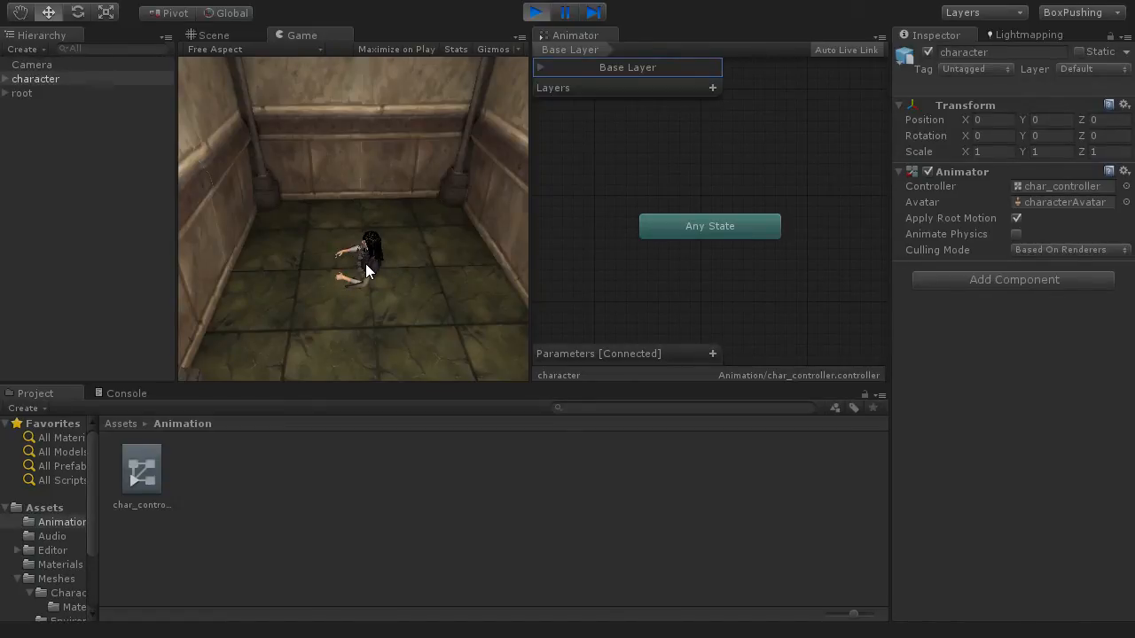
{"action": "left_click", "coordinate": [537, 12]}
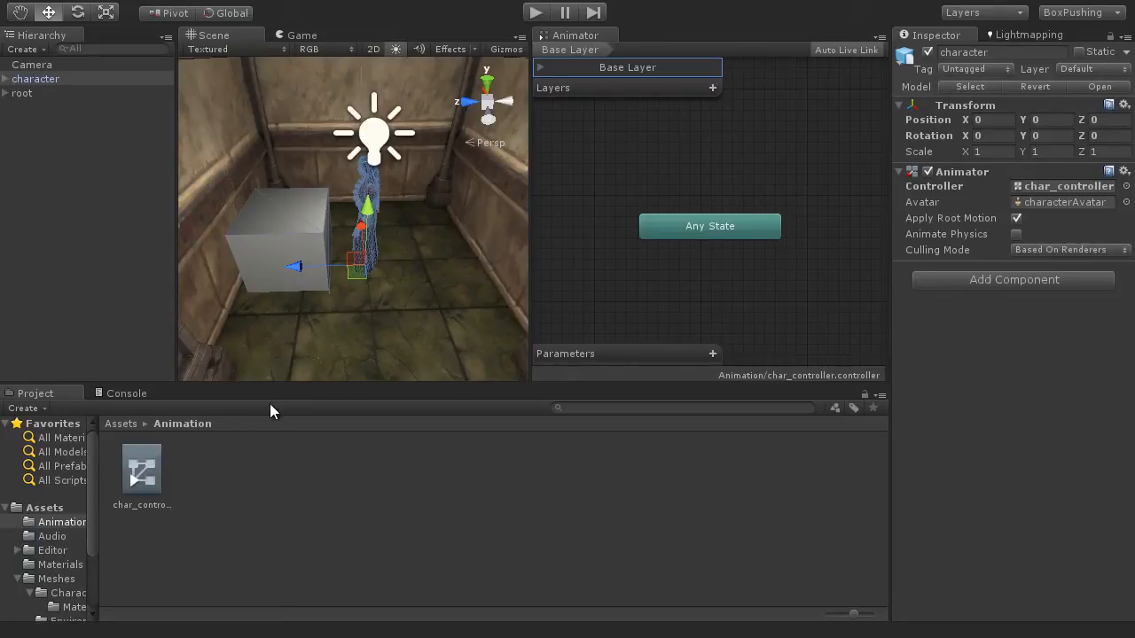
Step: Open the Character folder inside Meshes and expand the character model to list its animation clips
{"action": "left_click", "coordinate": [50, 579]}
{"action": "double_click", "coordinate": [138, 477]}
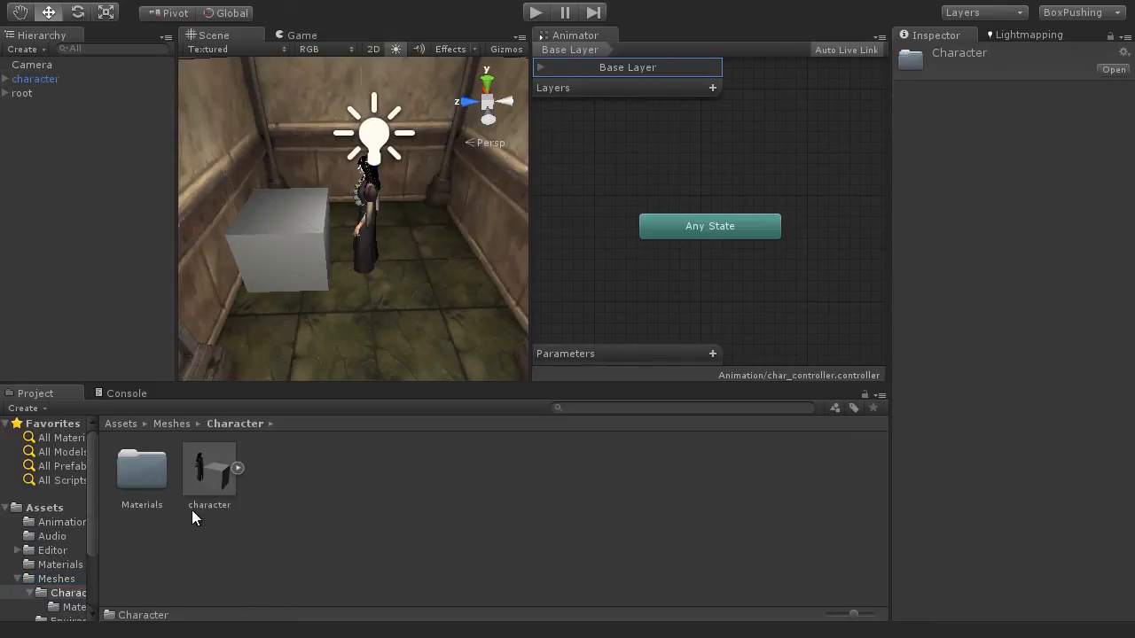
{"action": "left_click", "coordinate": [237, 470]}
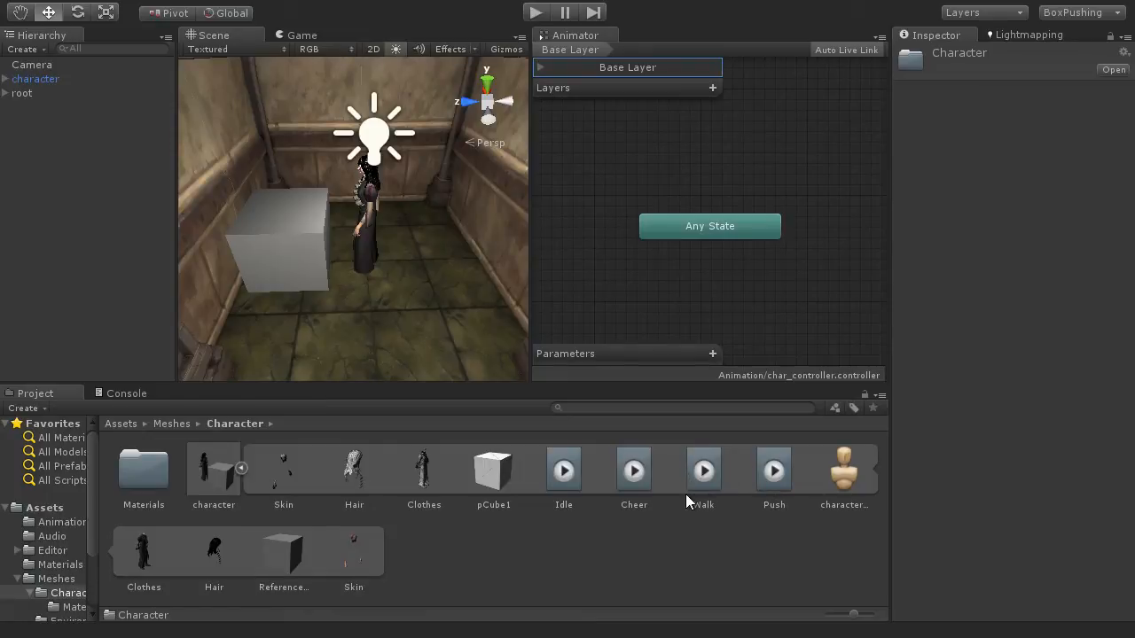
Step: Add the character's Walk clip to the Animator graph as a state and place it below Any State
{"action": "left_click_drag", "start_coordinate": [703, 479], "coordinate": [713, 309]}
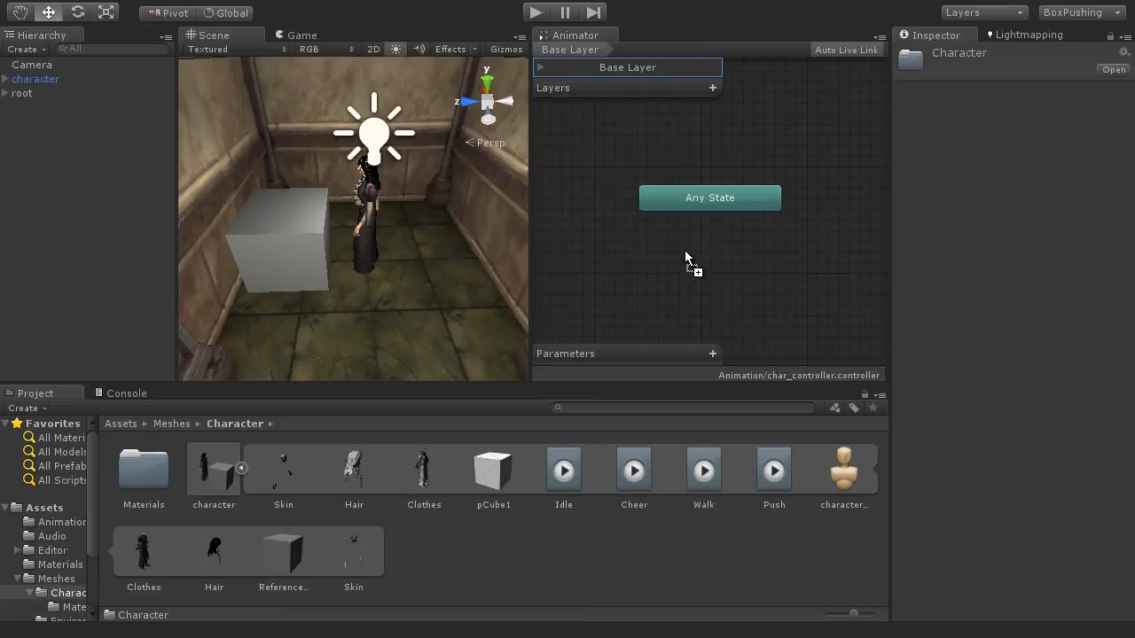
{"action": "left_click_drag", "start_coordinate": [685, 250], "coordinate": [684, 250]}
{"action": "left_click_drag", "start_coordinate": [799, 273], "coordinate": [758, 259]}
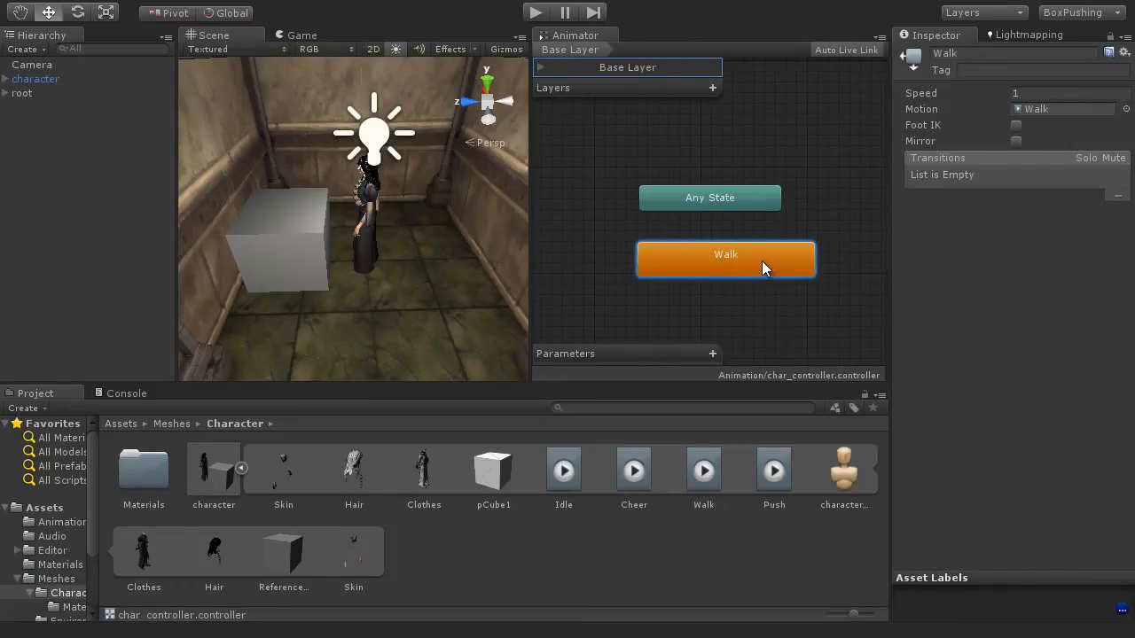
{"action": "left_click_drag", "start_coordinate": [778, 259], "coordinate": [779, 258]}
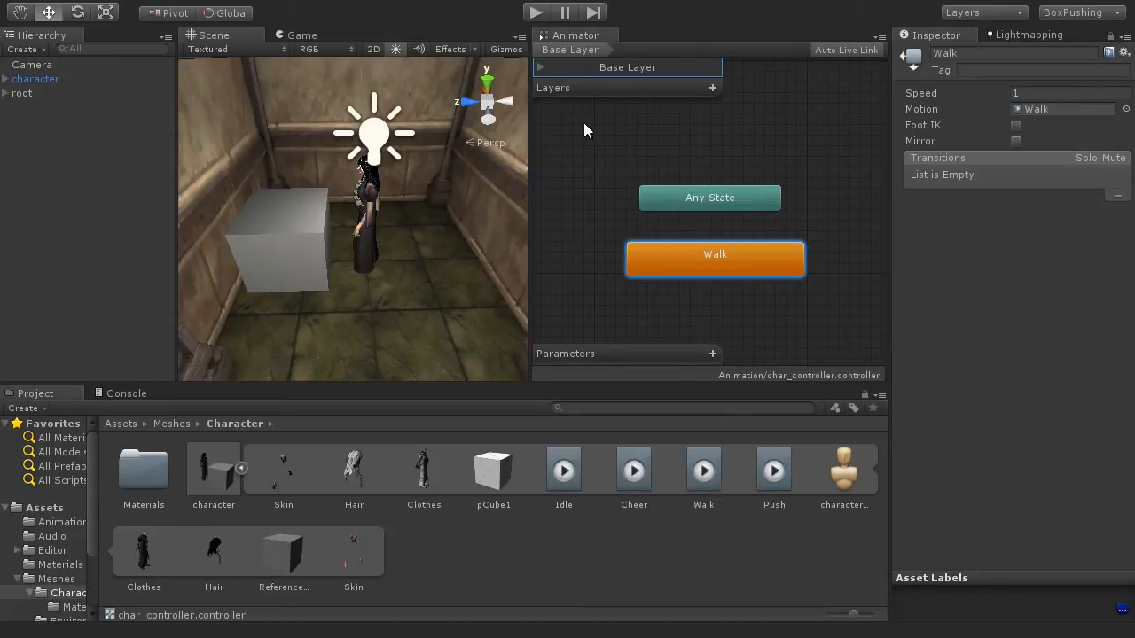
Step: Play the scene, follow the walking character in the Scene view relative to the rooms, and stop playback
{"action": "left_click", "coordinate": [531, 14]}
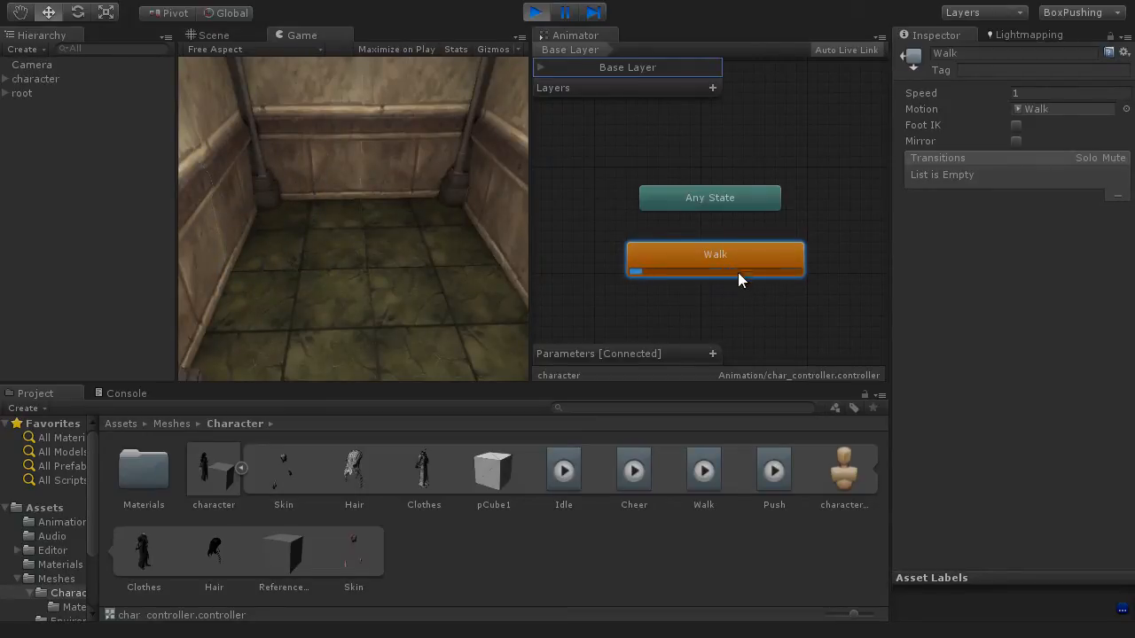
{"action": "left_click", "coordinate": [224, 37]}
{"action": "scroll", "coordinate": [311, 187], "scroll_direction": "down", "scroll_amount": 5}
{"action": "left_click_drag", "start_coordinate": [310, 187], "coordinate": [303, 255], "text": "alt"}
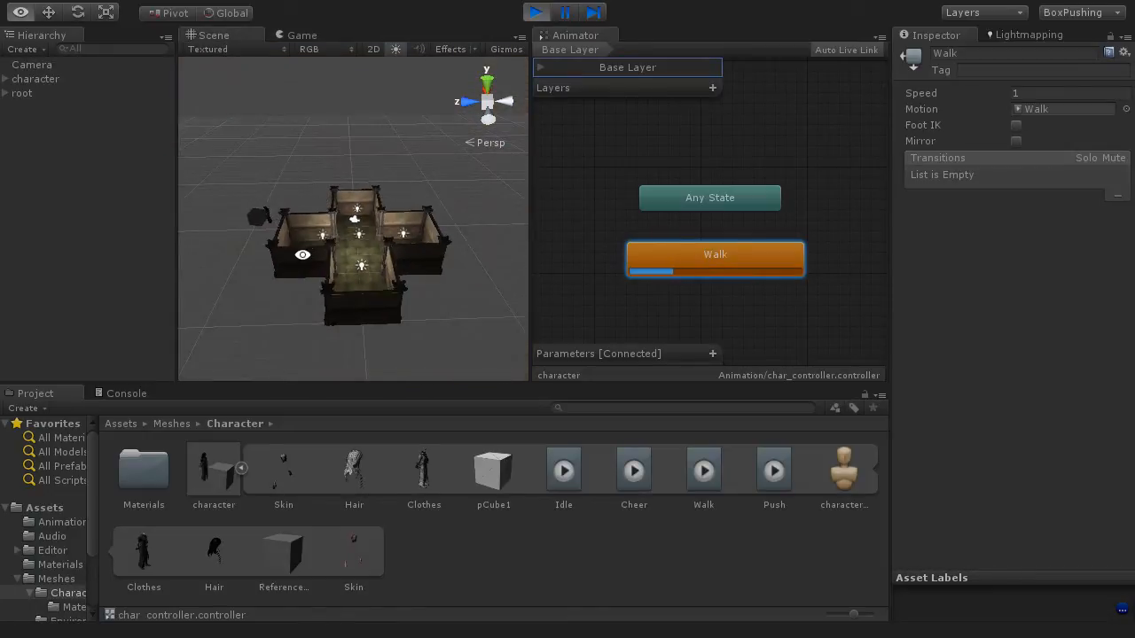
{"action": "scroll", "coordinate": [423, 250], "scroll_direction": "up", "scroll_amount": 5}
{"action": "middle_click_drag", "start_coordinate": [302, 255], "coordinate": [273, 253]}
{"action": "scroll", "coordinate": [331, 262], "scroll_direction": "up", "scroll_amount": 3}
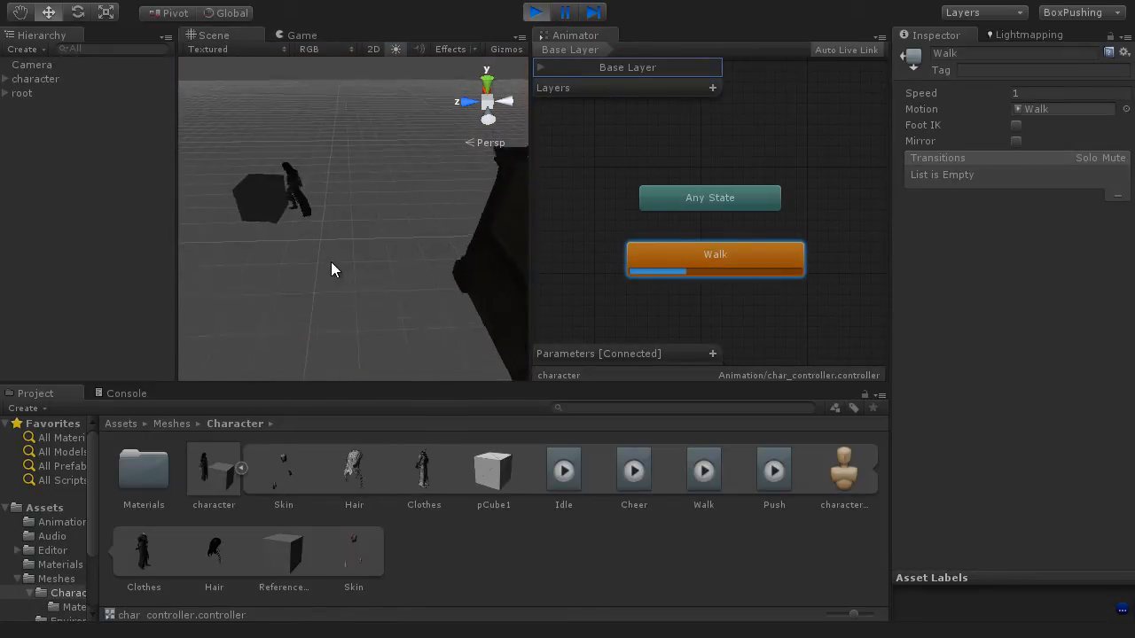
{"action": "left_click_drag", "start_coordinate": [331, 262], "coordinate": [400, 251], "text": "alt"}
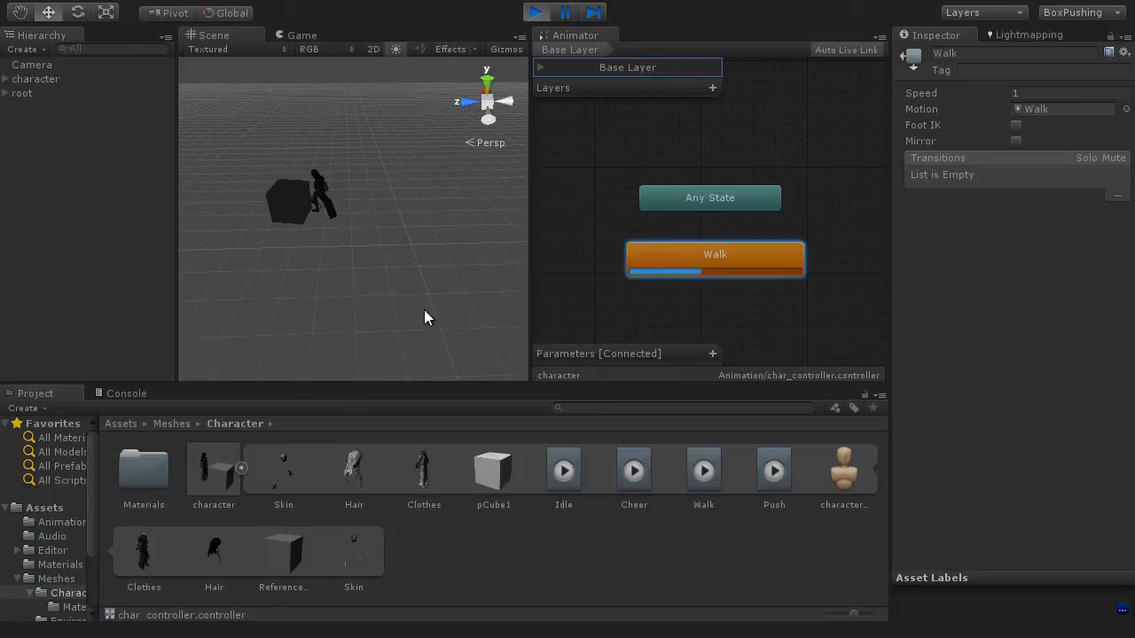
{"action": "scroll", "coordinate": [371, 301], "scroll_direction": "down", "scroll_amount": 3}
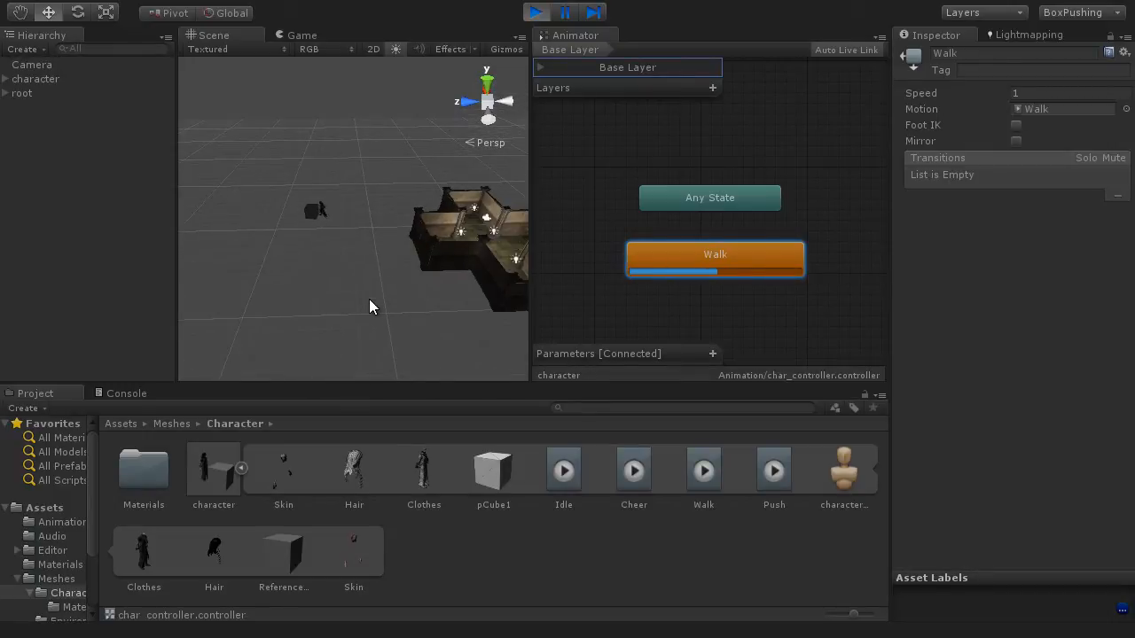
{"action": "scroll", "coordinate": [369, 299], "scroll_direction": "up", "scroll_amount": 2}
{"action": "scroll", "coordinate": [319, 266], "scroll_direction": "up", "scroll_amount": 2}
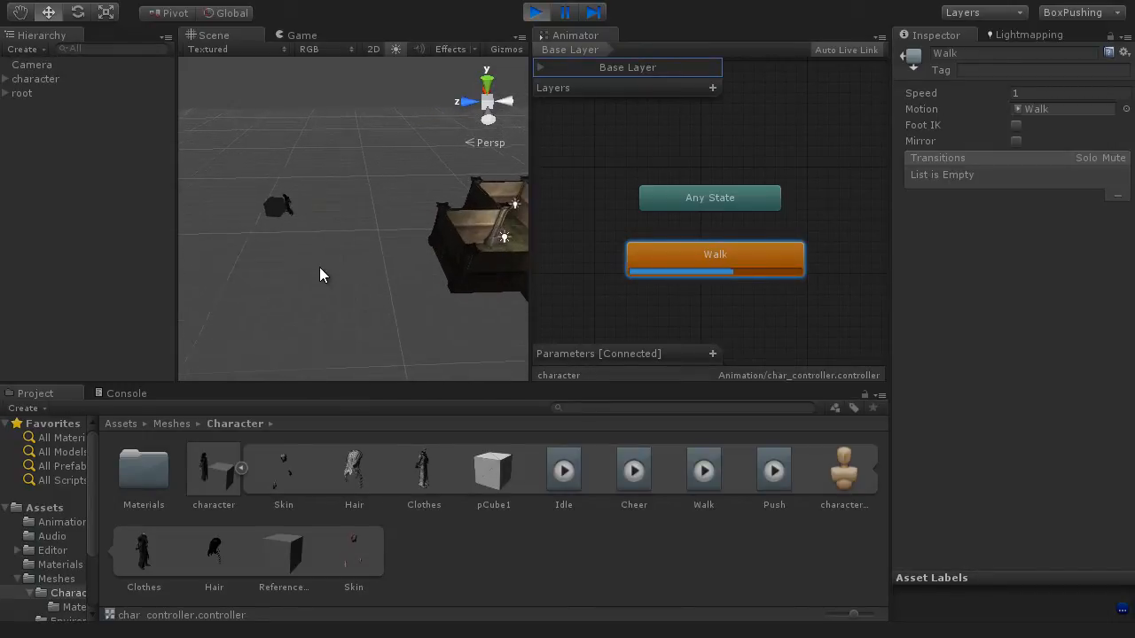
{"action": "scroll", "coordinate": [319, 267], "scroll_direction": "up", "scroll_amount": 2}
{"action": "middle_click_drag", "start_coordinate": [320, 267], "coordinate": [217, 276]}
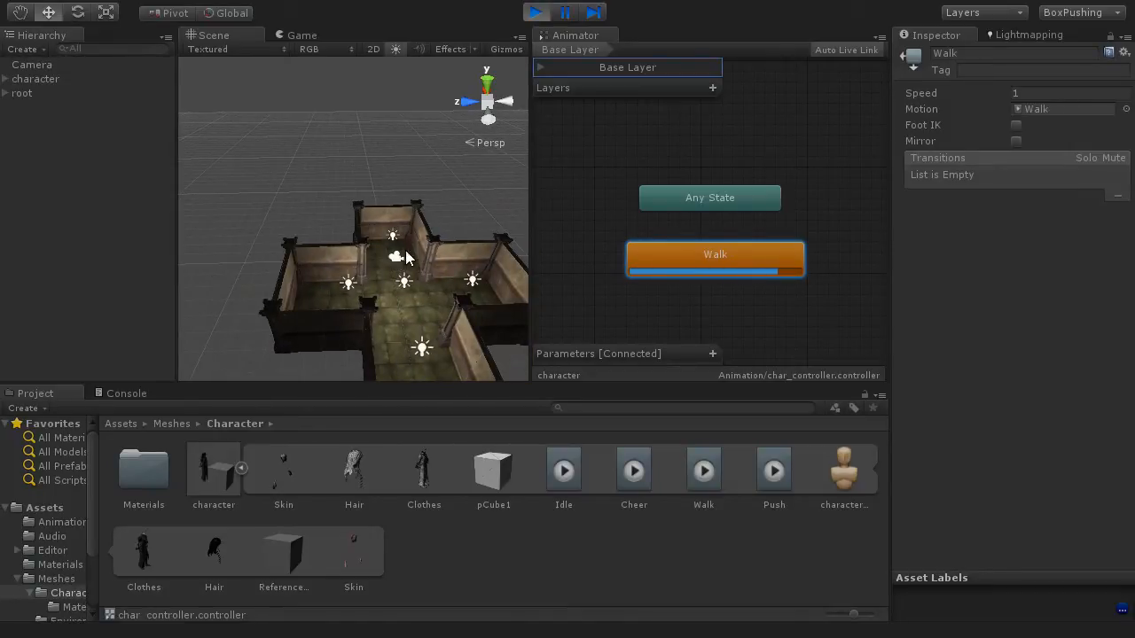
{"action": "left_click_drag", "start_coordinate": [390, 275], "coordinate": [431, 258], "text": "alt"}
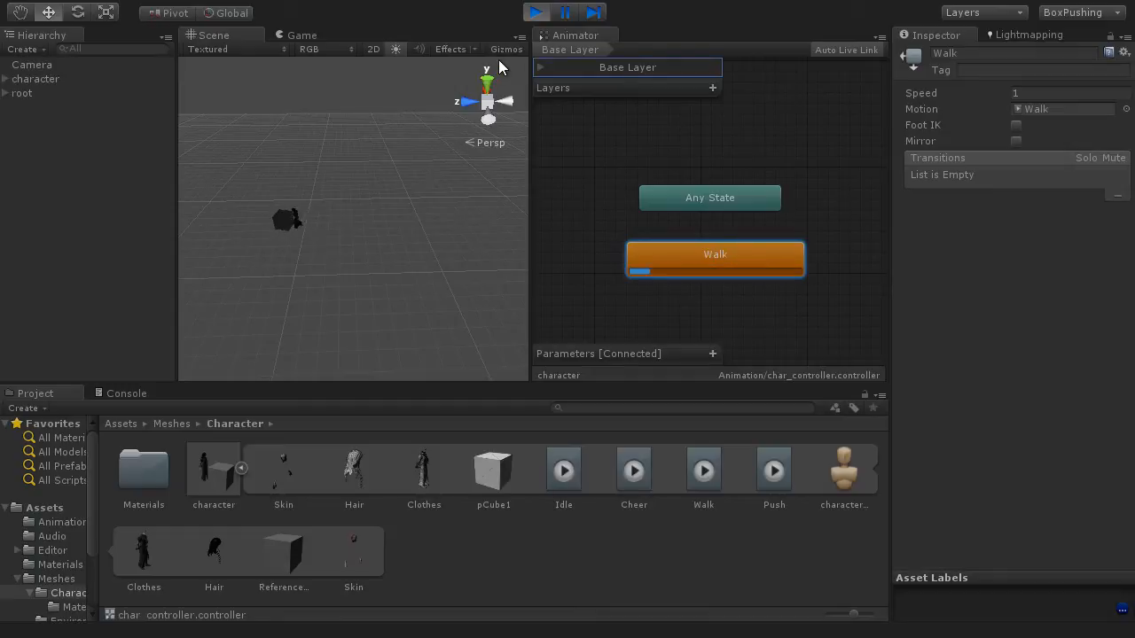
{"action": "left_click", "coordinate": [534, 13]}
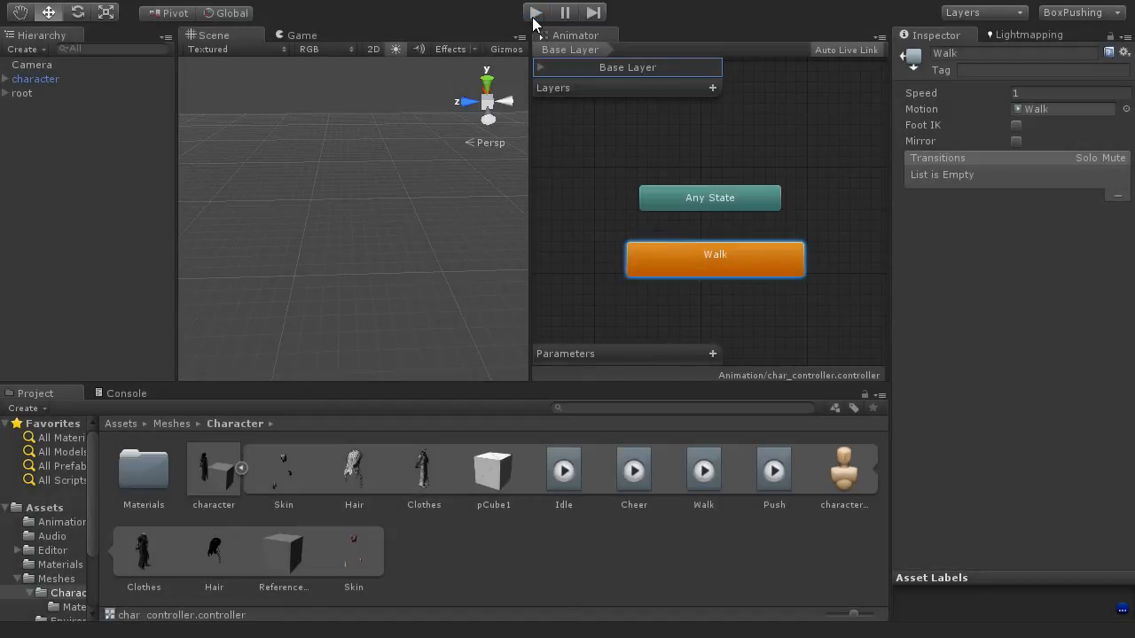
Step: Turn off Apply Root Motion on the character's Animator, and play the scene in the Game view to check the walk
{"action": "double_click", "coordinate": [89, 79]}
{"action": "left_click_drag", "start_coordinate": [433, 306], "coordinate": [344, 301], "text": "alt"}
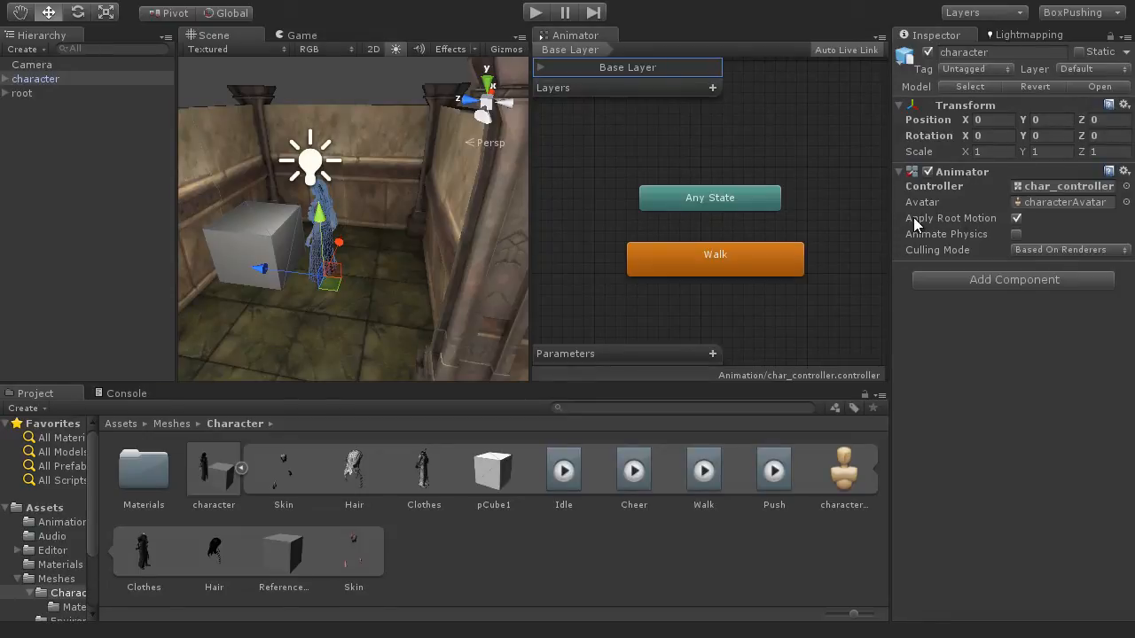
{"action": "left_click", "coordinate": [1017, 219]}
{"action": "left_click", "coordinate": [314, 40]}
{"action": "left_click", "coordinate": [535, 13]}
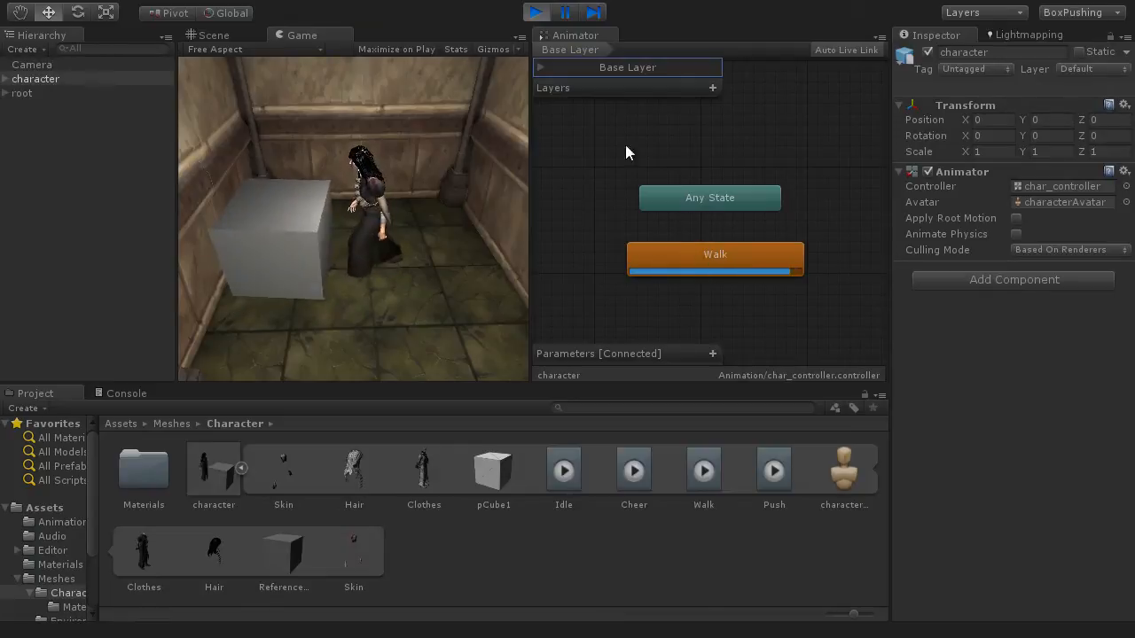
{"action": "left_click", "coordinate": [536, 12]}
Step: Delete the Walk state from the Animator graph and confirm the deletion
{"action": "left_click", "coordinate": [716, 266]}
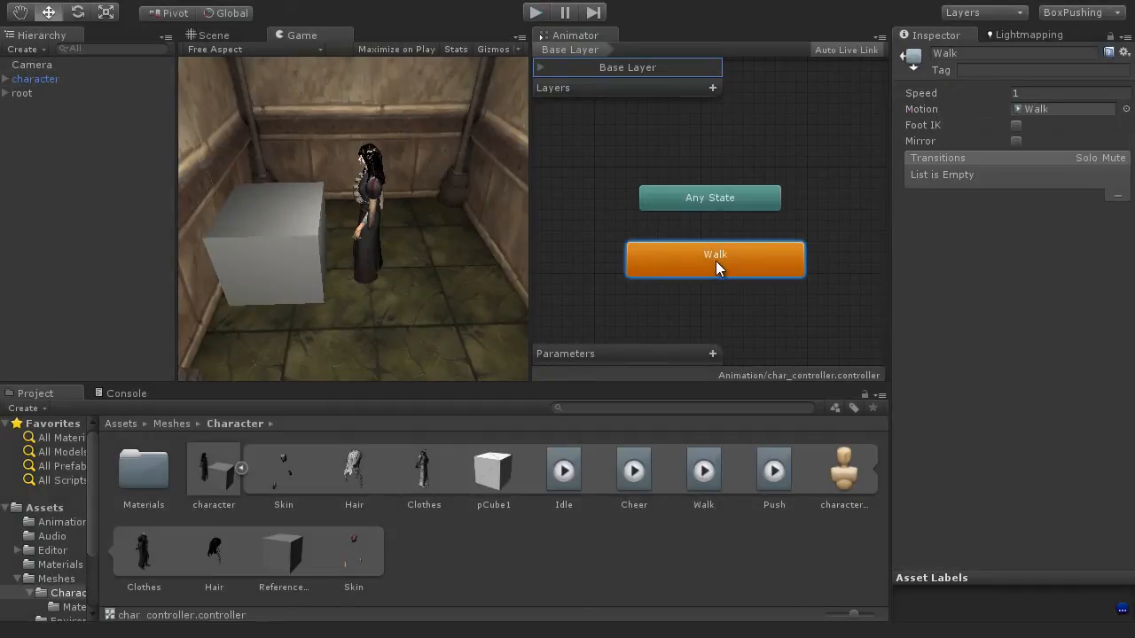
{"action": "key", "text": "Delete"}
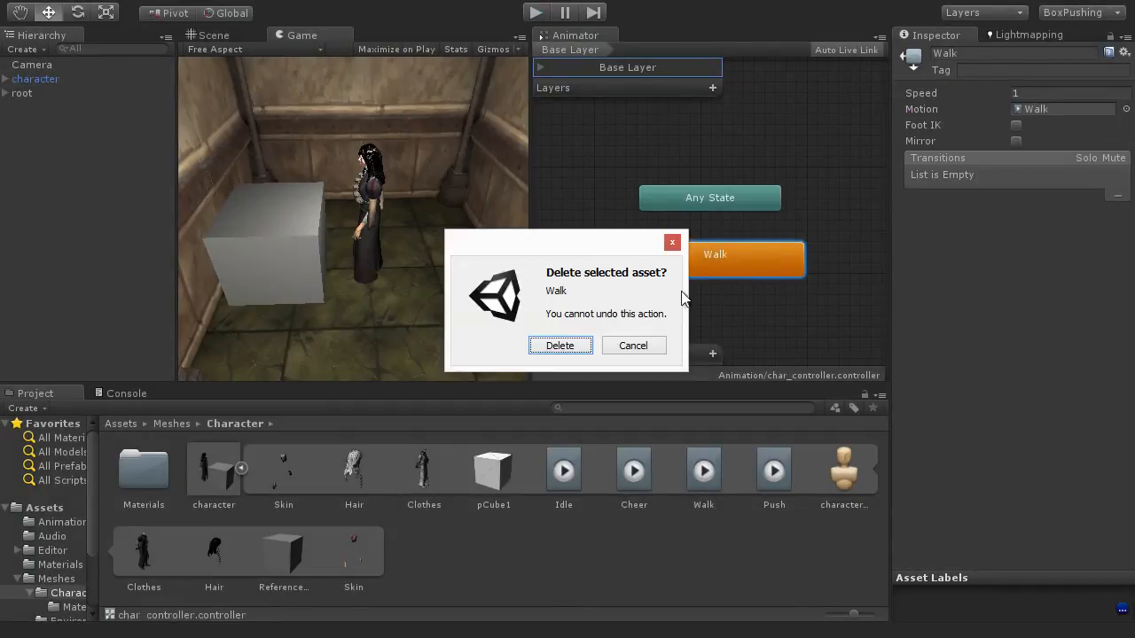
{"action": "left_click", "coordinate": [558, 345]}
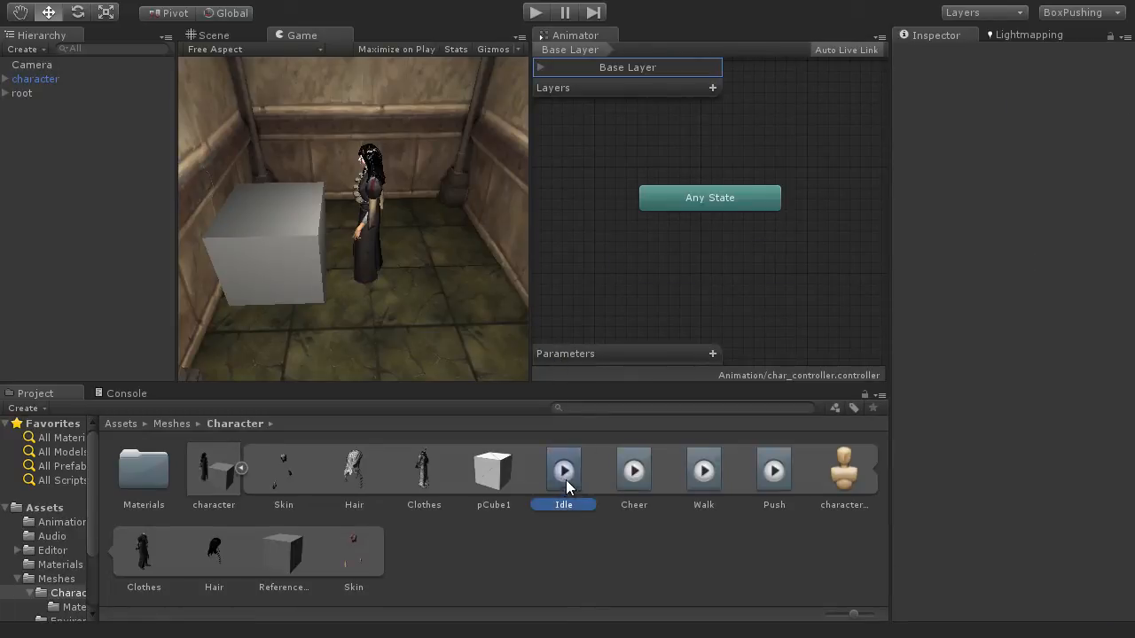
Step: Add the character's Idle clip as a state below Any State, and play the scene to check the idle animation
{"action": "left_click_drag", "start_coordinate": [565, 479], "coordinate": [703, 264]}
{"action": "left_click_drag", "start_coordinate": [774, 277], "coordinate": [745, 254]}
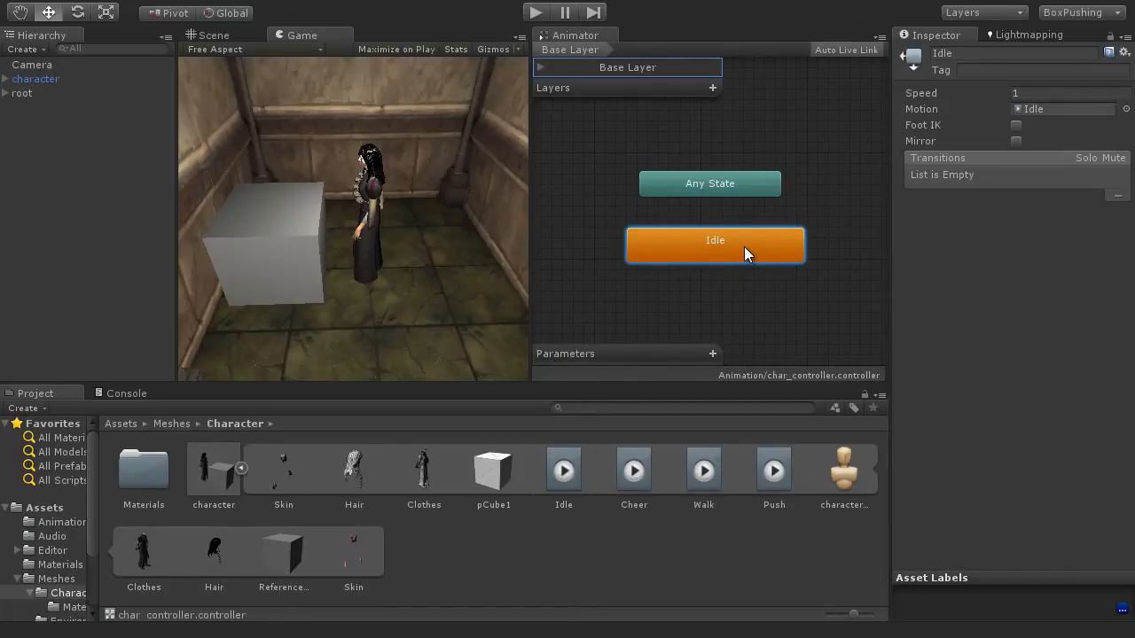
{"action": "left_click", "coordinate": [535, 12]}
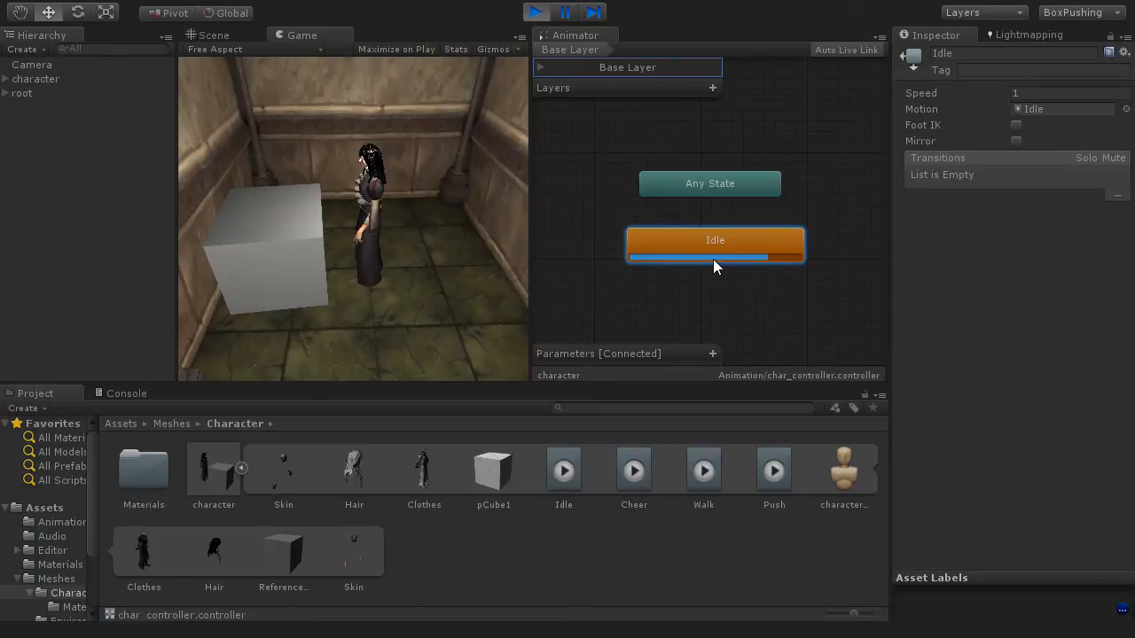
{"action": "left_click", "coordinate": [57, 79]}
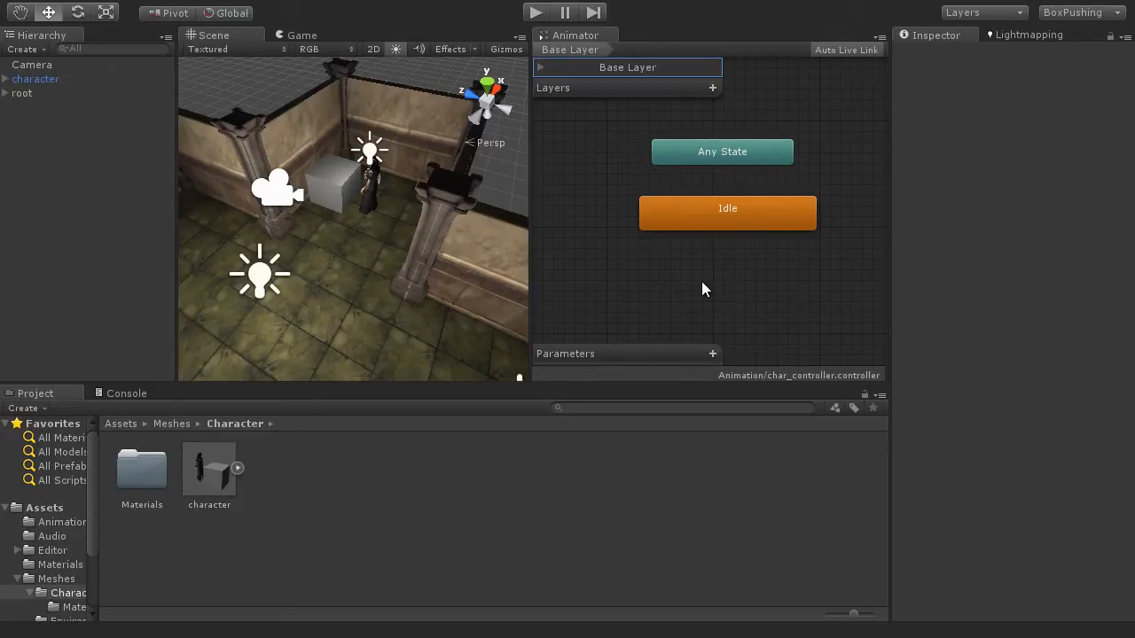
{"action": "left_click", "coordinate": [743, 217]}
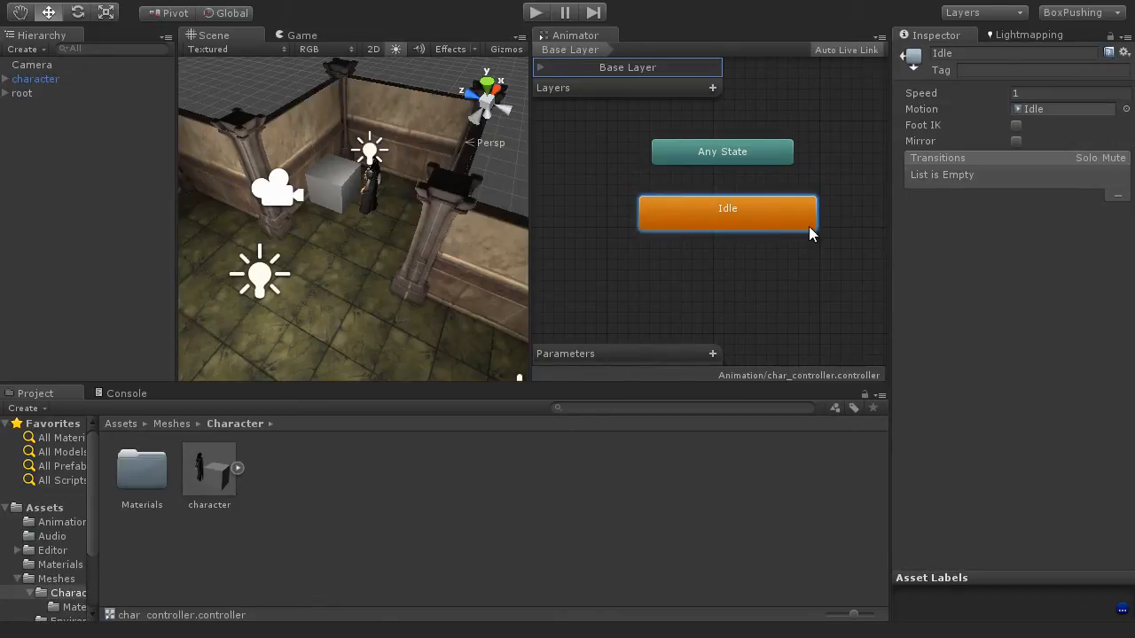
{"action": "left_click", "coordinate": [536, 12]}
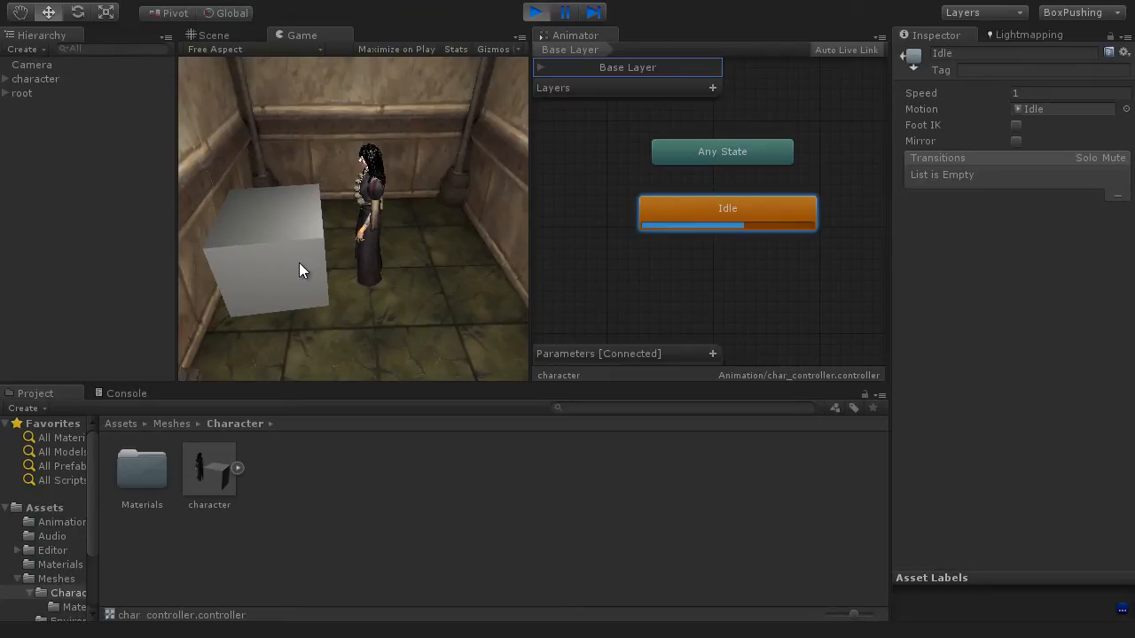
{"action": "left_click", "coordinate": [536, 12]}
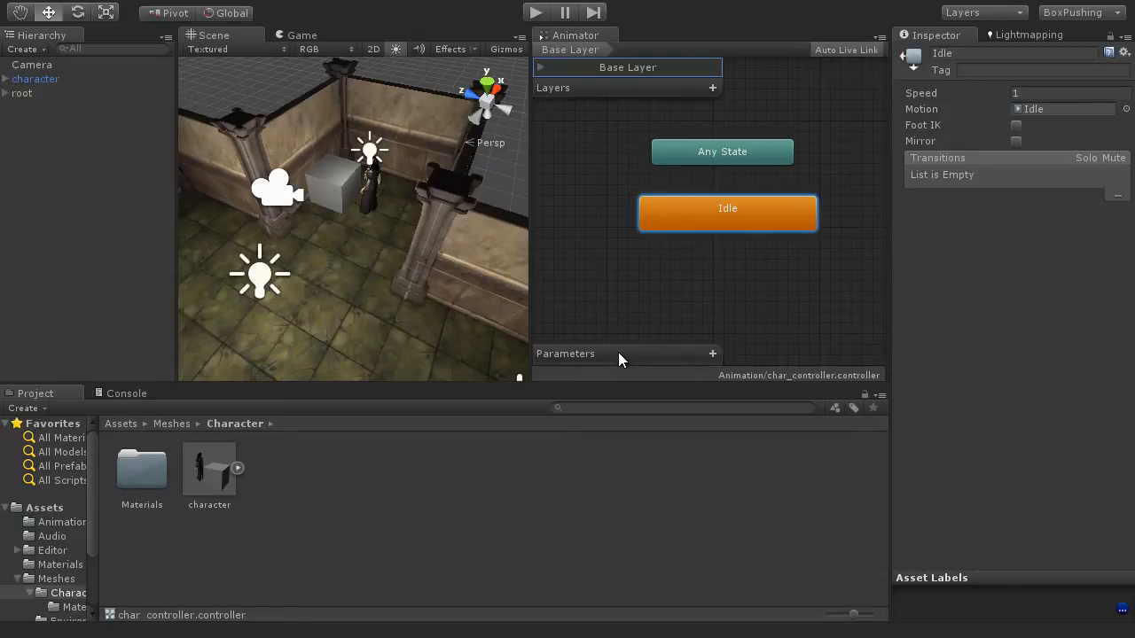
Step: Add an Int parameter named iState to the Animator Controller
{"action": "left_click", "coordinate": [713, 355]}
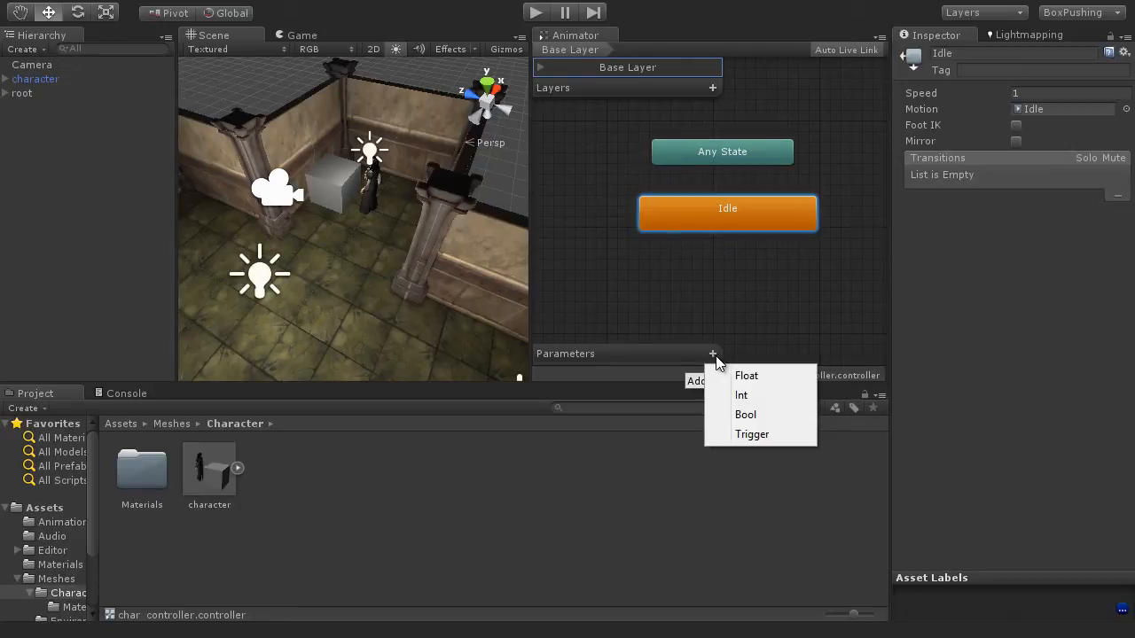
{"action": "left_click", "coordinate": [764, 396]}
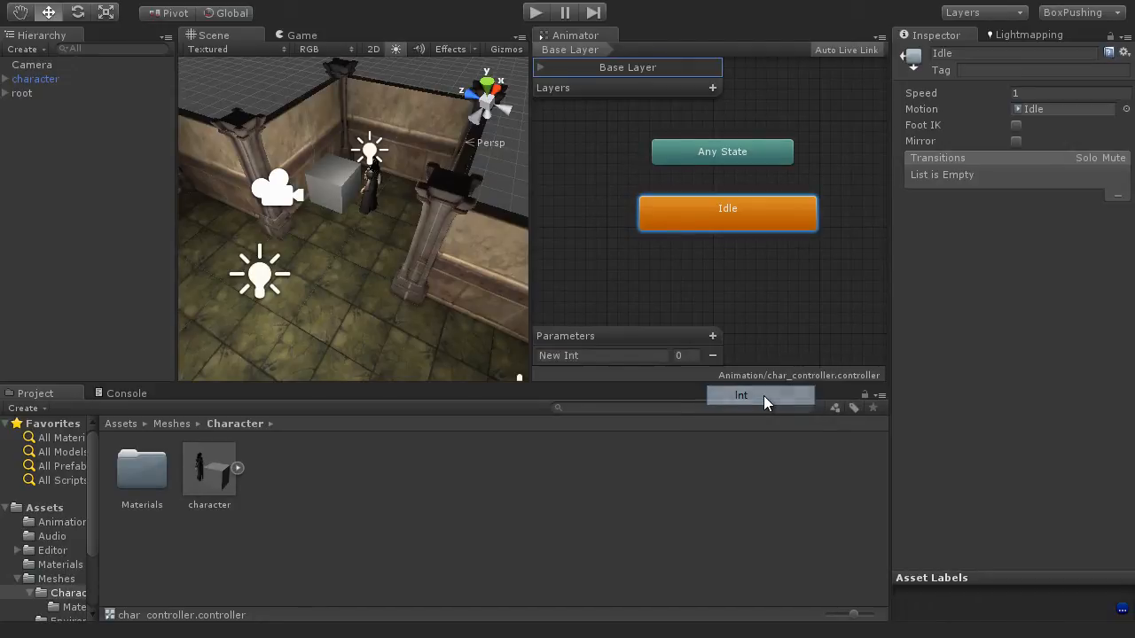
{"action": "left_click", "coordinate": [631, 359]}
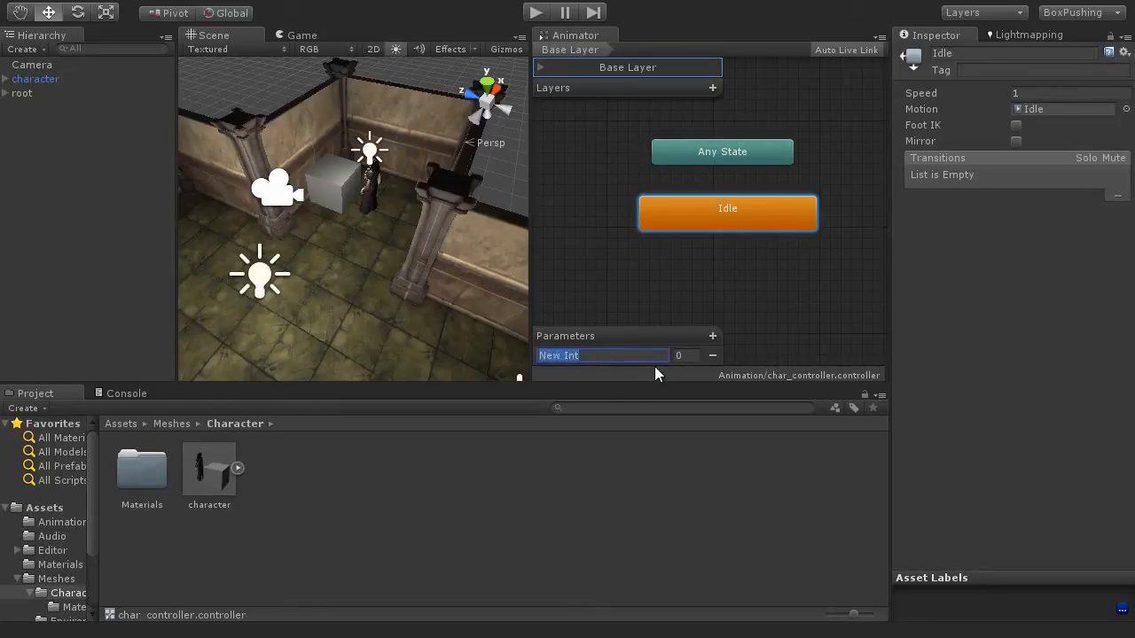
{"action": "type", "text": "iState"}
{"action": "left_click", "coordinate": [597, 356]}
Step: Add the character's Walk and Push clips as states side by side below the Idle state in the Animator graph
{"action": "mouse_move", "coordinate": [719, 213]}
{"action": "left_mouse_down"}
{"action": "mouse_move", "coordinate": [721, 199]}
{"action": "mouse_move", "coordinate": [732, 209]}
{"action": "left_mouse_up"}
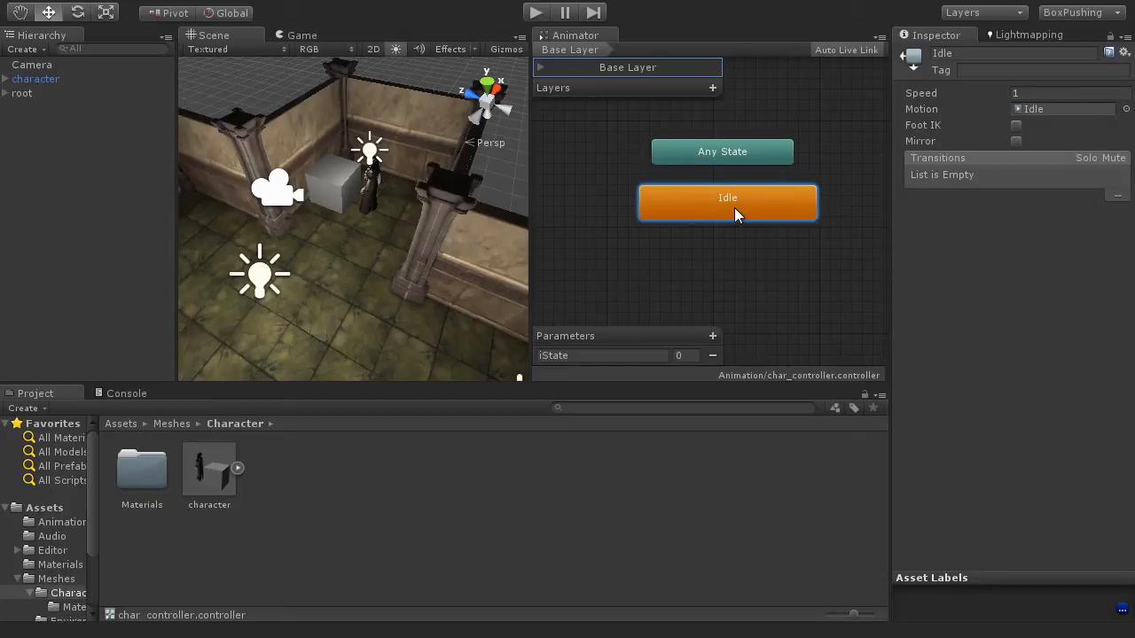
{"action": "left_click", "coordinate": [679, 356]}
{"action": "left_click", "coordinate": [238, 470]}
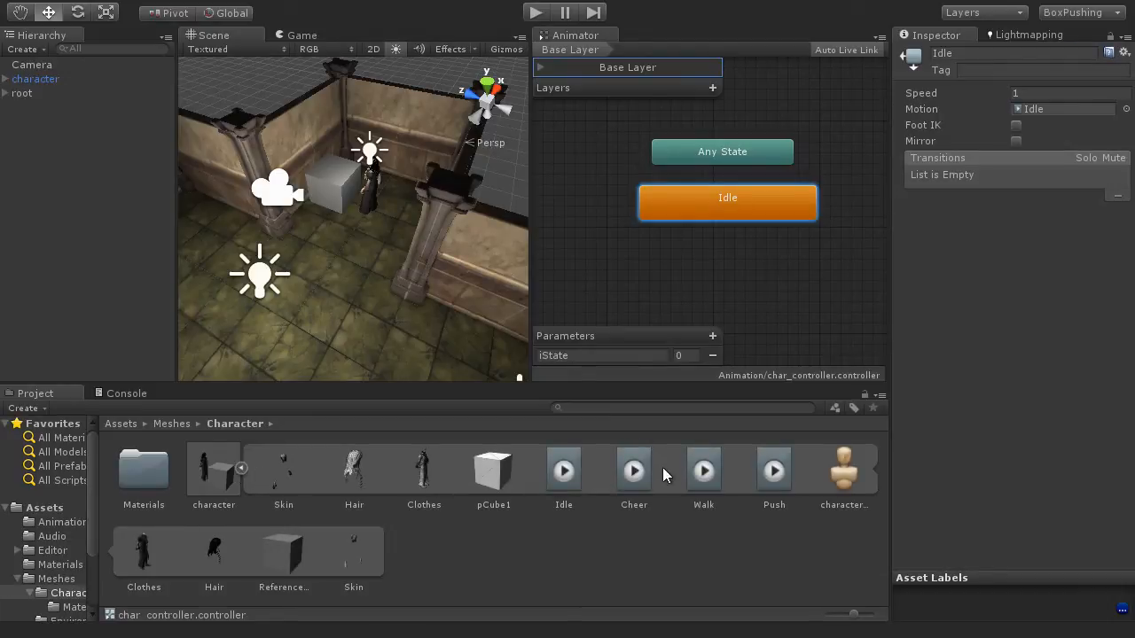
{"action": "left_click_drag", "start_coordinate": [703, 471], "coordinate": [663, 317]}
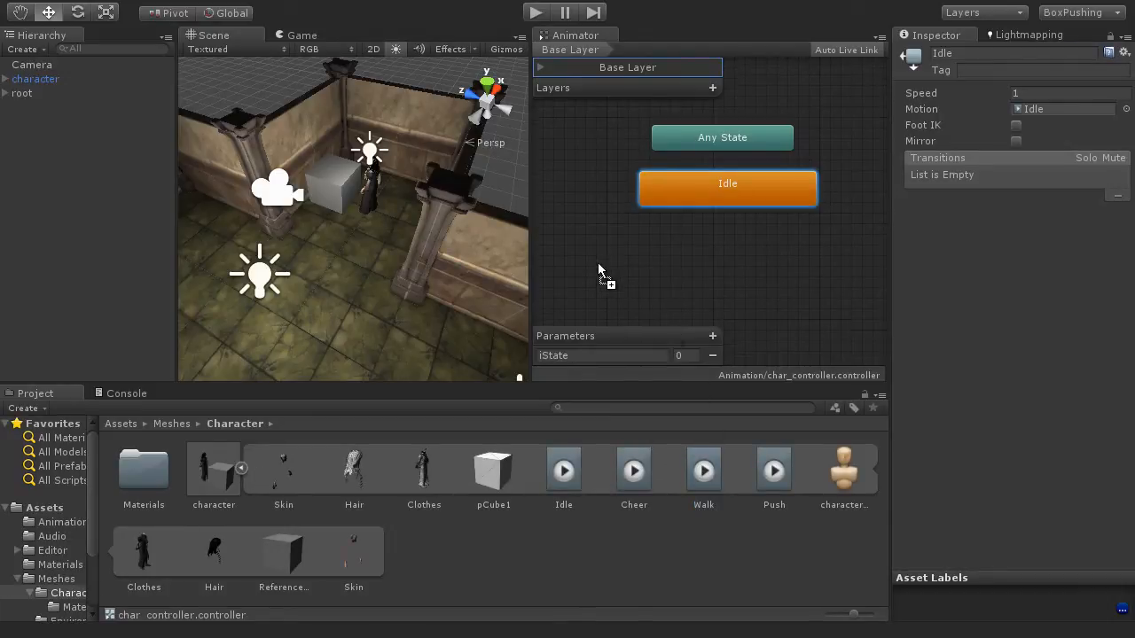
{"action": "left_click_drag", "start_coordinate": [598, 271], "coordinate": [598, 270]}
{"action": "left_click_drag", "start_coordinate": [679, 275], "coordinate": [633, 279]}
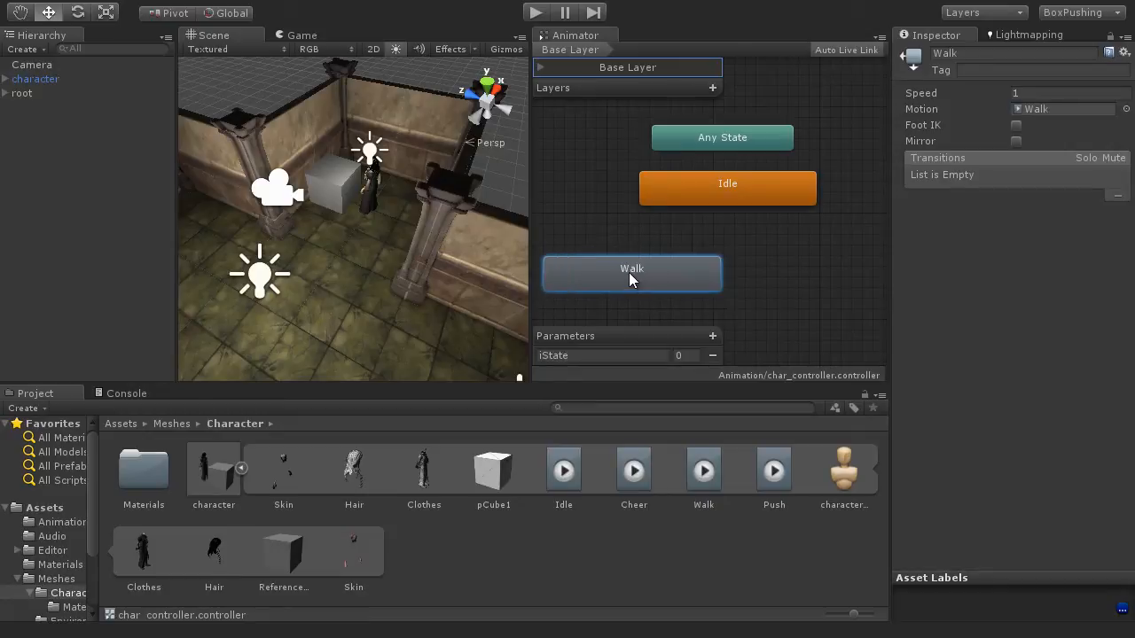
{"action": "left_click_drag", "start_coordinate": [768, 474], "coordinate": [808, 232]}
{"action": "left_click", "coordinate": [805, 235]}
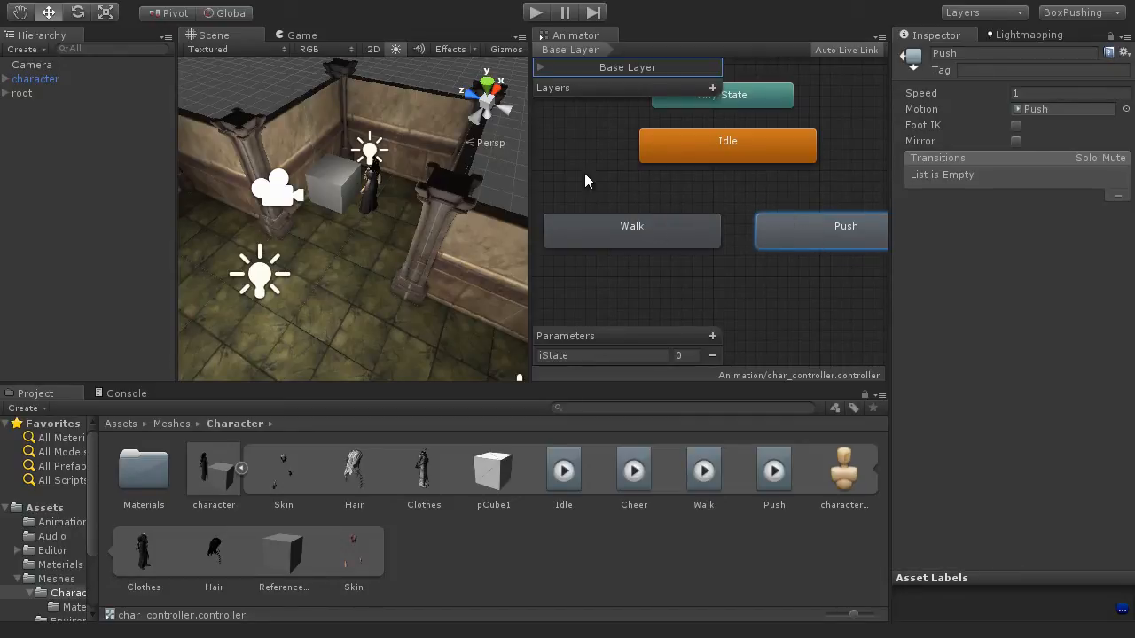
Step: Play the scene to check which state runs by default, inspect the Idle state, and stop playback
{"action": "left_click", "coordinate": [536, 13]}
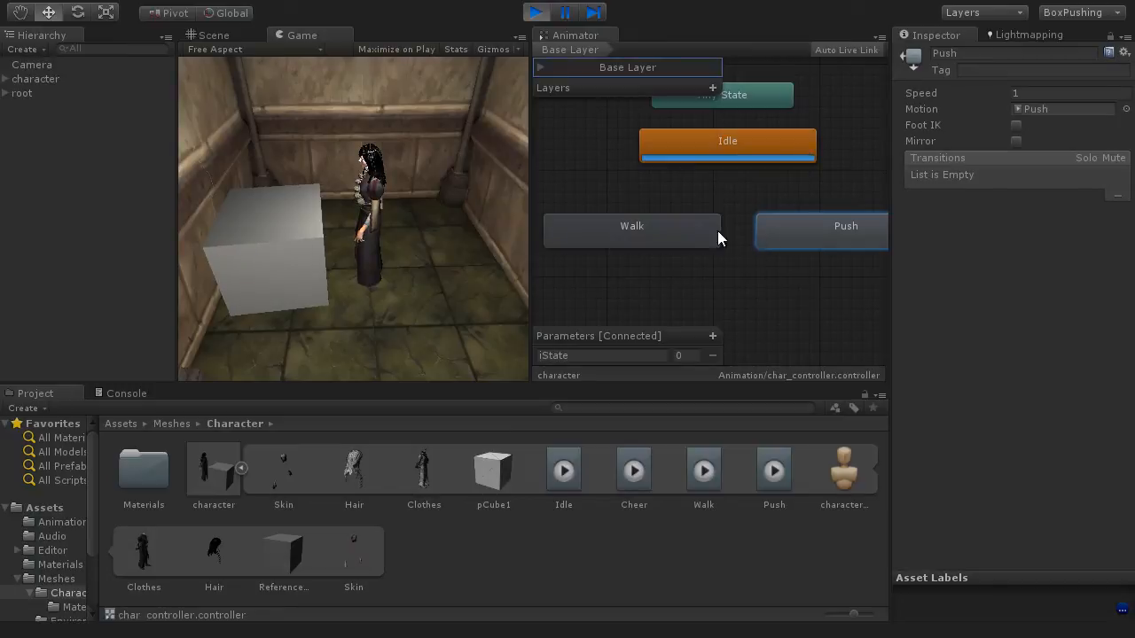
{"action": "left_click", "coordinate": [748, 149]}
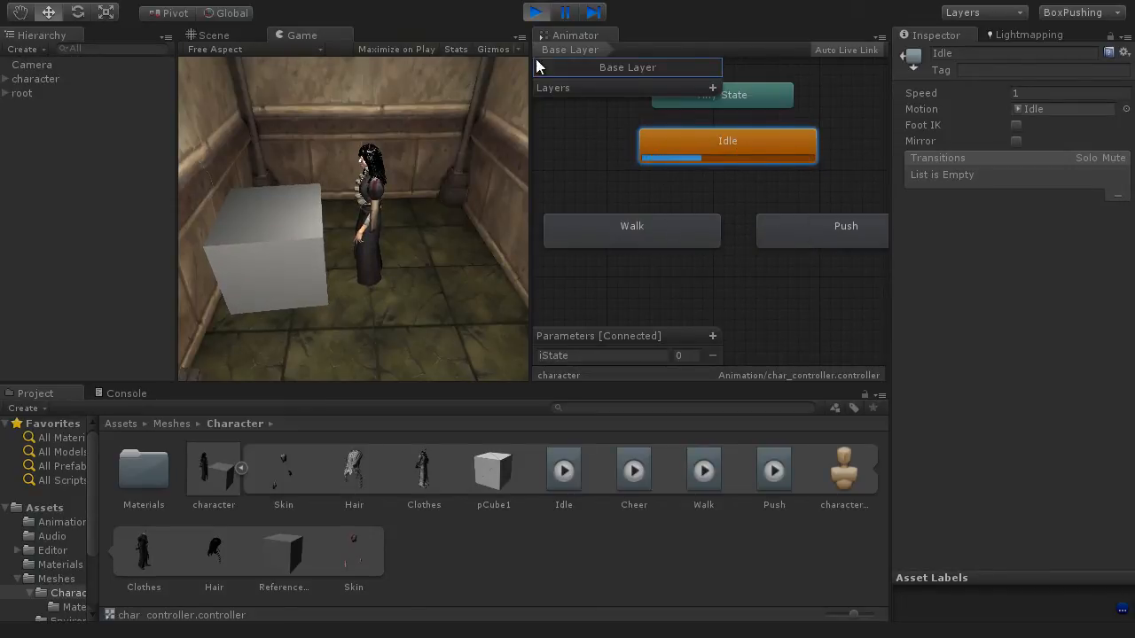
{"action": "left_click", "coordinate": [534, 14]}
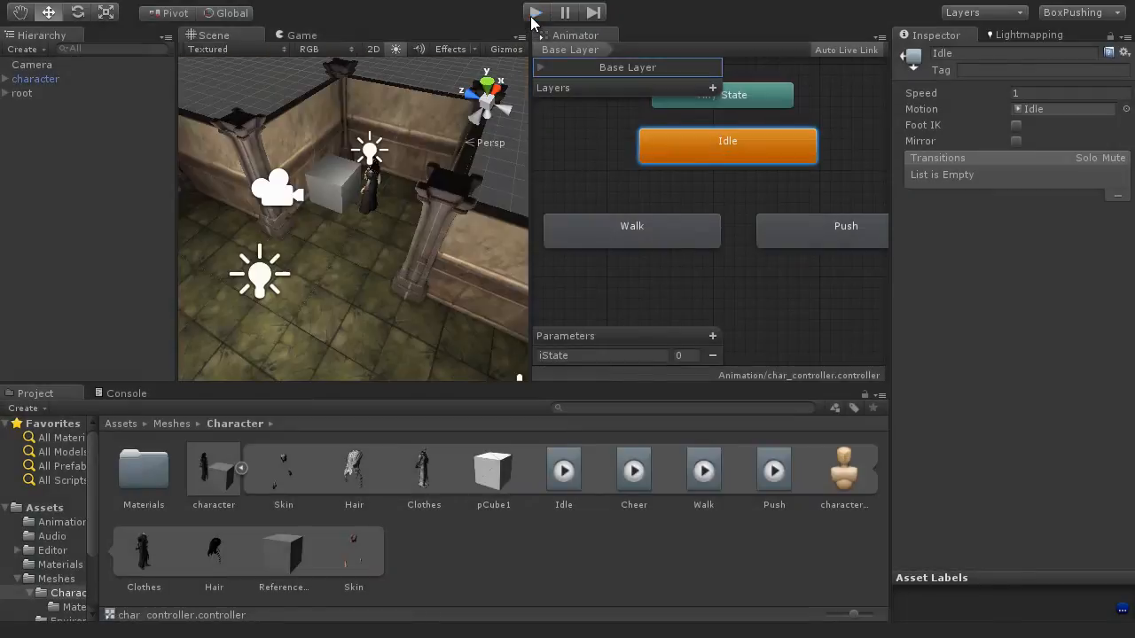
Step: Set the Walk state as the default state and play the scene to check it
{"action": "left_click", "coordinate": [633, 237]}
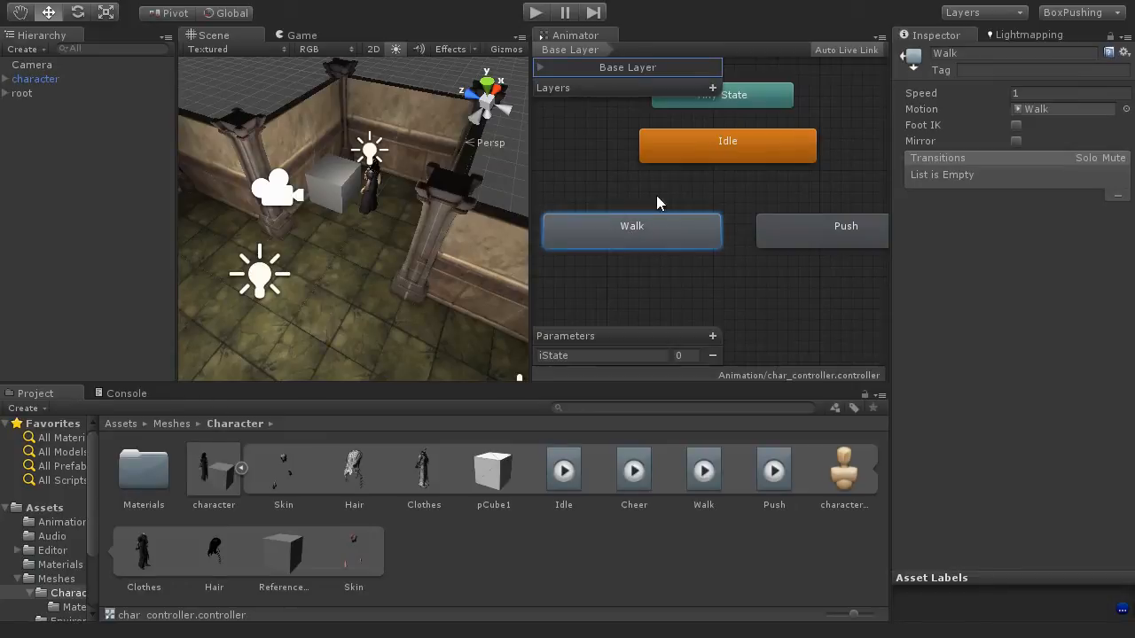
{"action": "right_click", "coordinate": [634, 237]}
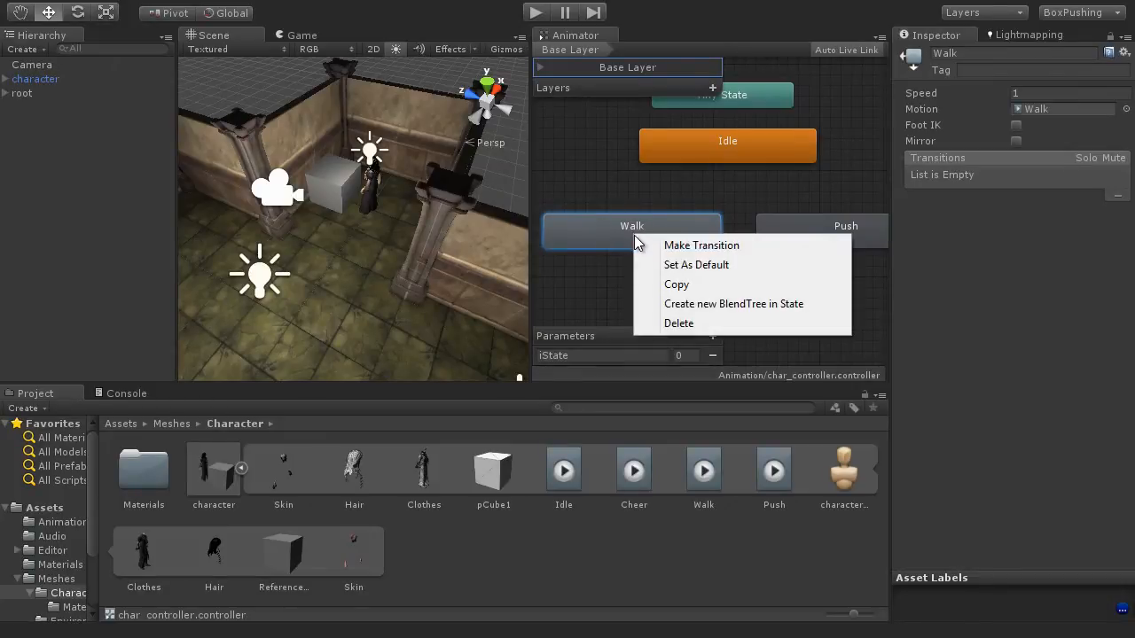
{"action": "left_click", "coordinate": [710, 266]}
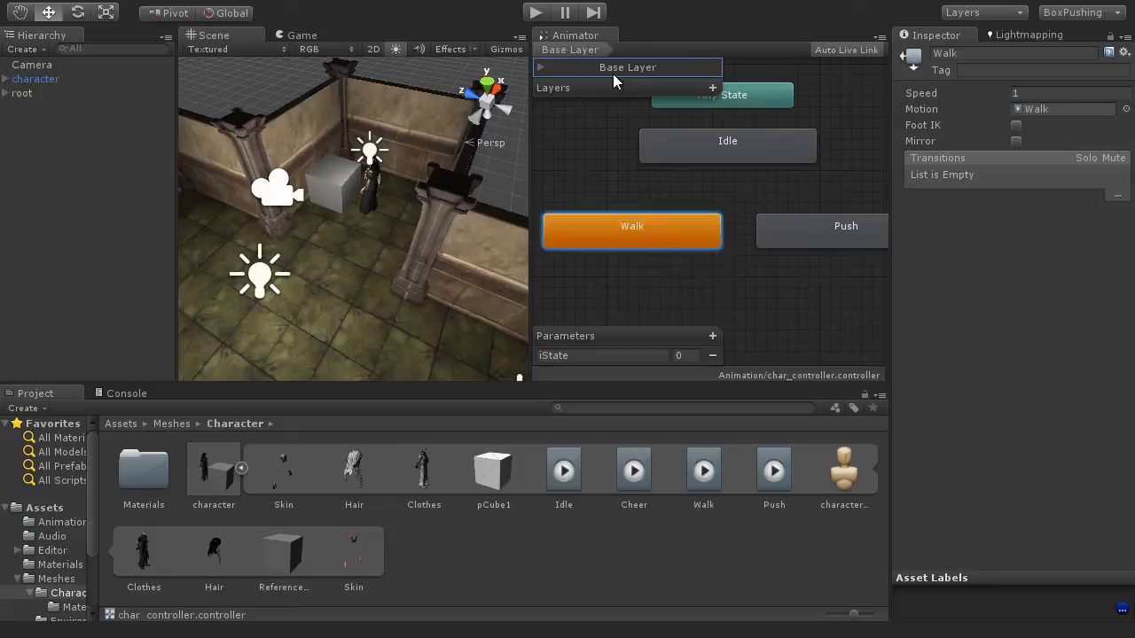
{"action": "left_click", "coordinate": [536, 13]}
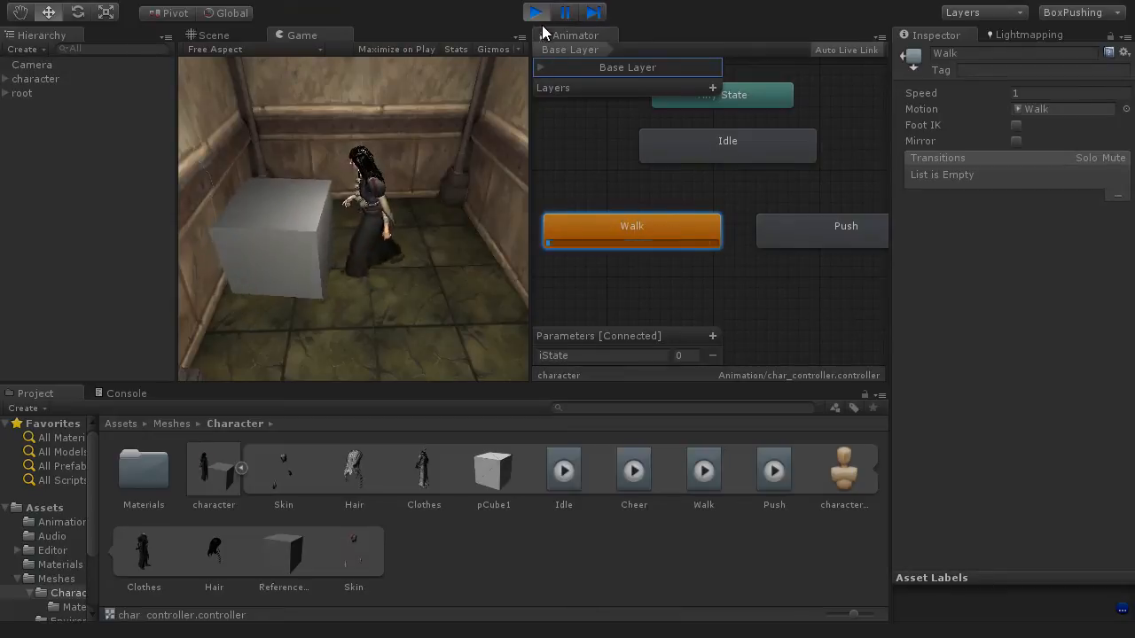
Step: Make Push the default state in the Animator and run the game to test the push animation
{"action": "key", "text": "ctrl+p"}
{"action": "left_click", "coordinate": [804, 238]}
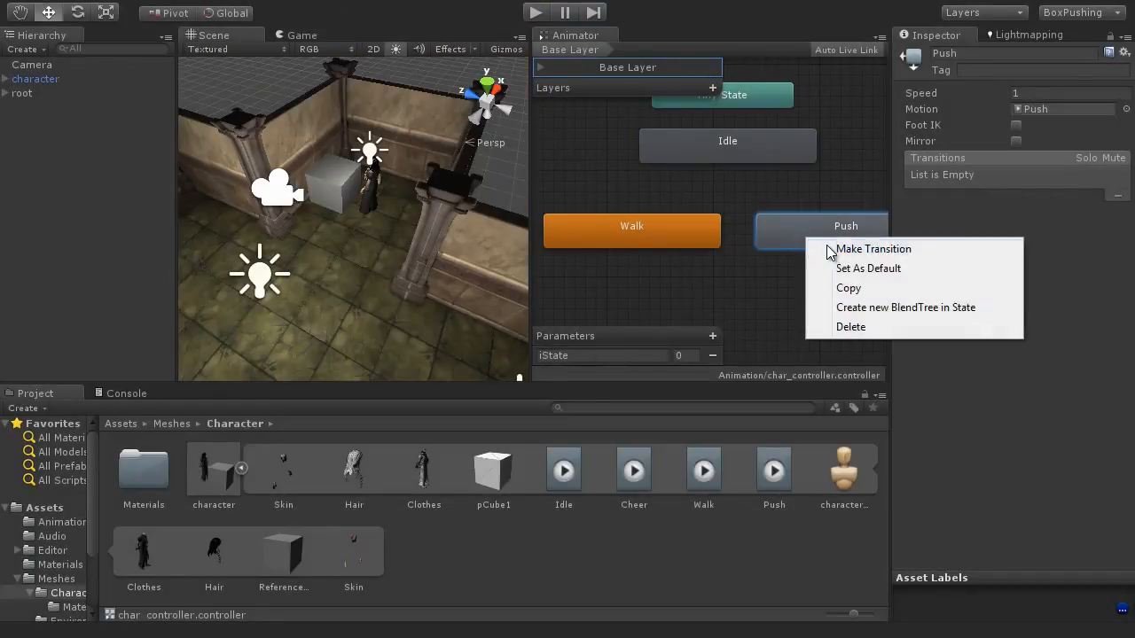
{"action": "left_click", "coordinate": [874, 269]}
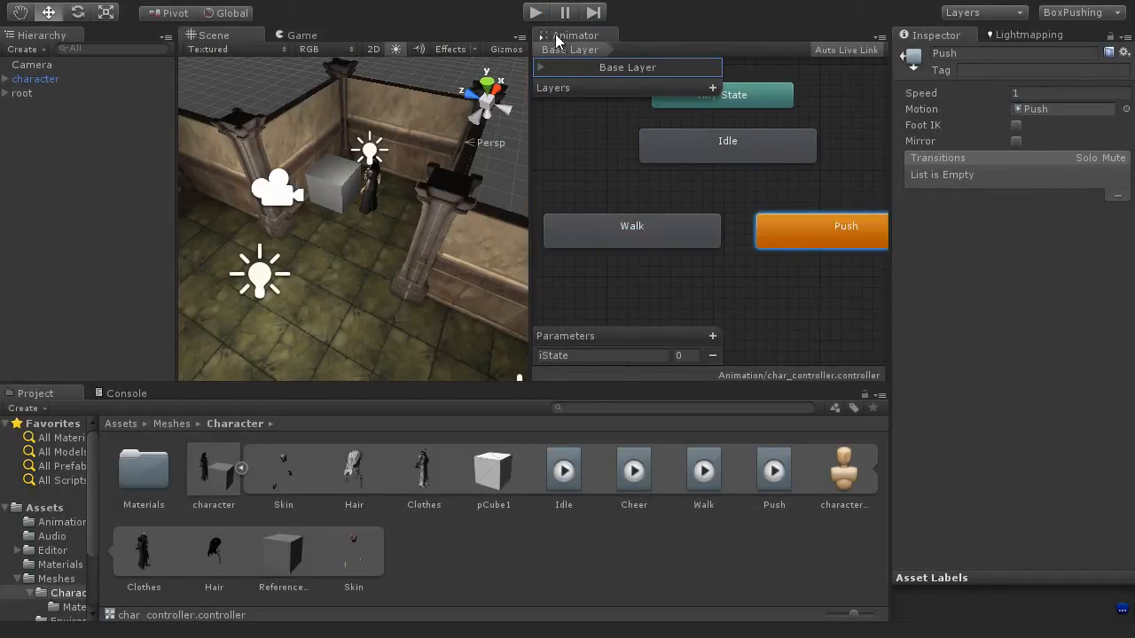
{"action": "left_click", "coordinate": [536, 14]}
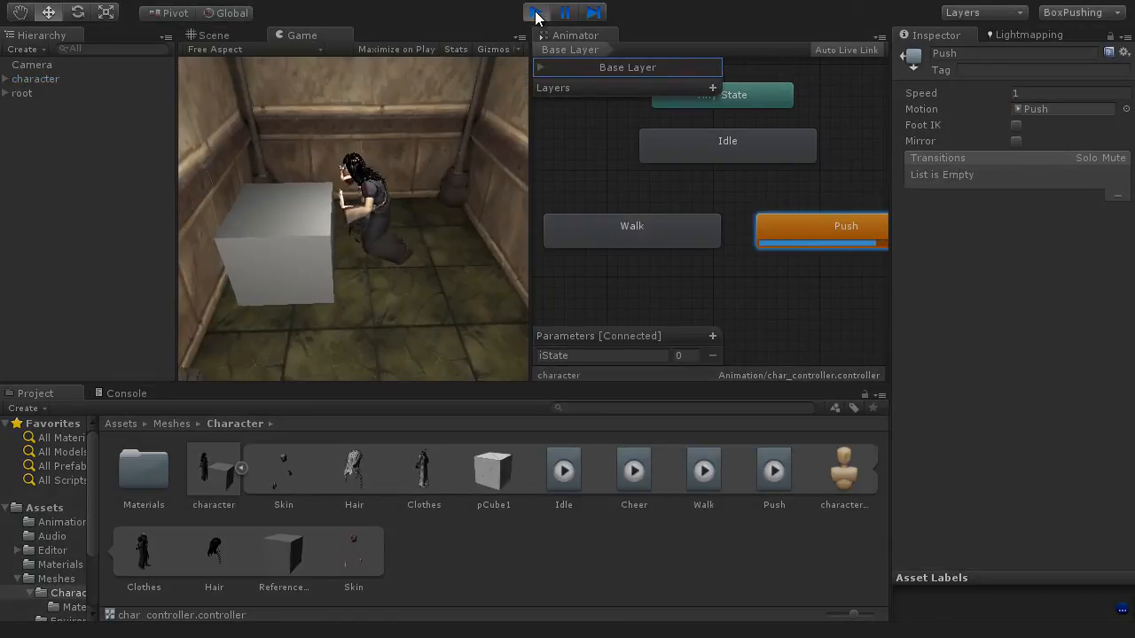
{"action": "left_click", "coordinate": [536, 13]}
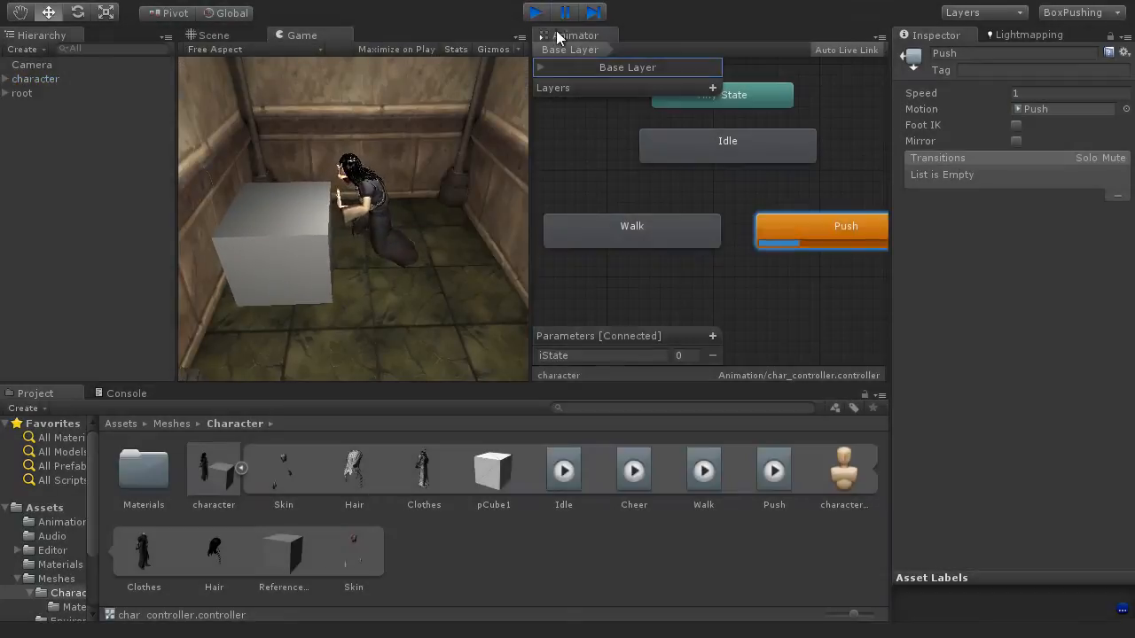
Step: Make Idle the default state of the Base Layer
{"action": "left_click", "coordinate": [721, 153]}
{"action": "right_click", "coordinate": [743, 152]}
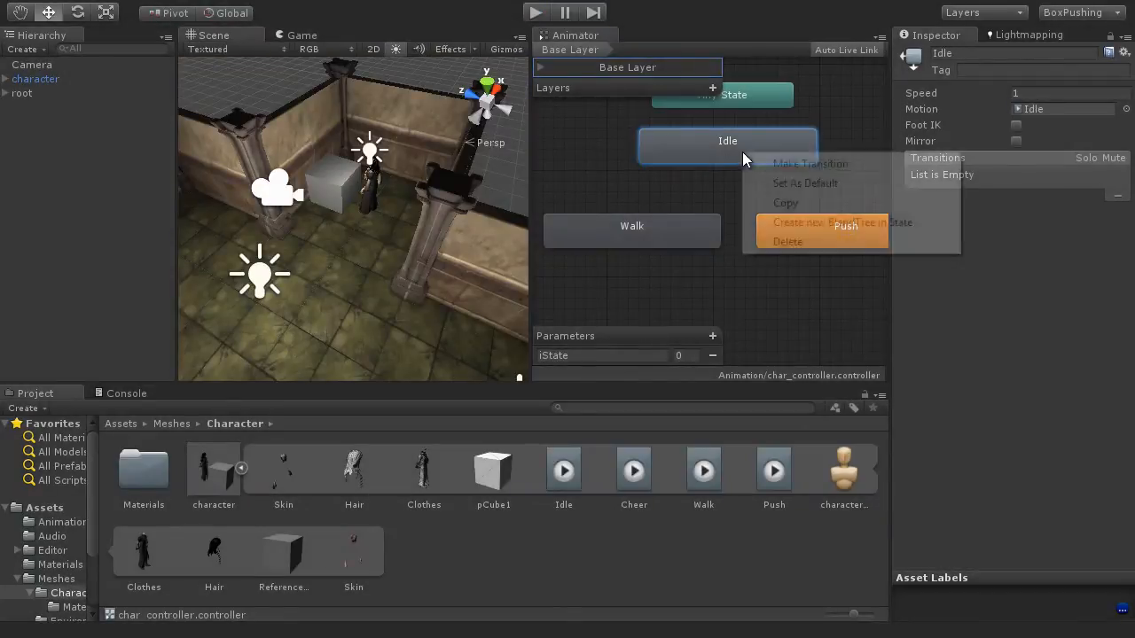
{"action": "left_click", "coordinate": [842, 185]}
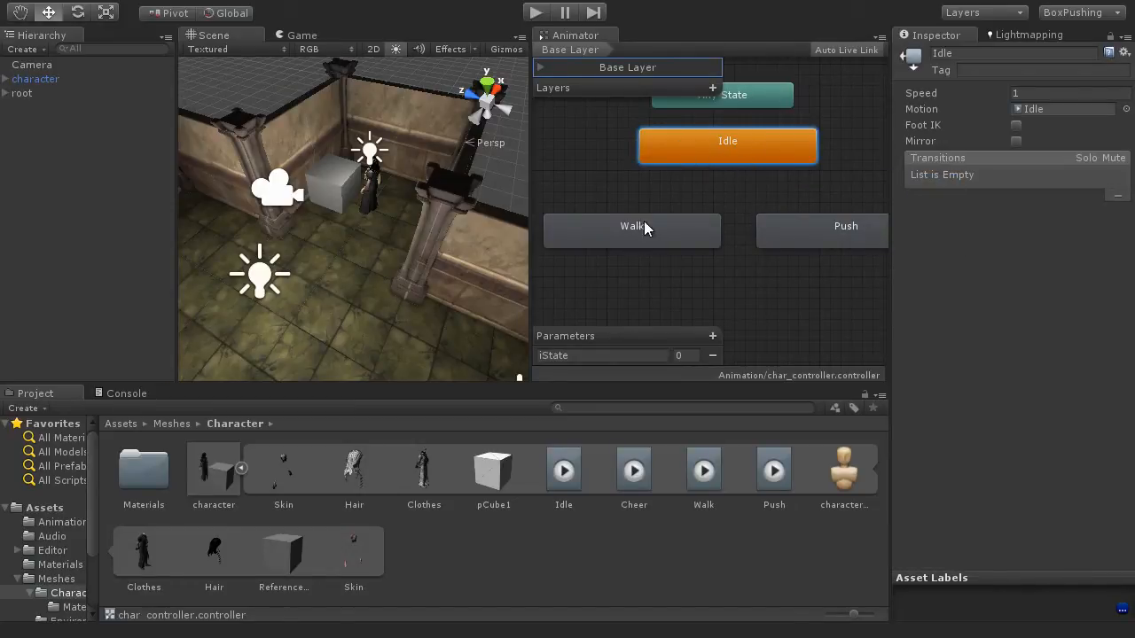
Step: Create a transition from the Idle state to the Walk state
{"action": "right_click", "coordinate": [700, 147]}
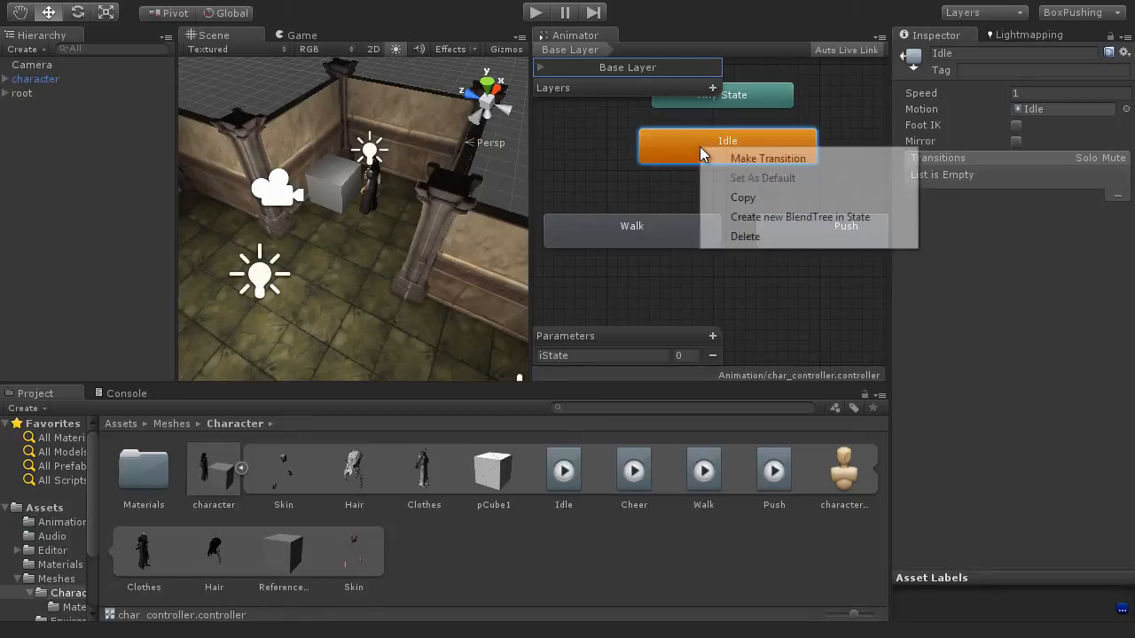
{"action": "left_click", "coordinate": [780, 158]}
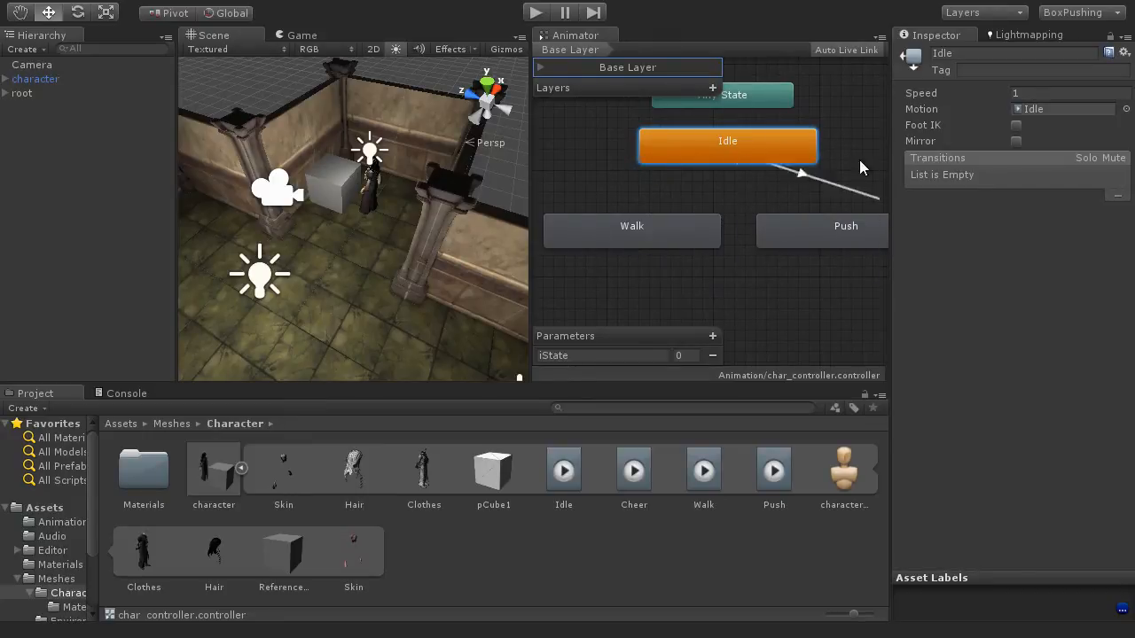
{"action": "left_click", "coordinate": [634, 226]}
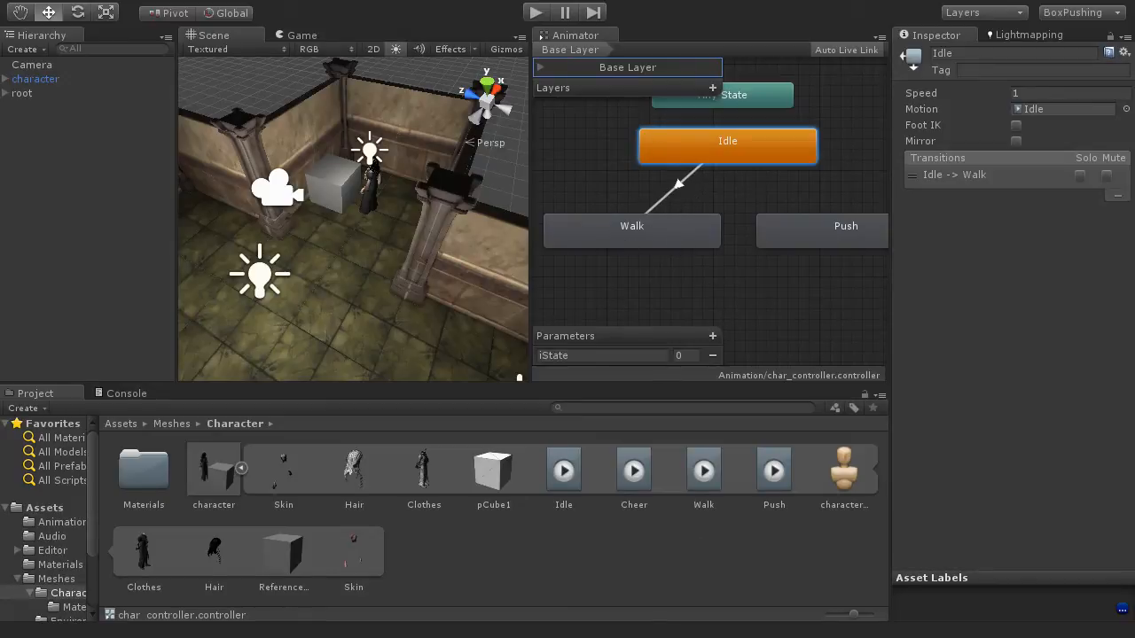
{"action": "key", "text": "Escape"}
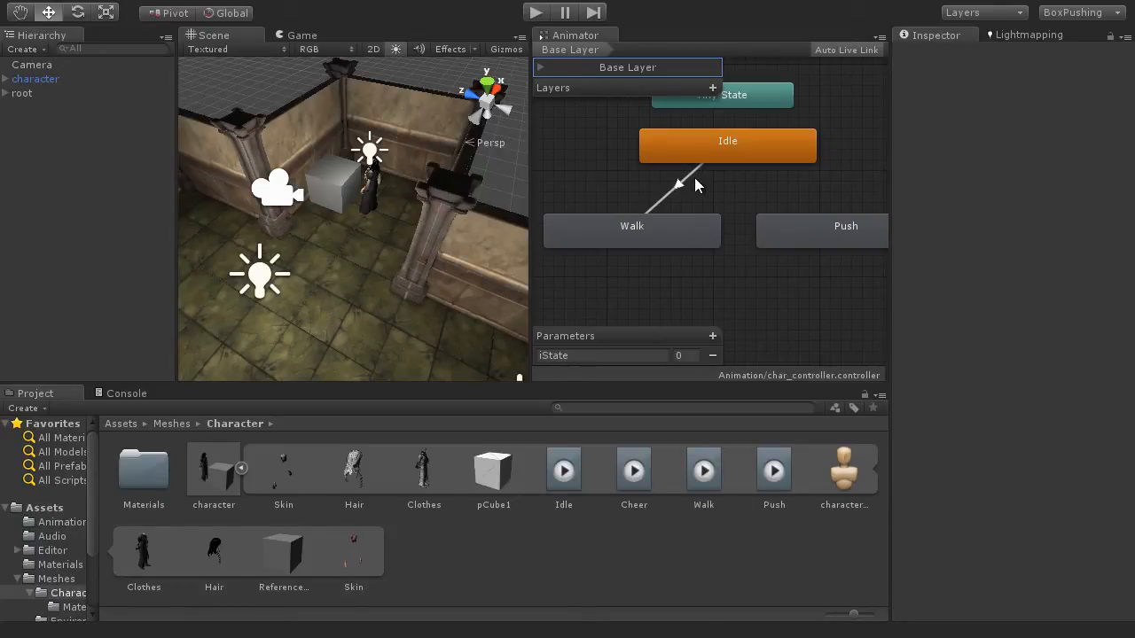
Step: Review the Idle and Walk states with their one-way transition, and run the game to watch how the states play
{"action": "left_click", "coordinate": [741, 157]}
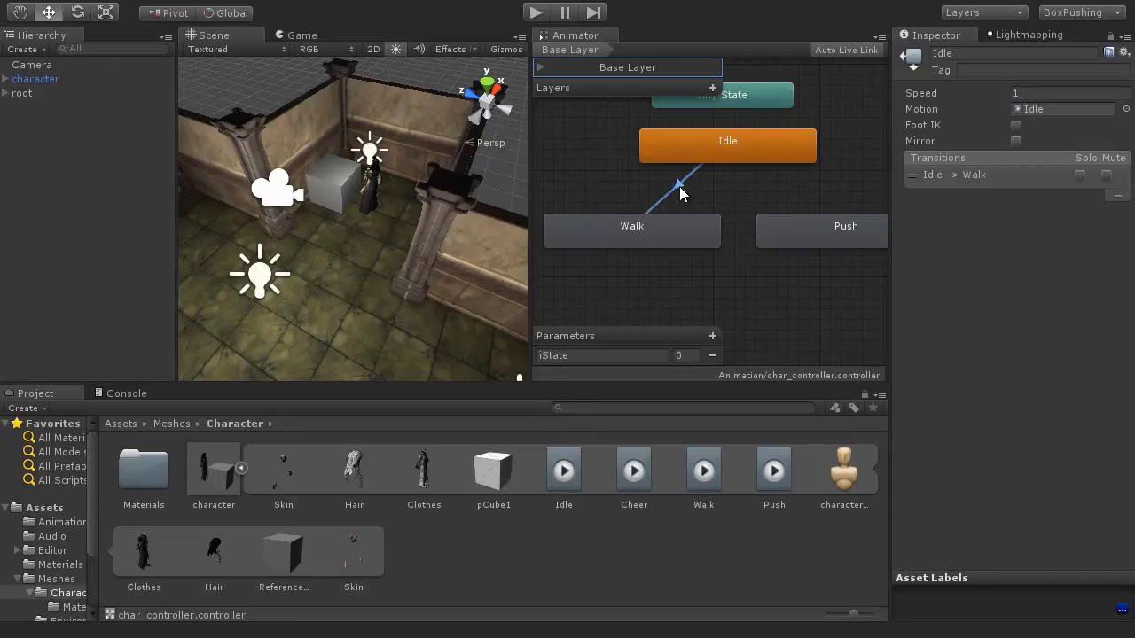
{"action": "left_click", "coordinate": [679, 186]}
{"action": "left_click", "coordinate": [642, 232]}
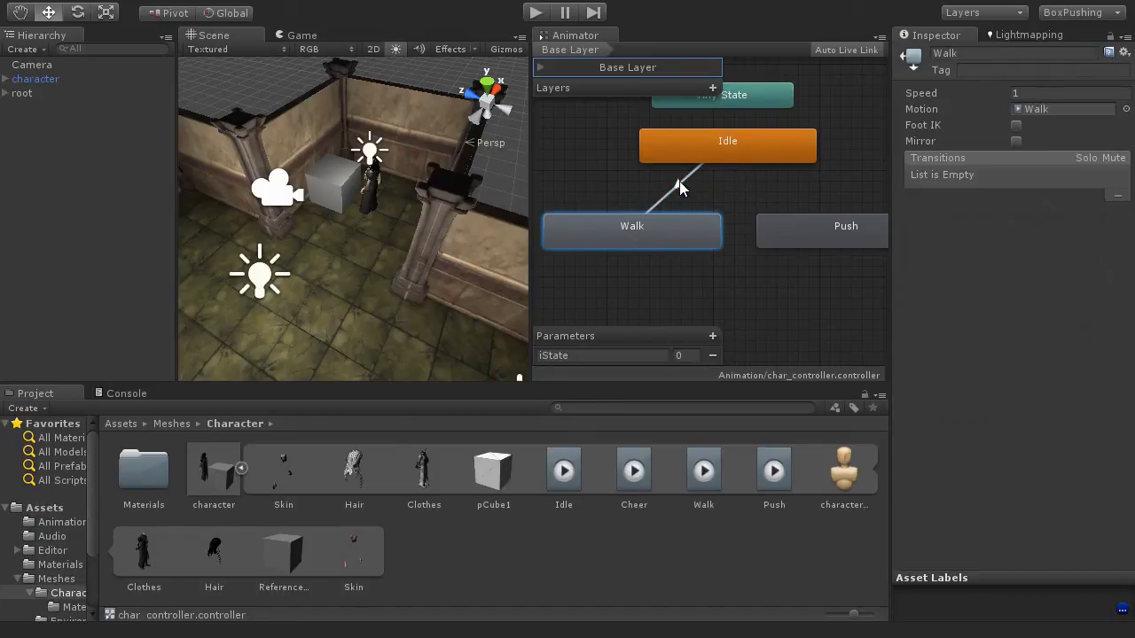
{"action": "left_click", "coordinate": [726, 145]}
{"action": "left_click", "coordinate": [643, 228]}
{"action": "left_click", "coordinate": [537, 14]}
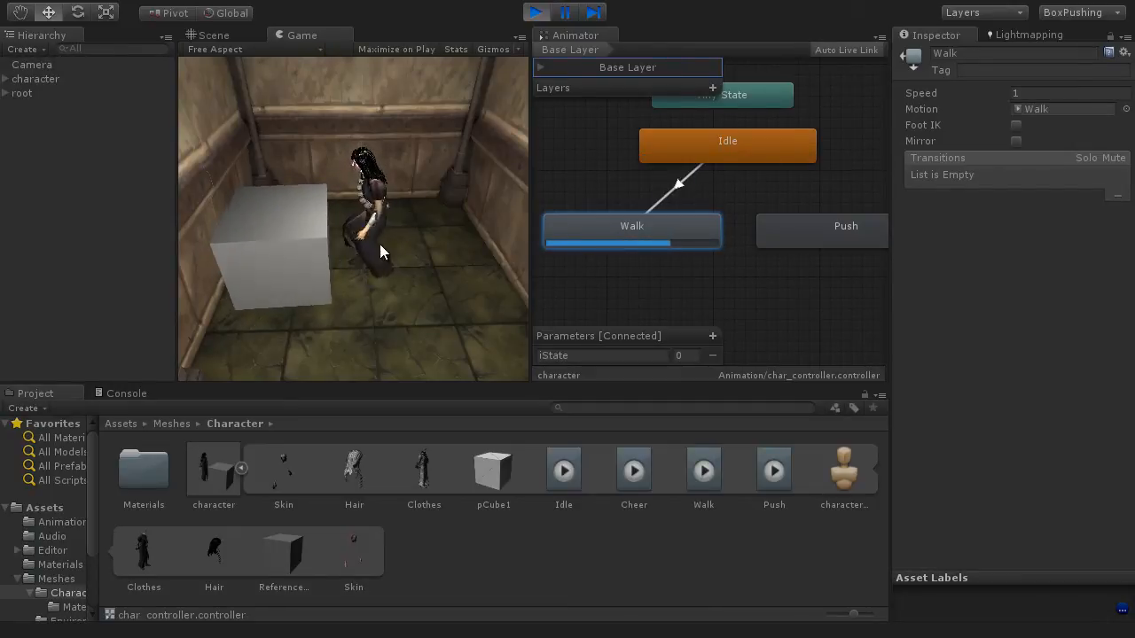
{"action": "left_click", "coordinate": [700, 156]}
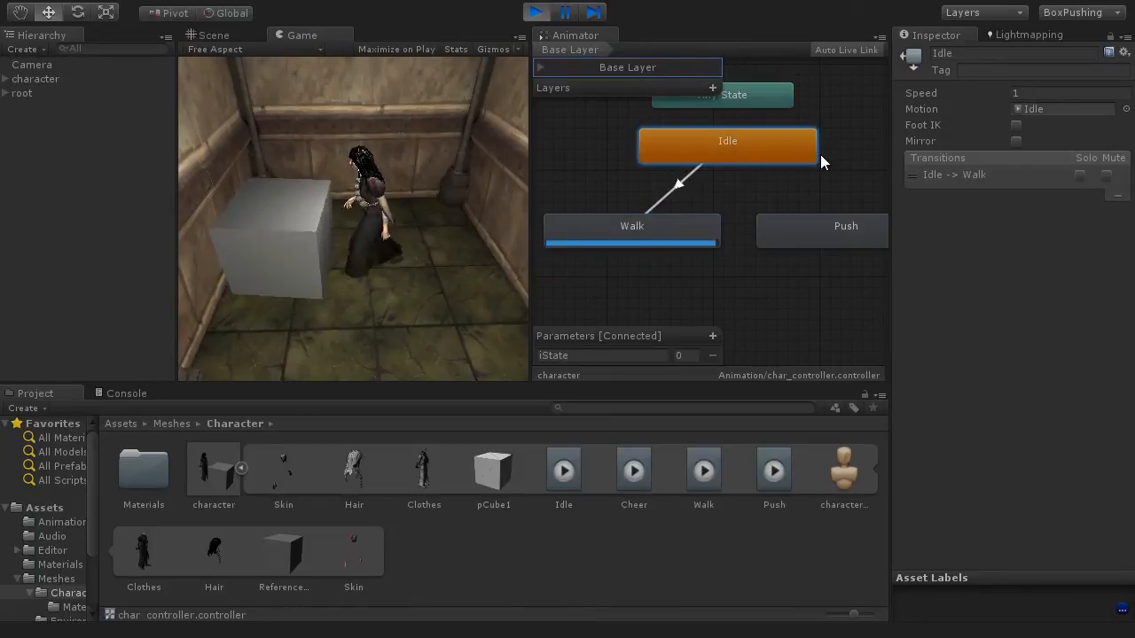
{"action": "left_click", "coordinate": [609, 242]}
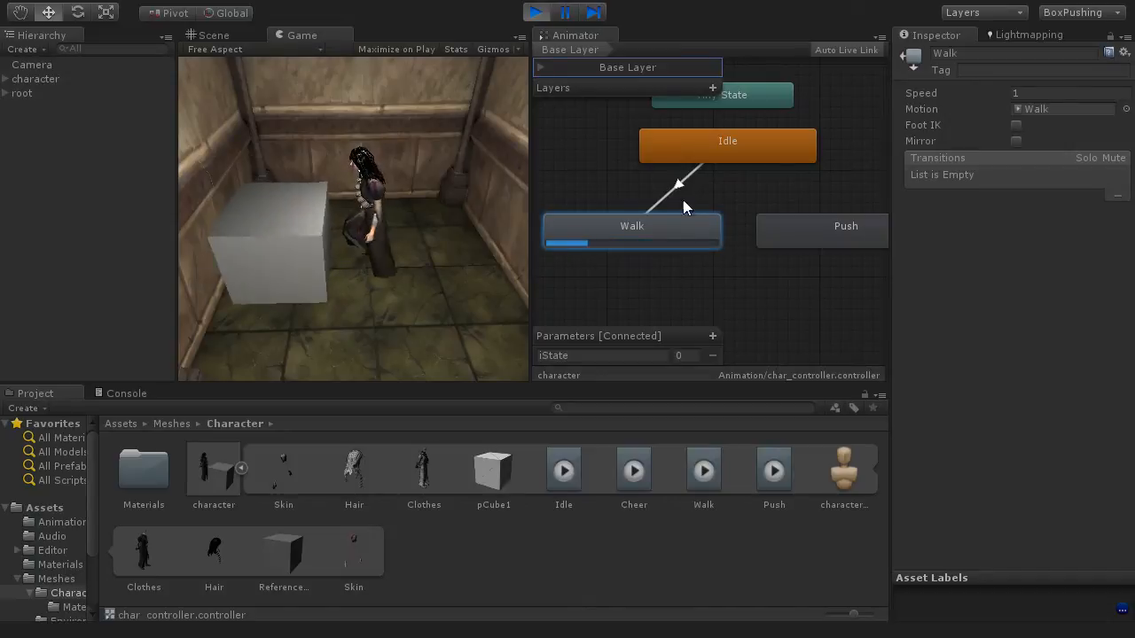
{"action": "left_click", "coordinate": [536, 13]}
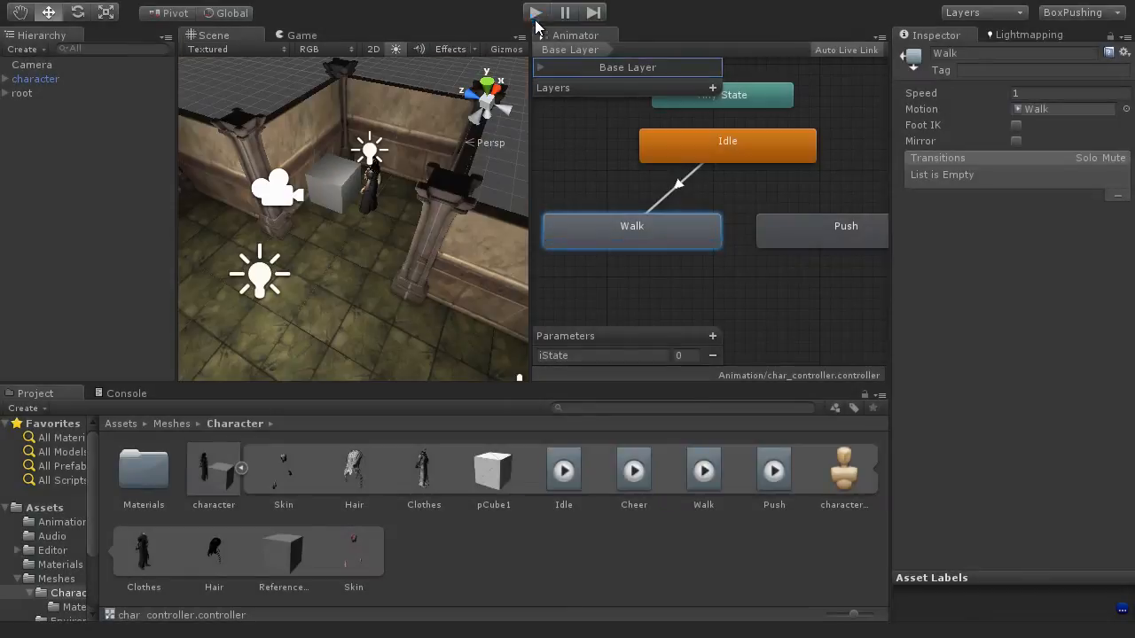
Step: Create a return transition from the Walk state to the Idle state
{"action": "right_click", "coordinate": [652, 227]}
{"action": "left_click", "coordinate": [705, 239]}
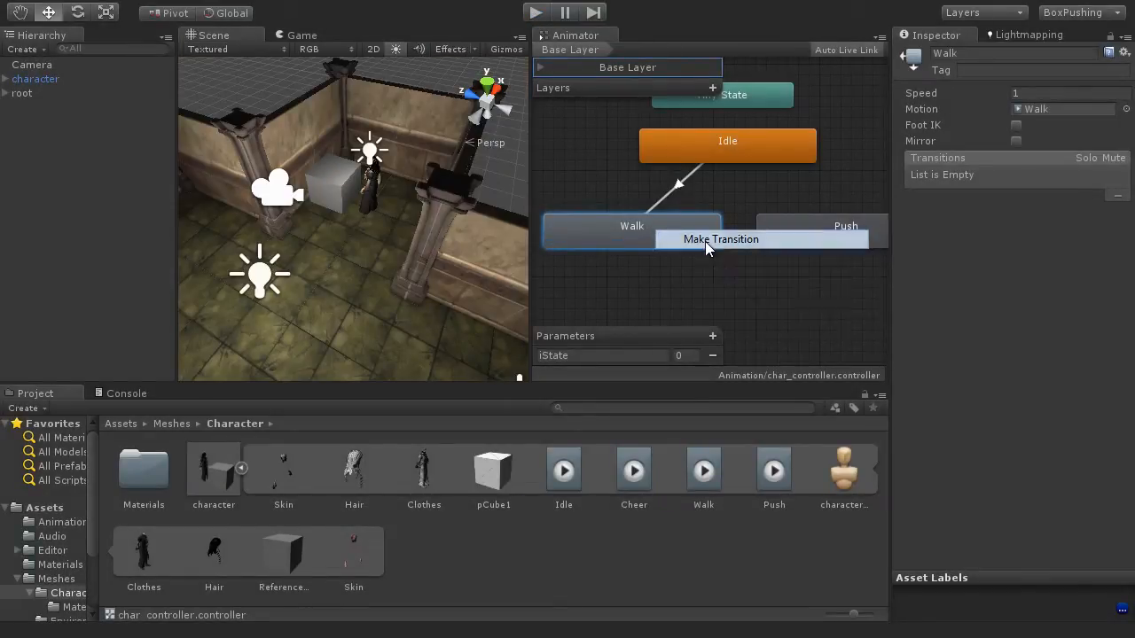
{"action": "left_click", "coordinate": [711, 163]}
{"action": "left_click", "coordinate": [751, 144]}
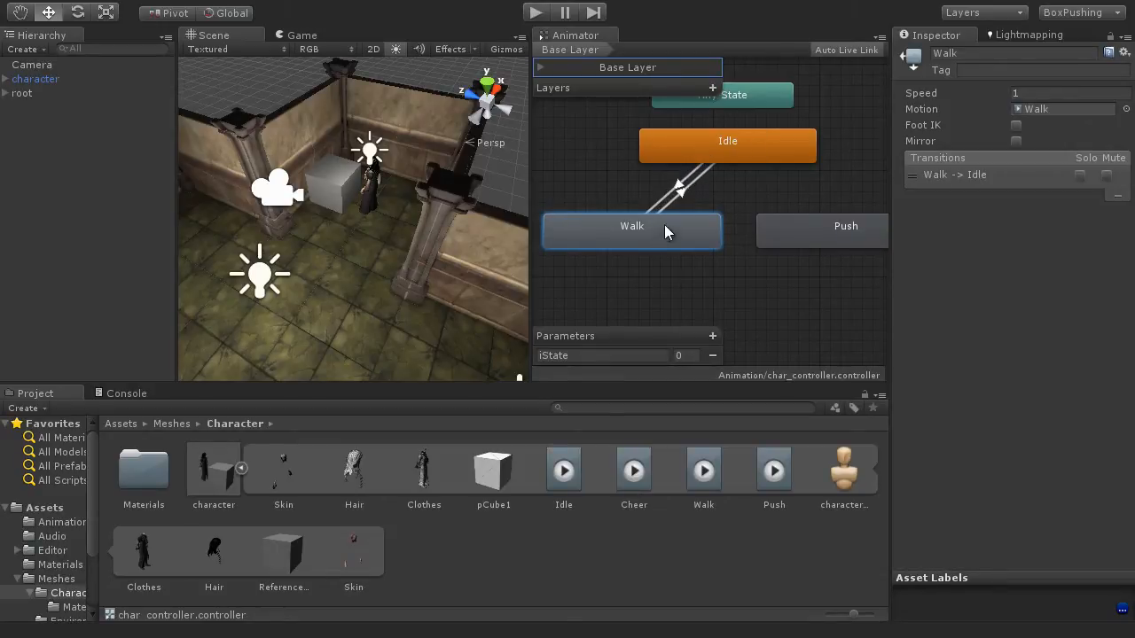
Step: Check both states' transitions and run the game to watch the character alternate between Idle and Walk
{"action": "left_click", "coordinate": [735, 145]}
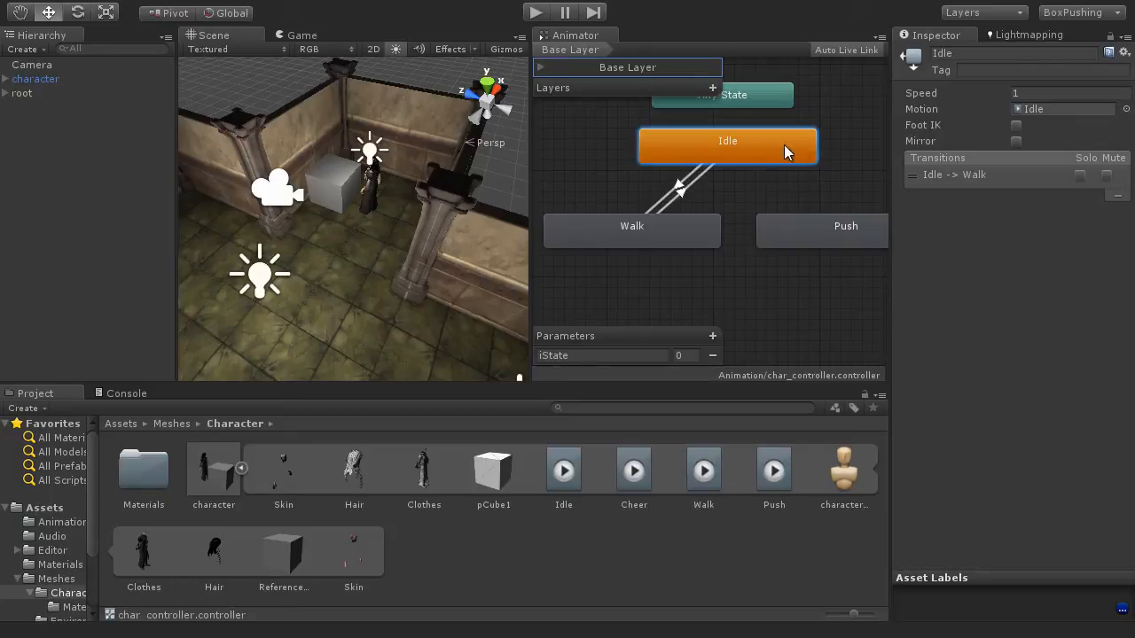
{"action": "left_click", "coordinate": [607, 241]}
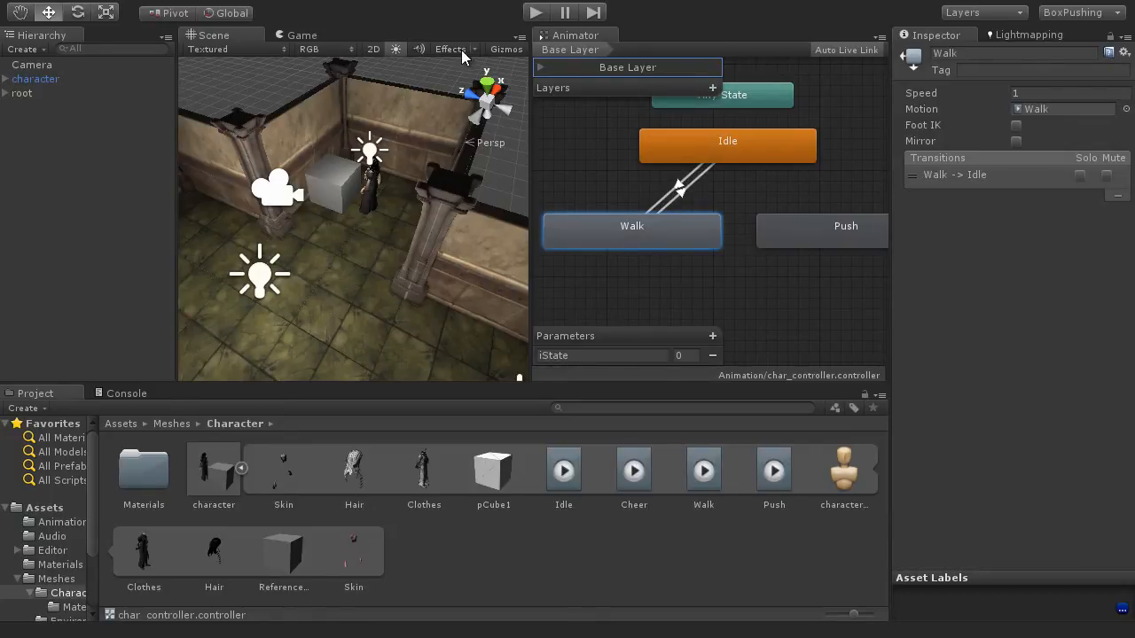
{"action": "left_click", "coordinate": [536, 12]}
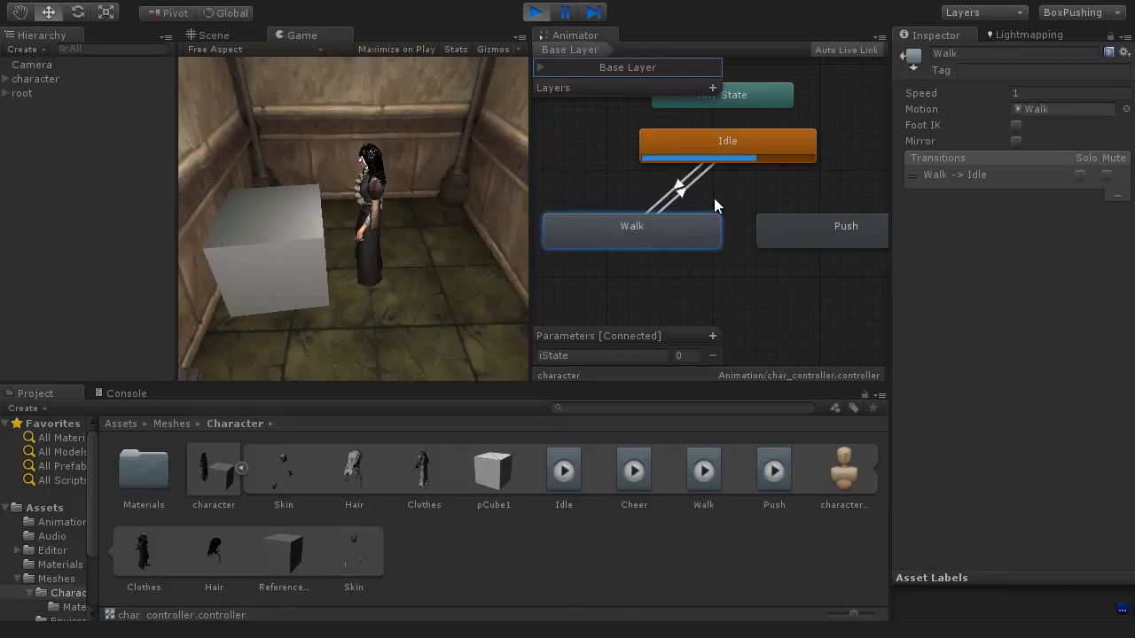
{"action": "left_click", "coordinate": [725, 142]}
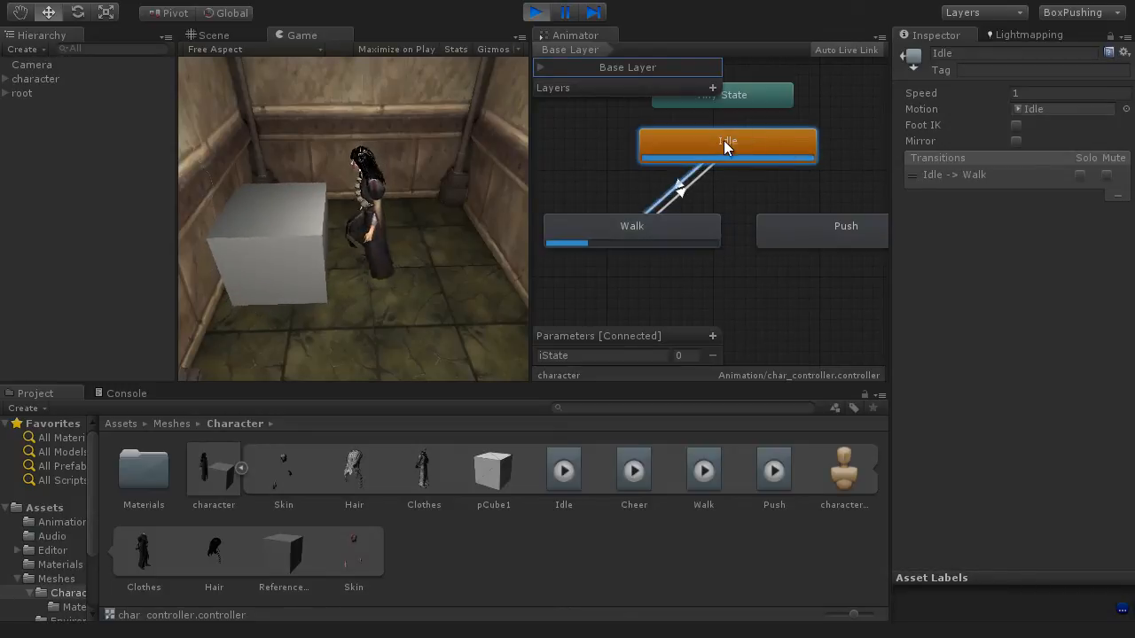
{"action": "left_click", "coordinate": [628, 227]}
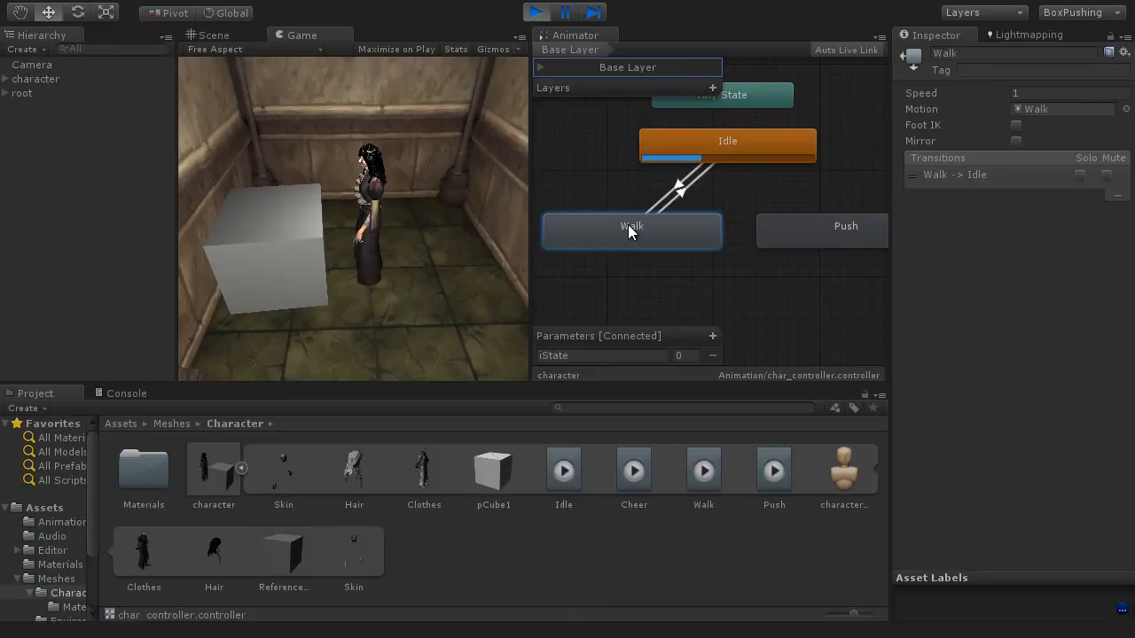
{"action": "left_click", "coordinate": [736, 140]}
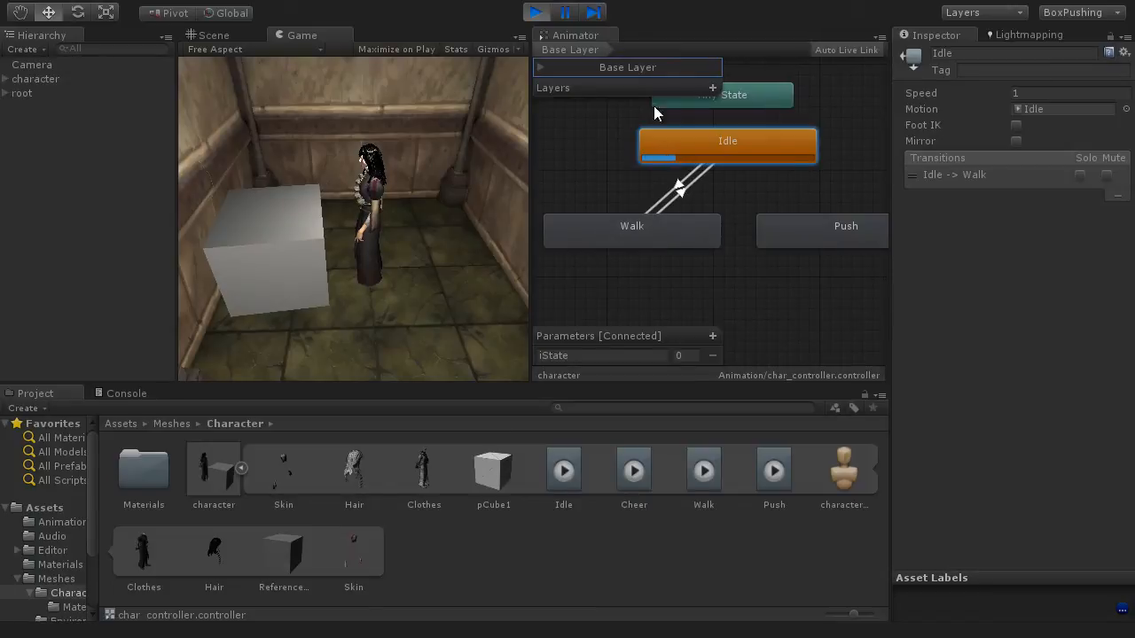
{"action": "left_click", "coordinate": [537, 12]}
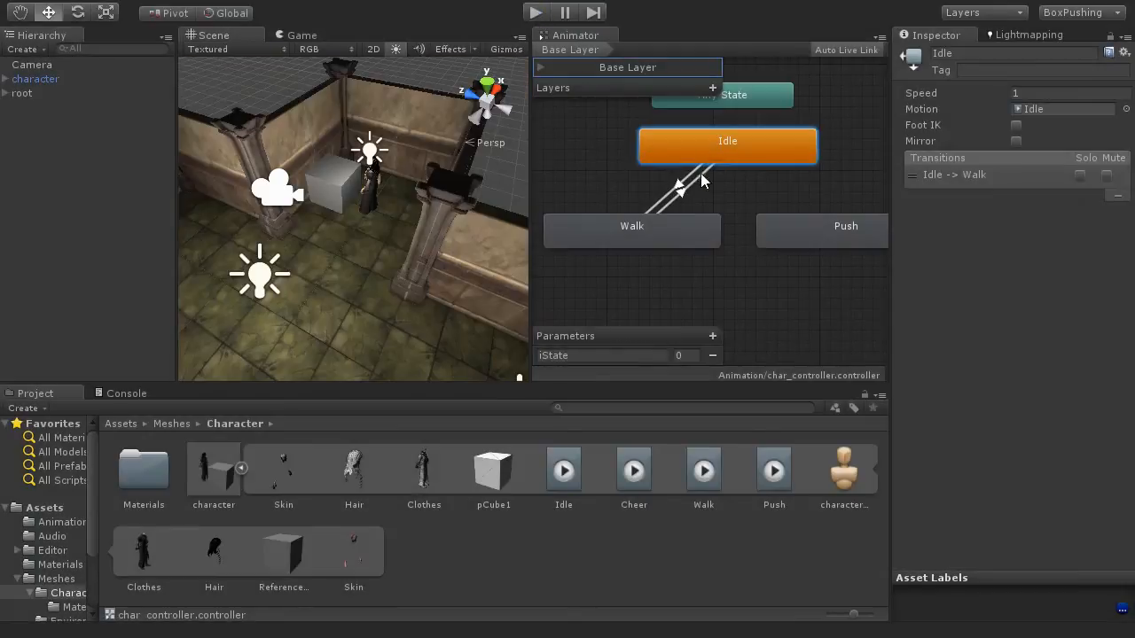
Step: Examine the Idle to Walk transition's blend region on its timeline, scrubbing through it and playing its preview
{"action": "left_click", "coordinate": [675, 188]}
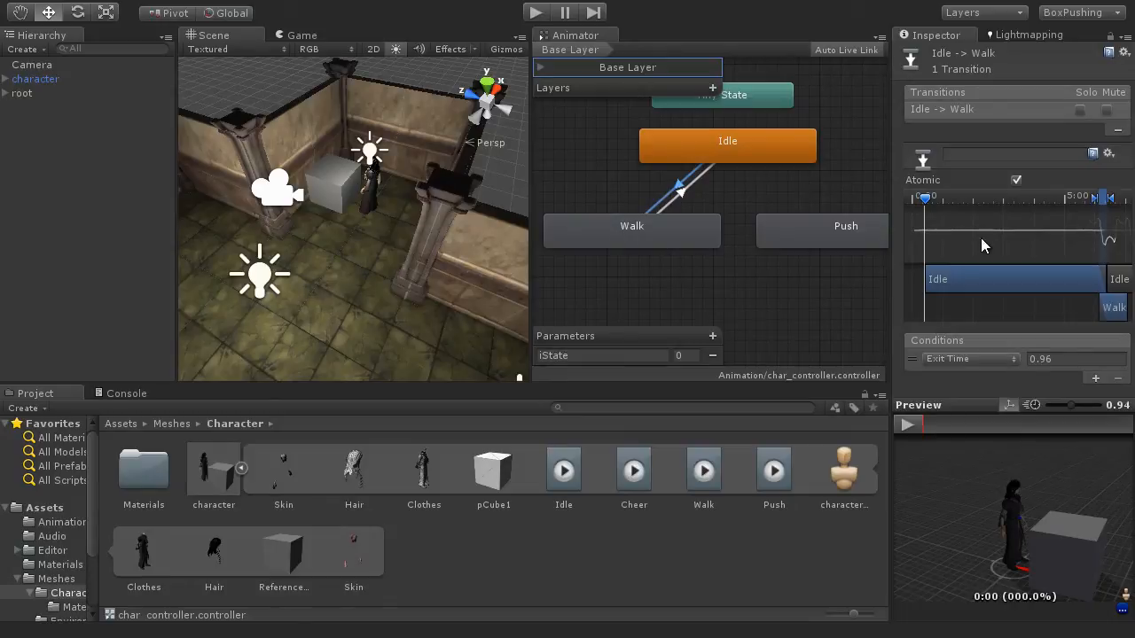
{"action": "left_click_drag", "start_coordinate": [924, 202], "coordinate": [1092, 206]}
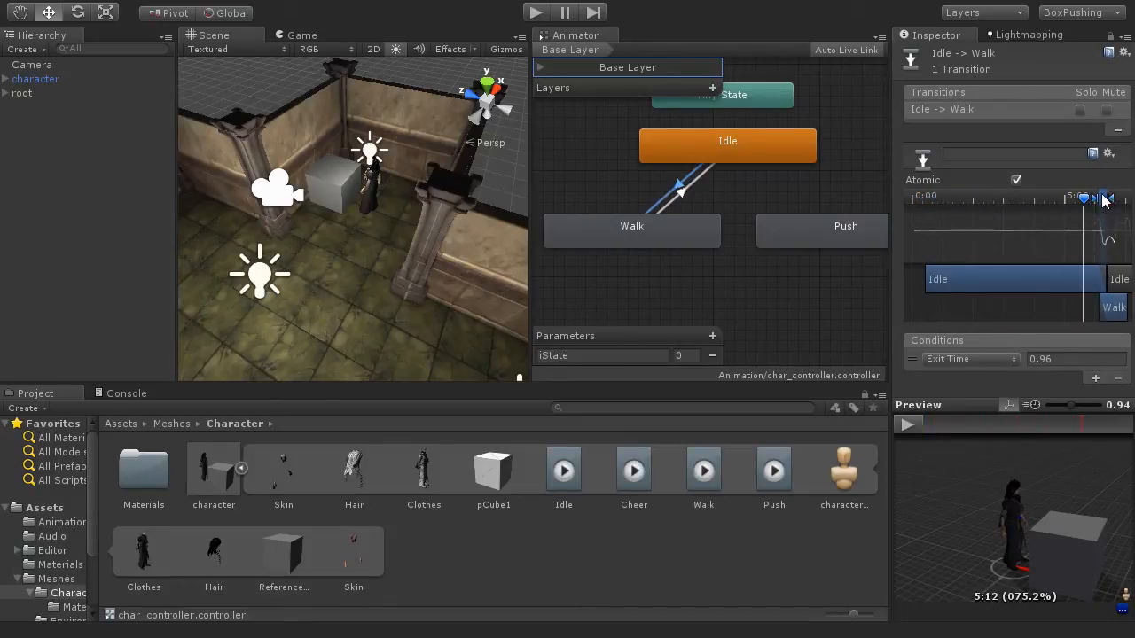
{"action": "scroll", "coordinate": [1091, 265], "scroll_direction": "up", "scroll_amount": 8}
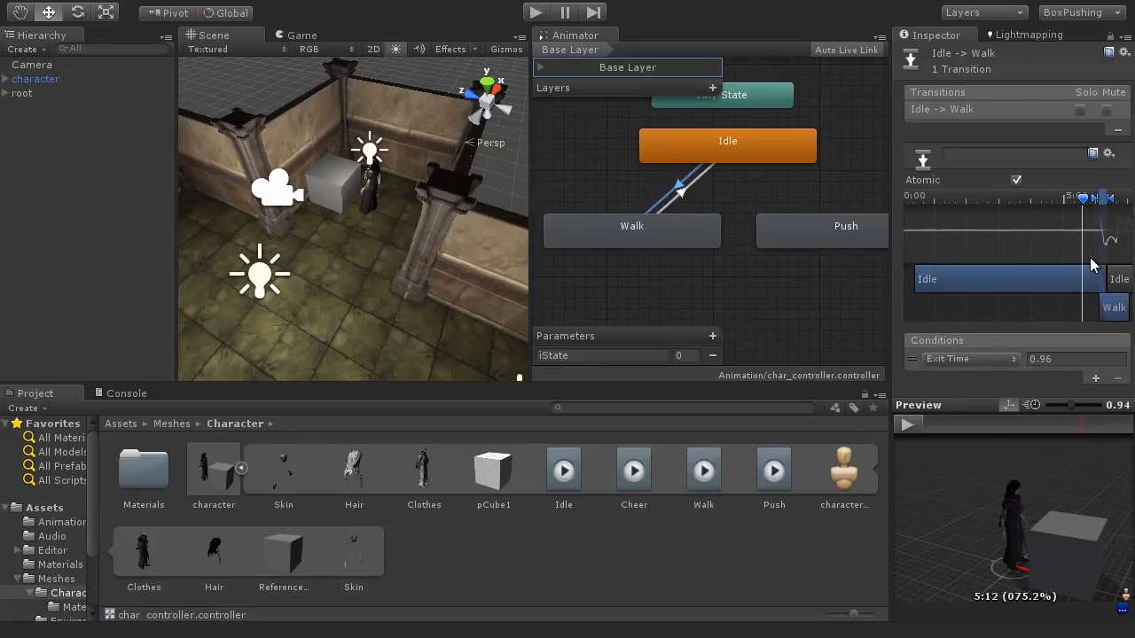
{"action": "scroll", "coordinate": [1091, 265], "scroll_direction": "up", "scroll_amount": 6}
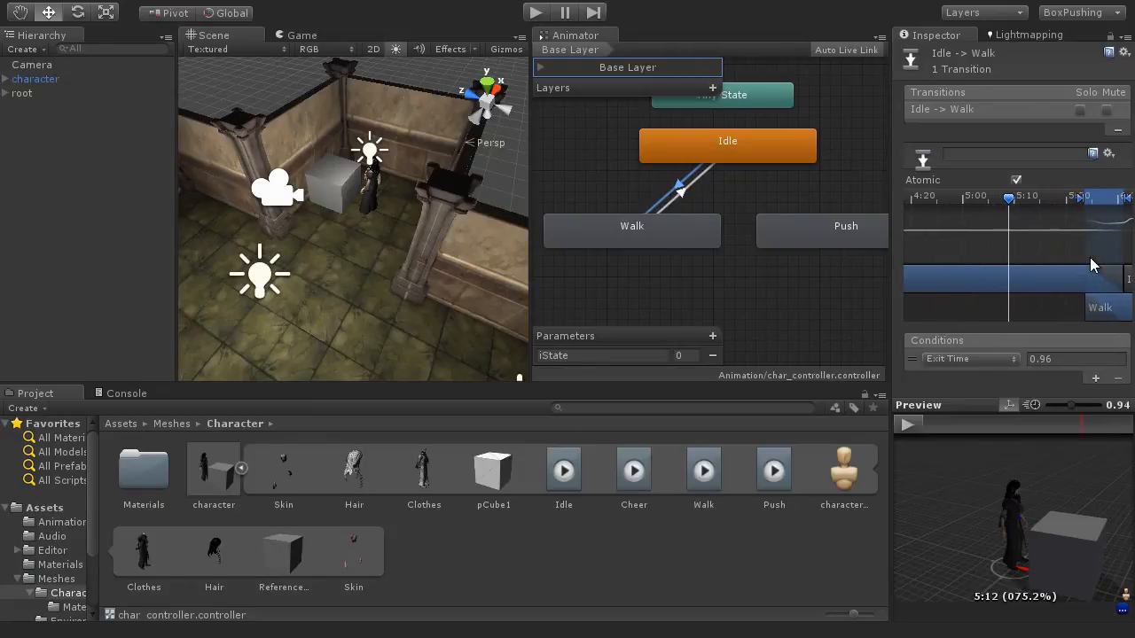
{"action": "middle_click_drag", "start_coordinate": [1065, 305], "coordinate": [972, 310]}
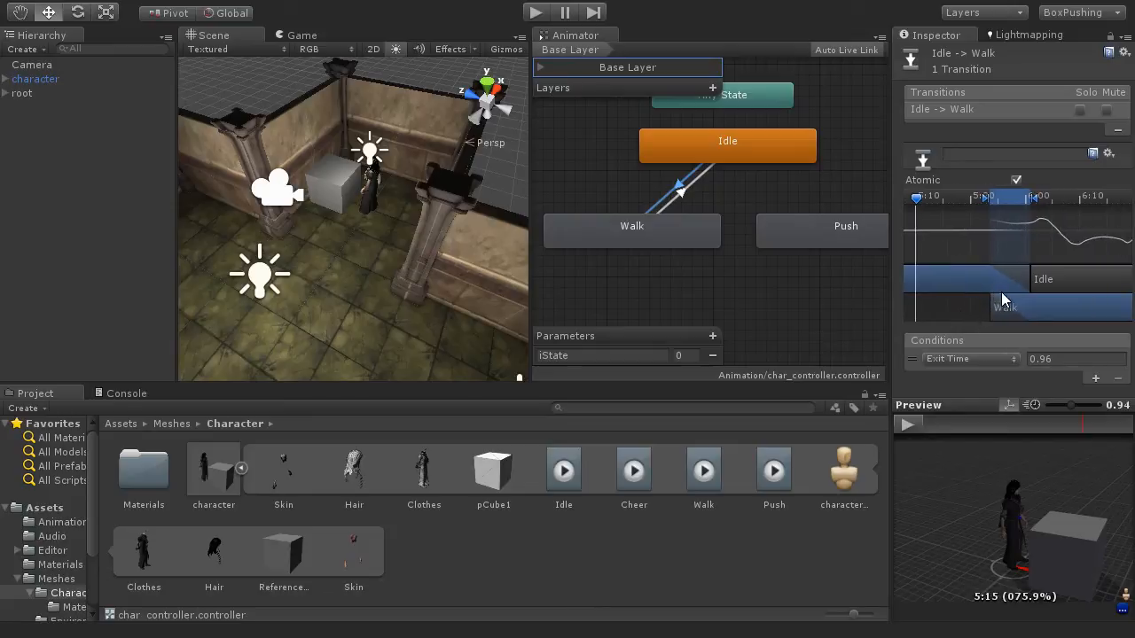
{"action": "left_click_drag", "start_coordinate": [918, 198], "coordinate": [964, 220]}
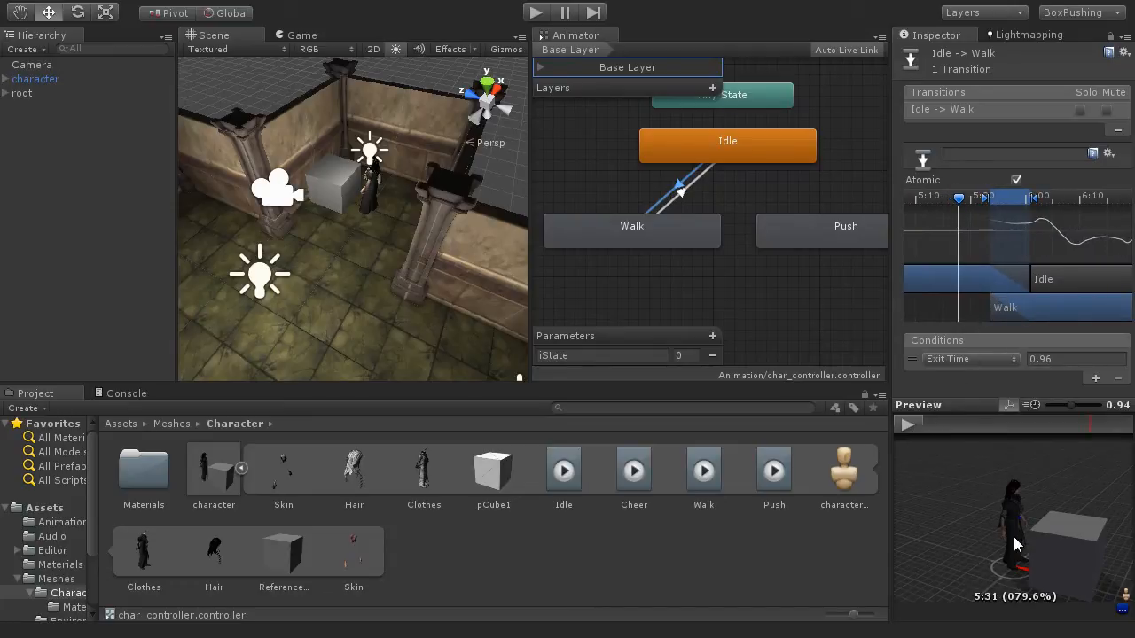
{"action": "left_click", "coordinate": [909, 425]}
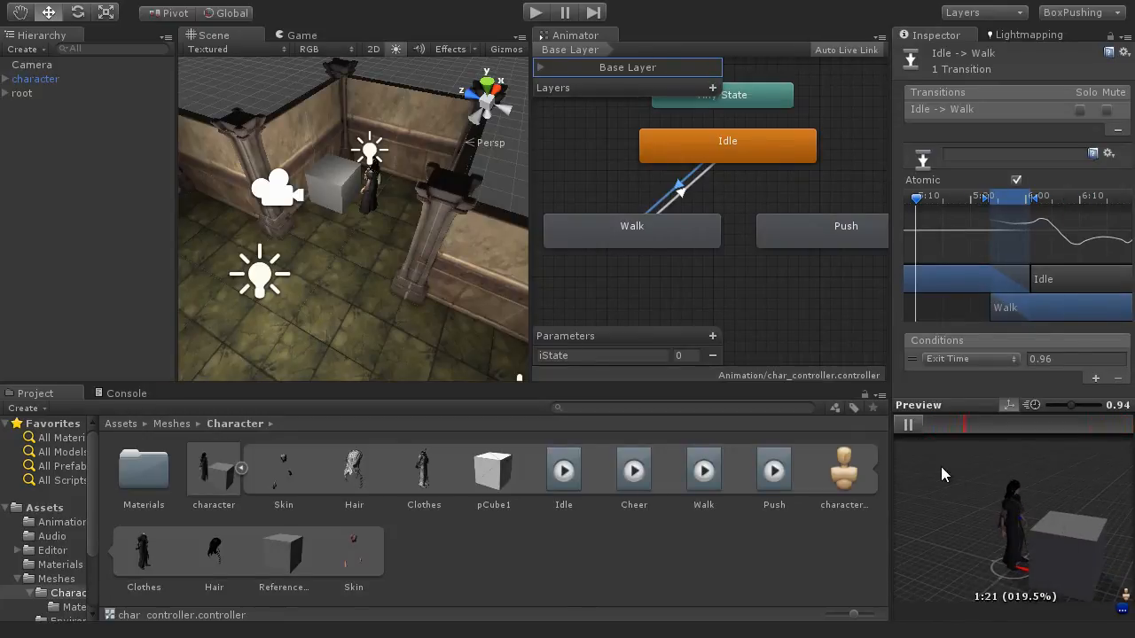
{"action": "left_click", "coordinate": [910, 426]}
Step: Review the Idle to Walk transition's conditions and open its Exit Time value for editing
{"action": "left_click", "coordinate": [731, 147]}
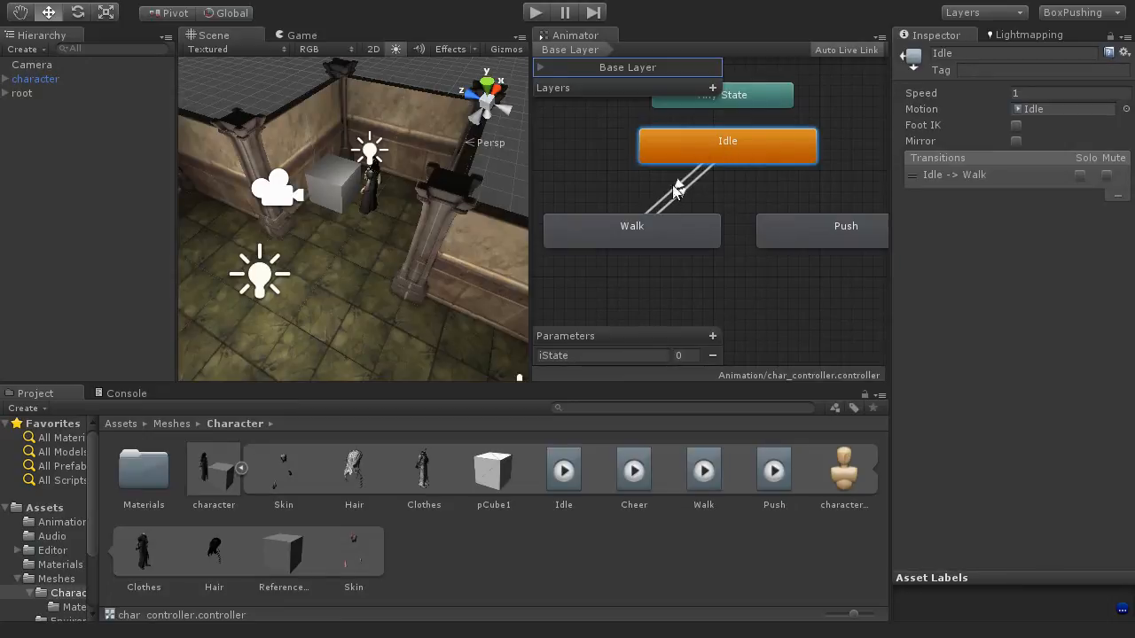
{"action": "left_click", "coordinate": [657, 232]}
{"action": "left_click", "coordinate": [677, 188]}
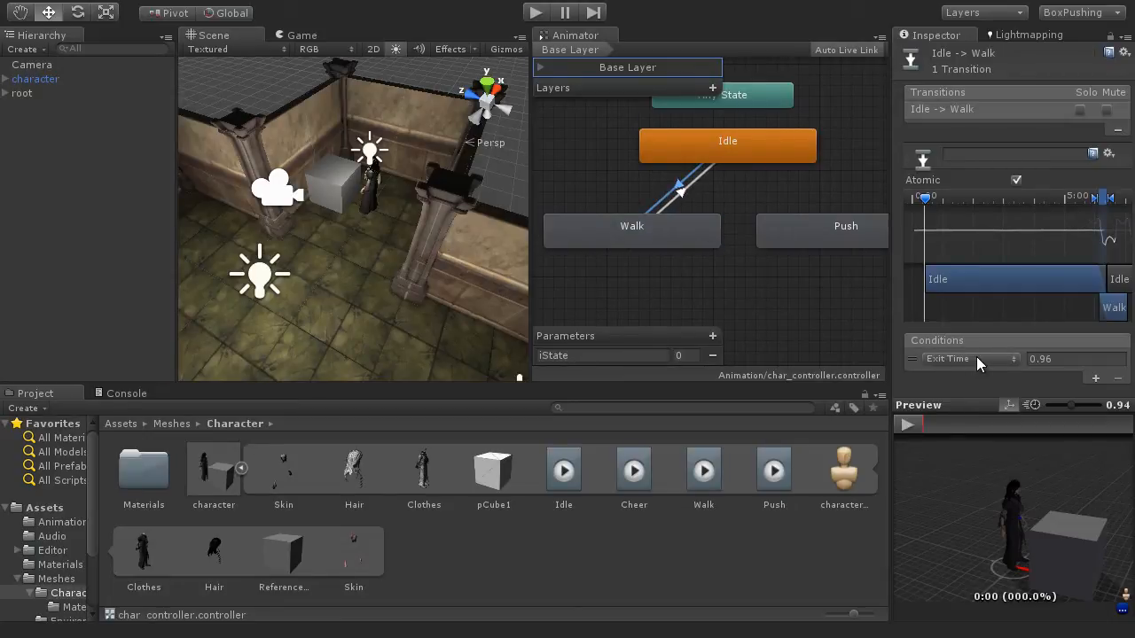
{"action": "left_click", "coordinate": [1039, 359]}
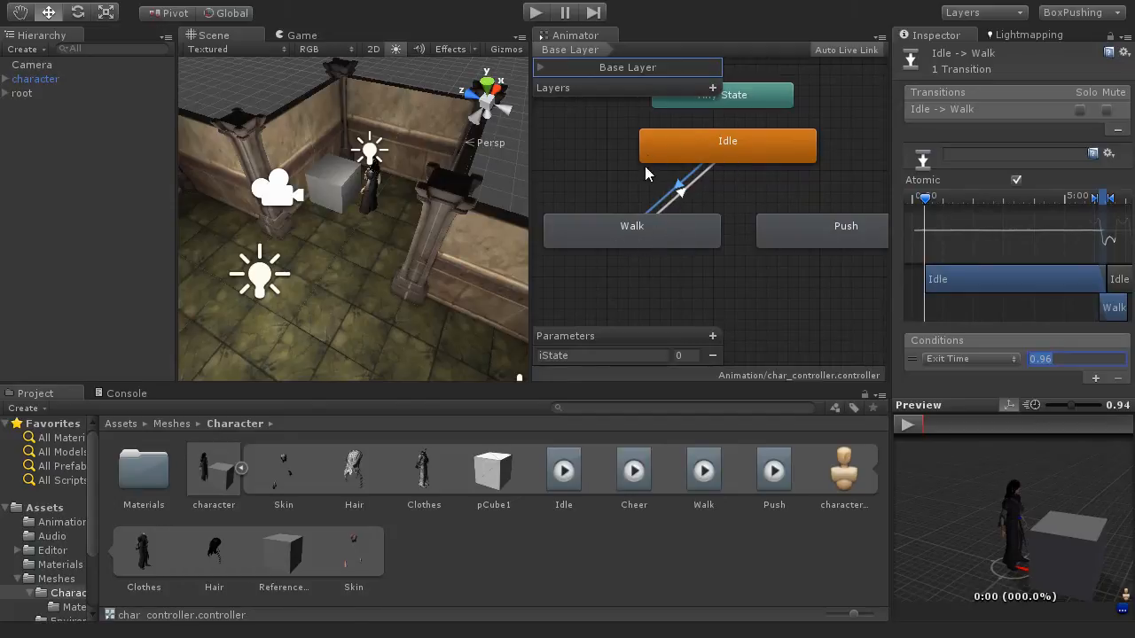
Step: Change the Idle to Walk transition's condition from Exit Time to iState Equals 1
{"action": "left_click", "coordinate": [740, 151]}
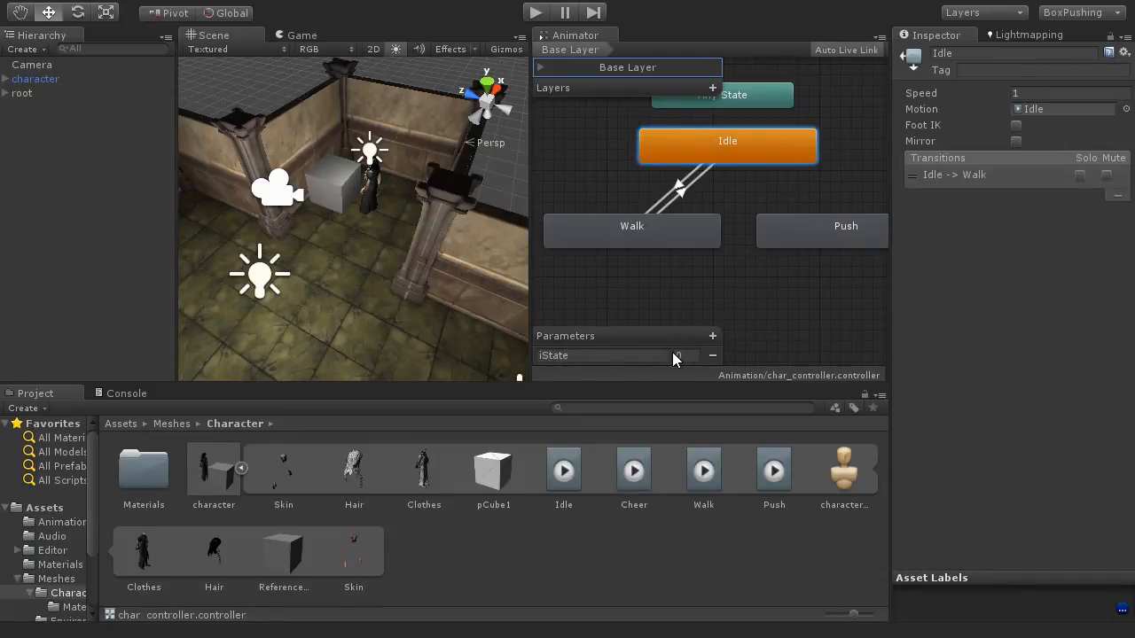
{"action": "left_click", "coordinate": [680, 189]}
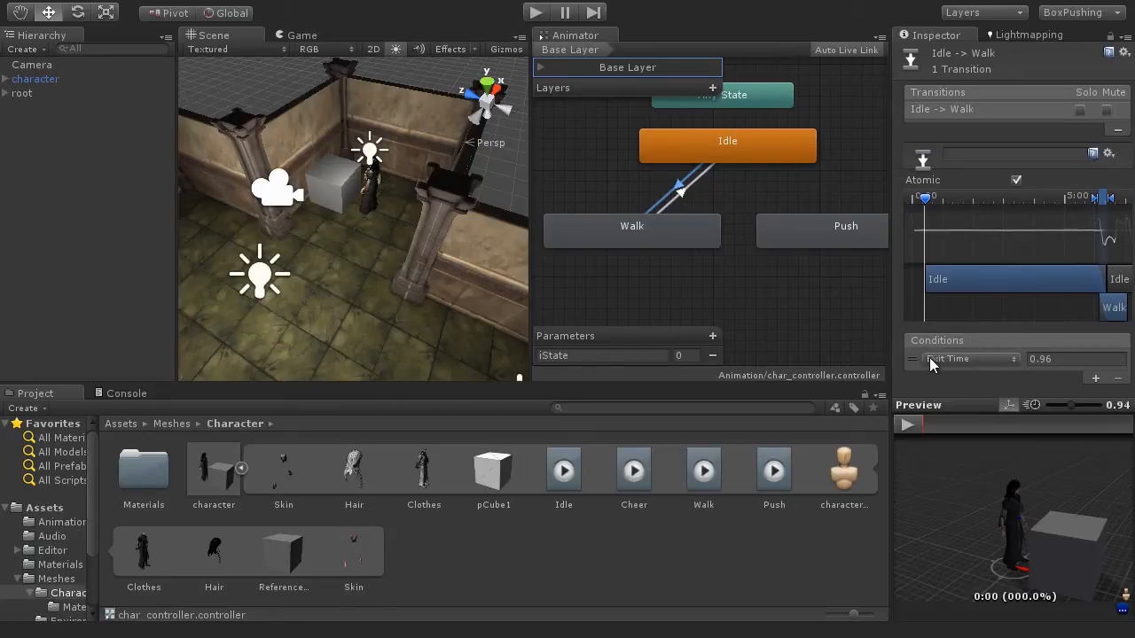
{"action": "left_click", "coordinate": [974, 359]}
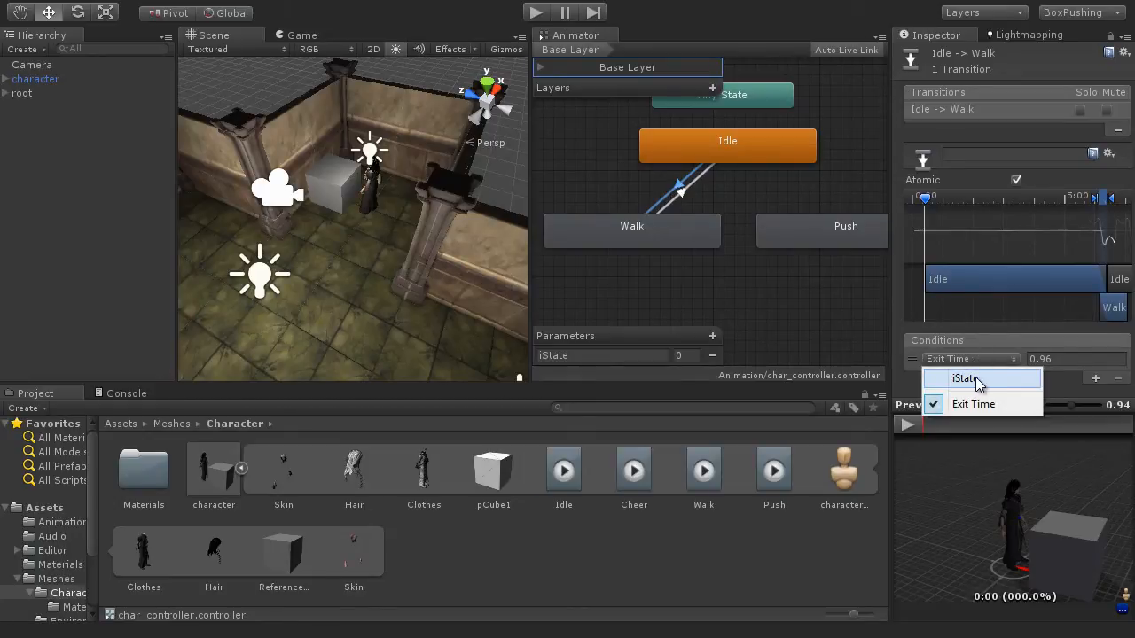
{"action": "left_click", "coordinate": [976, 379]}
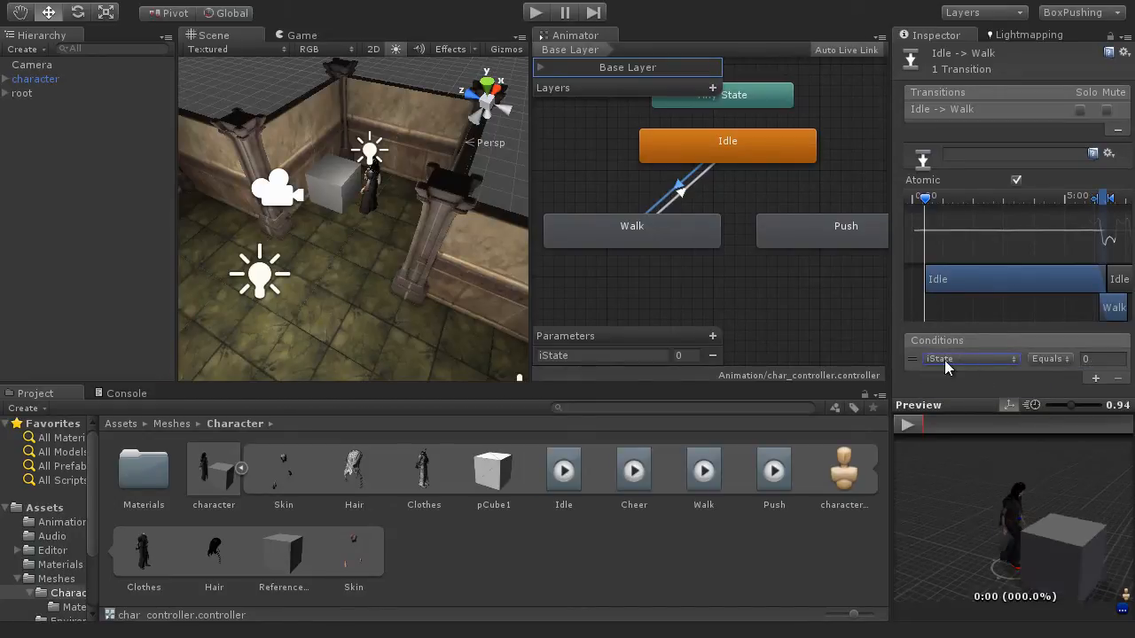
{"action": "left_click", "coordinate": [1102, 359]}
{"action": "type", "text": "1"}
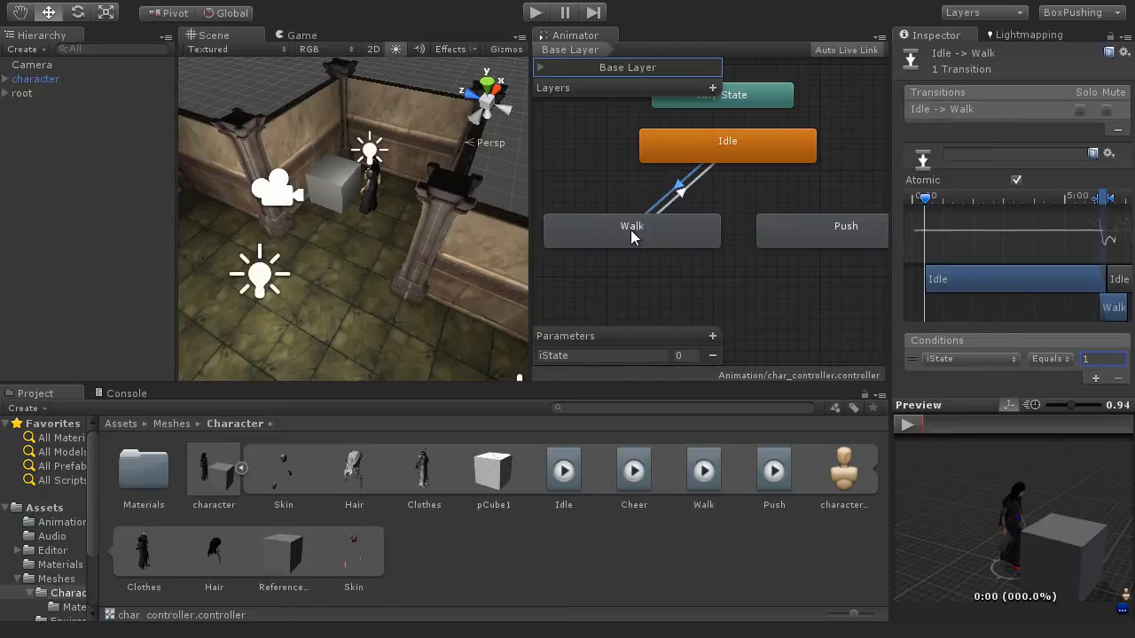
Step: Change the Walk to Idle transition's condition from Exit Time to iState NotEqual 1
{"action": "left_click", "coordinate": [682, 188]}
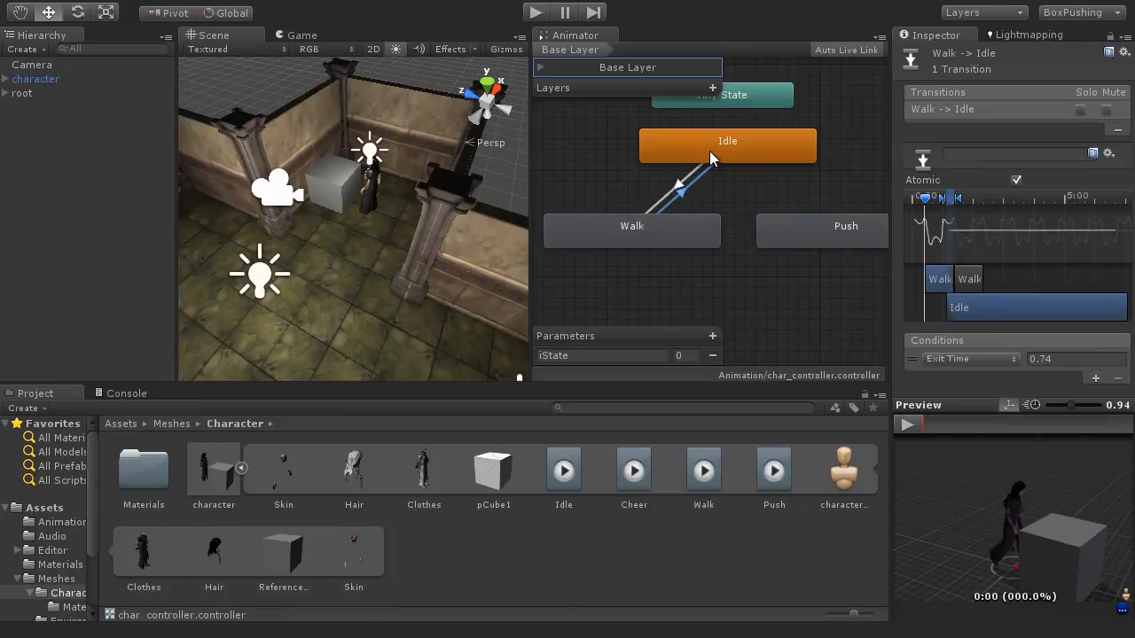
{"action": "left_click", "coordinate": [940, 361]}
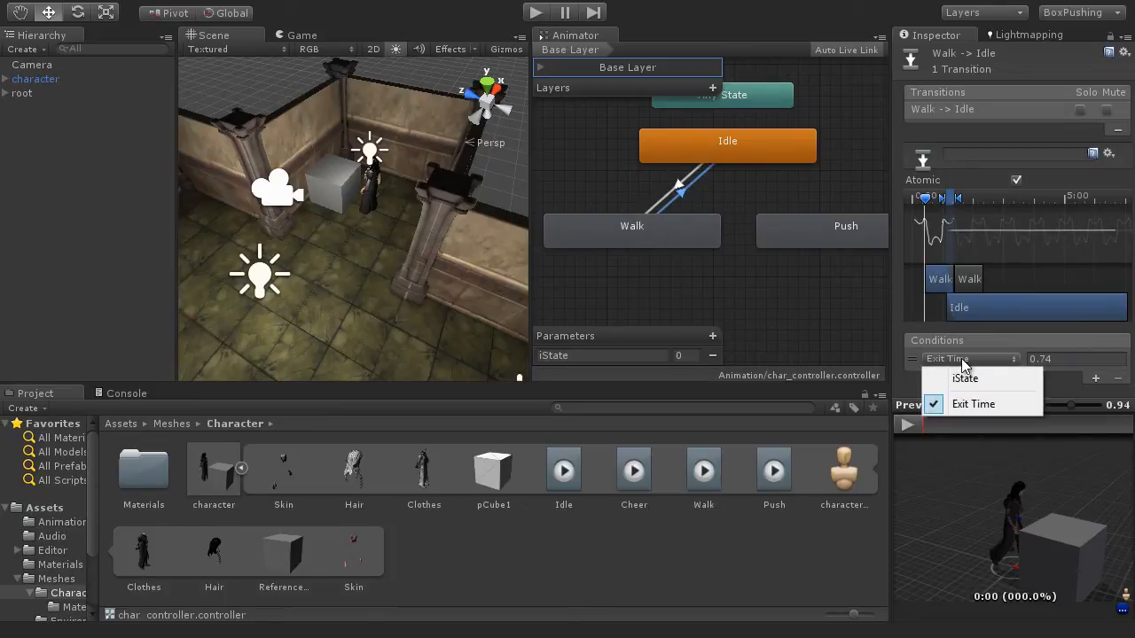
{"action": "left_click", "coordinate": [965, 378]}
{"action": "left_click", "coordinate": [1052, 359]}
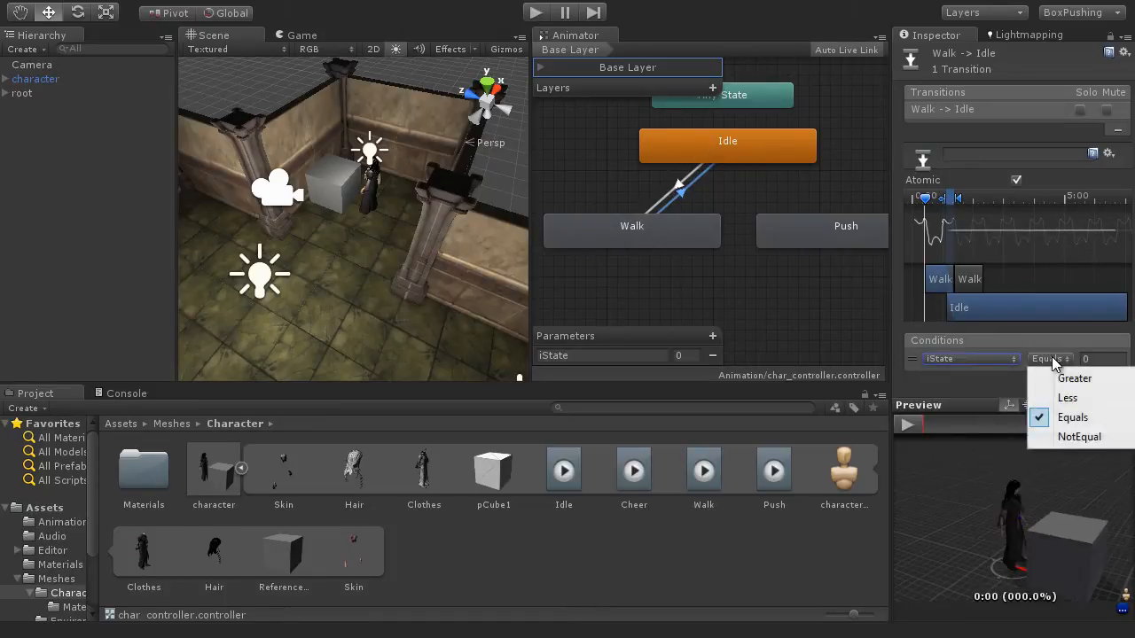
{"action": "left_click", "coordinate": [1077, 437]}
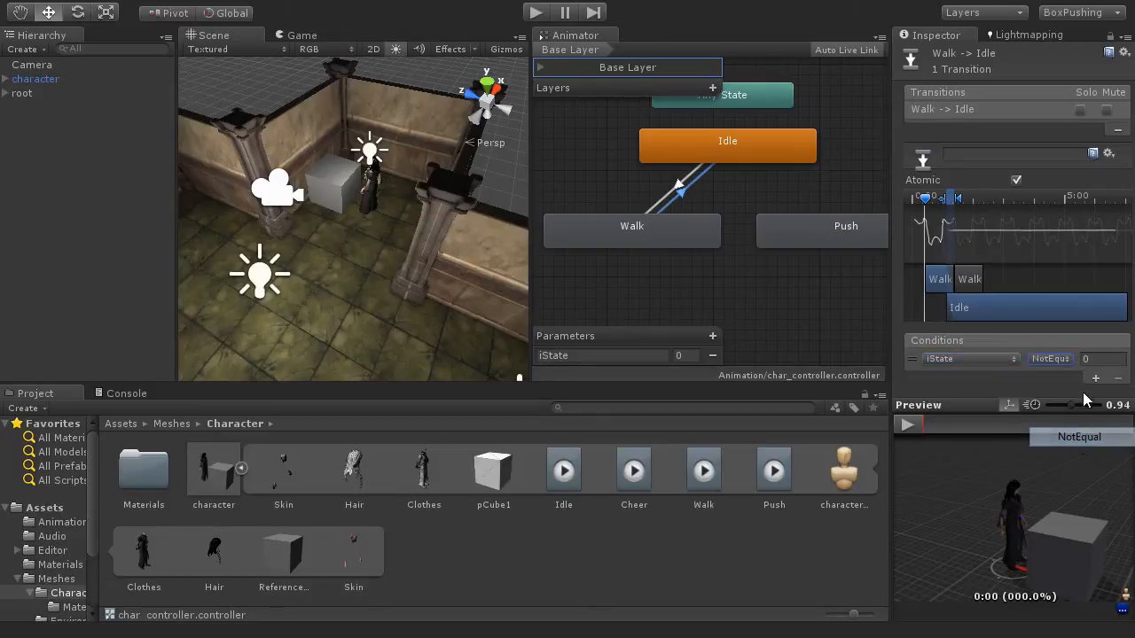
{"action": "left_click", "coordinate": [1111, 359]}
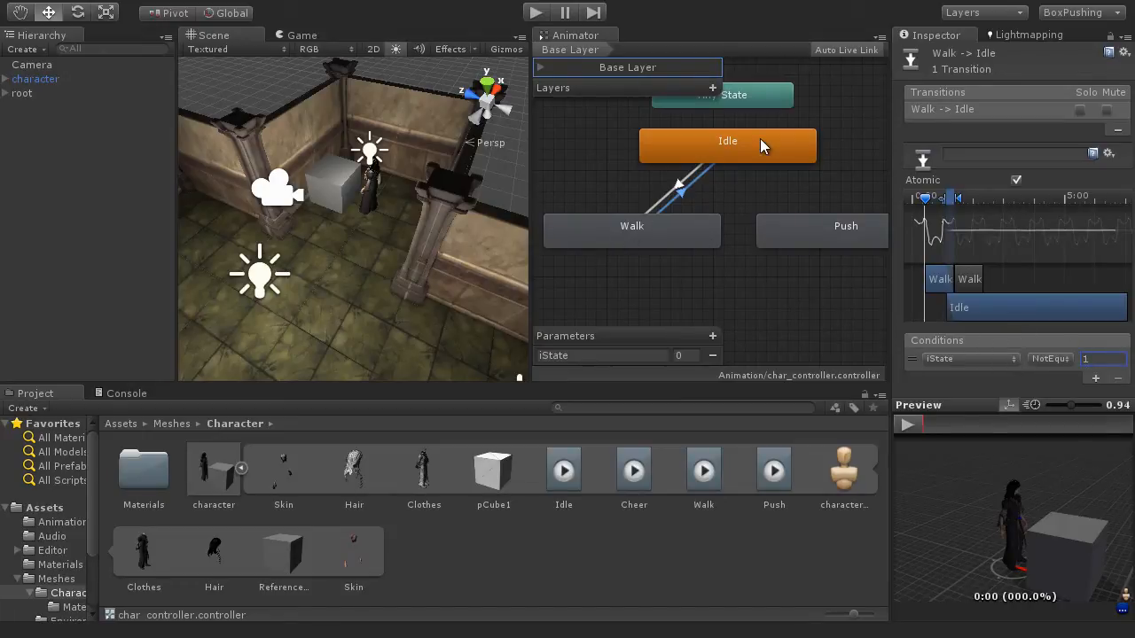
Step: Run the game with the character selected, test iState at 1, 0 and 1 again, and stop the game
{"action": "left_click", "coordinate": [538, 13]}
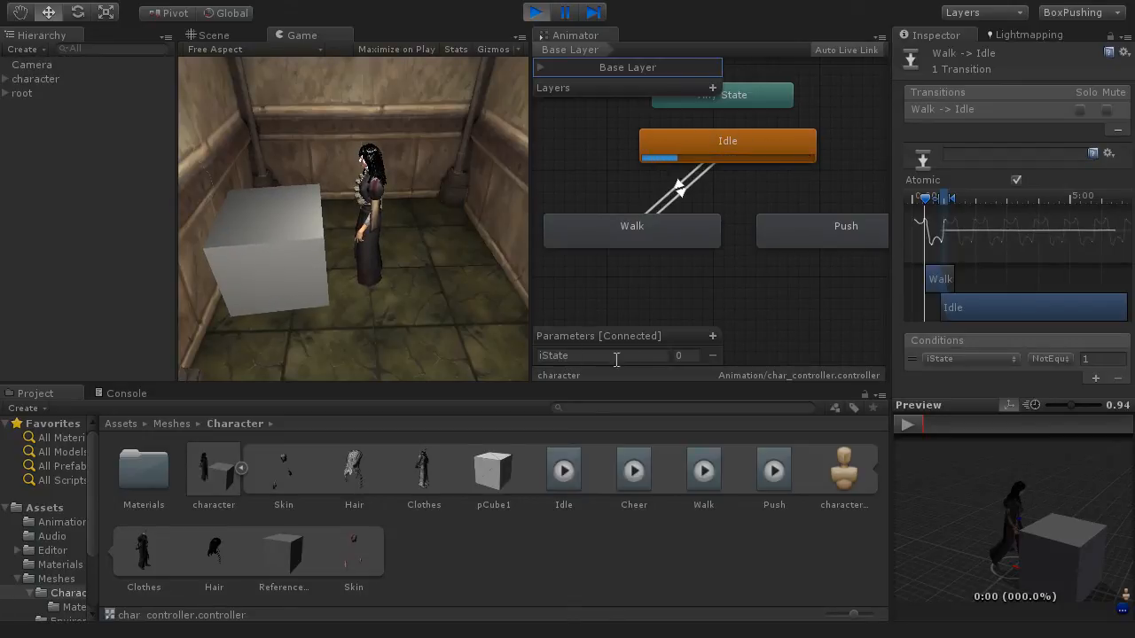
{"action": "left_click", "coordinate": [58, 78]}
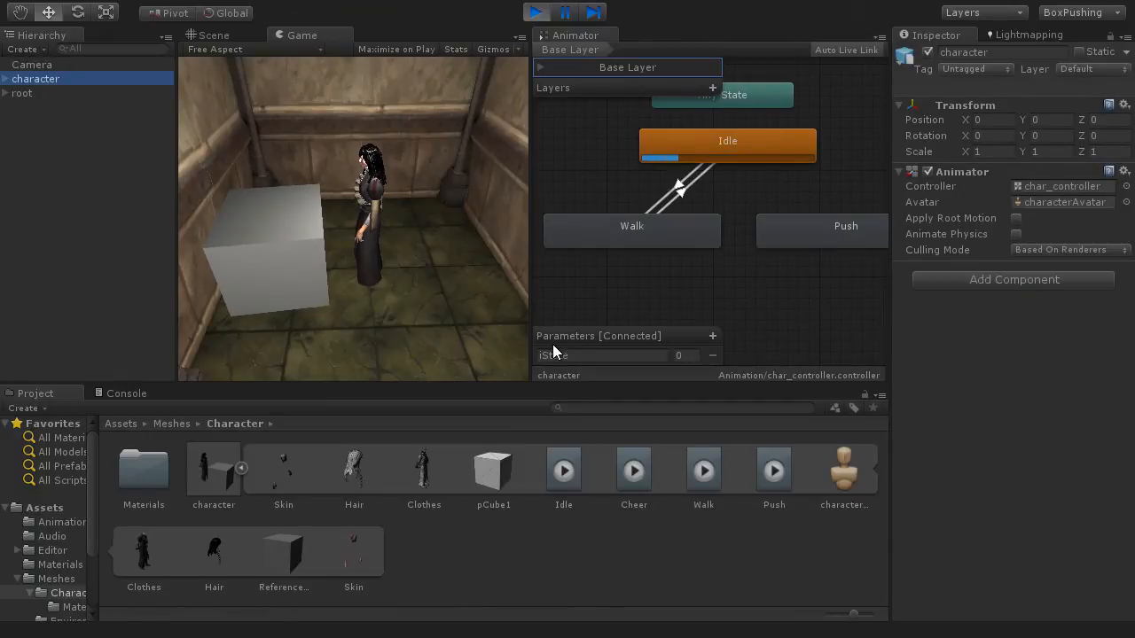
{"action": "left_click", "coordinate": [682, 355]}
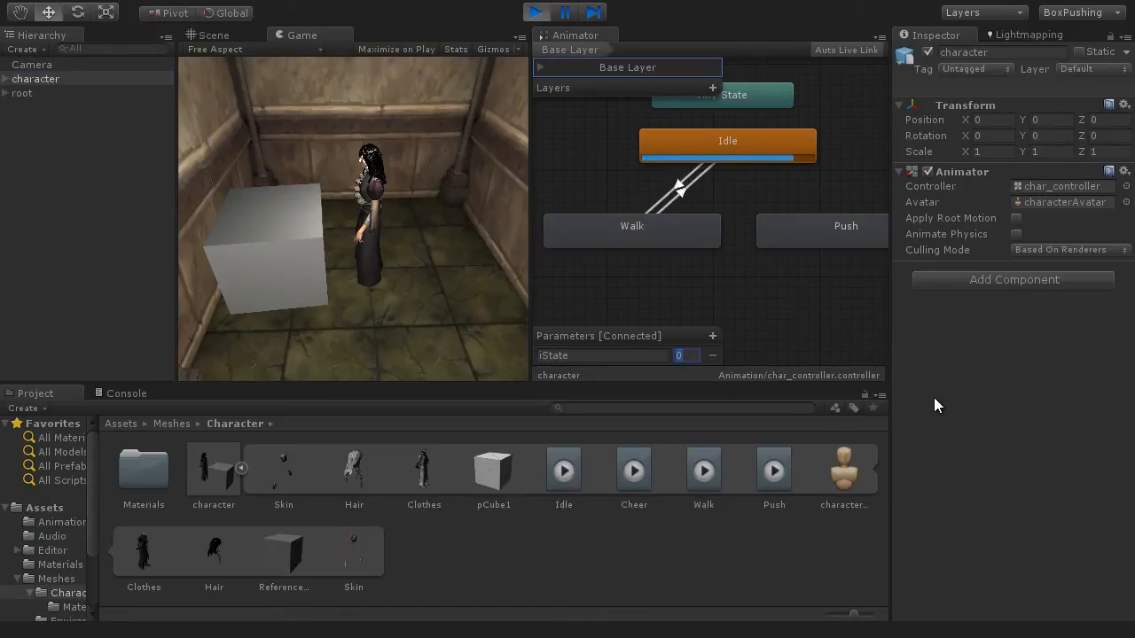
{"action": "type", "text": "1"}
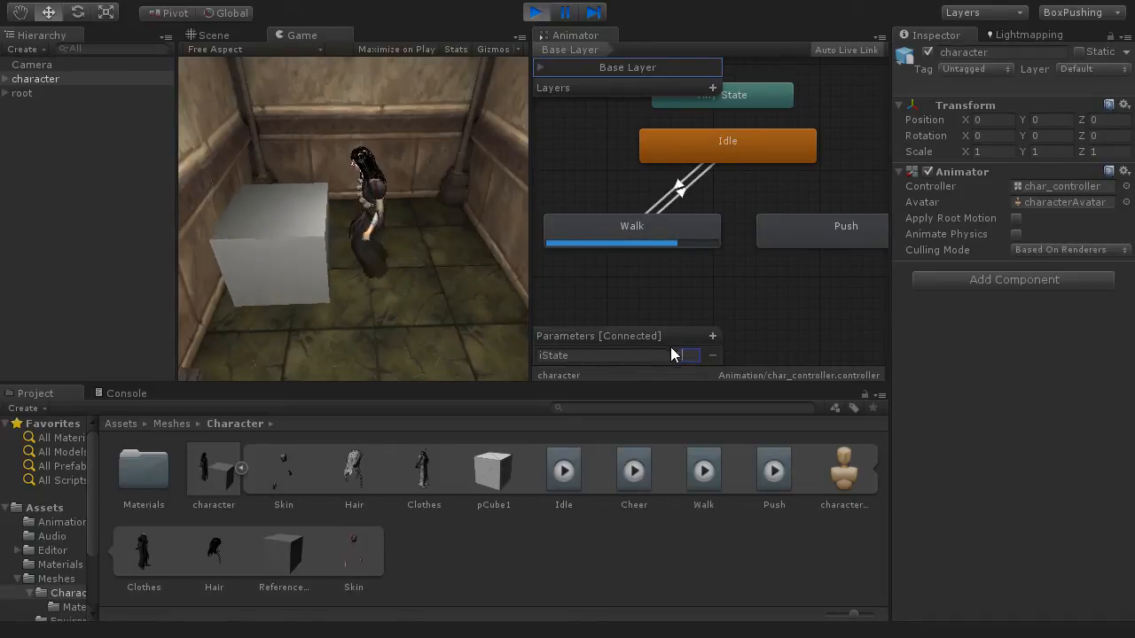
{"action": "key", "text": "BackSpace"}
{"action": "type", "text": "0"}
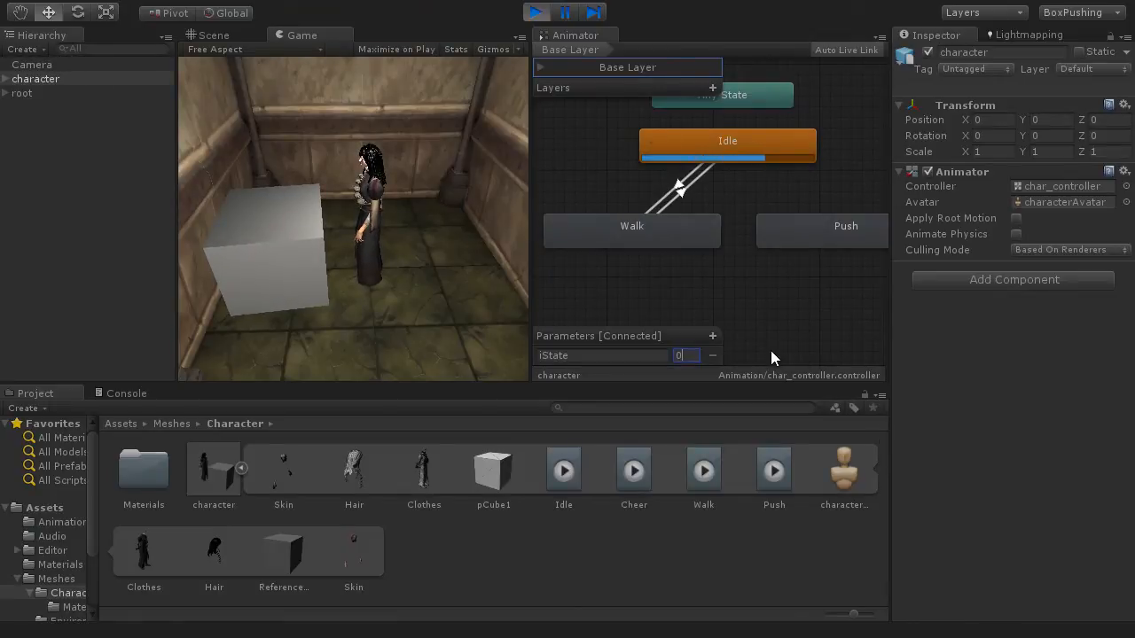
{"action": "type", "text": "1"}
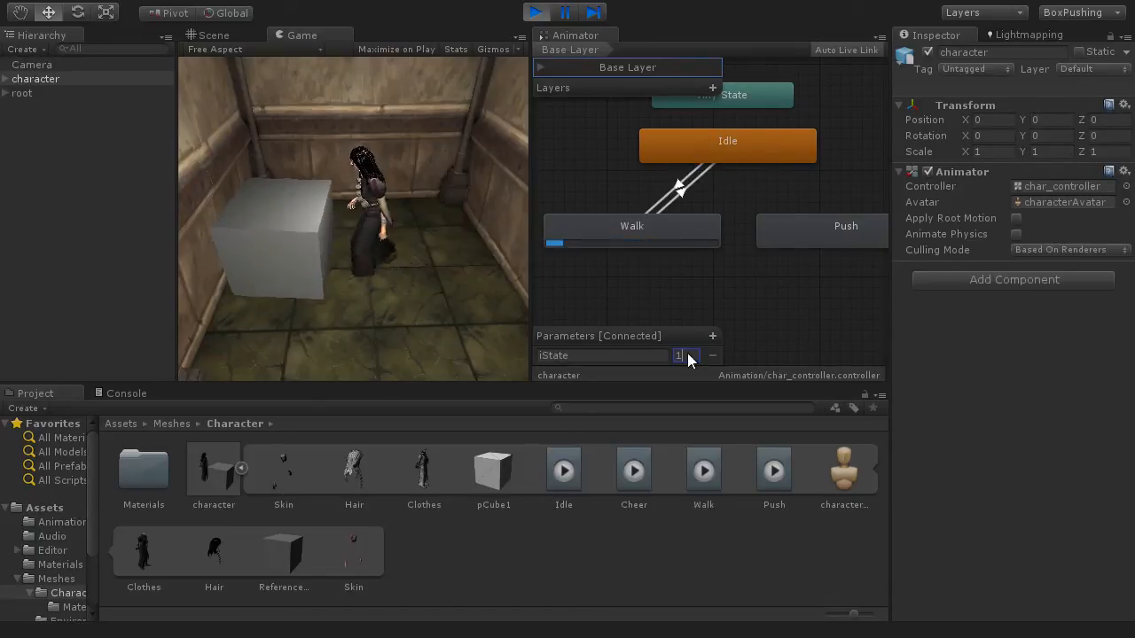
{"action": "key", "text": "ctrl+p"}
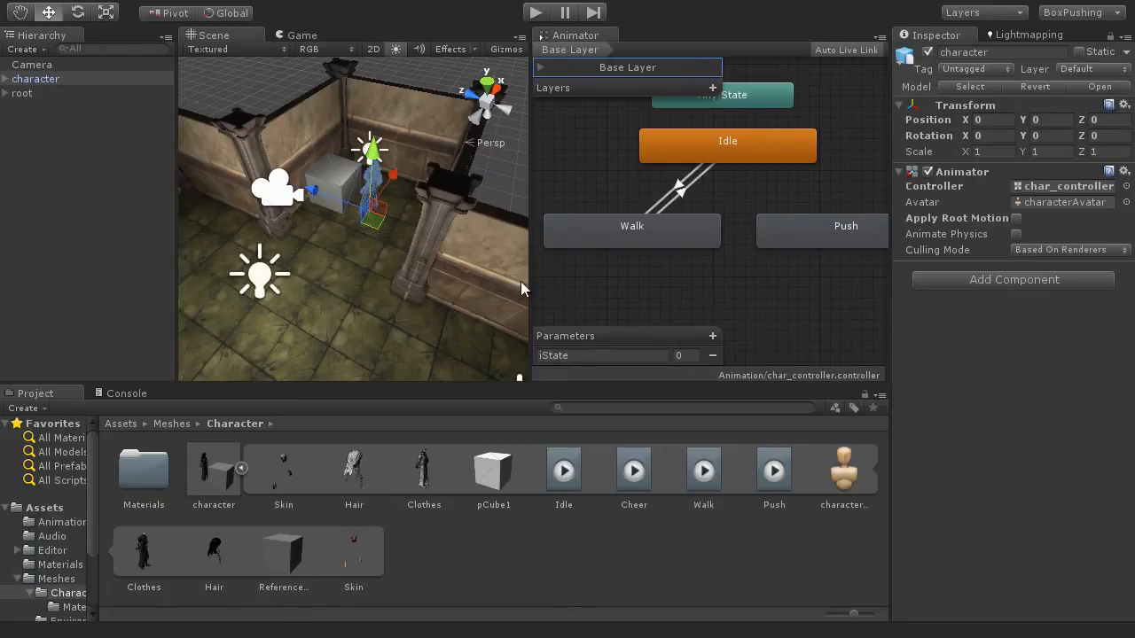
Step: Examine the character and the cube in front of it from several angles in the Scene view
{"action": "left_click_drag", "start_coordinate": [333, 226], "coordinate": [363, 221], "text": "alt"}
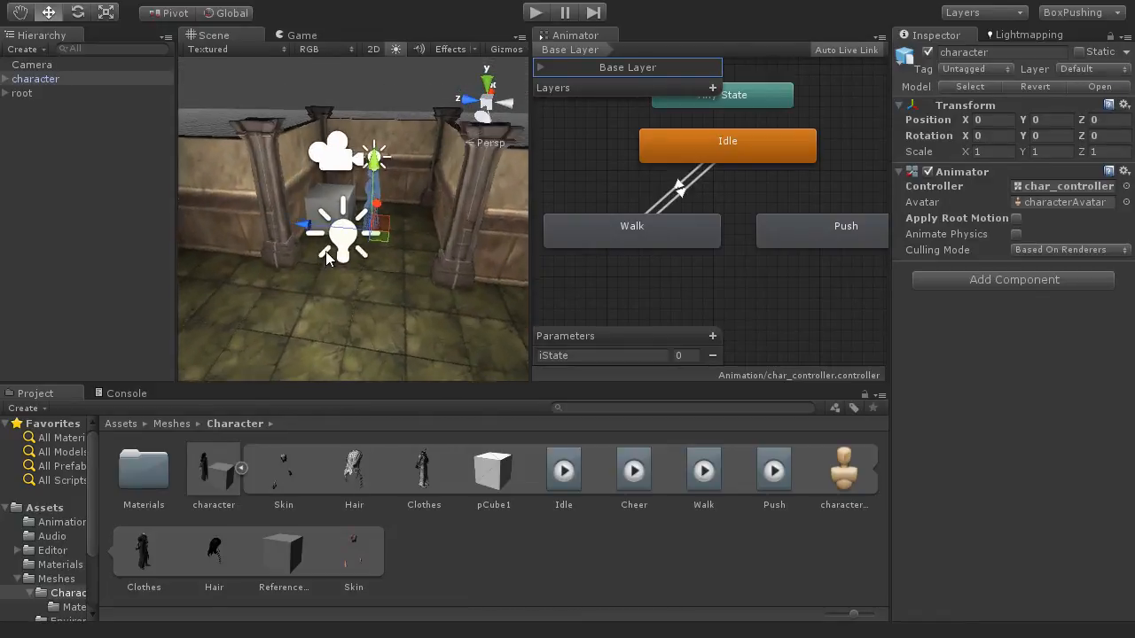
{"action": "scroll", "coordinate": [322, 249], "scroll_direction": "up", "scroll_amount": 5}
{"action": "scroll", "coordinate": [323, 249], "scroll_direction": "down", "scroll_amount": 1}
{"action": "left_click_drag", "start_coordinate": [325, 175], "coordinate": [381, 174], "text": "alt"}
{"action": "middle_click_drag", "start_coordinate": [381, 174], "coordinate": [415, 194]}
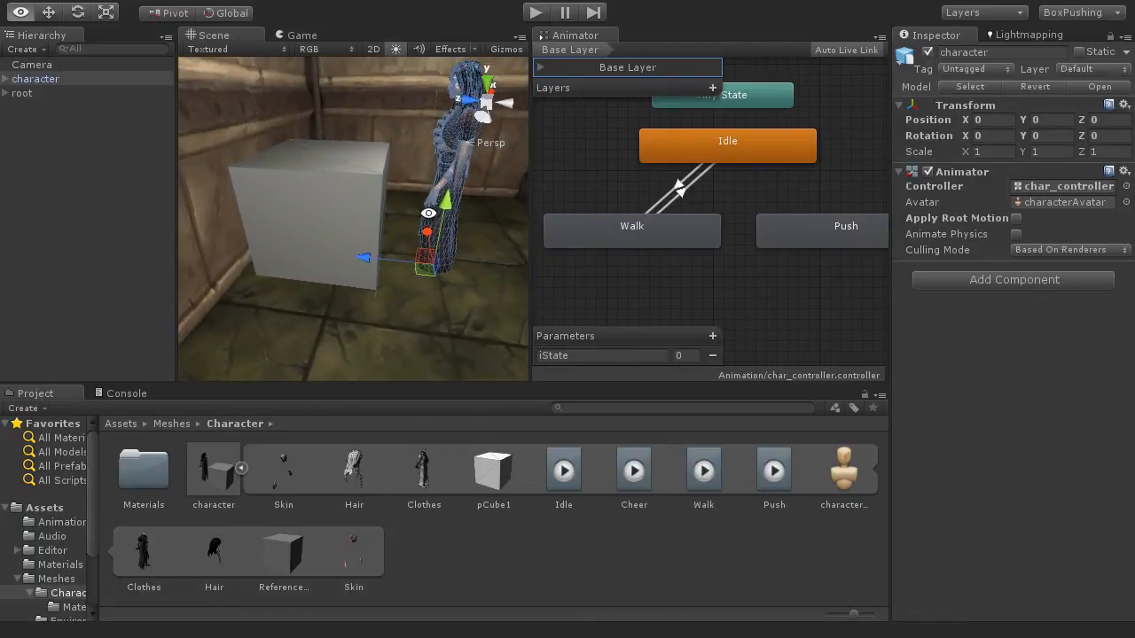
{"action": "left_click_drag", "start_coordinate": [415, 195], "coordinate": [293, 203], "text": "alt"}
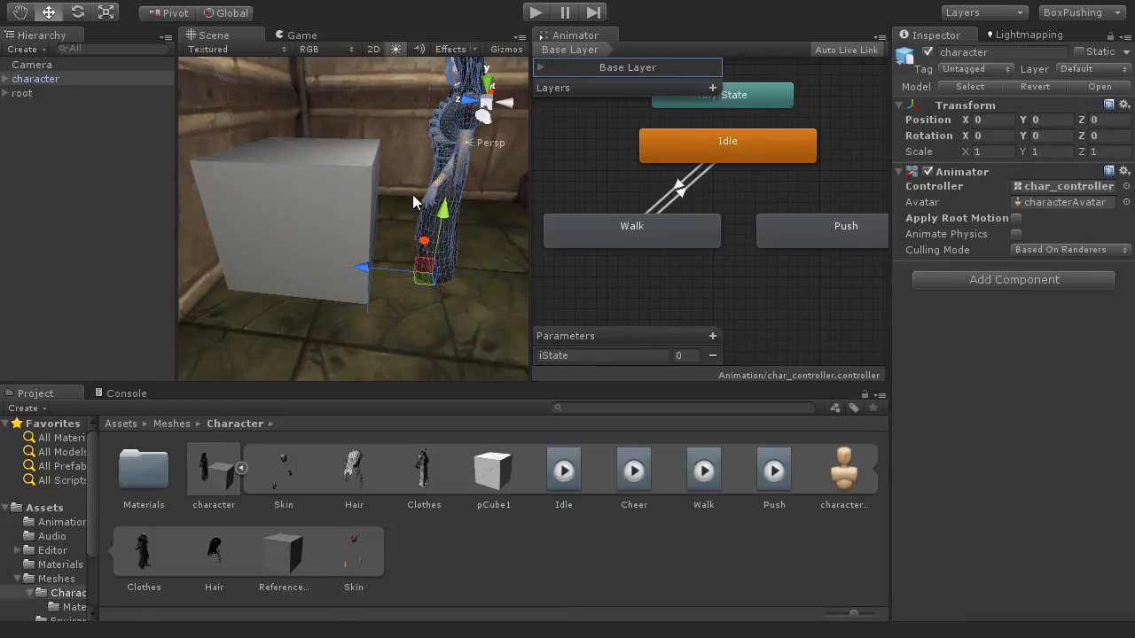
{"action": "scroll", "coordinate": [375, 206], "scroll_direction": "down", "scroll_amount": 5}
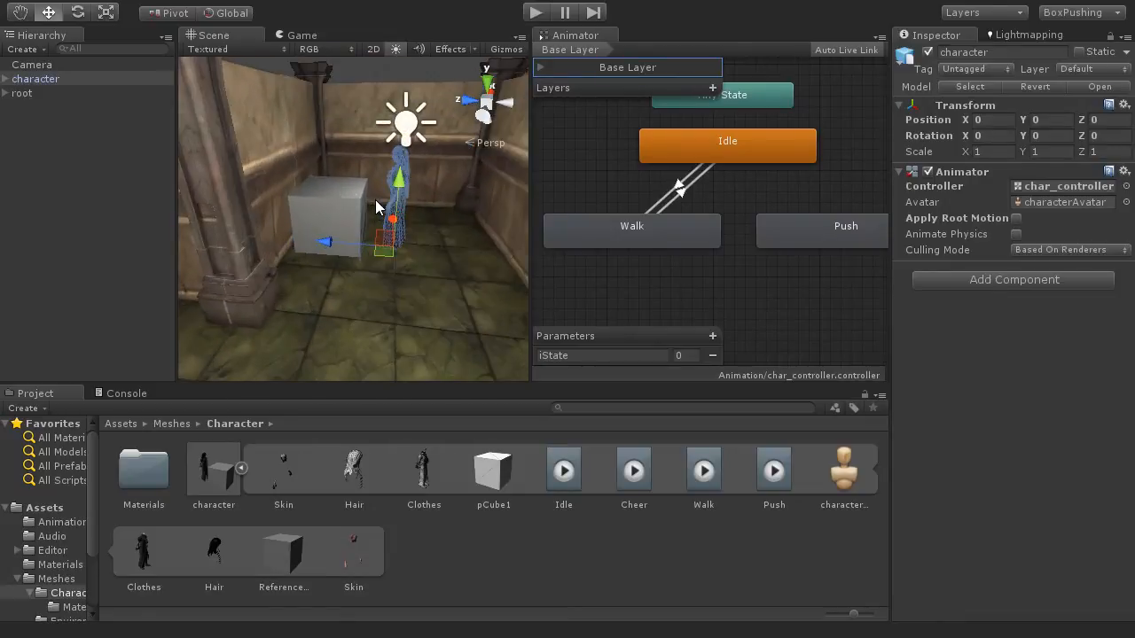
{"action": "left_click_drag", "start_coordinate": [387, 221], "coordinate": [368, 182], "text": "alt"}
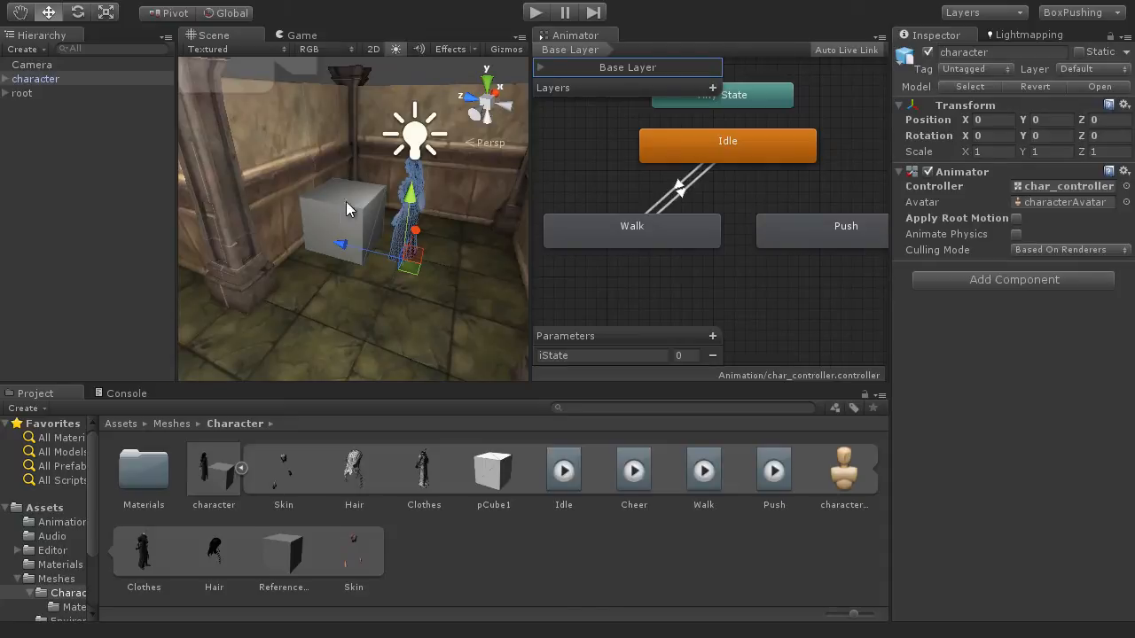
{"action": "middle_click_drag", "start_coordinate": [384, 245], "coordinate": [388, 238]}
{"action": "scroll", "coordinate": [390, 274], "scroll_direction": "up", "scroll_amount": 3}
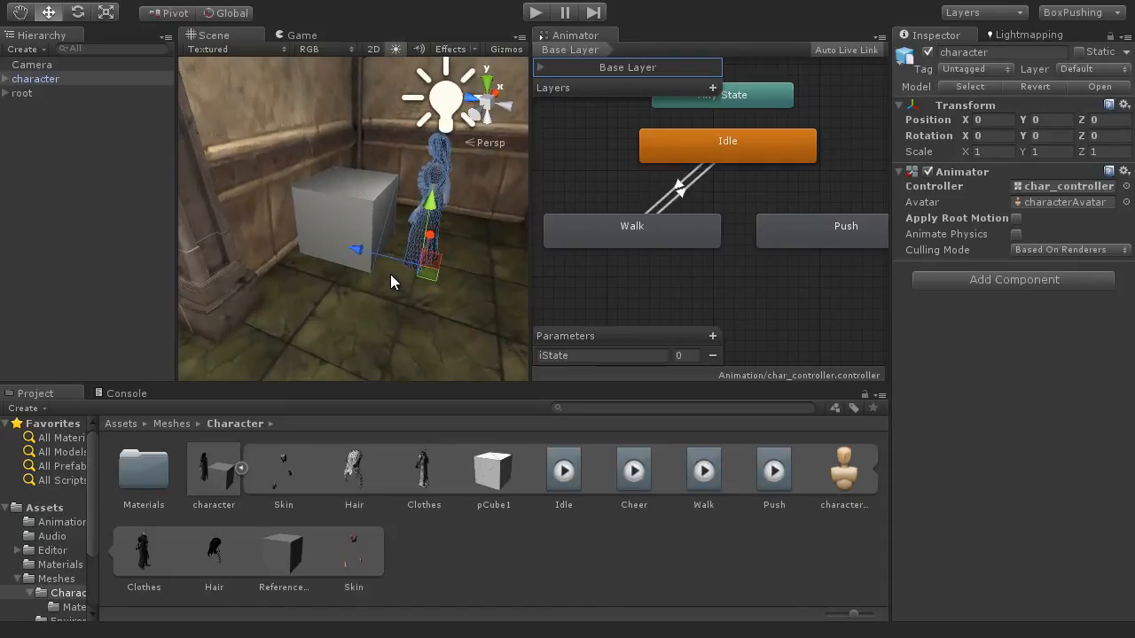
{"action": "left_click_drag", "start_coordinate": [391, 258], "coordinate": [392, 228], "text": "alt"}
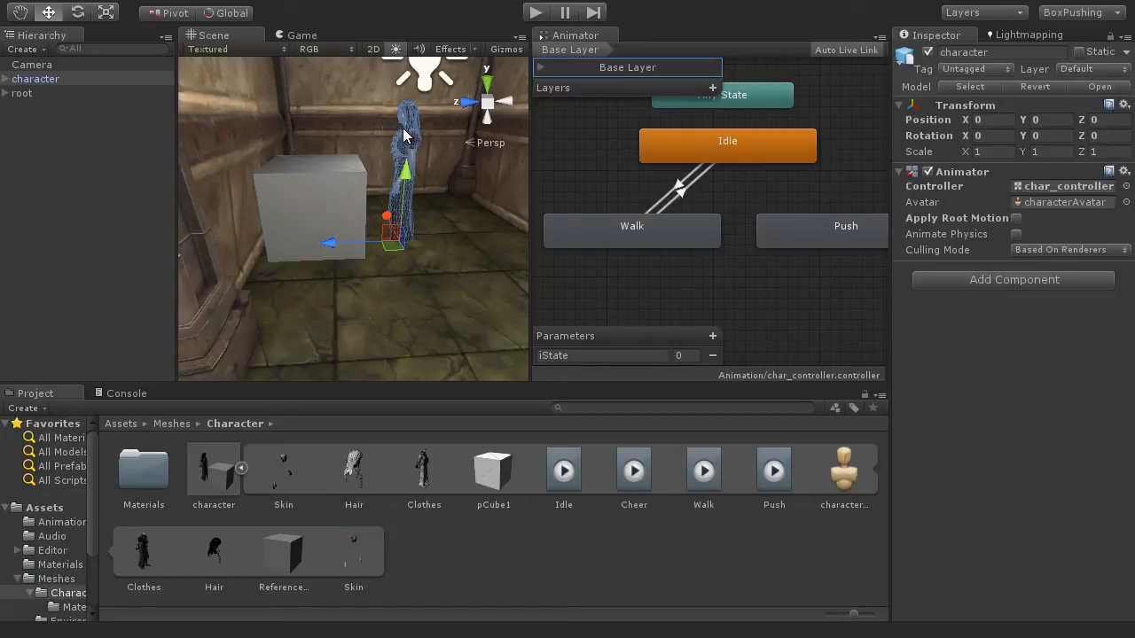
Step: Deactivate the pCube1 object under the character's Reference_BASE and collapse the character's hierarchy
{"action": "left_click", "coordinate": [5, 79]}
{"action": "left_click", "coordinate": [27, 123]}
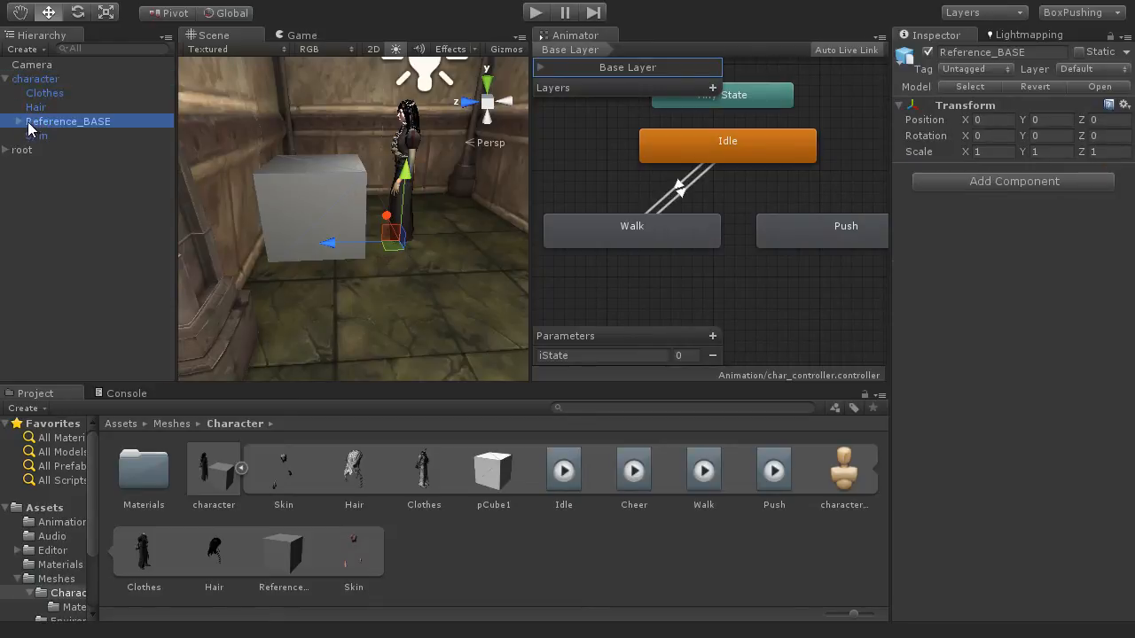
{"action": "left_click", "coordinate": [19, 121]}
{"action": "left_click", "coordinate": [72, 139]}
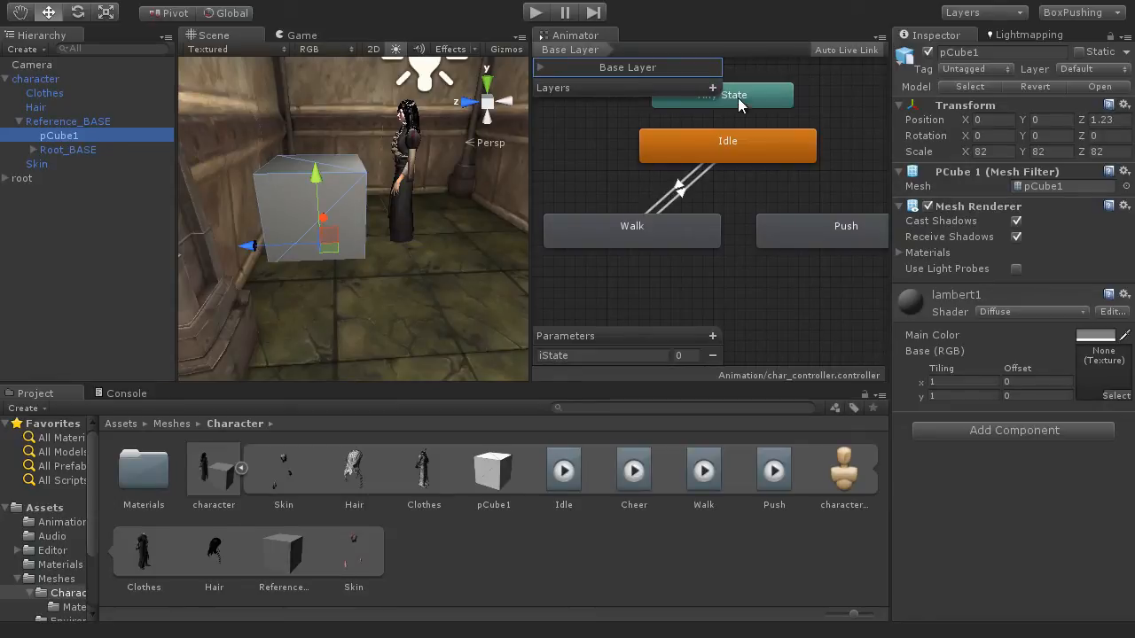
{"action": "left_click", "coordinate": [929, 53]}
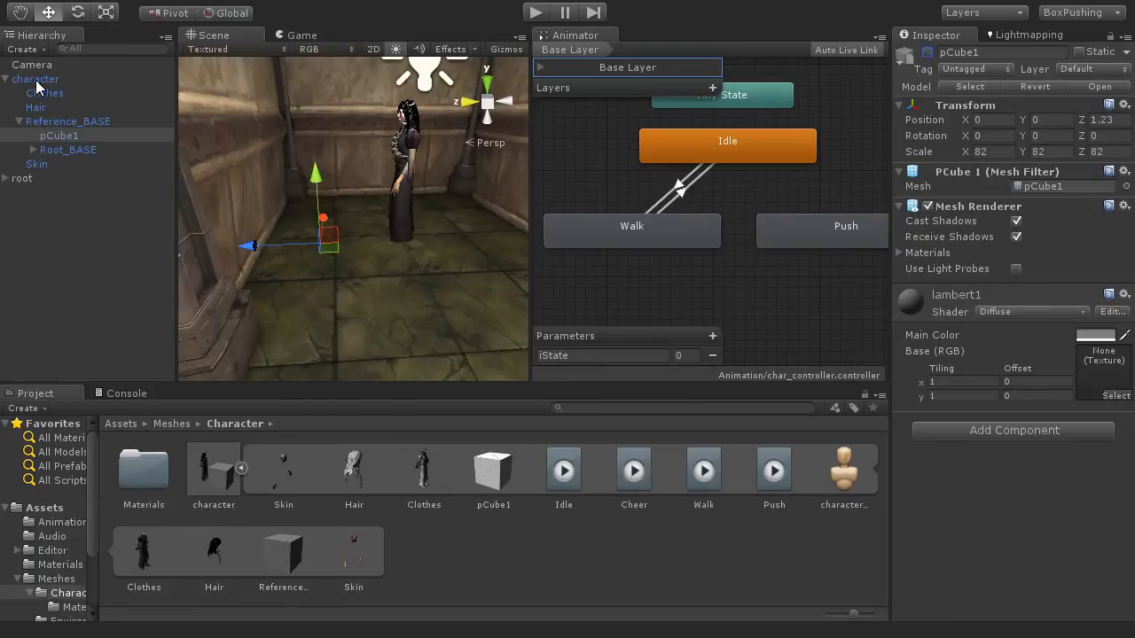
{"action": "left_click", "coordinate": [8, 81]}
Step: Run the game, set iState to 1 to check the walk animation without the cube, and stop the game
{"action": "left_click_drag", "start_coordinate": [437, 273], "coordinate": [373, 316], "text": "alt"}
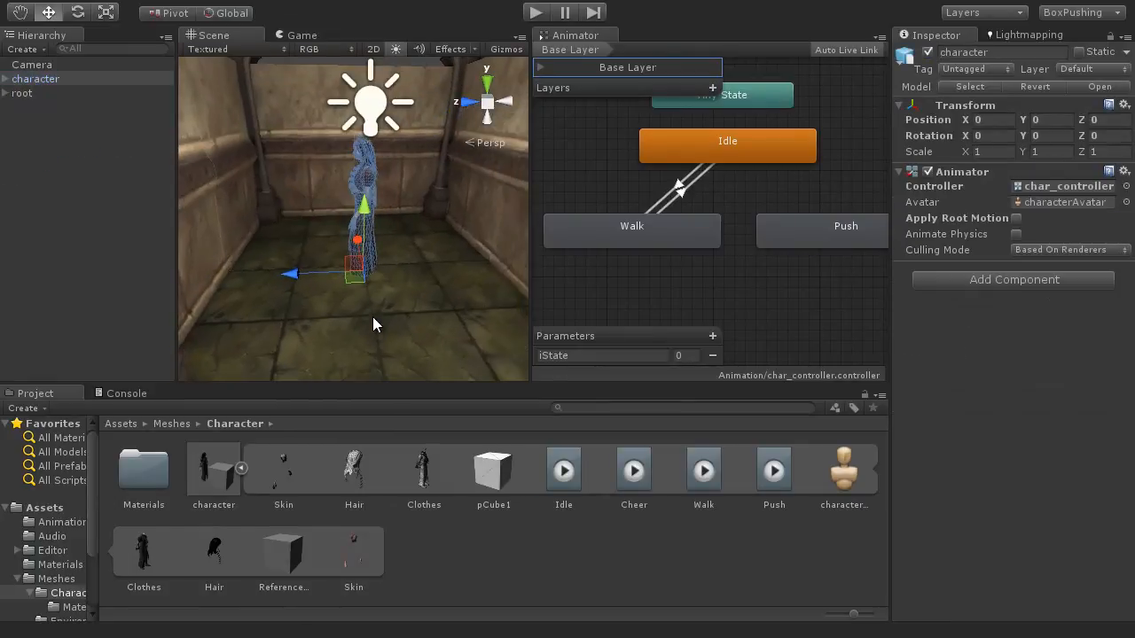
{"action": "scroll", "coordinate": [373, 315], "scroll_direction": "down", "scroll_amount": 6}
{"action": "left_click", "coordinate": [409, 112]}
{"action": "left_click_drag", "start_coordinate": [447, 200], "coordinate": [562, 12], "text": "alt"}
{"action": "left_click", "coordinate": [535, 12]}
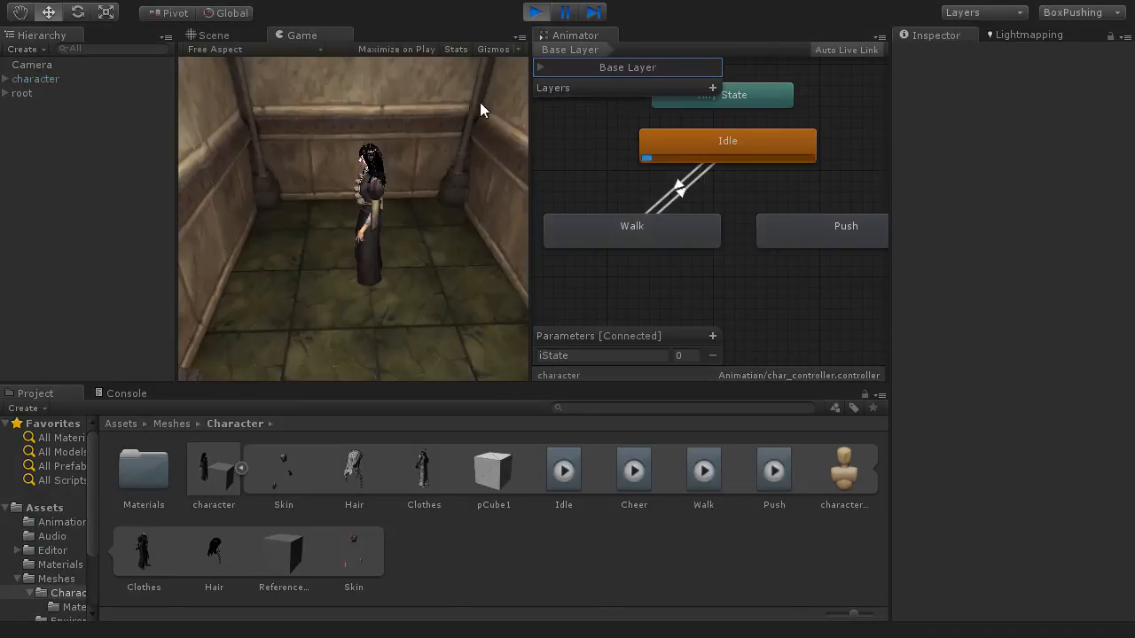
{"action": "left_click", "coordinate": [681, 355]}
{"action": "type", "text": "1"}
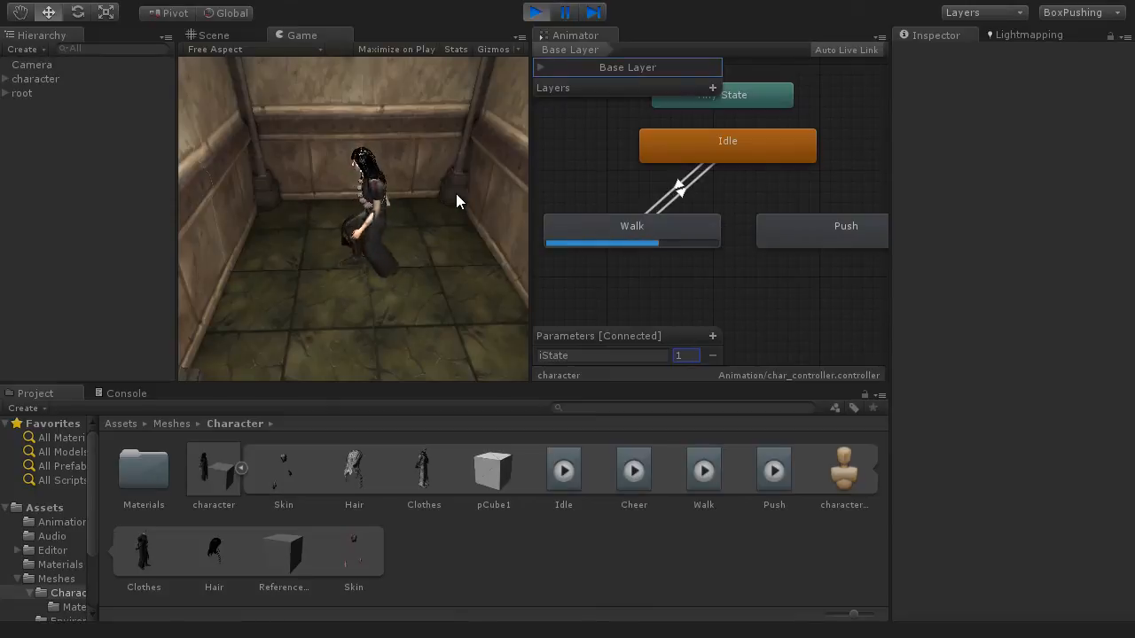
{"action": "left_click", "coordinate": [547, 14]}
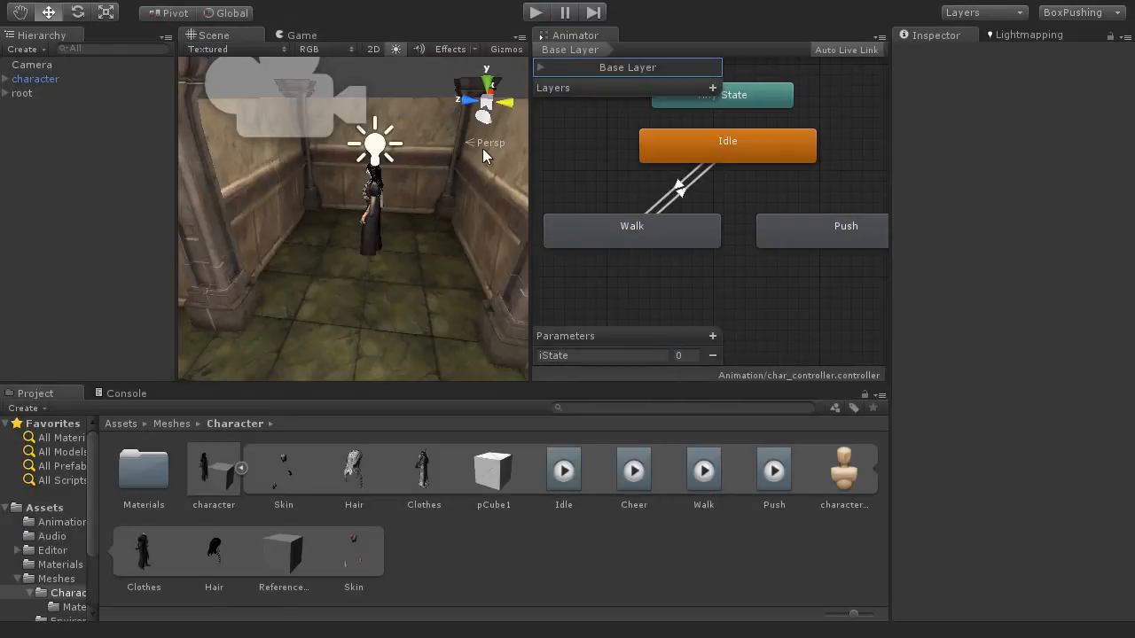
Step: Raise the character slightly above the floor, to a Y position of about 0.102
{"action": "left_click", "coordinate": [35, 80]}
{"action": "scroll", "coordinate": [358, 270], "scroll_direction": "up", "scroll_amount": 3}
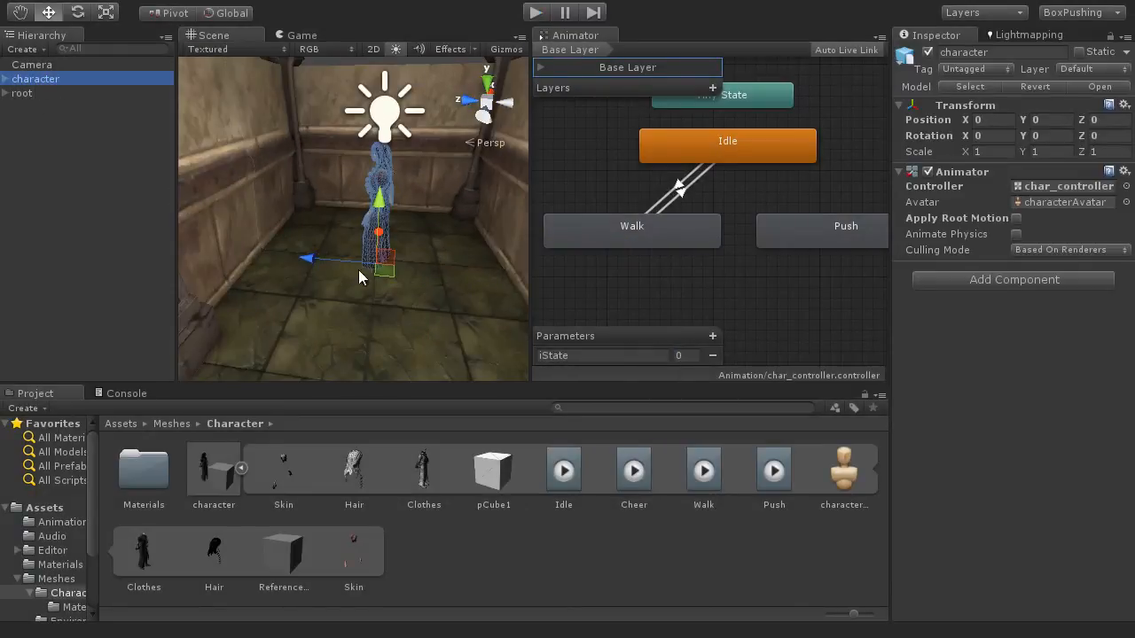
{"action": "left_click_drag", "start_coordinate": [359, 270], "coordinate": [389, 330], "text": "alt"}
{"action": "scroll", "coordinate": [365, 293], "scroll_direction": "up", "scroll_amount": 3}
{"action": "middle_click_drag", "start_coordinate": [389, 329], "coordinate": [331, 264]}
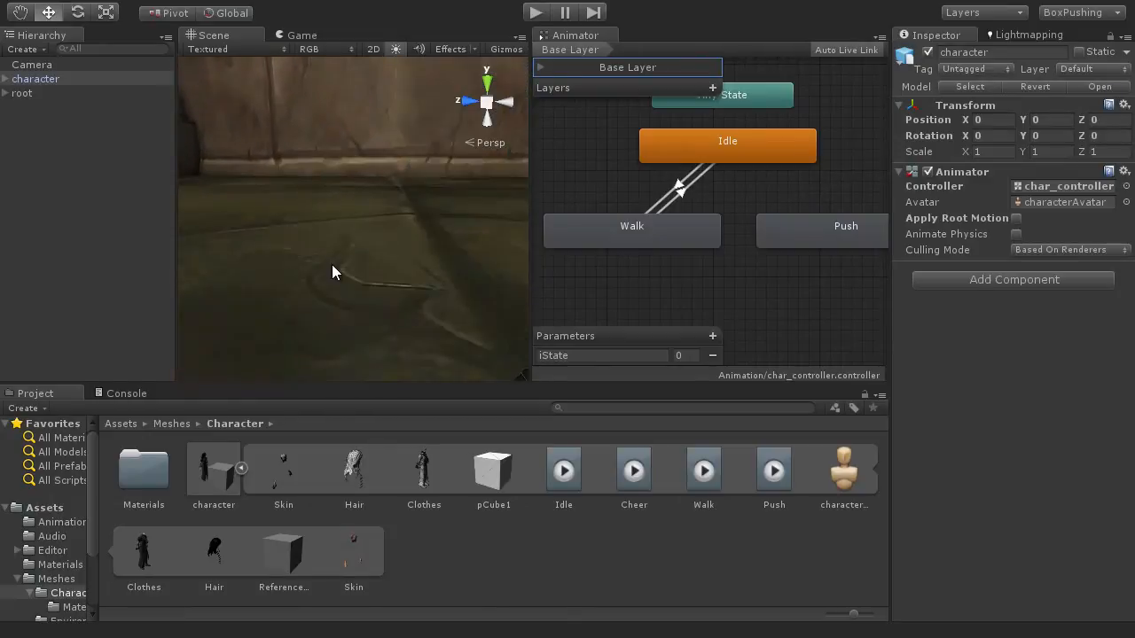
{"action": "scroll", "coordinate": [331, 265], "scroll_direction": "down", "scroll_amount": 5}
{"action": "left_click_drag", "start_coordinate": [361, 284], "coordinate": [395, 214], "text": "alt"}
{"action": "scroll", "coordinate": [395, 213], "scroll_direction": "down", "scroll_amount": 5}
Step: Run the game and set iState to 1 to check the raised character's feet while walking
{"action": "left_click", "coordinate": [536, 13]}
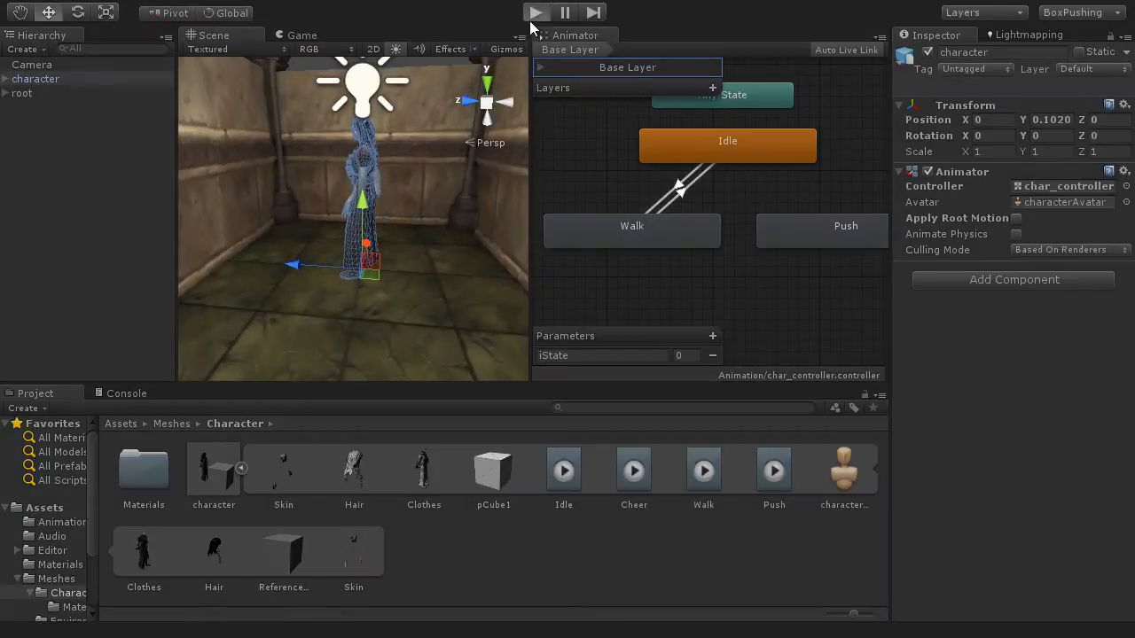
{"action": "left_click", "coordinate": [683, 357]}
{"action": "type", "text": "1"}
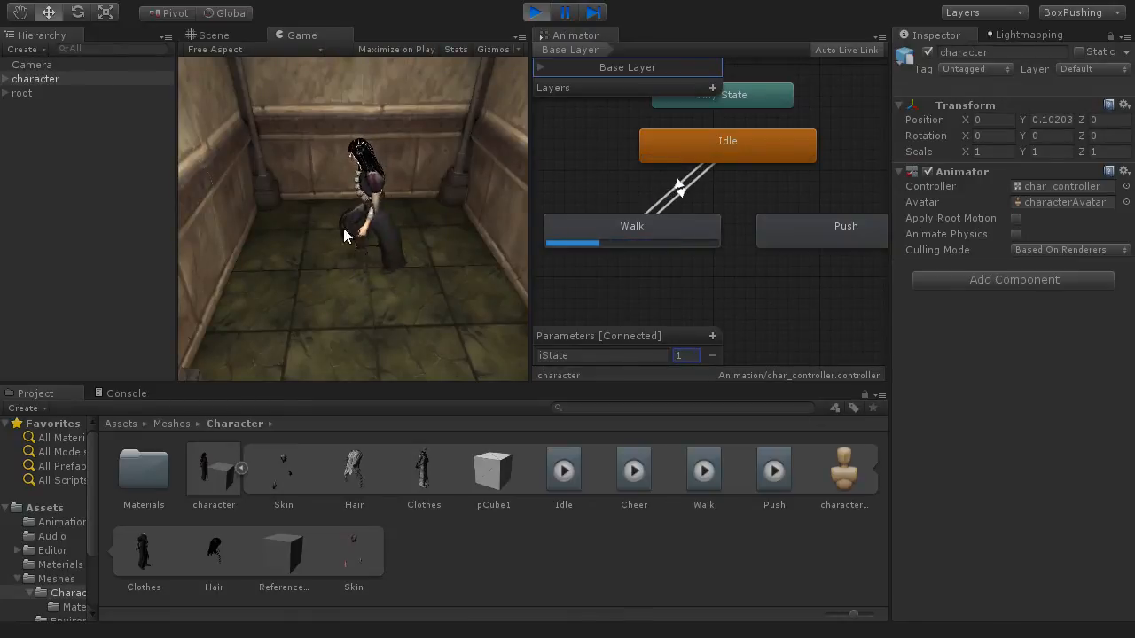
Step: Stop the game and return to the character in the Scene view
{"action": "left_click", "coordinate": [535, 12]}
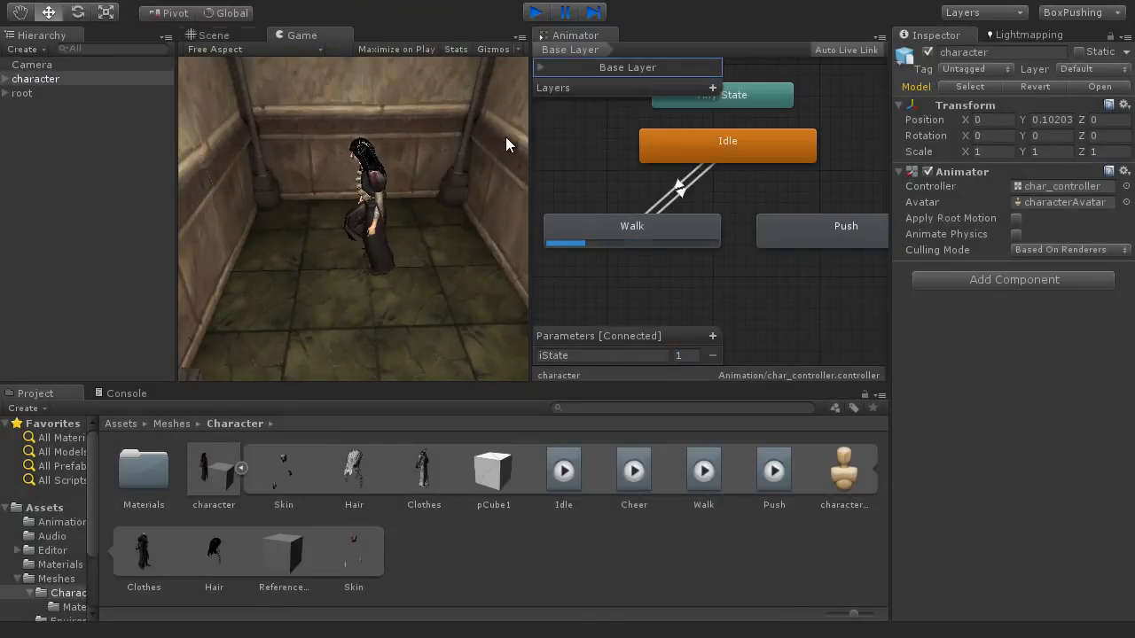
{"action": "scroll", "coordinate": [401, 242], "scroll_direction": "down", "scroll_amount": 2}
{"action": "left_click_drag", "start_coordinate": [401, 242], "coordinate": [433, 278], "text": "alt"}
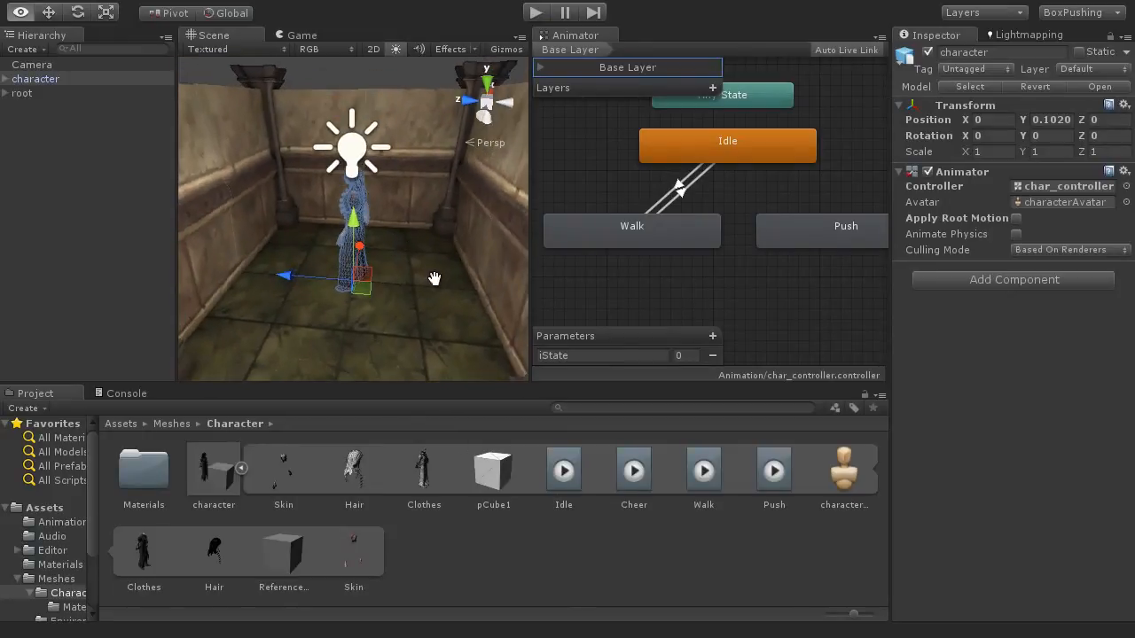
{"action": "middle_click_drag", "start_coordinate": [433, 279], "coordinate": [414, 252]}
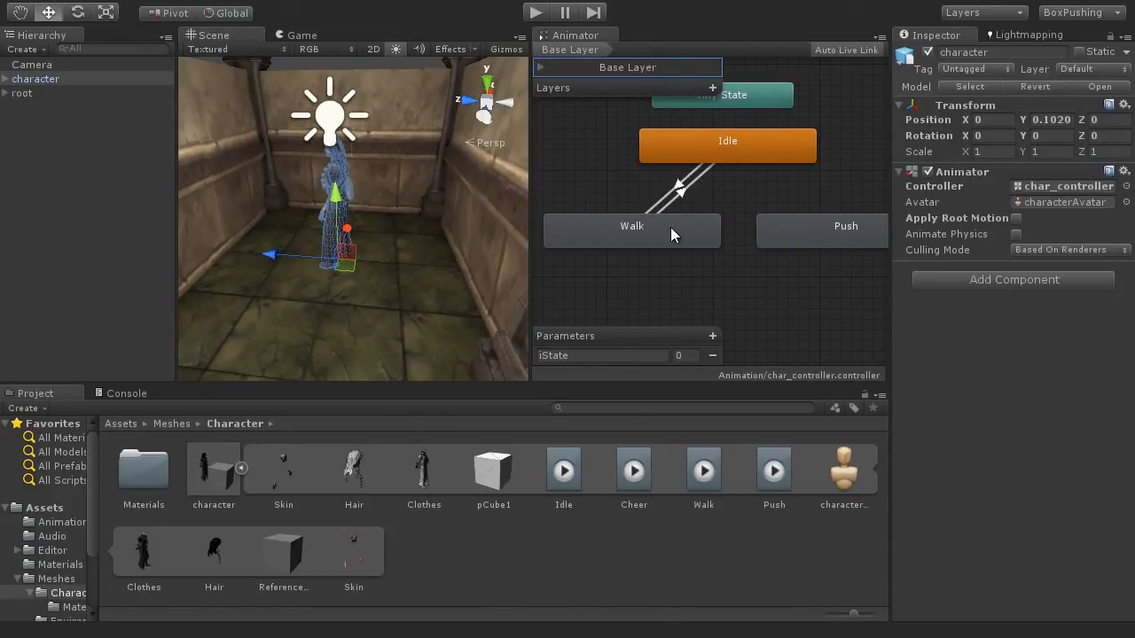
Step: Create a transition from Idle to Push with the condition iState Equals 2
{"action": "middle_click_drag", "start_coordinate": [753, 230], "coordinate": [725, 237]}
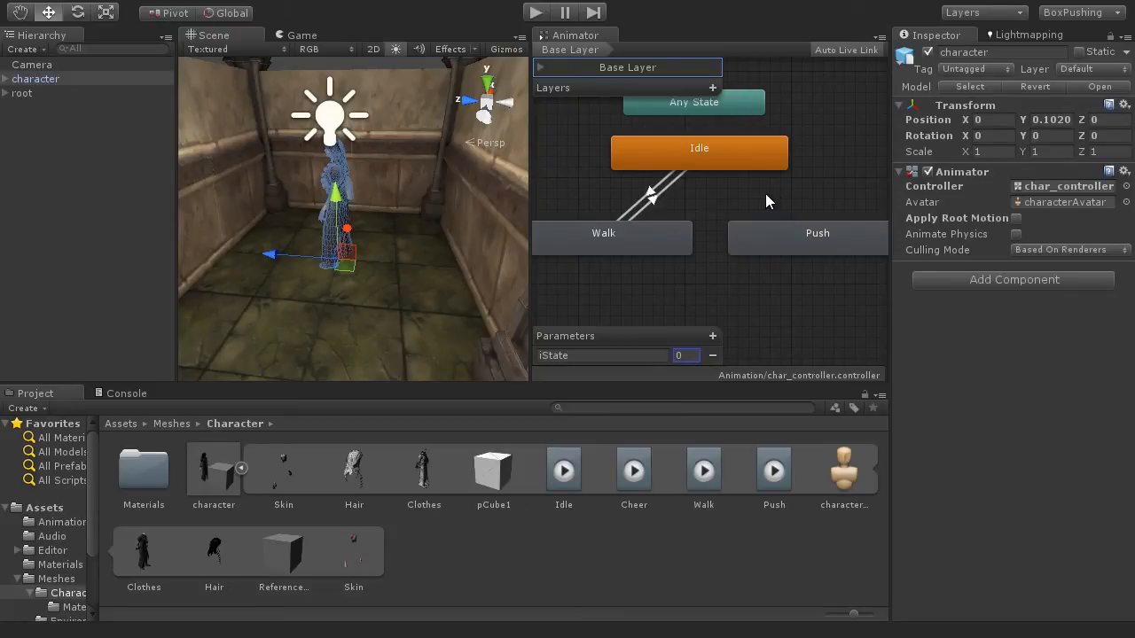
{"action": "left_click", "coordinate": [732, 164]}
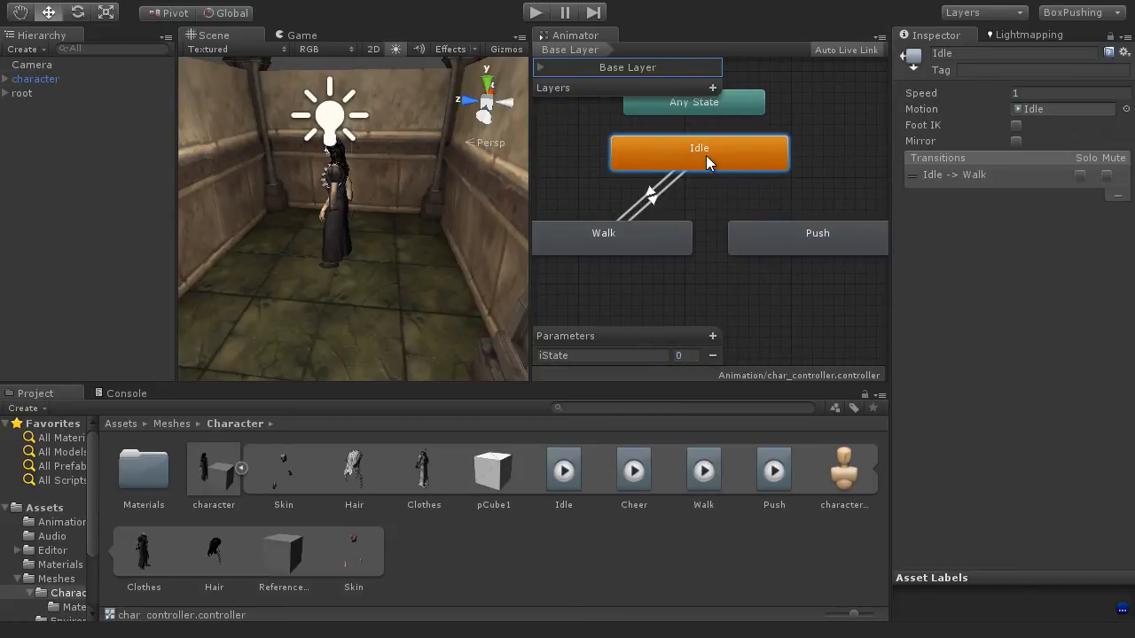
{"action": "right_click", "coordinate": [706, 155]}
{"action": "left_click", "coordinate": [735, 168]}
{"action": "left_click", "coordinate": [790, 238]}
{"action": "left_click", "coordinate": [757, 202]}
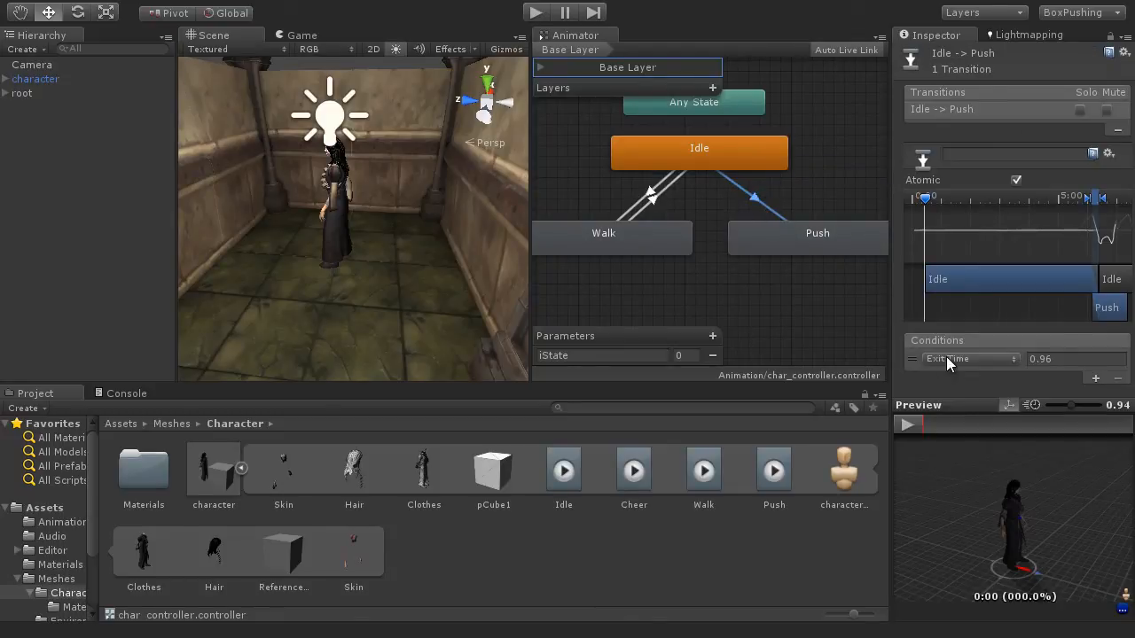
{"action": "left_click", "coordinate": [947, 360]}
{"action": "left_click", "coordinate": [964, 381]}
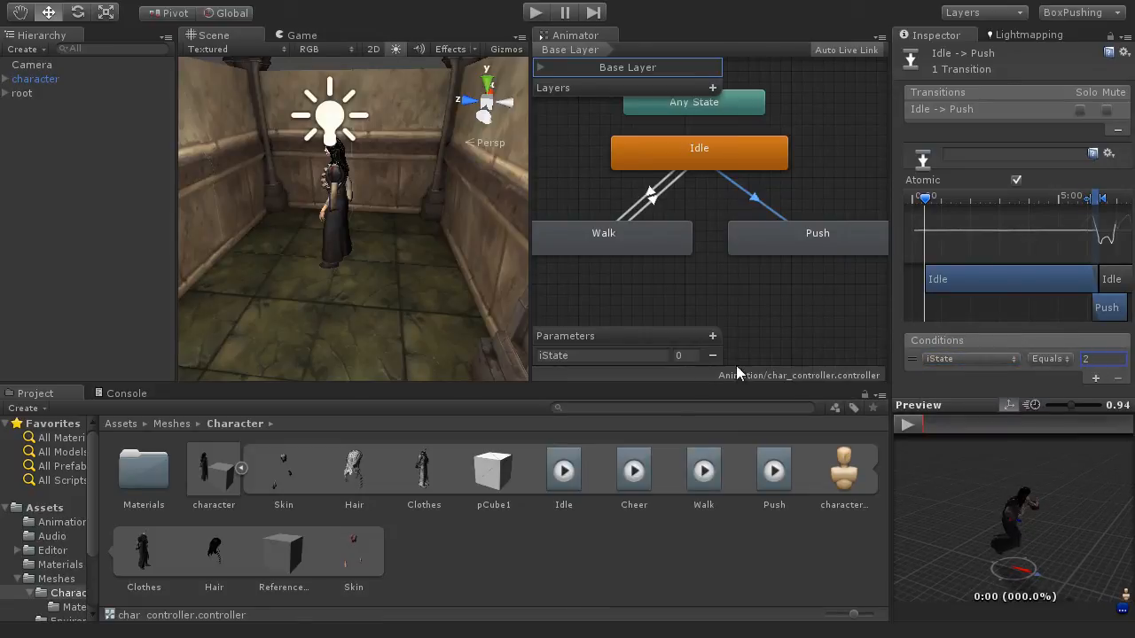
Step: Create a transition from Push back to Idle with the condition iState NotEqual 2
{"action": "right_click", "coordinate": [823, 241]}
{"action": "left_click", "coordinate": [874, 252]}
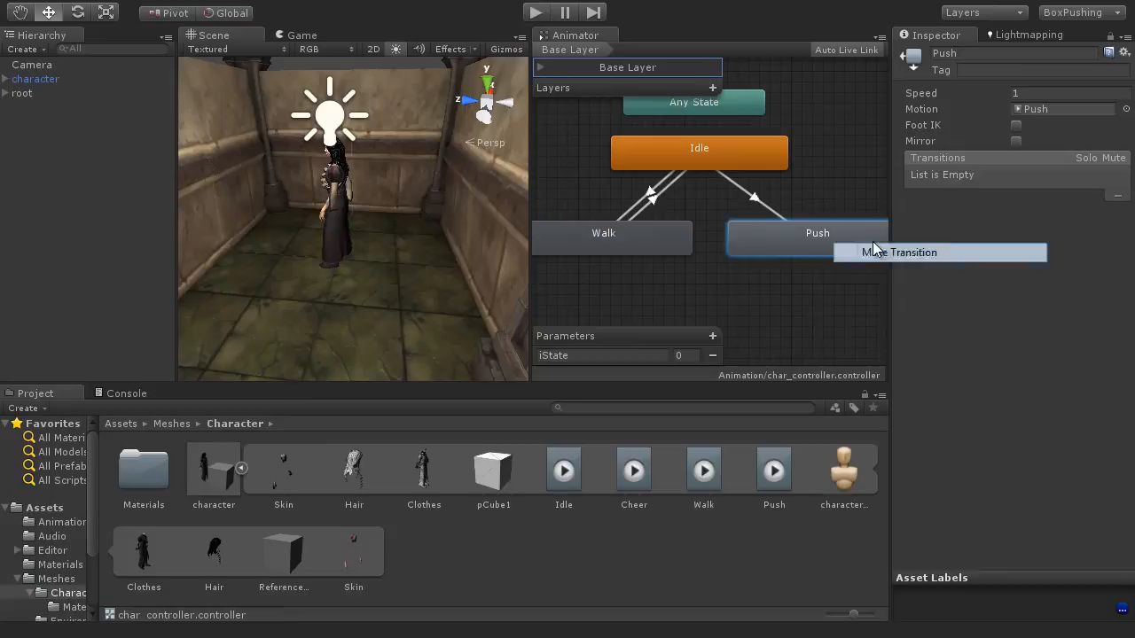
{"action": "left_click", "coordinate": [750, 161]}
{"action": "left_click", "coordinate": [764, 204]}
{"action": "left_click", "coordinate": [938, 358]}
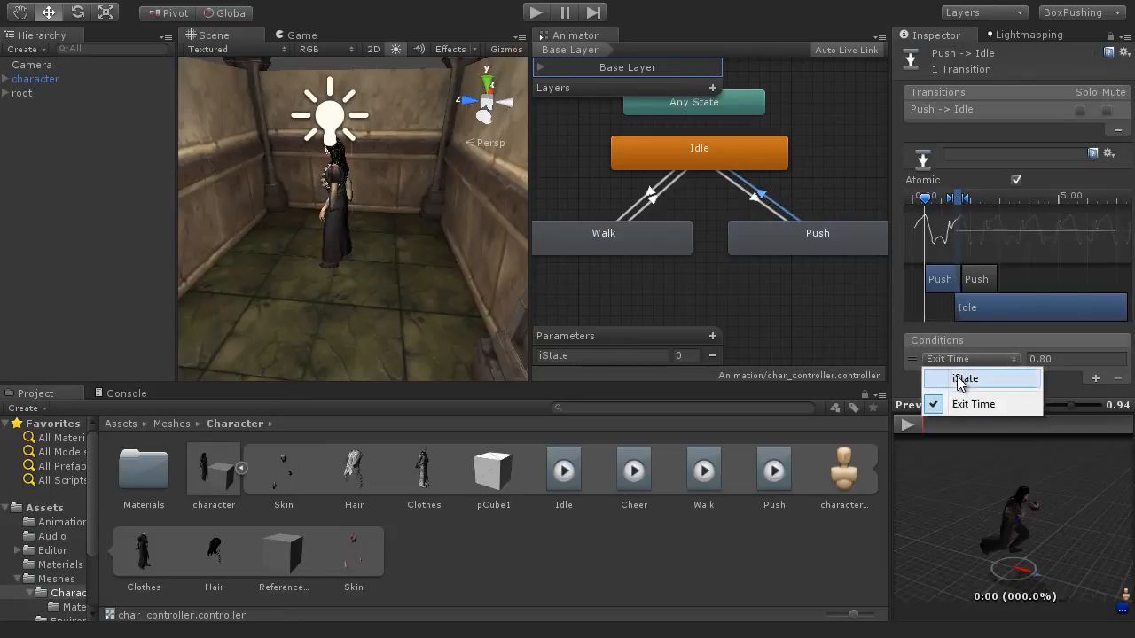
{"action": "left_click", "coordinate": [966, 375]}
{"action": "left_click", "coordinate": [1038, 359]}
{"action": "left_click", "coordinate": [1078, 437]}
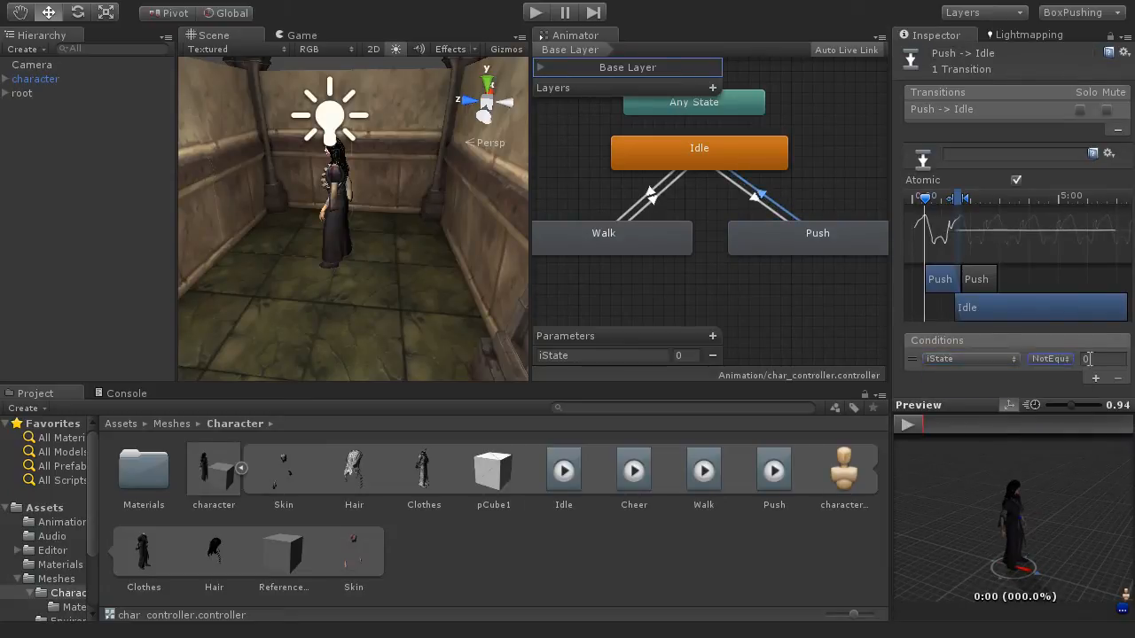
{"action": "left_click", "coordinate": [1092, 360]}
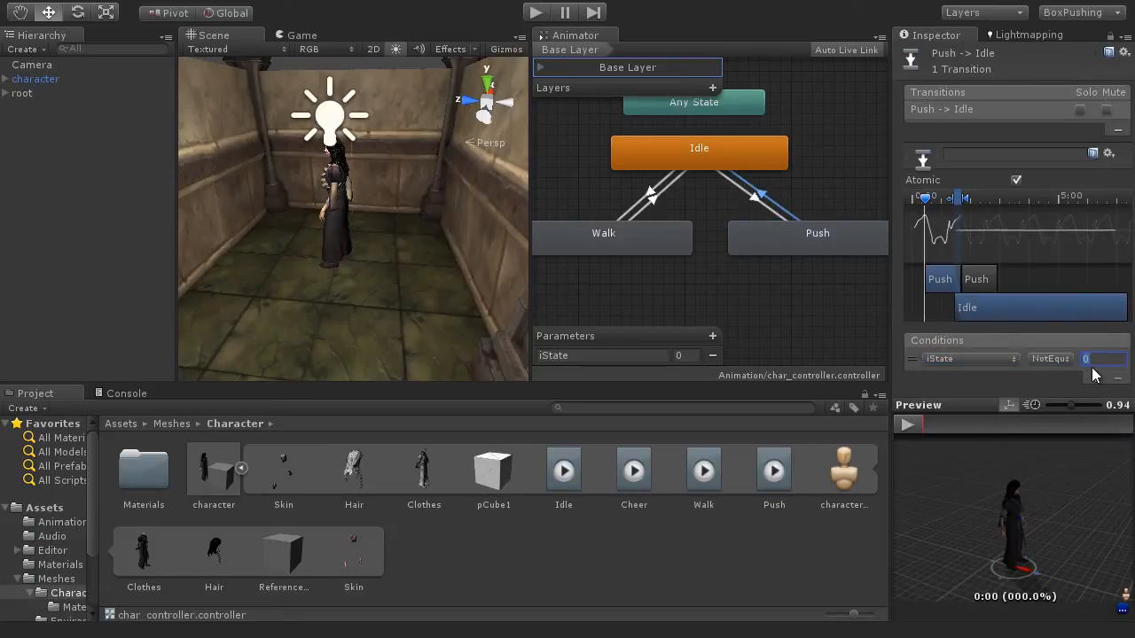
Step: Run the game, set iState to 1 and 2, and examine the character's feet up close in the Scene view during the push animation
{"action": "left_click", "coordinate": [537, 13]}
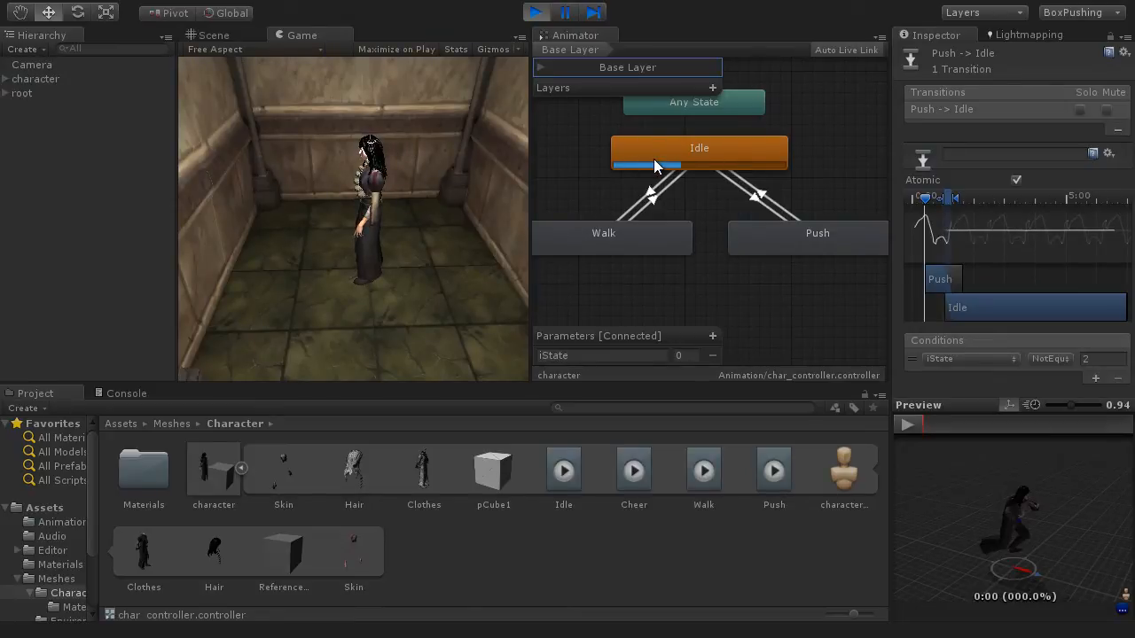
{"action": "type", "text": "1"}
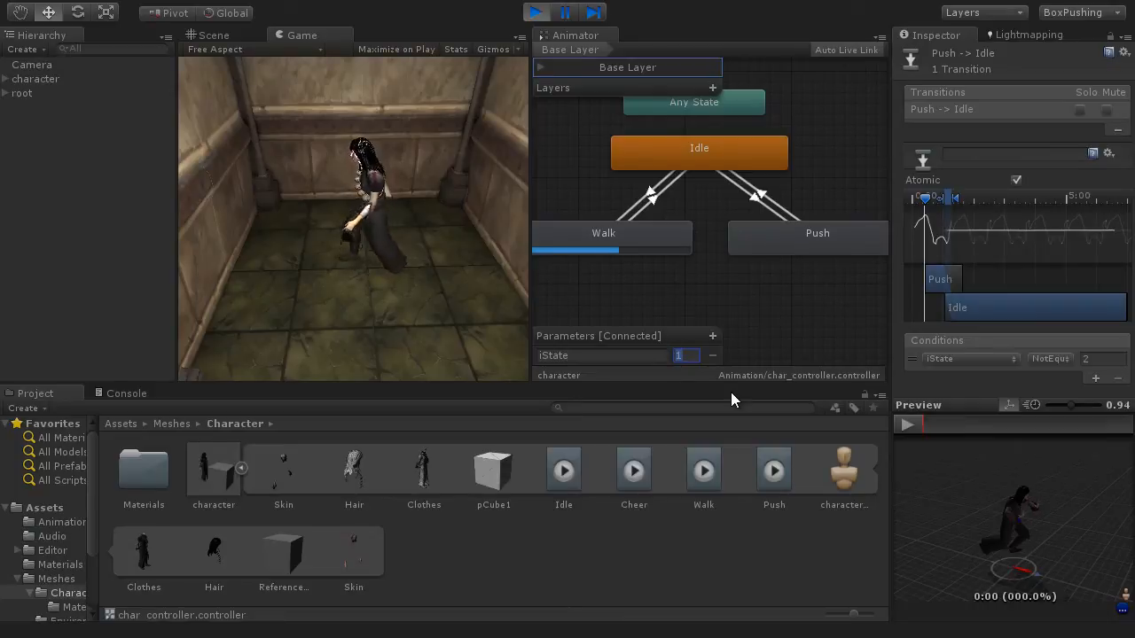
{"action": "type", "text": "2"}
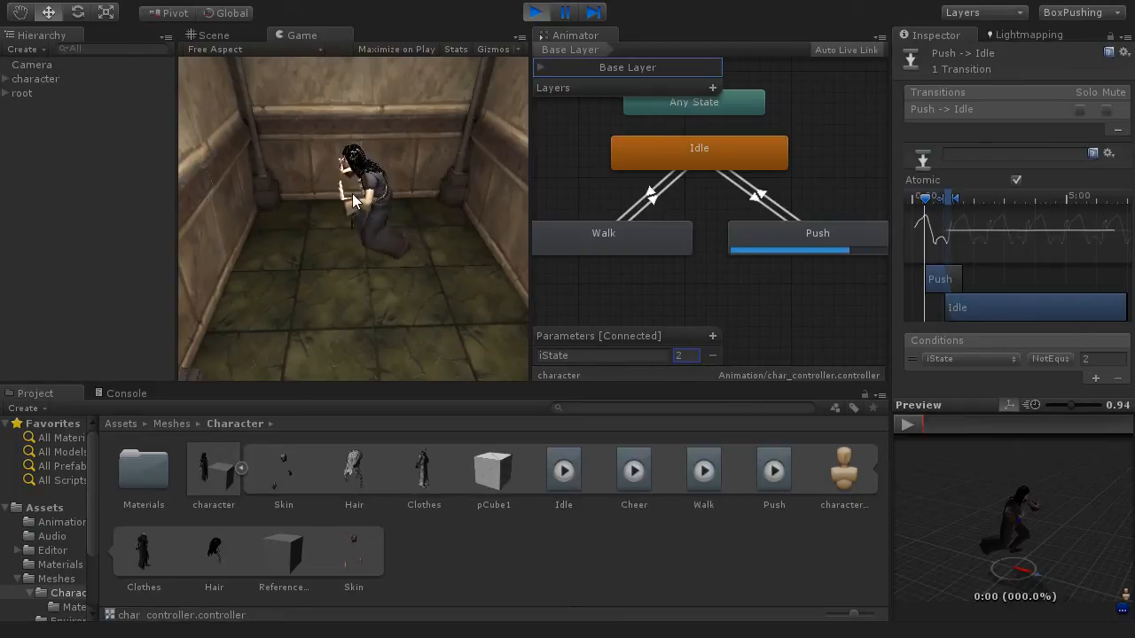
{"action": "left_click", "coordinate": [216, 36]}
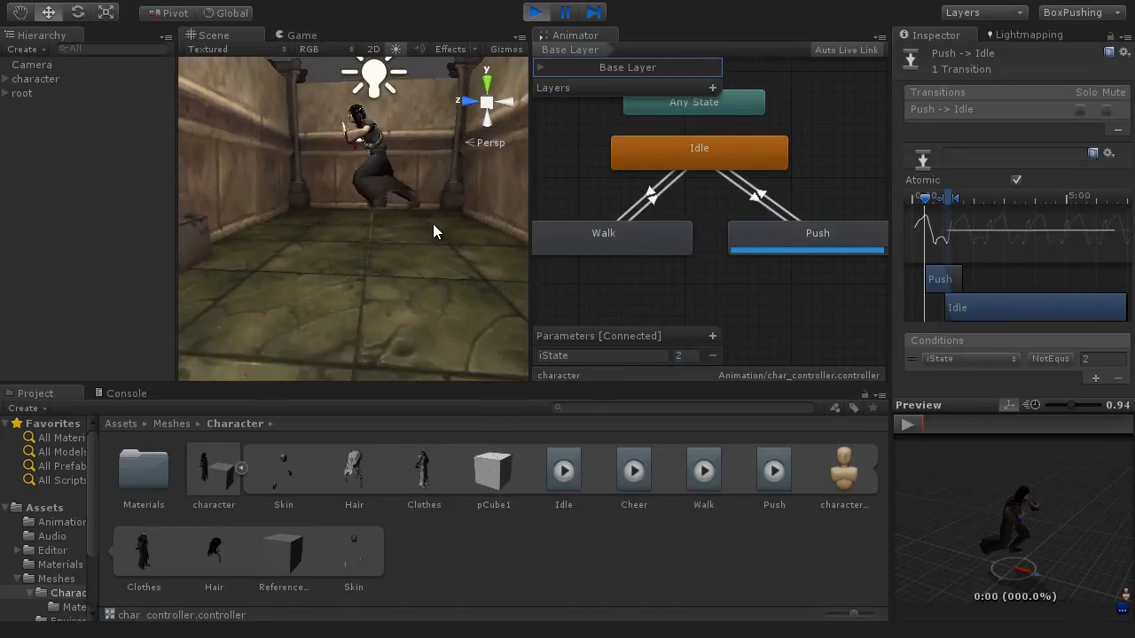
{"action": "scroll", "coordinate": [434, 231], "scroll_direction": "up", "scroll_amount": 5}
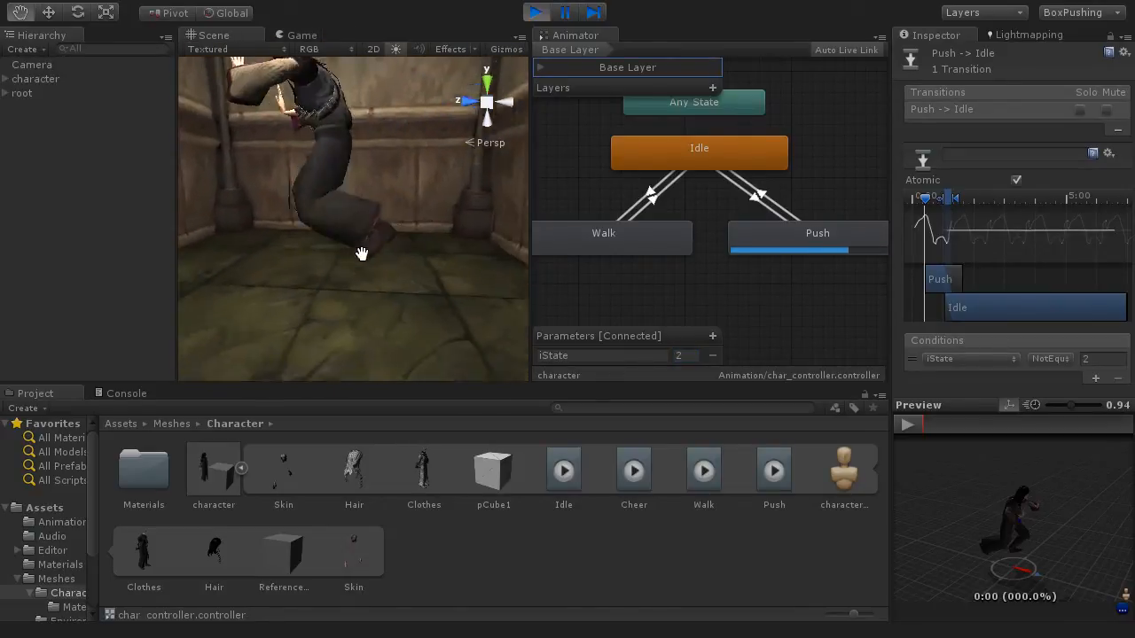
{"action": "left_click_drag", "start_coordinate": [362, 255], "coordinate": [416, 225], "text": "alt"}
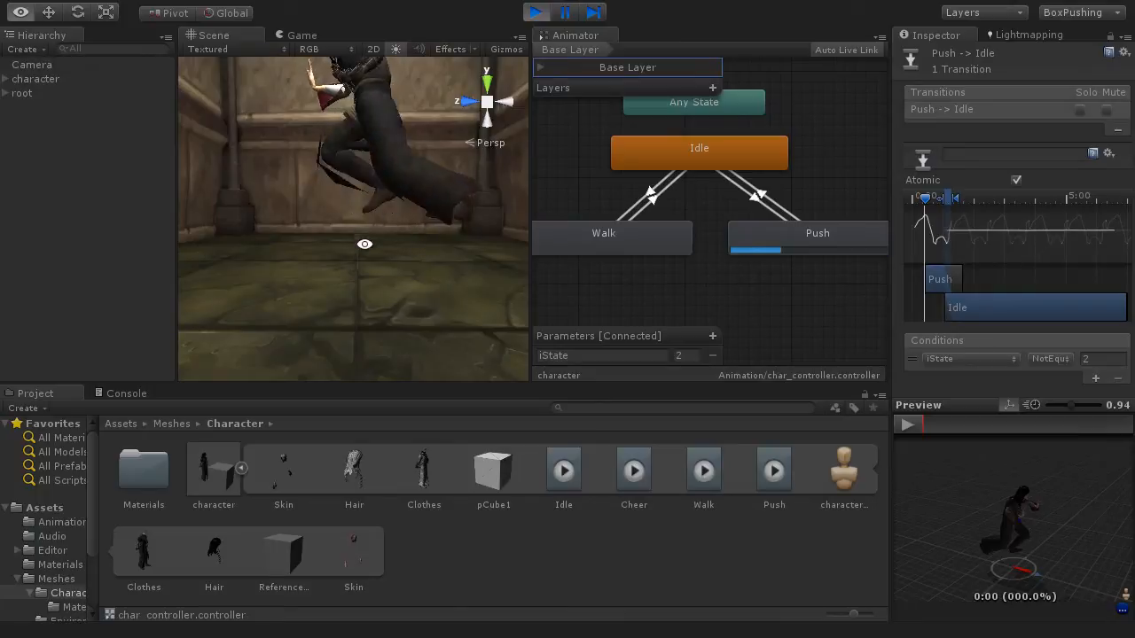
{"action": "mouse_move", "coordinate": [367, 243]}
{"action": "left_mouse_down", "text": "alt"}
{"action": "mouse_move", "coordinate": [524, 254]}
{"action": "mouse_move", "coordinate": [350, 247]}
{"action": "mouse_move", "coordinate": [364, 253]}
{"action": "left_mouse_up", "text": "alt"}
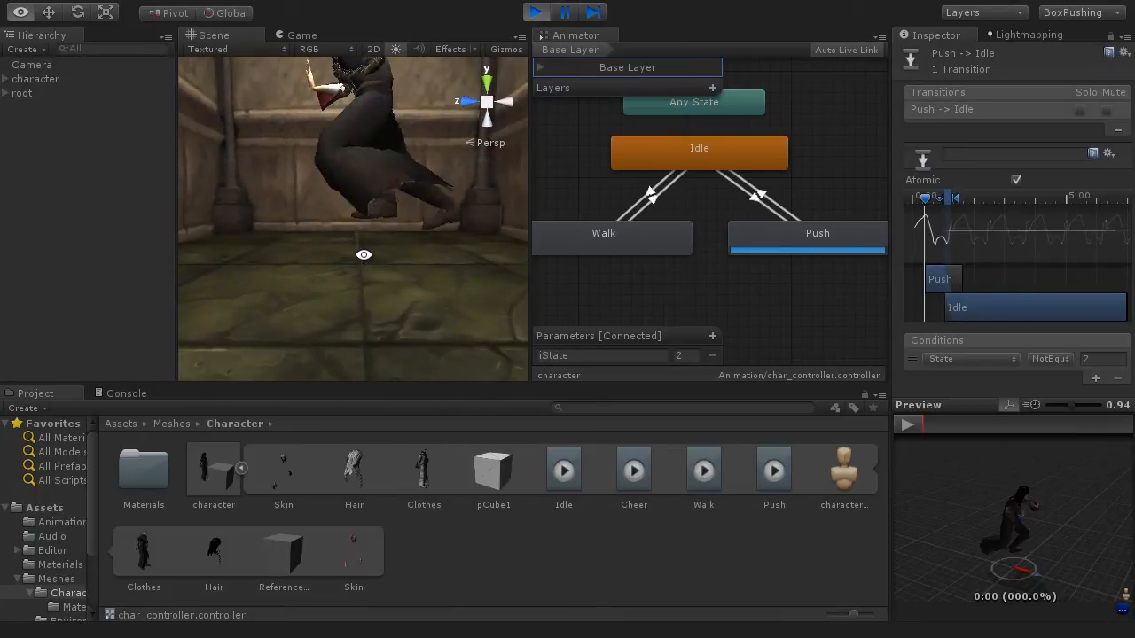
Step: Set iState to 1 and back to 2 to compare foot height between Walk and Push, and stop the game
{"action": "double_click", "coordinate": [678, 354]}
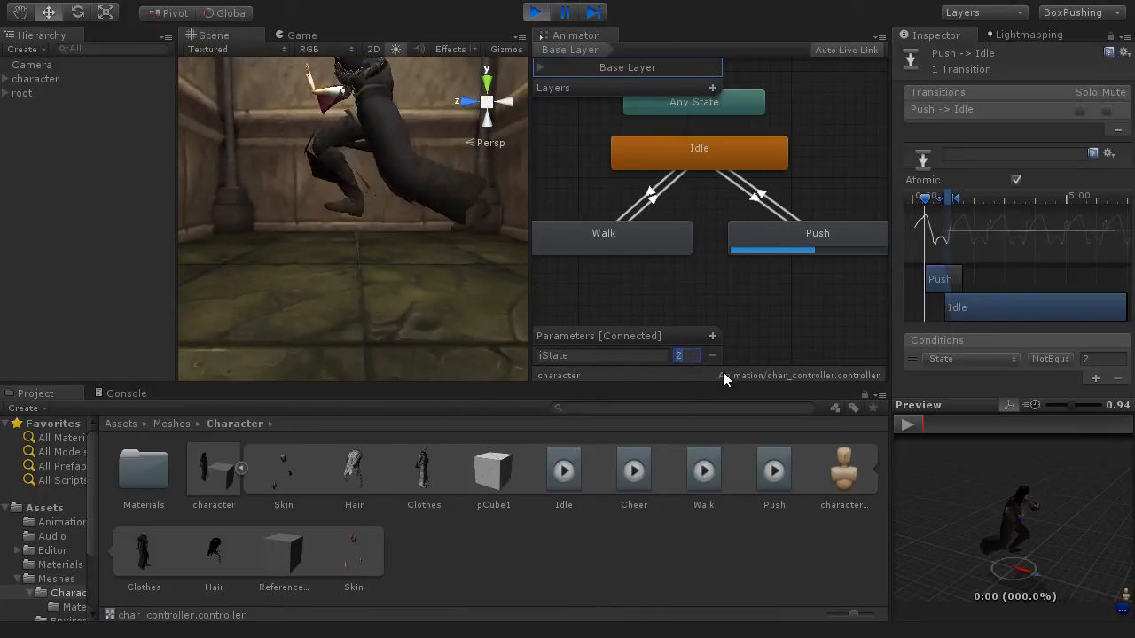
{"action": "type", "text": "1"}
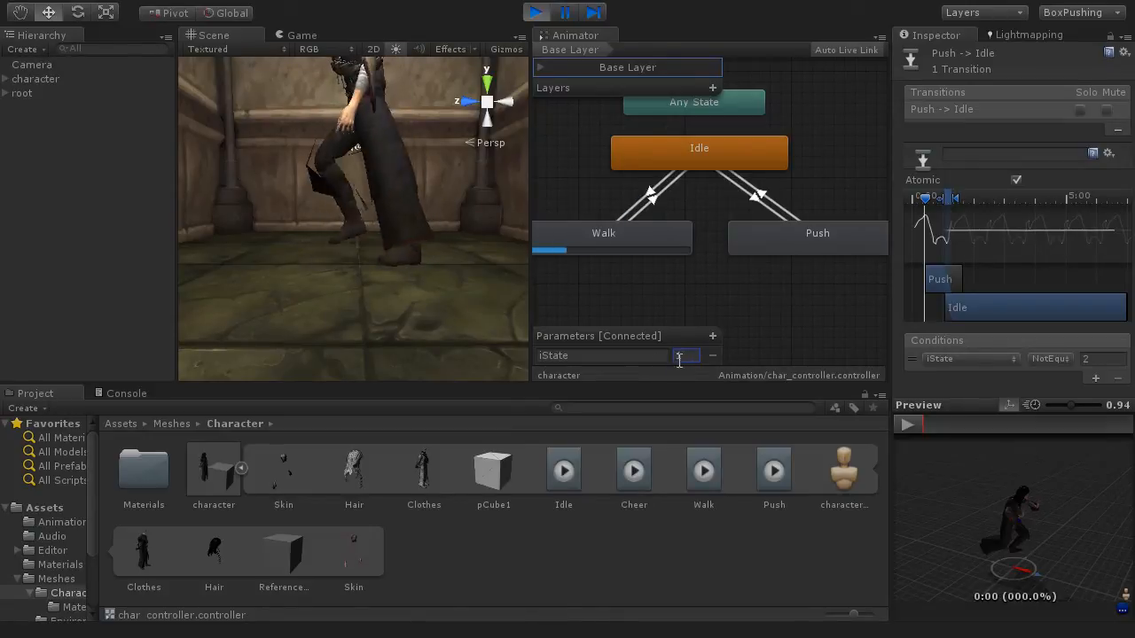
{"action": "type", "text": "2"}
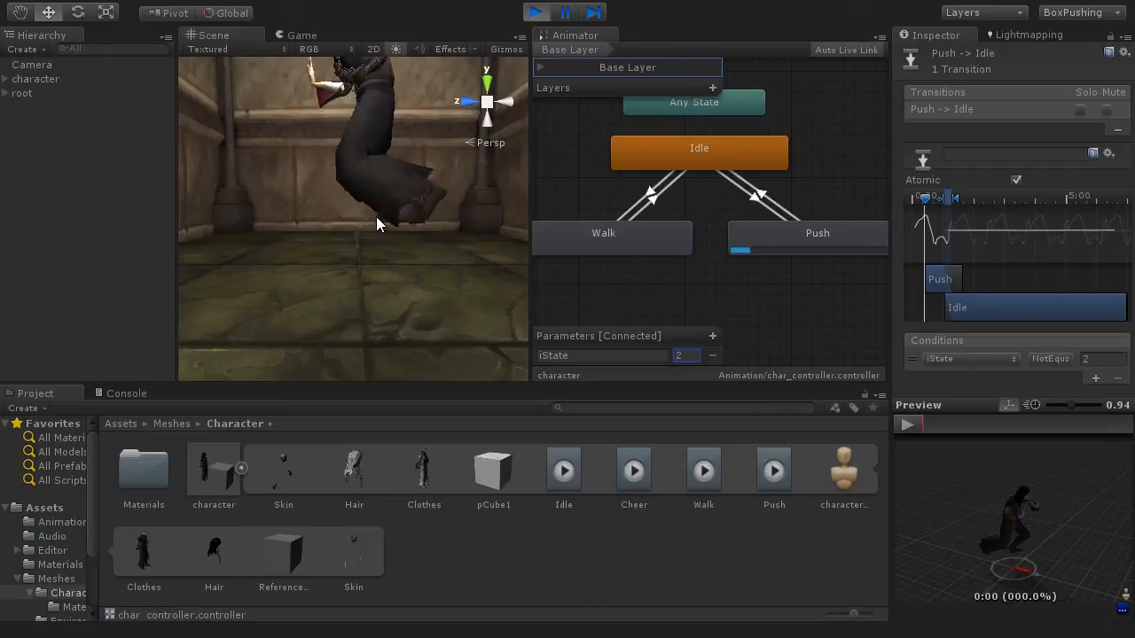
{"action": "left_click", "coordinate": [536, 12]}
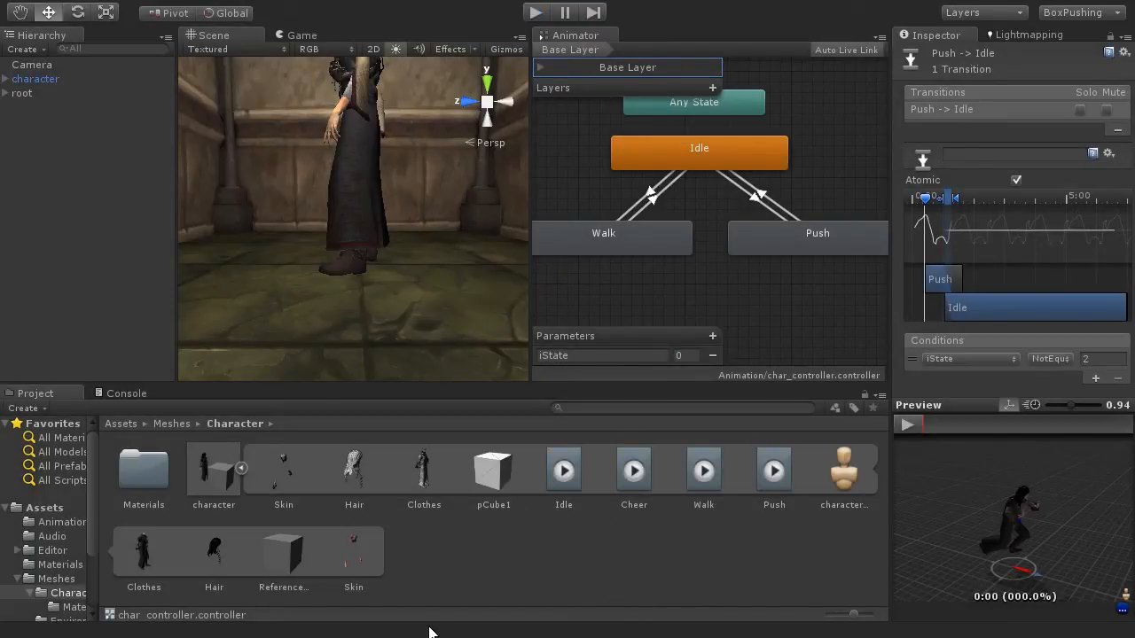
Step: Open the character model's animation import settings and compare the Walk and Push clips in the preview, ending on Push
{"action": "left_click", "coordinate": [213, 481]}
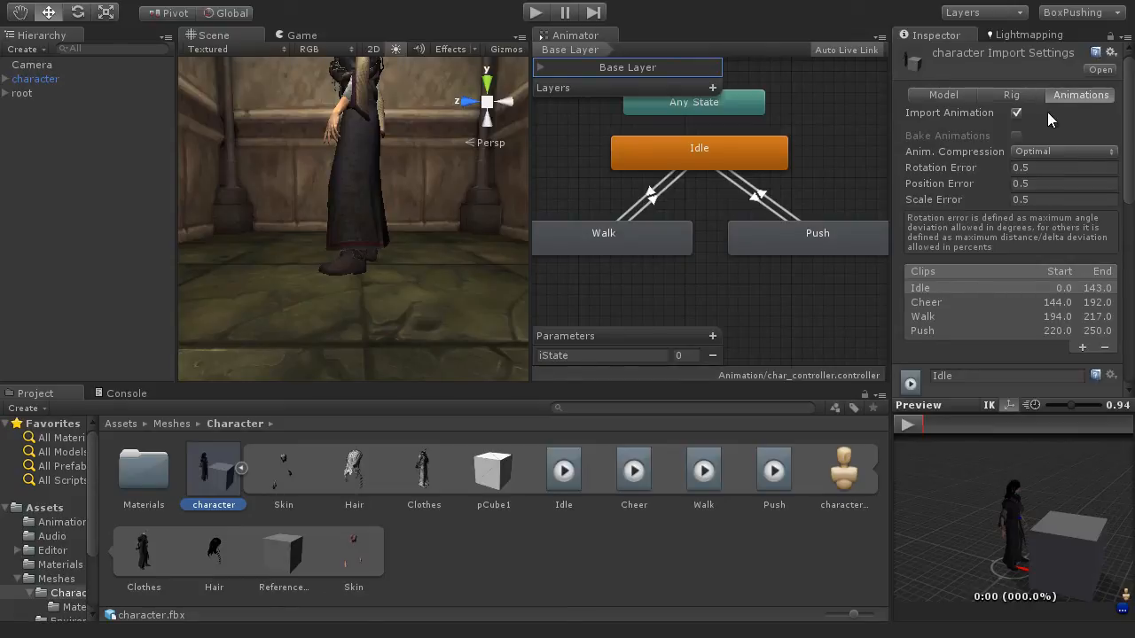
{"action": "left_click", "coordinate": [929, 332]}
{"action": "mouse_move", "coordinate": [1046, 529]}
{"action": "left_mouse_down"}
{"action": "mouse_move", "coordinate": [1001, 547]}
{"action": "mouse_move", "coordinate": [1046, 500]}
{"action": "mouse_move", "coordinate": [1018, 560]}
{"action": "mouse_move", "coordinate": [1046, 521]}
{"action": "left_mouse_up"}
{"action": "left_click", "coordinate": [937, 317]}
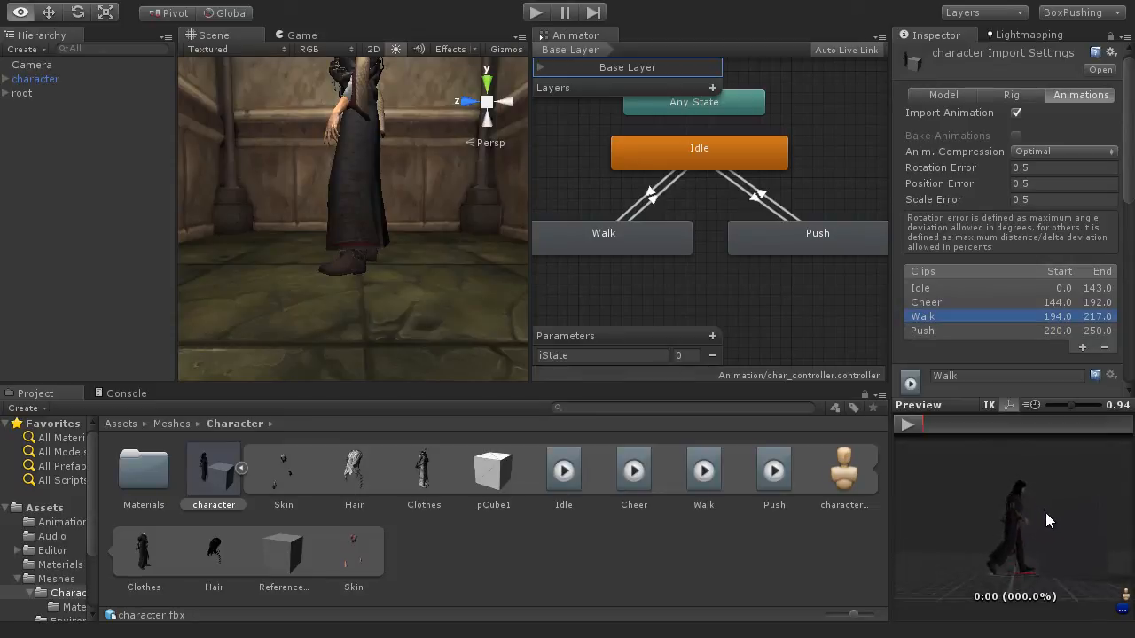
{"action": "left_click", "coordinate": [936, 330]}
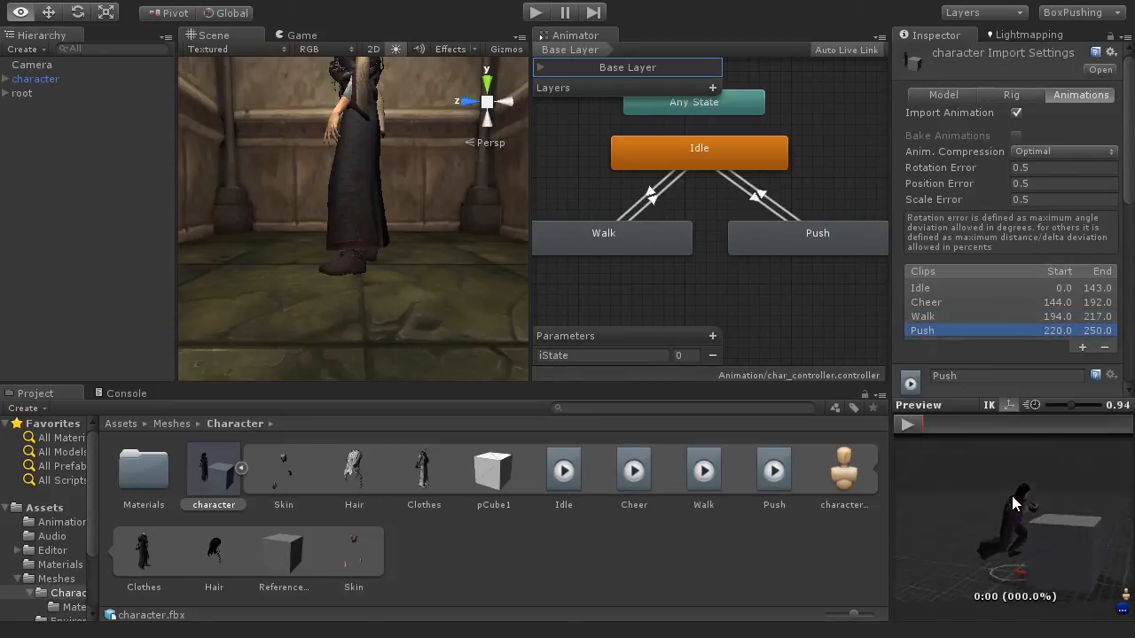
{"action": "left_click_drag", "start_coordinate": [1024, 493], "coordinate": [1029, 549]}
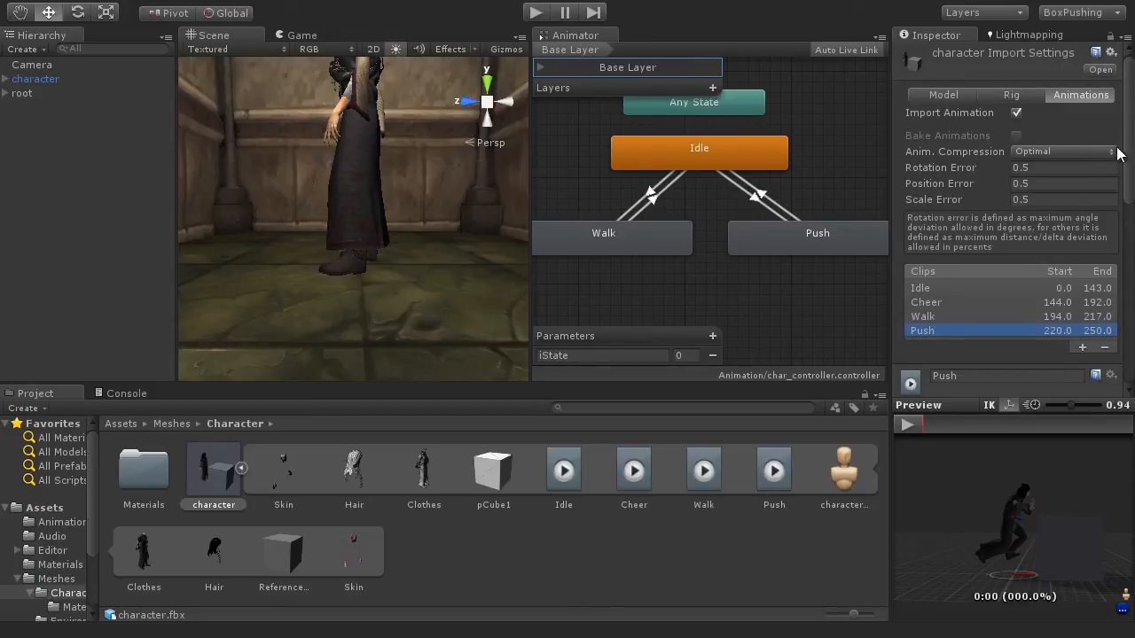
Step: Set the Push clip's Root Transform Position (Y) offset to 0.2 and apply the import settings
{"action": "left_click_drag", "start_coordinate": [1126, 105], "coordinate": [1087, 255]}
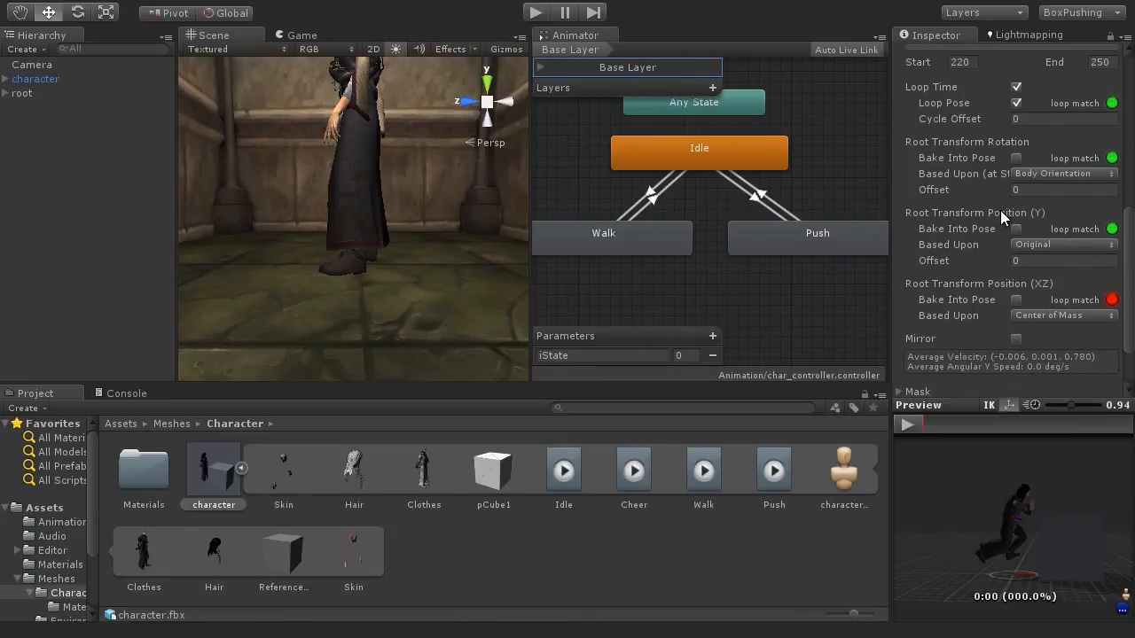
{"action": "left_click", "coordinate": [1037, 261]}
{"action": "type", "text": "0.2"}
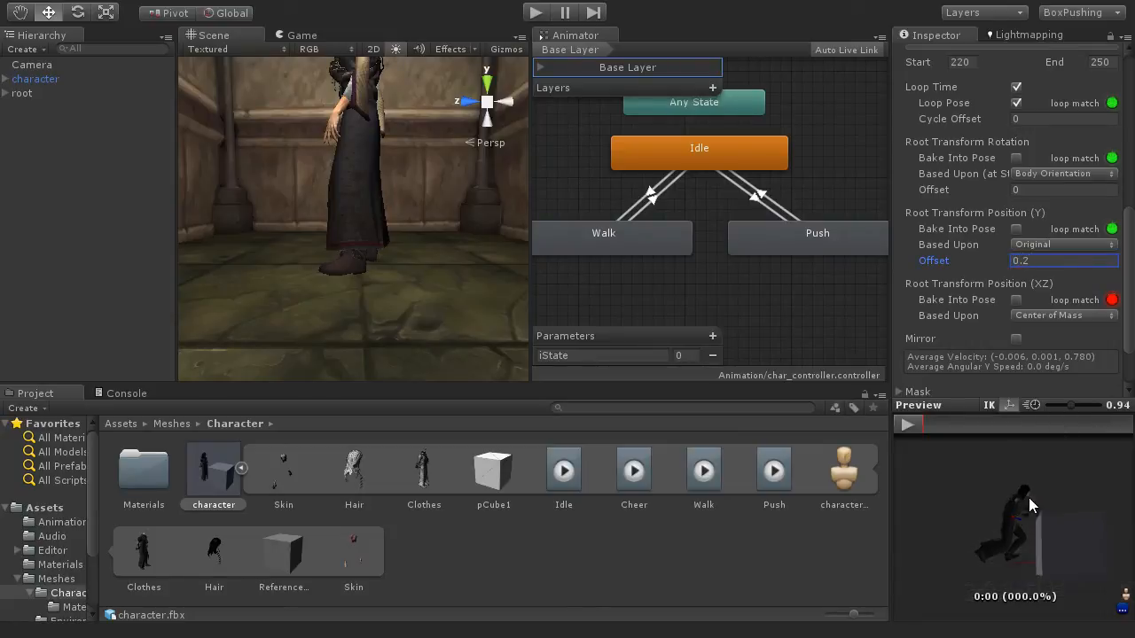
{"action": "left_click_drag", "start_coordinate": [1028, 498], "coordinate": [1023, 514]}
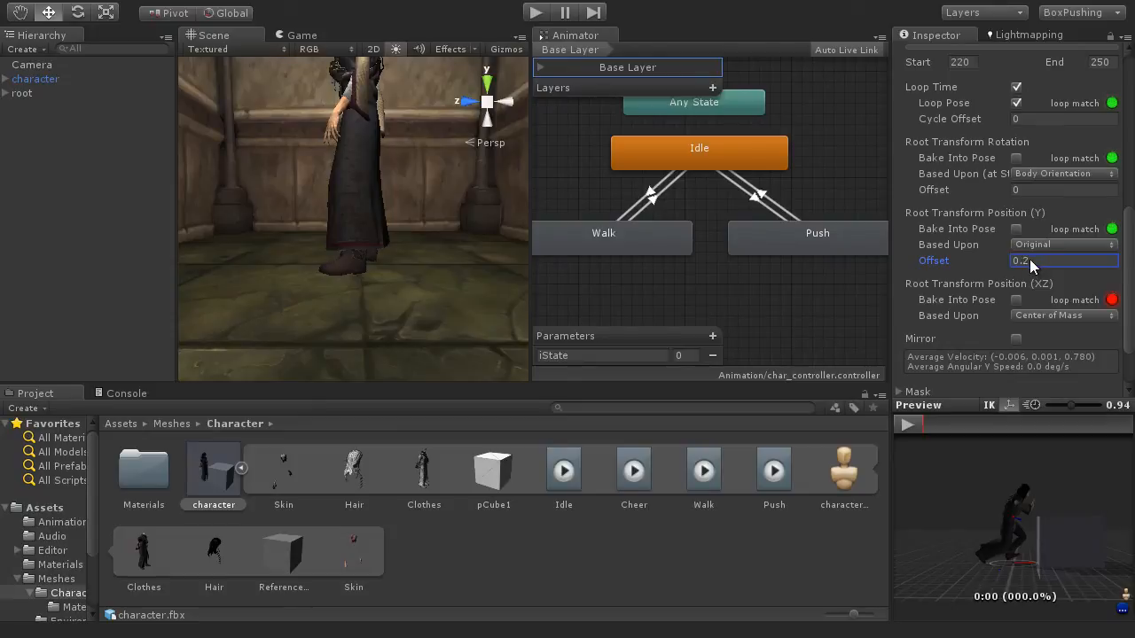
{"action": "scroll", "coordinate": [1011, 266], "scroll_direction": "down", "scroll_amount": 3}
{"action": "left_click", "coordinate": [1089, 374]}
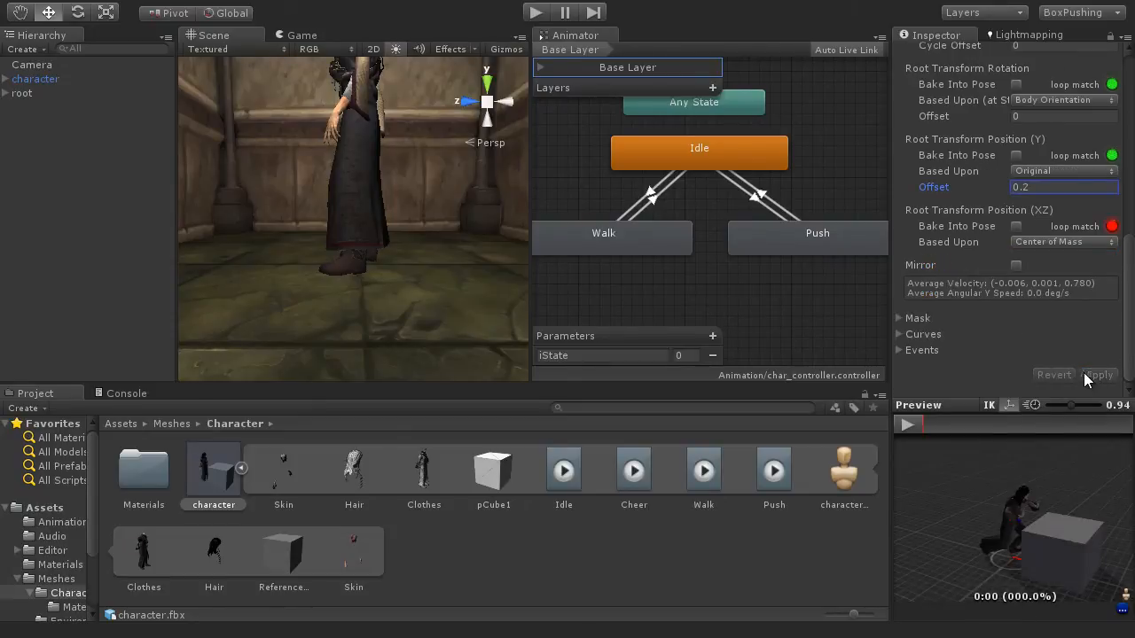
Step: Run the game and set iState to 1 and 2 to check the character's foot height in the Scene view with the new offset
{"action": "left_click", "coordinate": [535, 12]}
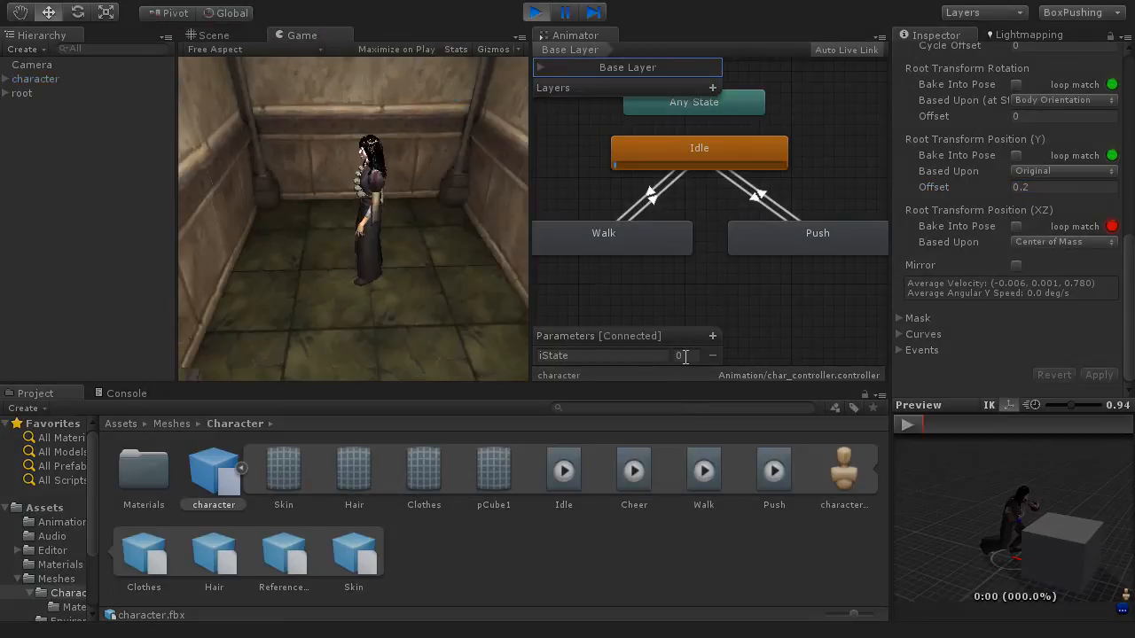
{"action": "left_click", "coordinate": [683, 355]}
{"action": "left_click", "coordinate": [232, 35]}
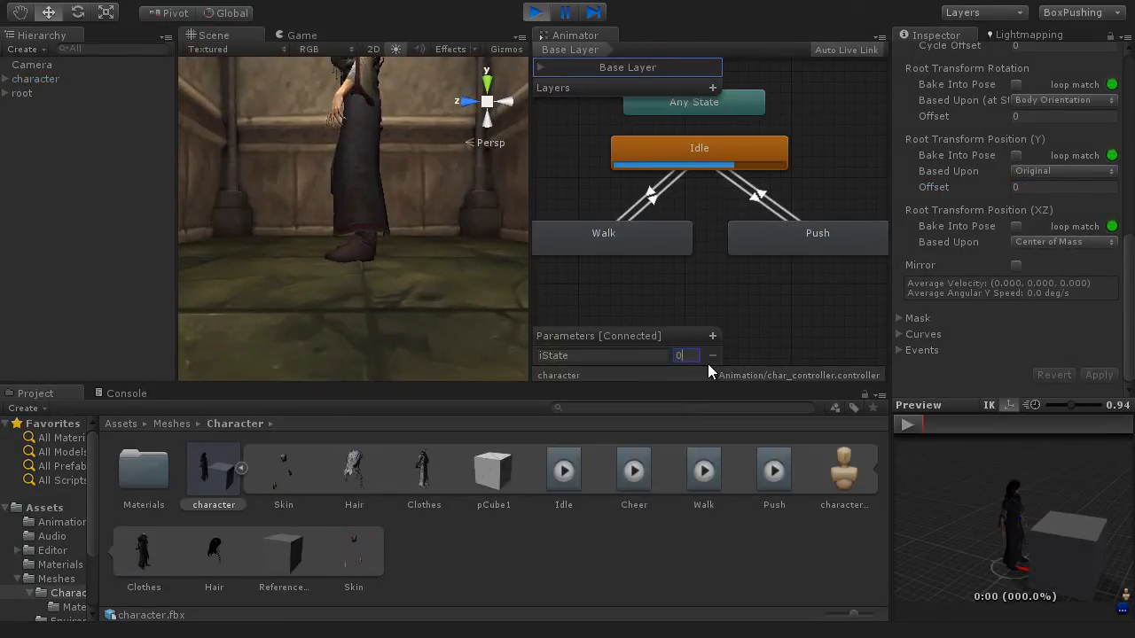
{"action": "type", "text": "1"}
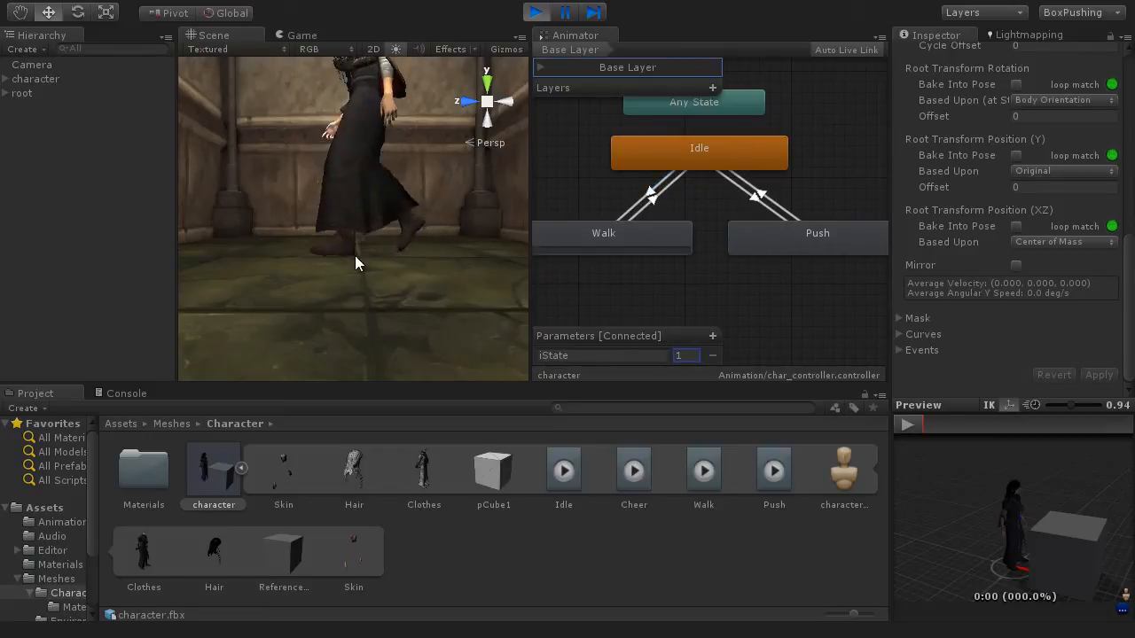
{"action": "left_click_drag", "start_coordinate": [687, 357], "coordinate": [650, 369]}
{"action": "type", "text": "2"}
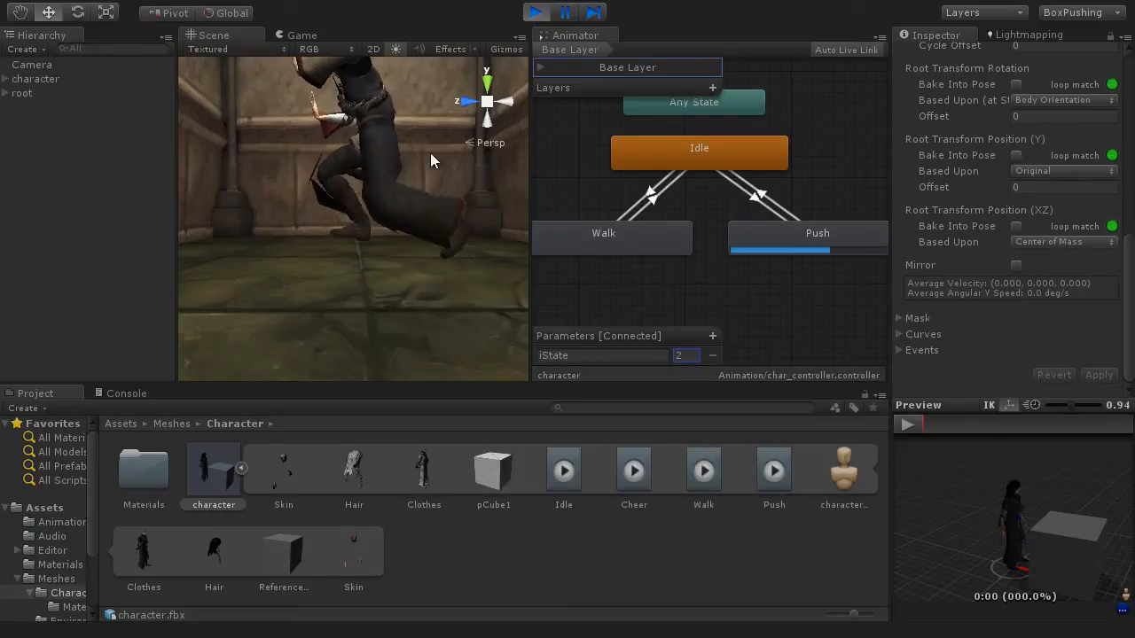
{"action": "scroll", "coordinate": [378, 177], "scroll_direction": "down", "scroll_amount": 3}
{"action": "left_click_drag", "start_coordinate": [406, 183], "coordinate": [443, 242], "text": "alt"}
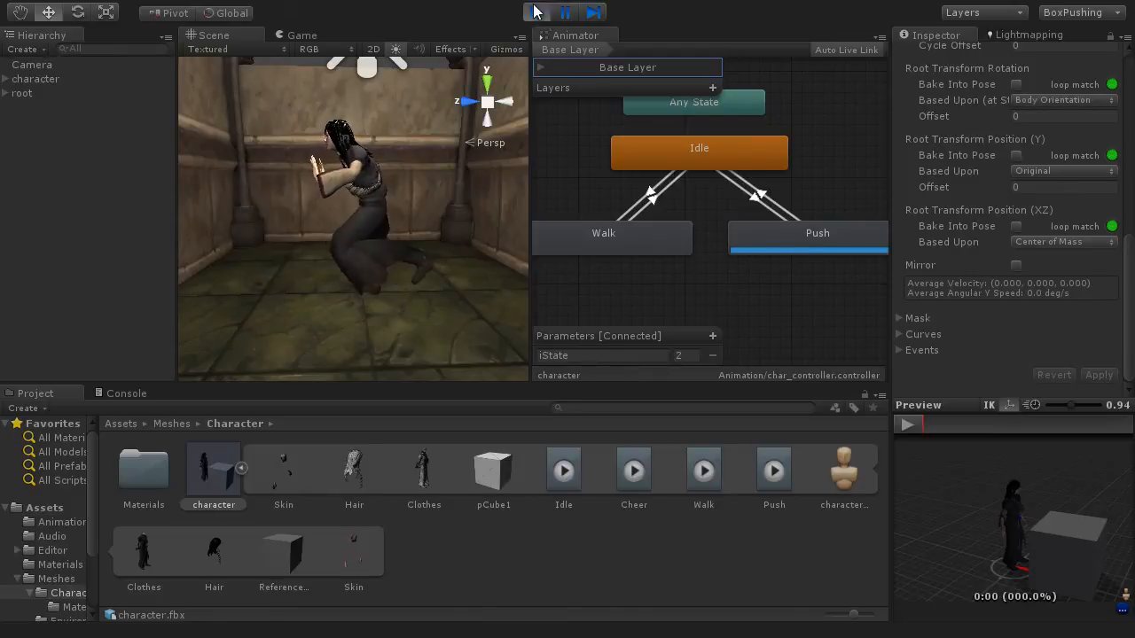
Step: Inspect the character's foot height in the Push state from another angle in the running Scene view
{"action": "double_click", "coordinate": [569, 355]}
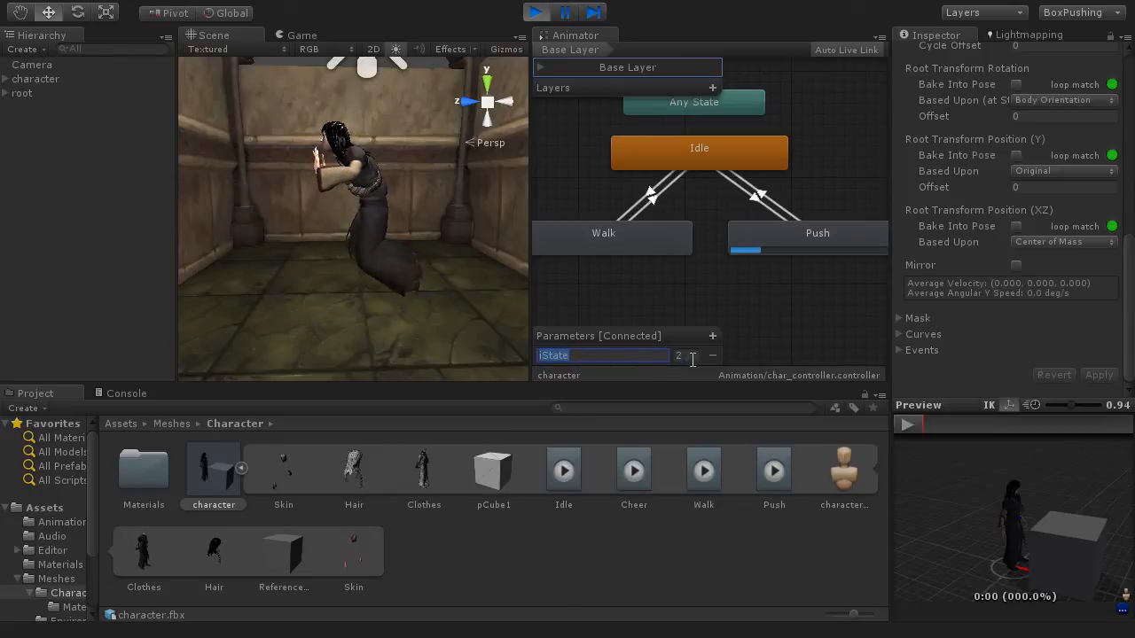
{"action": "key", "text": "Tab"}
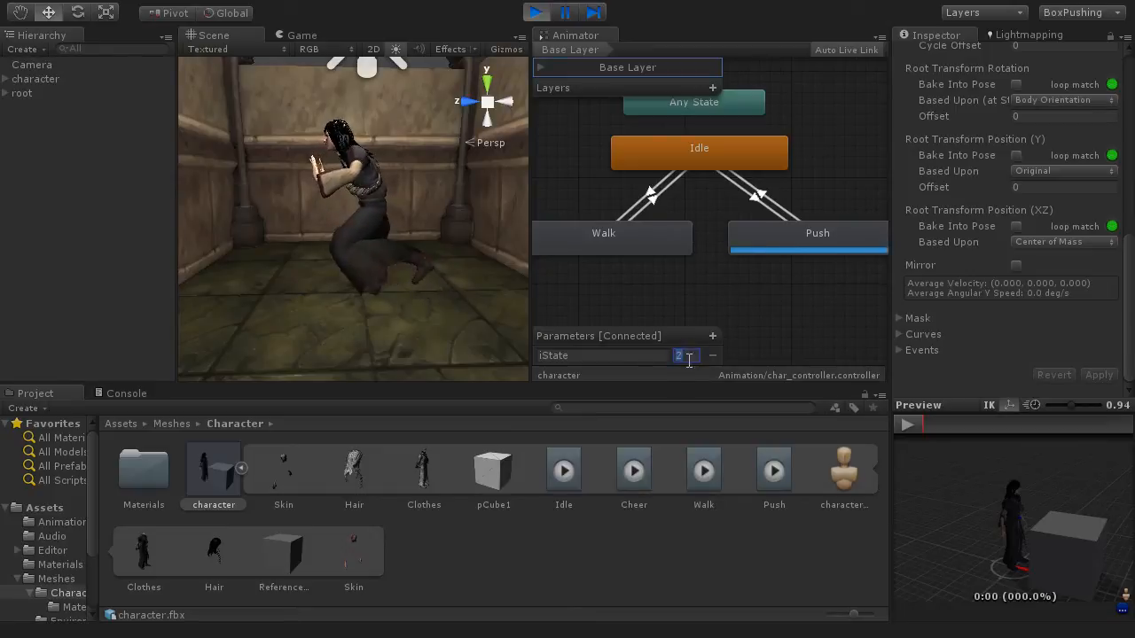
{"action": "left_click_drag", "start_coordinate": [375, 266], "coordinate": [333, 245], "text": "alt"}
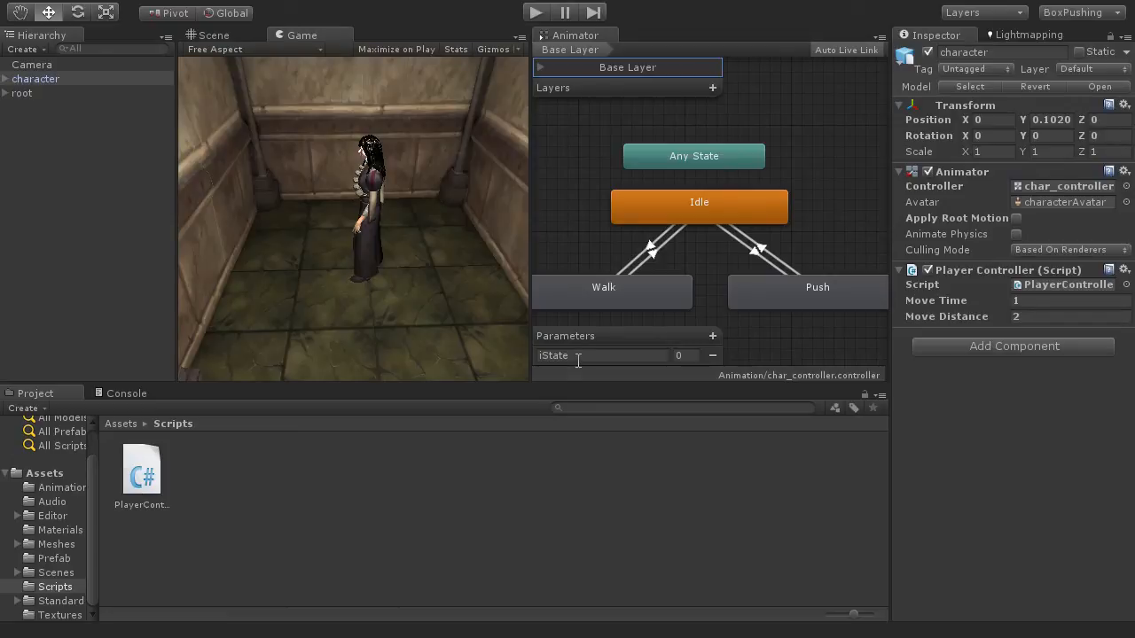
Step: Open the PlayerController script in MonoDevelop and review the MOVETYPE enum and the PlayerState property
{"action": "left_click", "coordinate": [134, 504]}
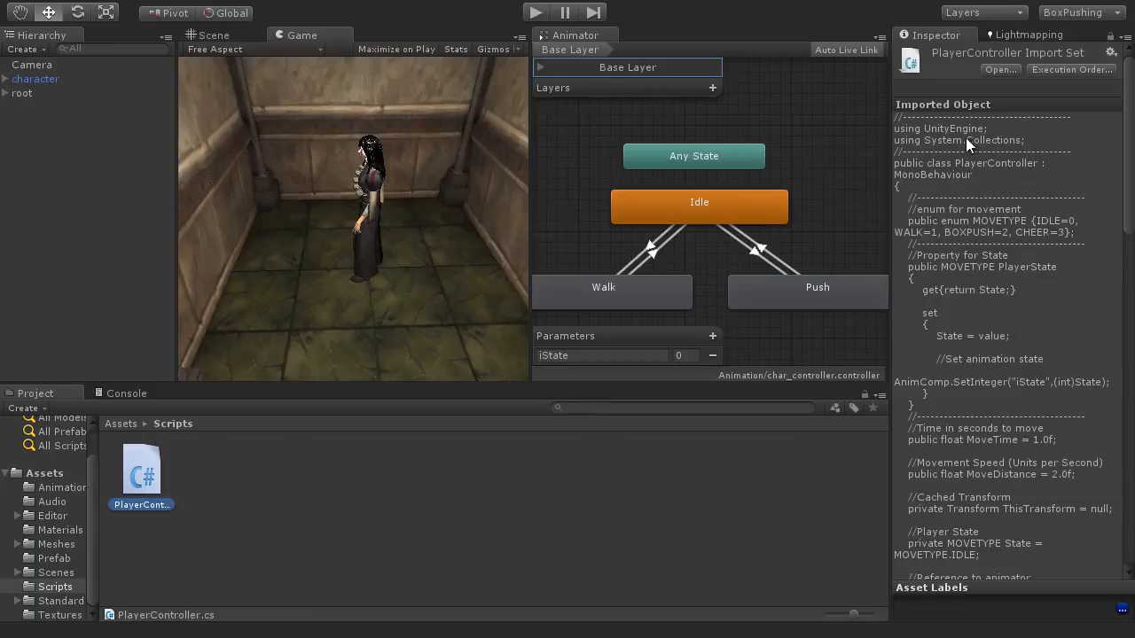
{"action": "left_click", "coordinate": [67, 80]}
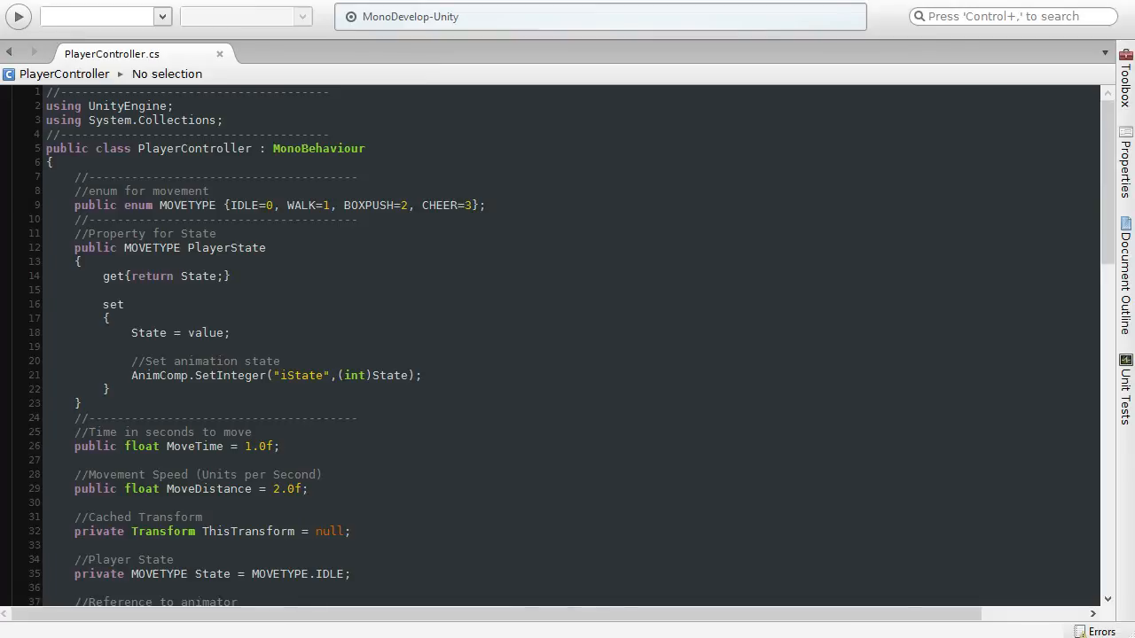
{"action": "left_click", "coordinate": [192, 168]}
{"action": "left_click", "coordinate": [188, 248]}
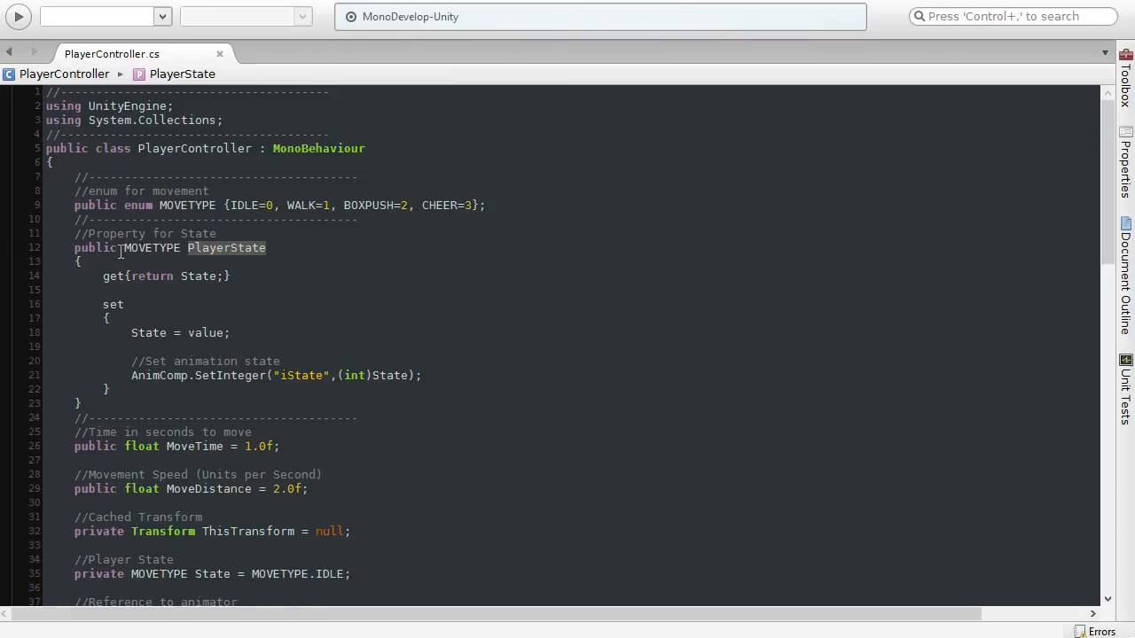
{"action": "left_click", "coordinate": [266, 249]}
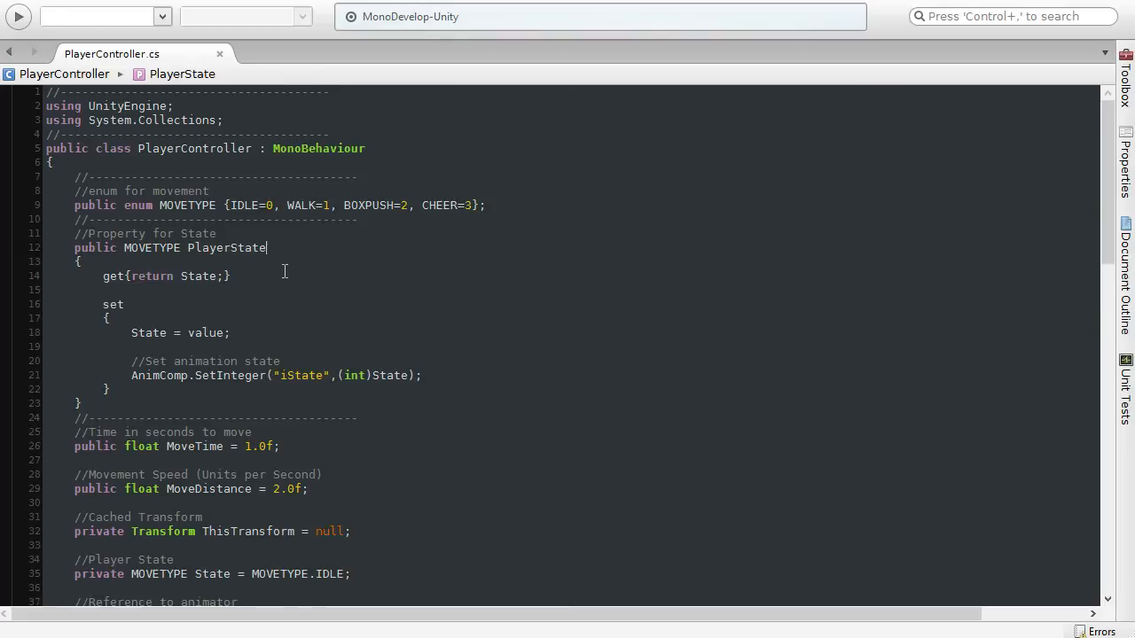
{"action": "left_click", "coordinate": [236, 205]}
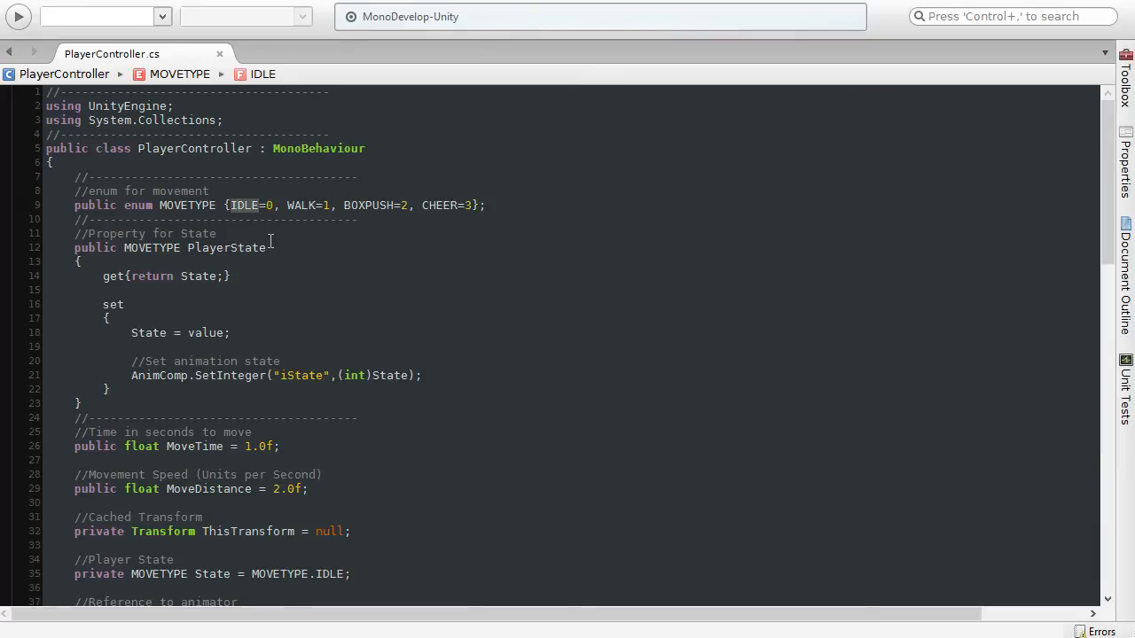
{"action": "left_click", "coordinate": [230, 250]}
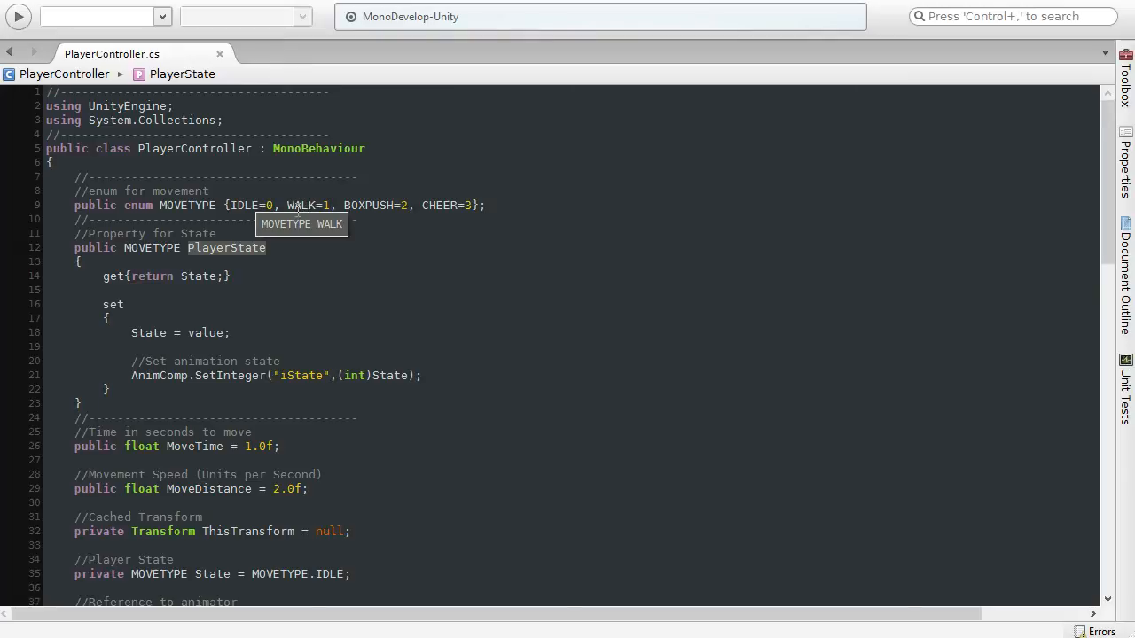
Step: Examine the PlayerState setter and its AnimComp.SetInteger call
{"action": "left_click", "coordinate": [105, 305]}
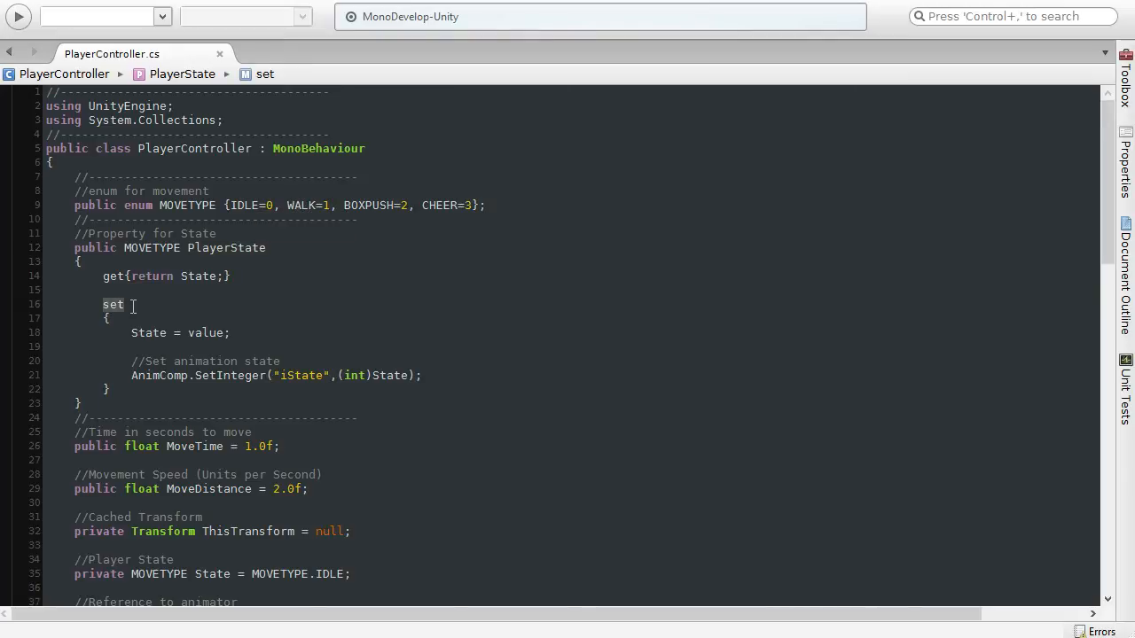
{"action": "left_click", "coordinate": [132, 305]}
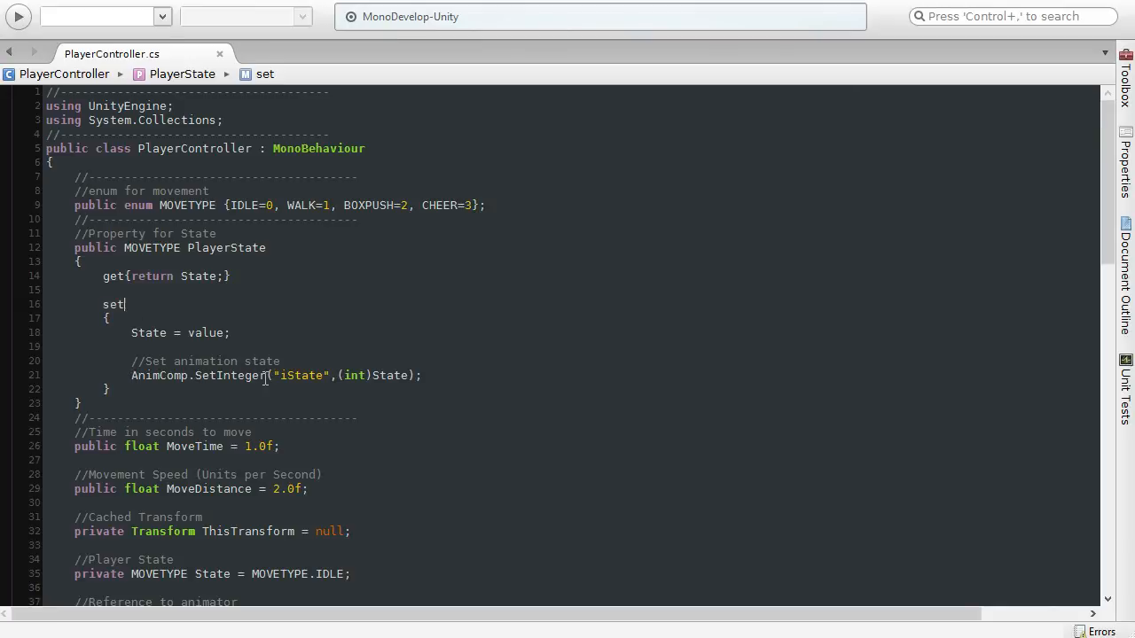
{"action": "left_click_drag", "start_coordinate": [437, 377], "coordinate": [131, 378]}
{"action": "left_click", "coordinate": [436, 376]}
Step: Review the private AnimComp Animator declaration and locate the Start function in the PlayerController script
{"action": "scroll", "coordinate": [231, 390], "scroll_direction": "down", "scroll_amount": 3}
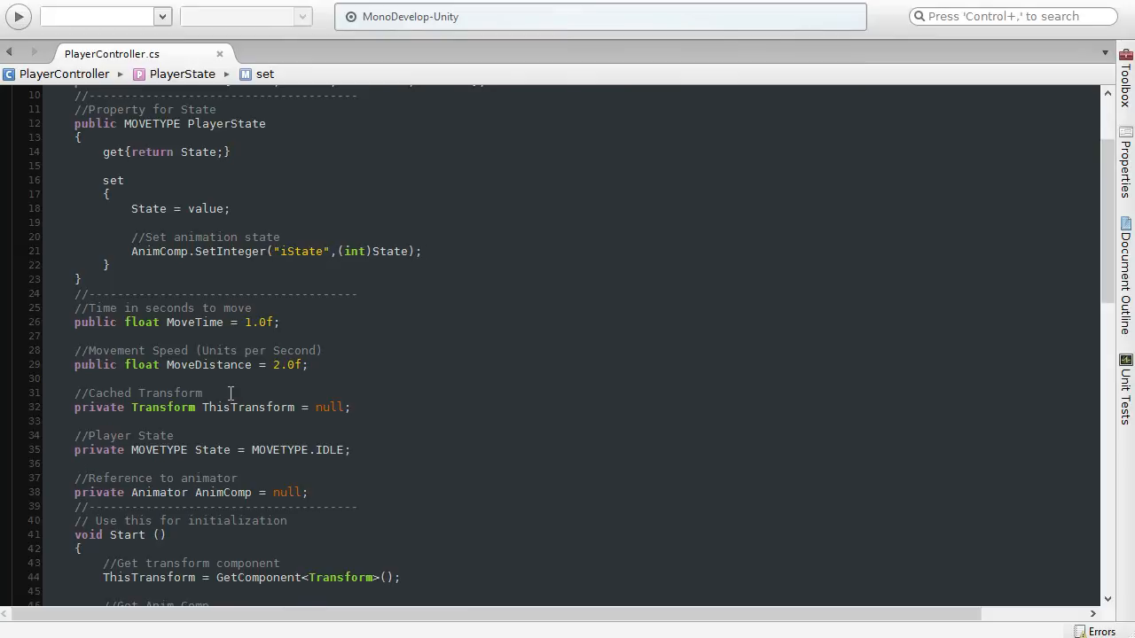
{"action": "scroll", "coordinate": [232, 394], "scroll_direction": "down", "scroll_amount": 1}
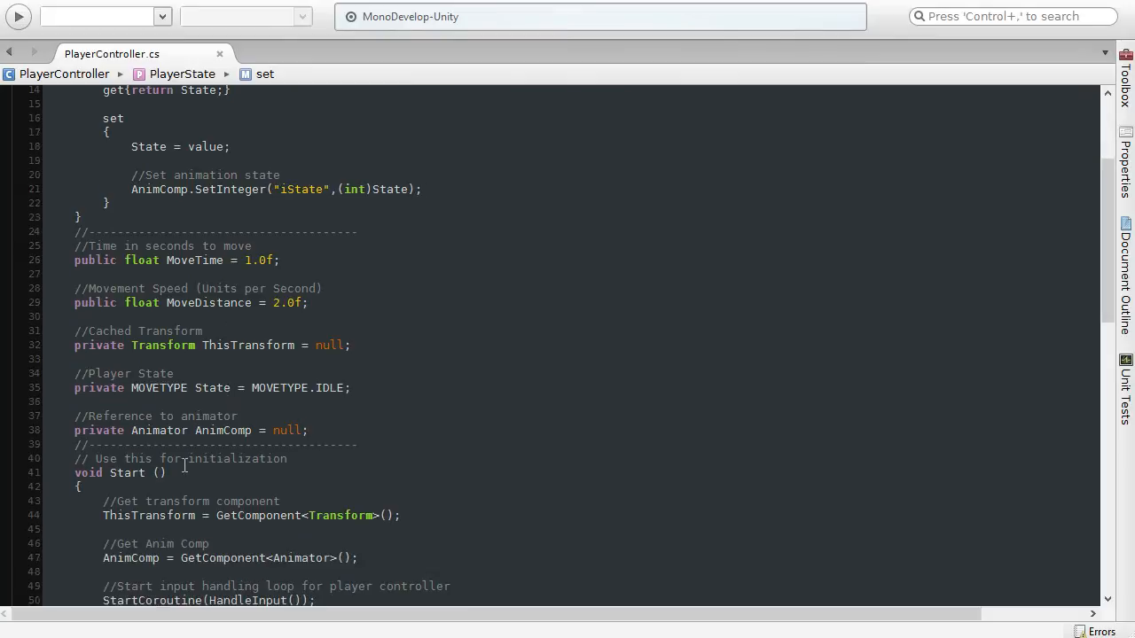
{"action": "left_click", "coordinate": [69, 433]}
{"action": "left_click_drag", "start_coordinate": [70, 435], "coordinate": [316, 433]}
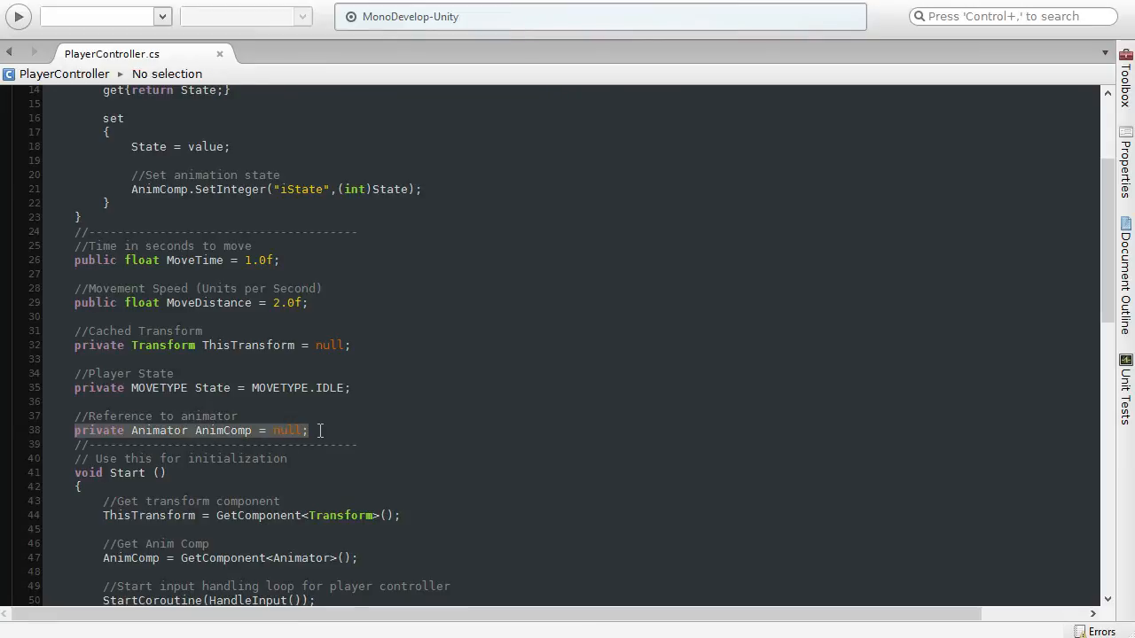
{"action": "left_click", "coordinate": [160, 433]}
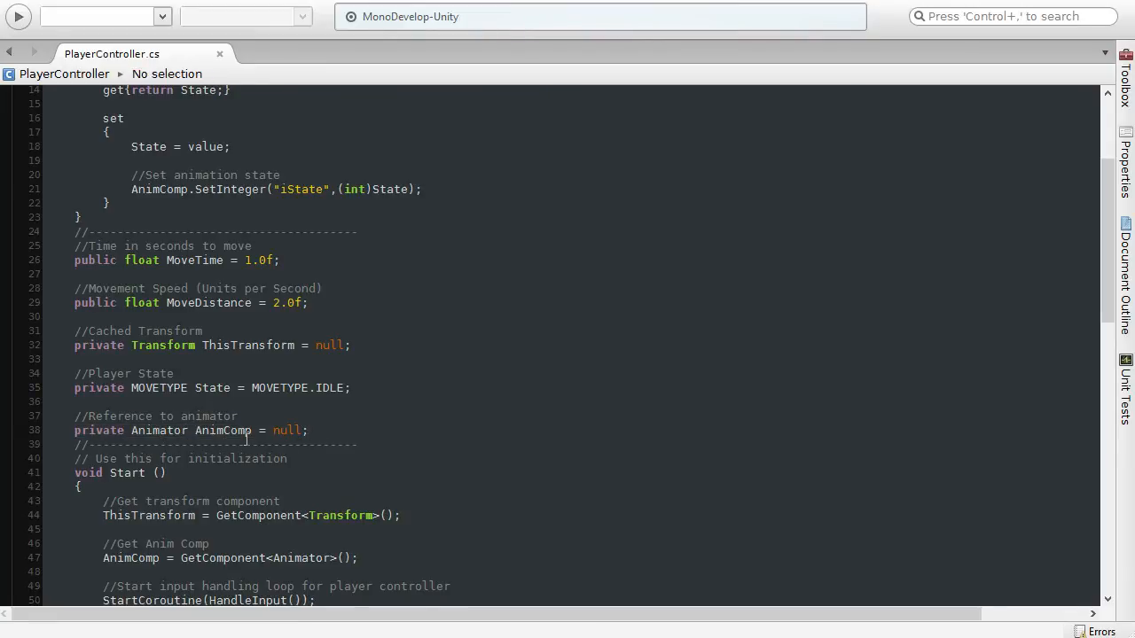
{"action": "left_click_drag", "start_coordinate": [77, 475], "coordinate": [212, 477]}
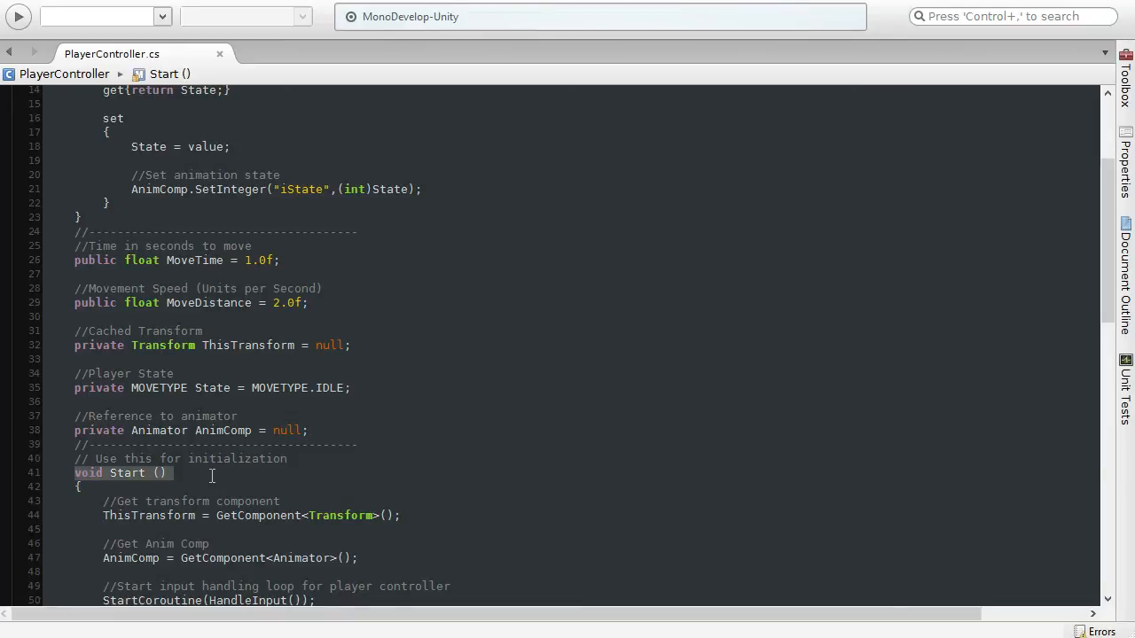
Step: Examine how Start assigns AnimComp through GetComponent with the Animator type
{"action": "scroll", "coordinate": [212, 478], "scroll_direction": "down", "scroll_amount": 2}
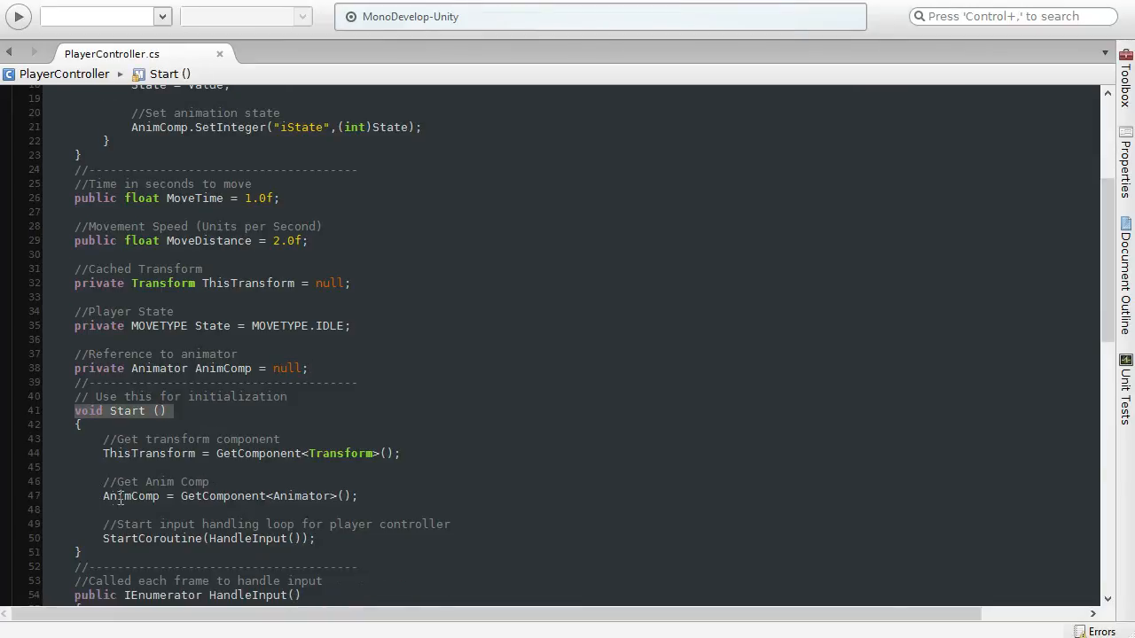
{"action": "left_click_drag", "start_coordinate": [104, 497], "coordinate": [359, 498]}
{"action": "double_click", "coordinate": [225, 496]}
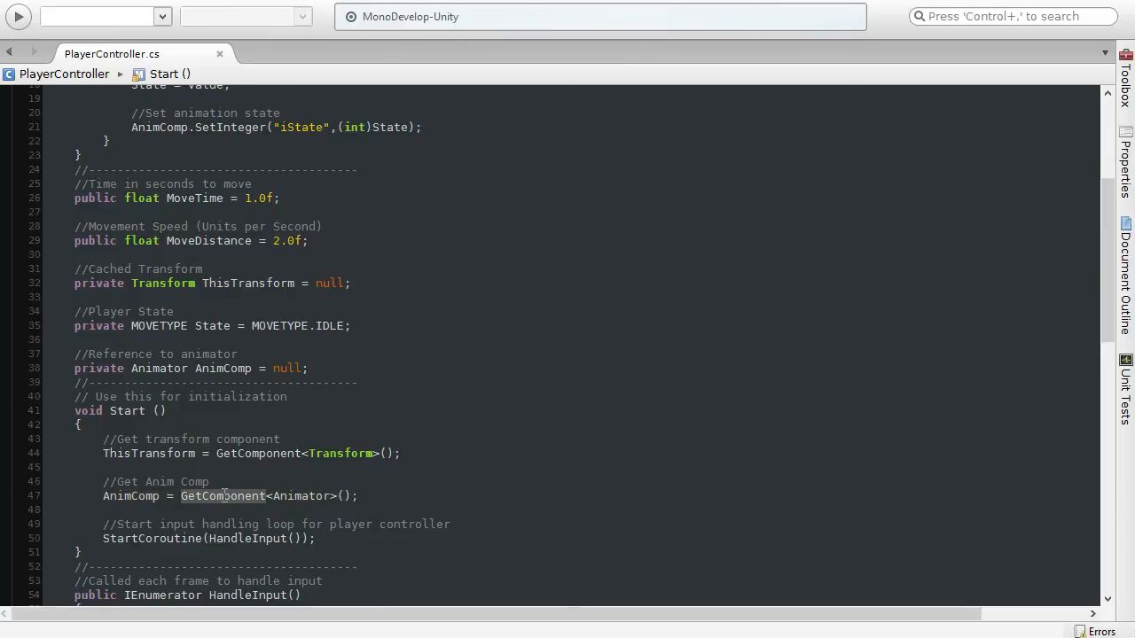
{"action": "double_click", "coordinate": [305, 497]}
{"action": "left_click", "coordinate": [377, 495]}
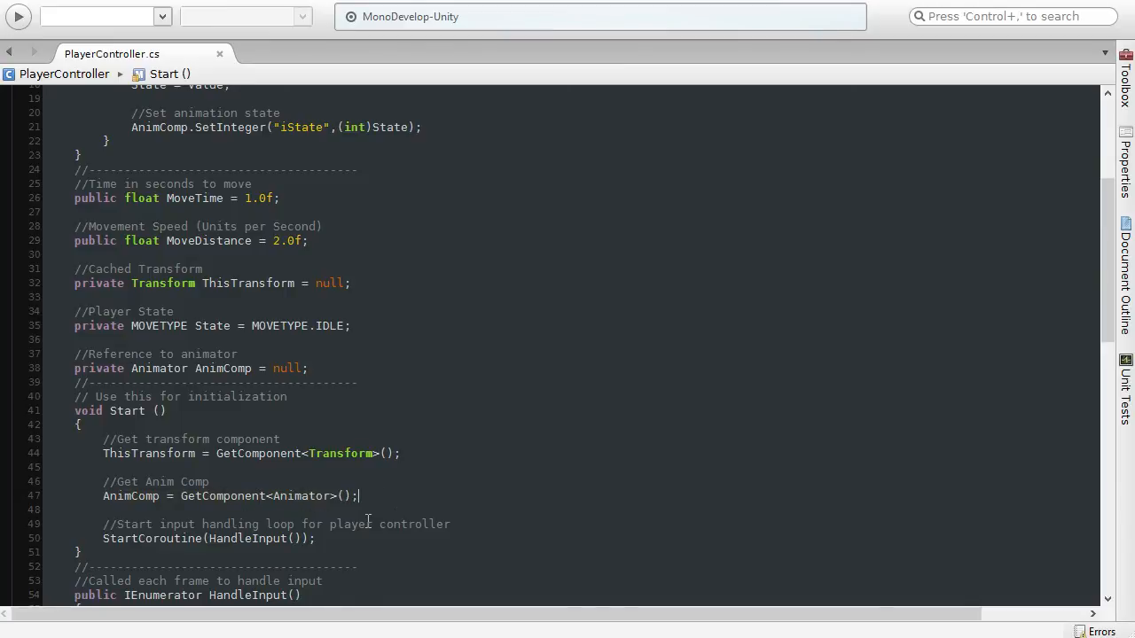
{"action": "scroll", "coordinate": [902, 94], "scroll_direction": "up", "scroll_amount": 1}
Step: Switch to Unity and select the character to inspect its Animator and Player Controller components
{"action": "key", "text": "alt+Tab"}
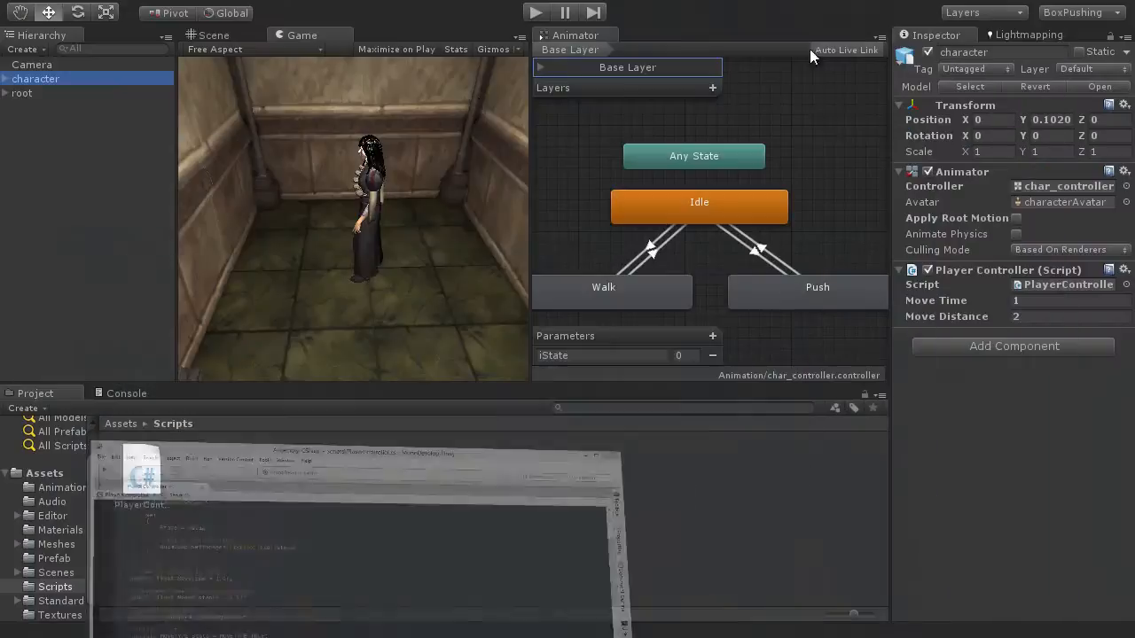
{"action": "left_click", "coordinate": [61, 80]}
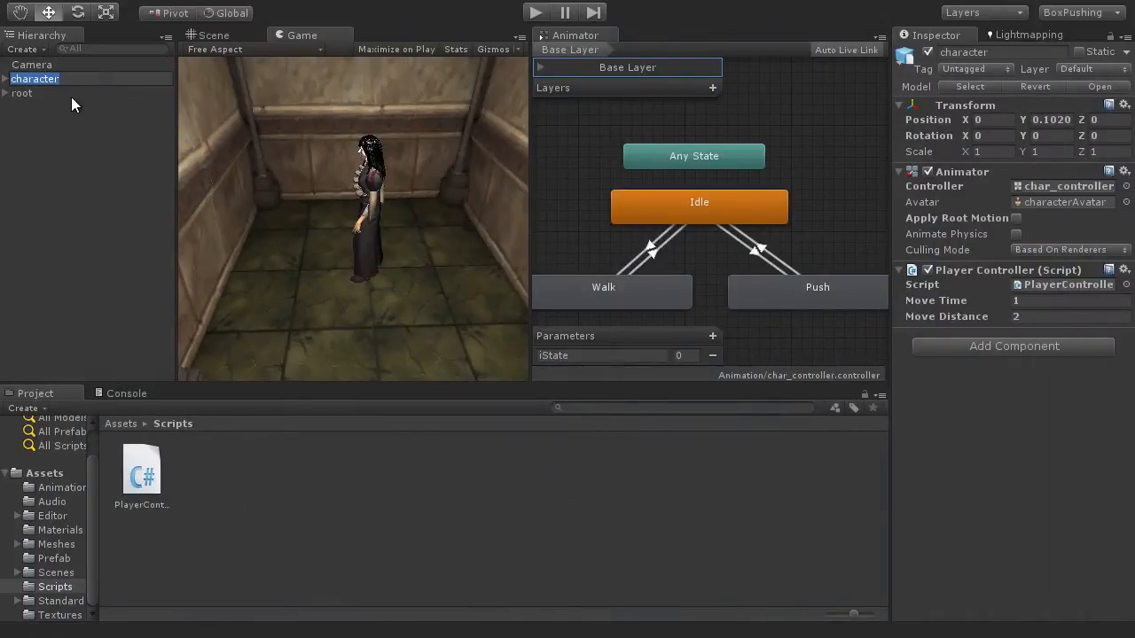
{"action": "left_click", "coordinate": [73, 96]}
{"action": "left_click", "coordinate": [130, 80]}
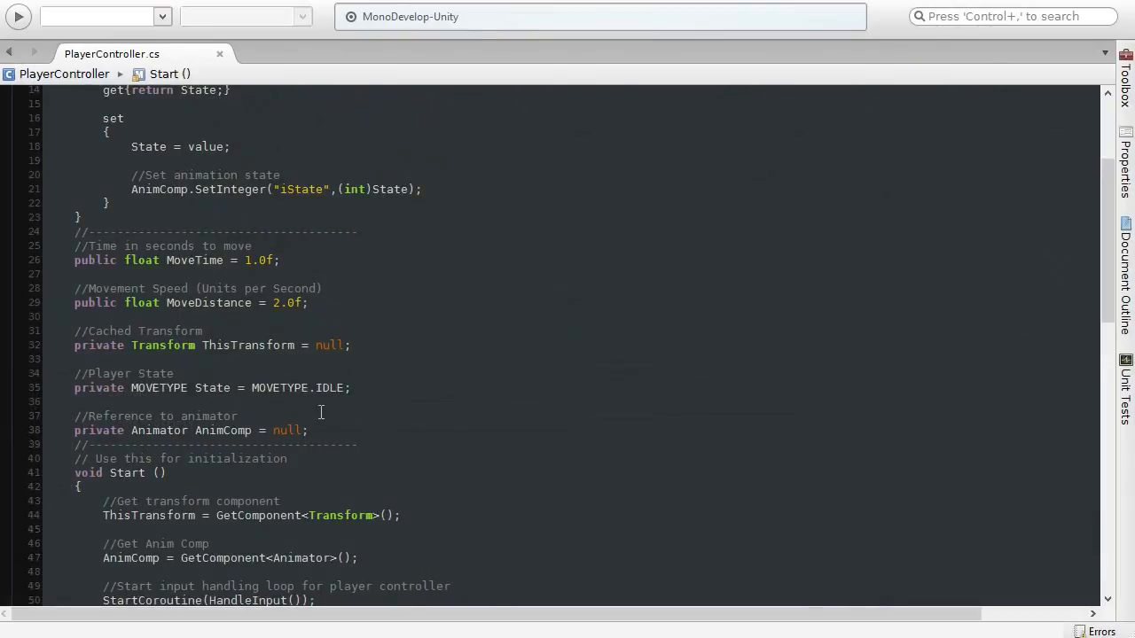
Step: Return to the script in MonoDevelop and examine the SetInteger call's "iState" parameter name and its (int)State argument
{"action": "scroll", "coordinate": [319, 411], "scroll_direction": "up", "scroll_amount": 4}
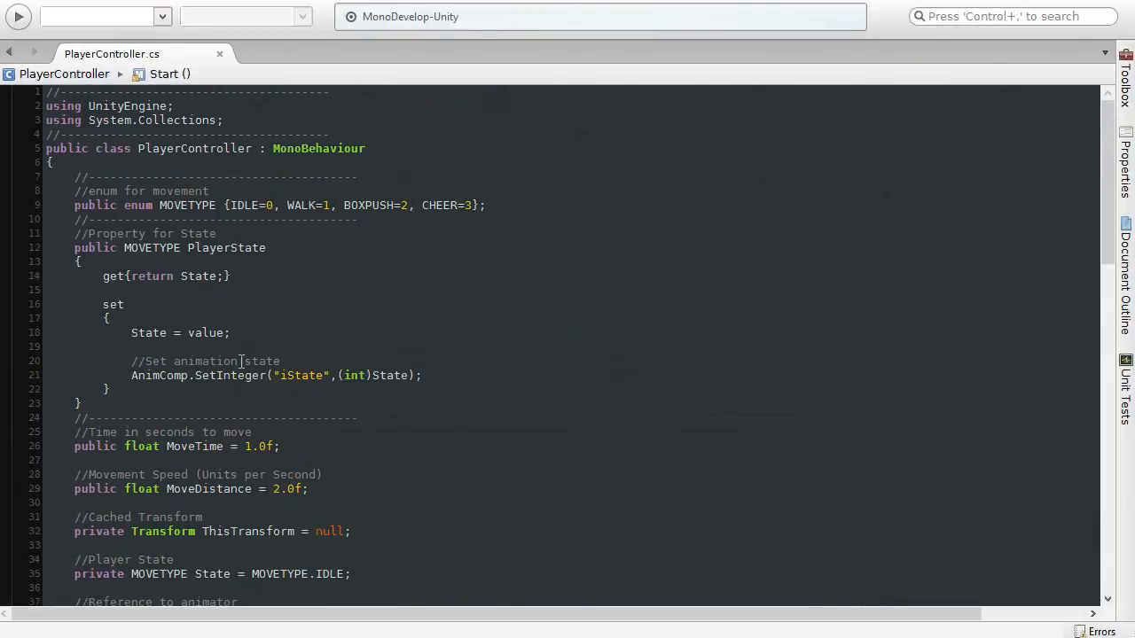
{"action": "left_click", "coordinate": [237, 251]}
{"action": "left_click", "coordinate": [239, 265]}
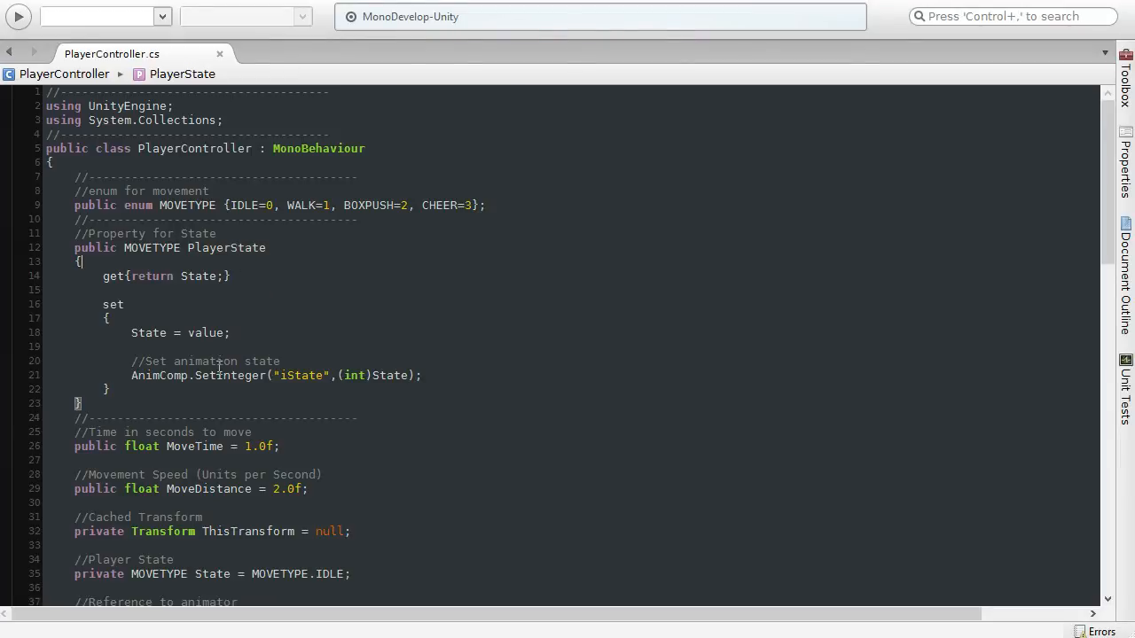
{"action": "left_click", "coordinate": [204, 375]}
{"action": "left_click", "coordinate": [436, 379]}
{"action": "left_click_drag", "start_coordinate": [282, 376], "coordinate": [323, 376]}
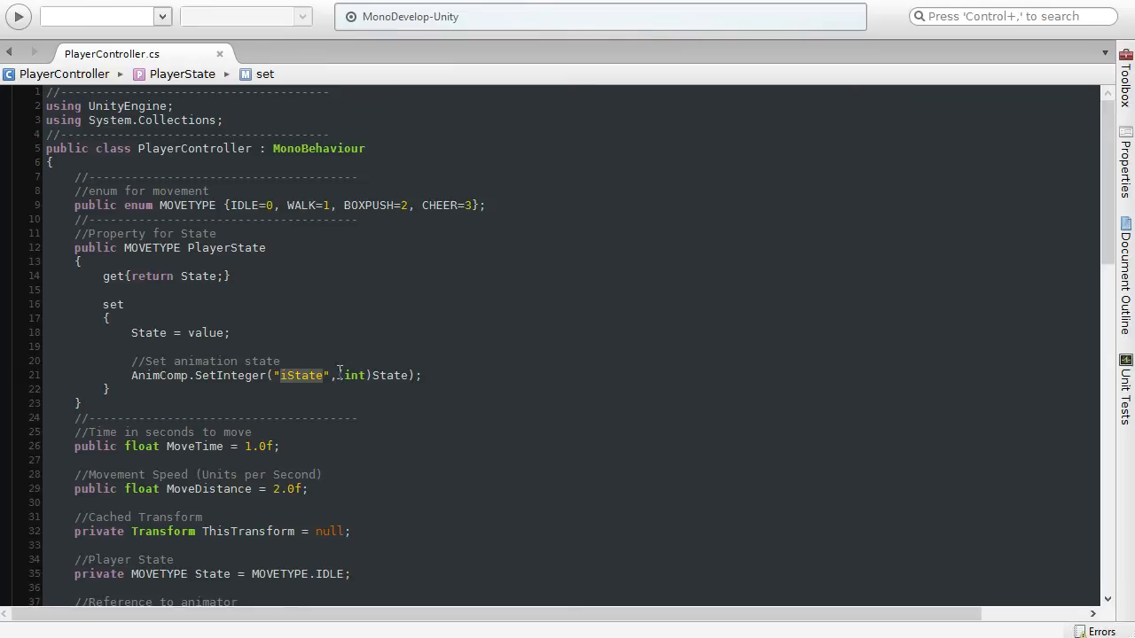
{"action": "left_click_drag", "start_coordinate": [339, 376], "coordinate": [411, 376]}
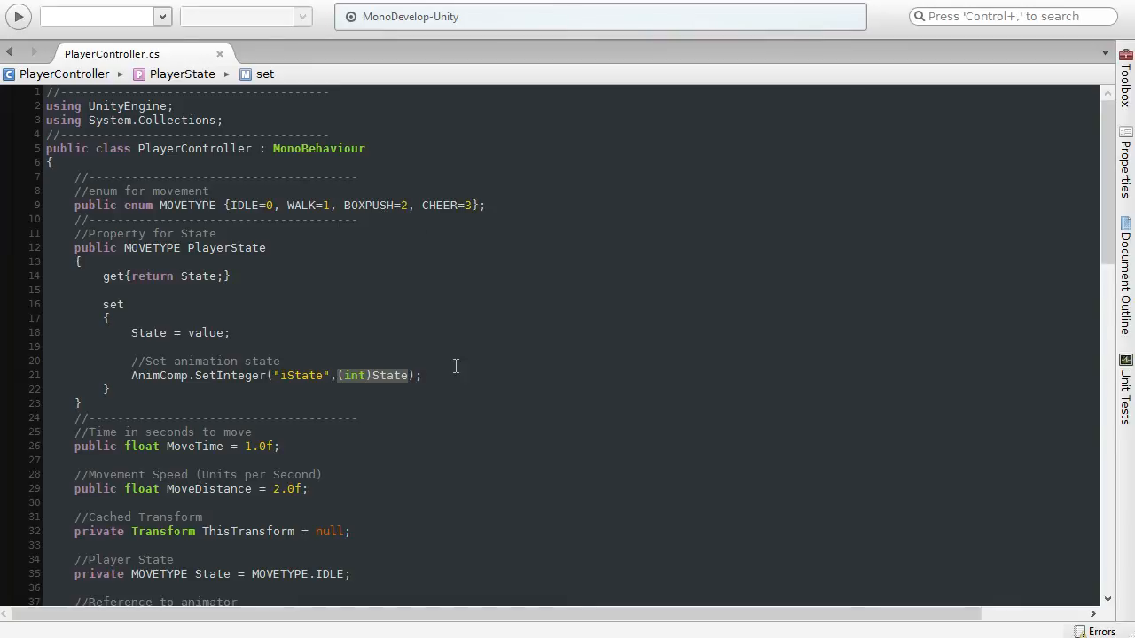
{"action": "left_click_drag", "start_coordinate": [448, 373], "coordinate": [36, 366]}
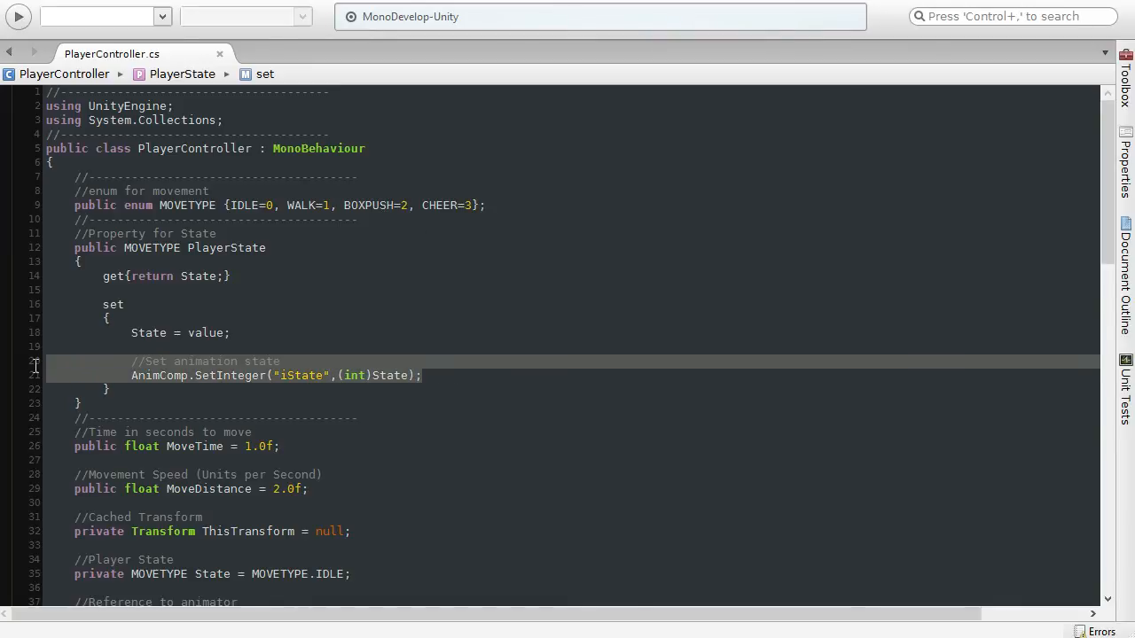
{"action": "left_click", "coordinate": [196, 377]}
{"action": "left_click", "coordinate": [434, 376]}
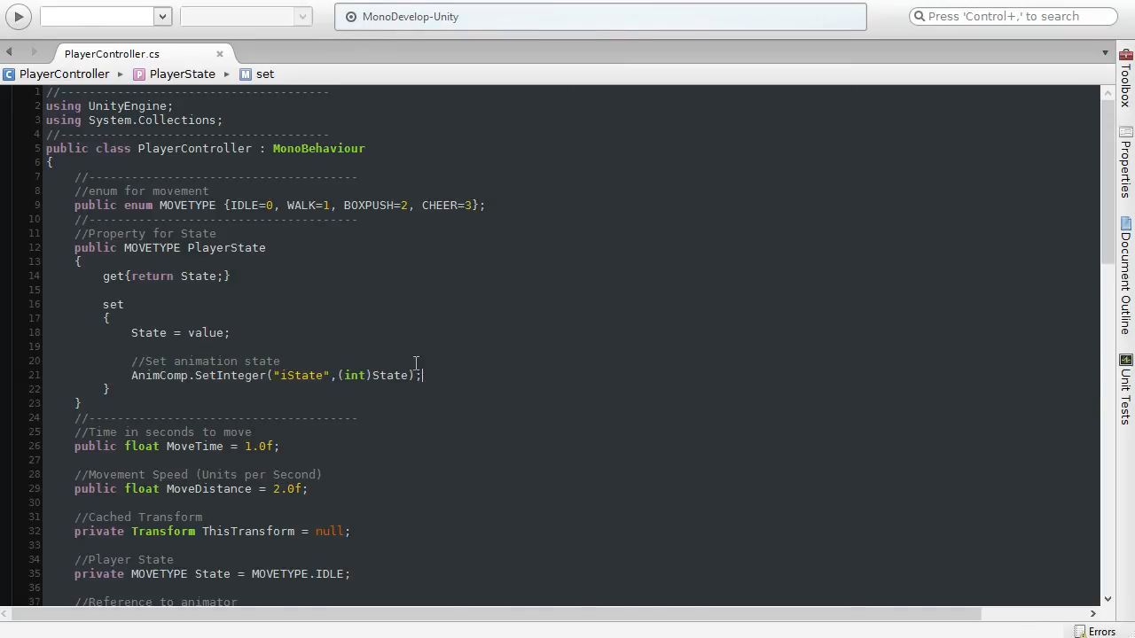
Step: Review how the HandleInput coroutine sets PlayerState to WALK and IDLE
{"action": "scroll", "coordinate": [410, 359], "scroll_direction": "down", "scroll_amount": 4}
{"action": "scroll", "coordinate": [402, 360], "scroll_direction": "down", "scroll_amount": 13}
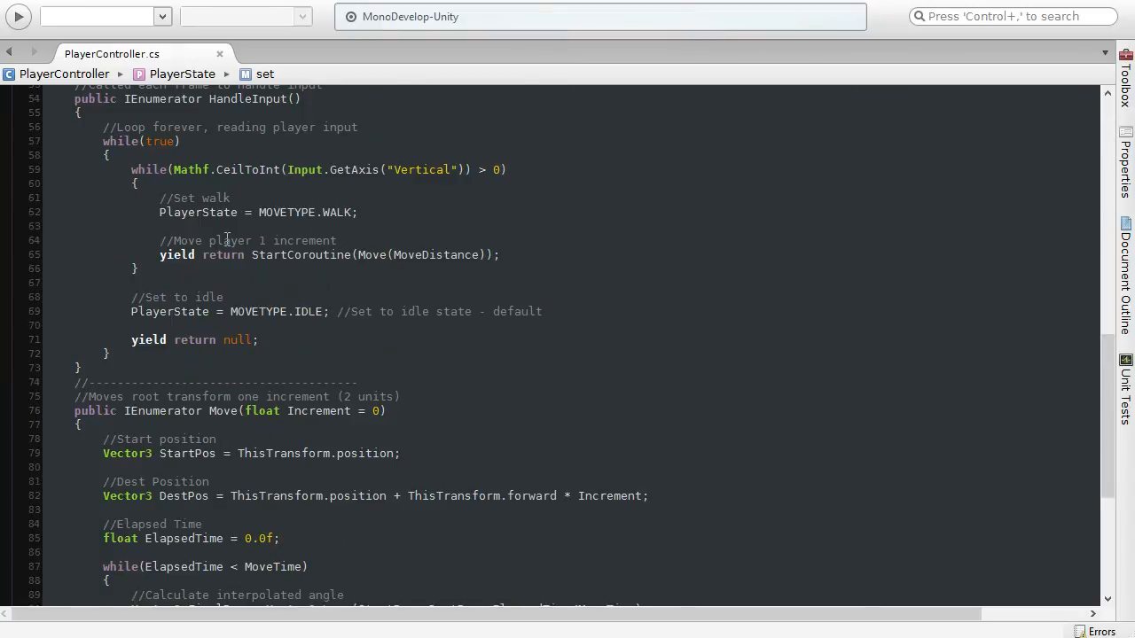
{"action": "scroll", "coordinate": [290, 305], "scroll_direction": "up", "scroll_amount": 17}
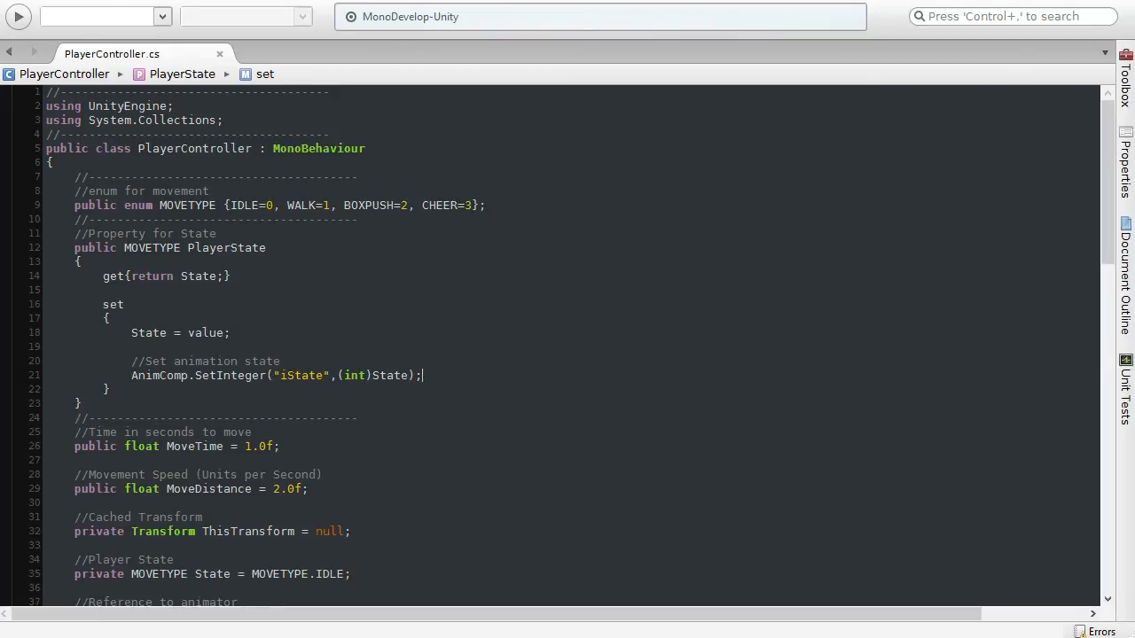
Step: Switch to Unity, run the game and move the character forward to test the walk animation
{"action": "left_click", "coordinate": [1028, 0]}
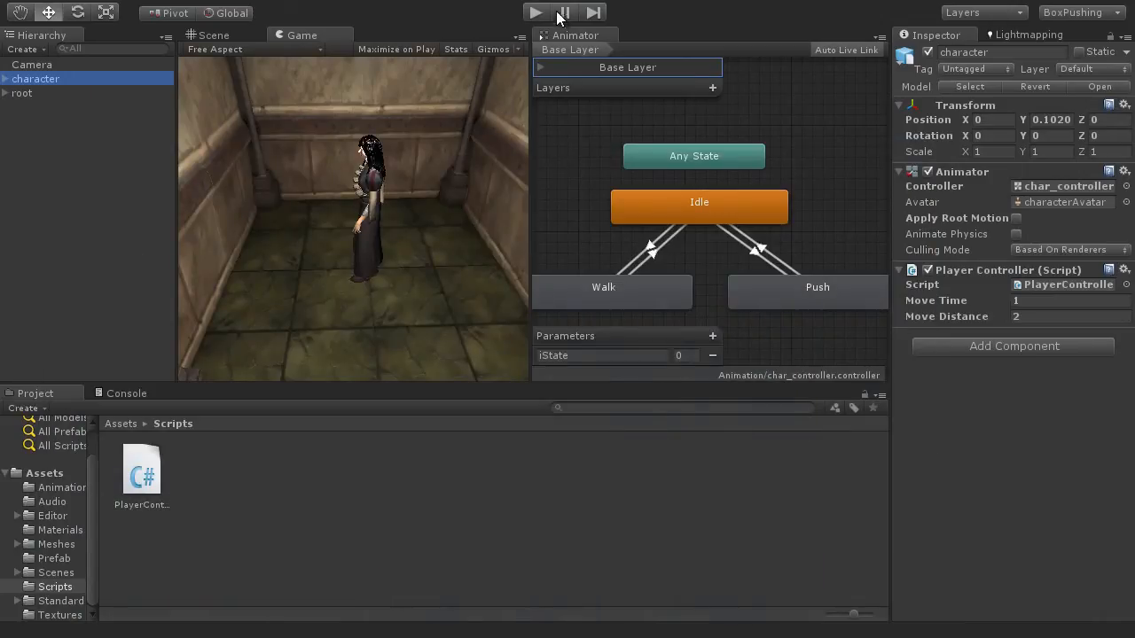
{"action": "left_click", "coordinate": [535, 14]}
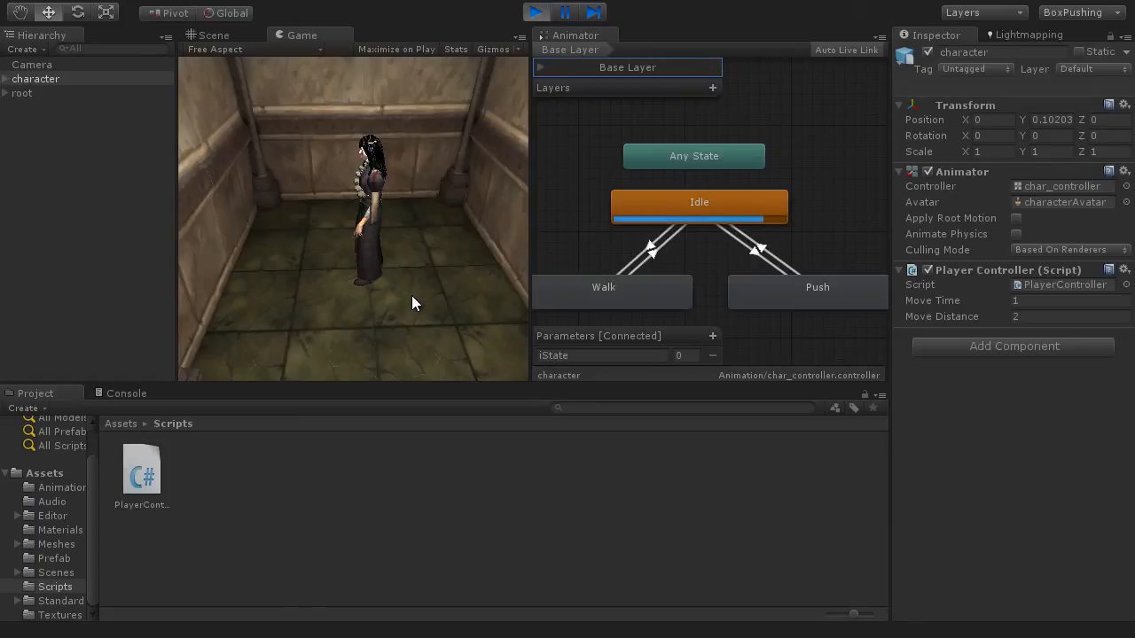
{"action": "key", "text": "Up"}
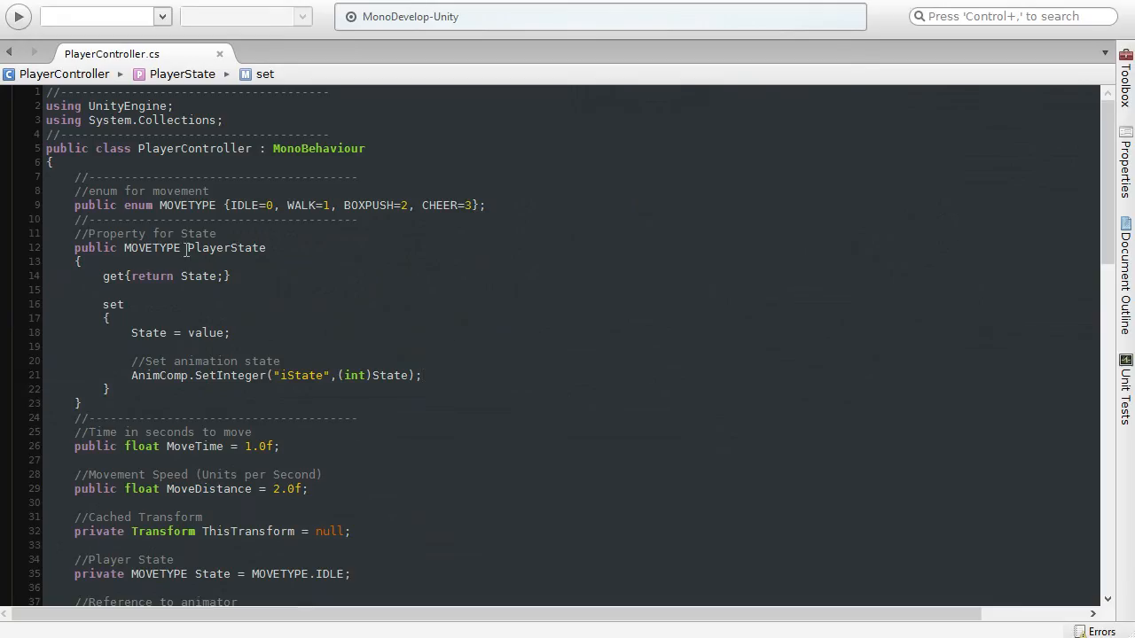
Step: Examine the HandleInput and Move coroutines in the PlayerController script
{"action": "left_click", "coordinate": [285, 248]}
{"action": "scroll", "coordinate": [280, 359], "scroll_direction": "down", "scroll_amount": 15}
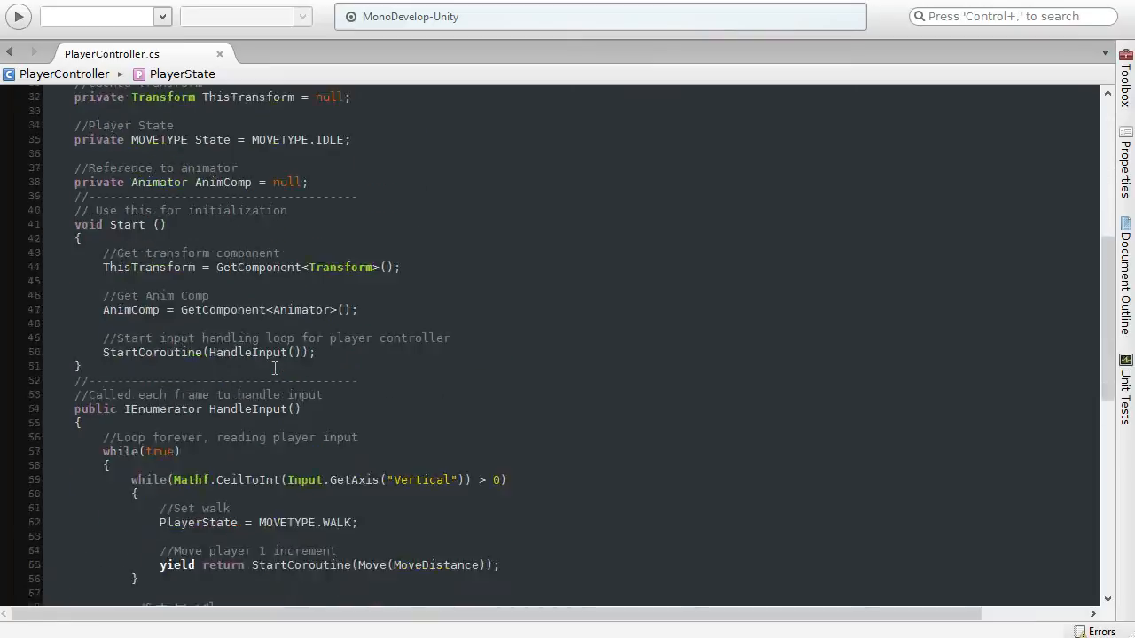
{"action": "scroll", "coordinate": [273, 399], "scroll_direction": "down", "scroll_amount": 10}
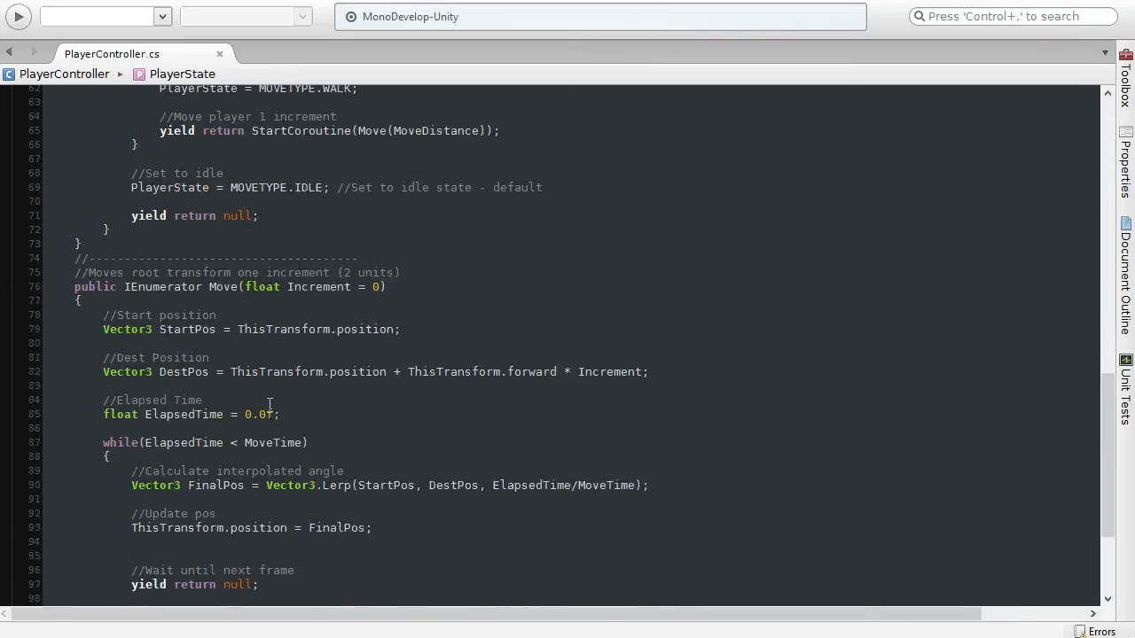
{"action": "scroll", "coordinate": [270, 406], "scroll_direction": "up", "scroll_amount": 4}
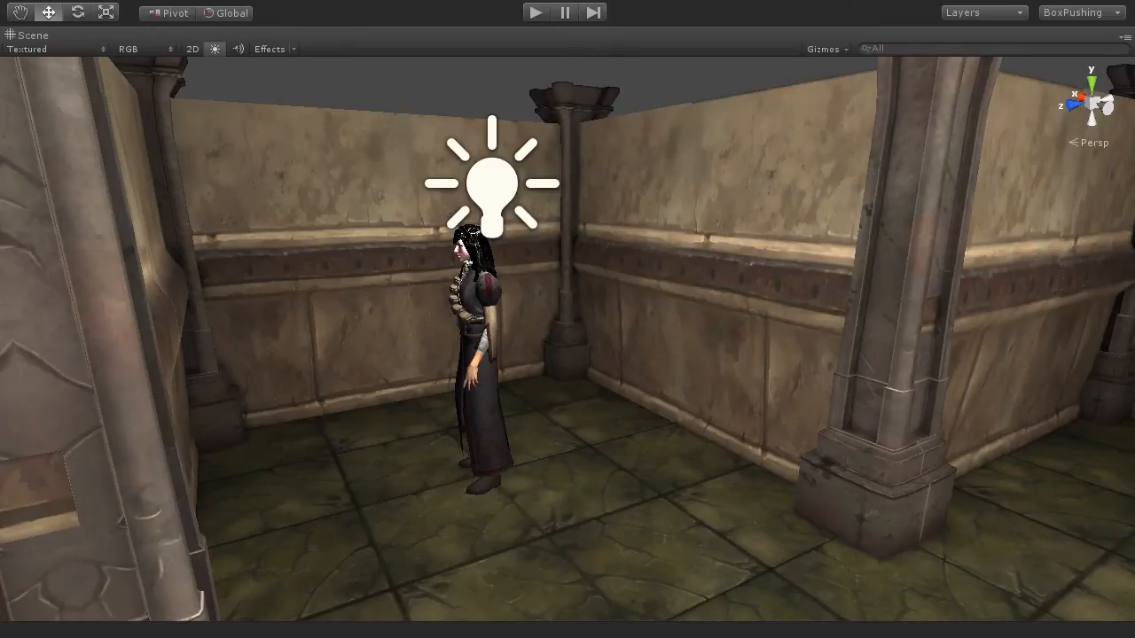
Step: Switch to Unity, select the character and rotate it about its vertical axis to test its facing direction
{"action": "left_click", "coordinate": [488, 341]}
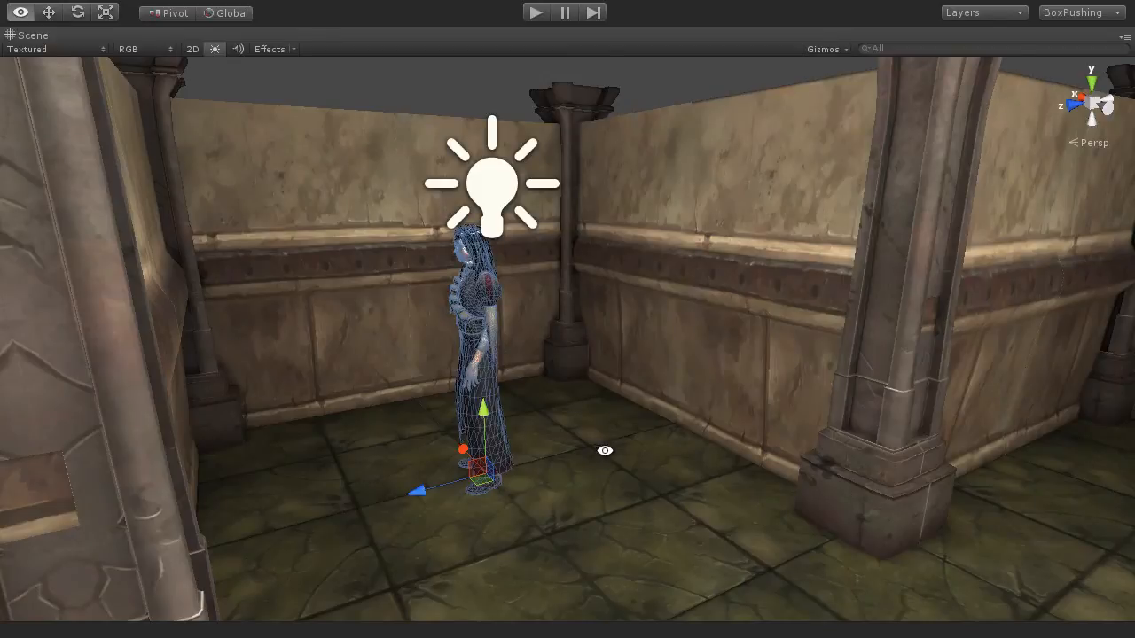
{"action": "left_click_drag", "start_coordinate": [603, 451], "coordinate": [834, 456], "text": "alt"}
{"action": "left_click_drag", "start_coordinate": [577, 348], "coordinate": [879, 345], "text": "alt"}
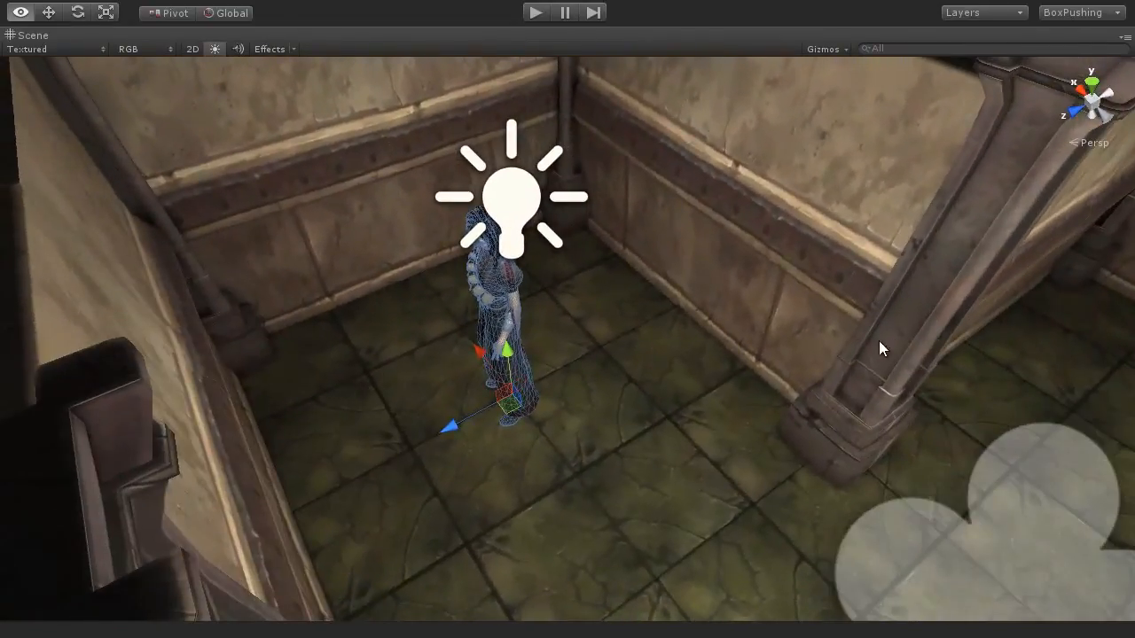
{"action": "left_click_drag", "start_coordinate": [676, 372], "coordinate": [682, 372], "text": "alt"}
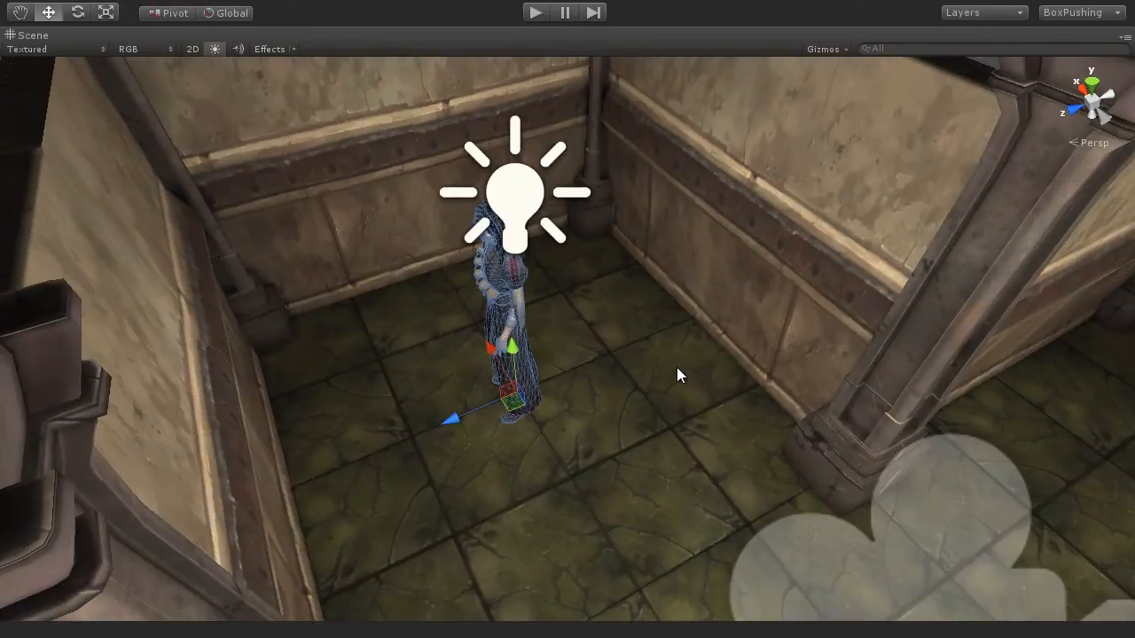
{"action": "key", "text": "e"}
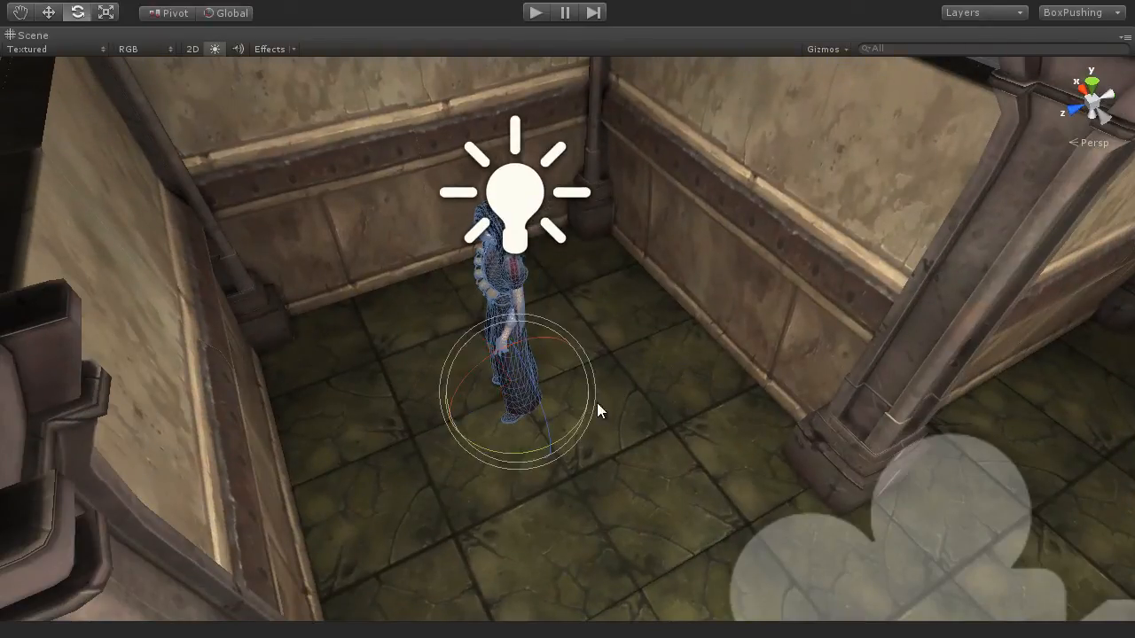
{"action": "left_click_drag", "start_coordinate": [533, 447], "coordinate": [813, 194]}
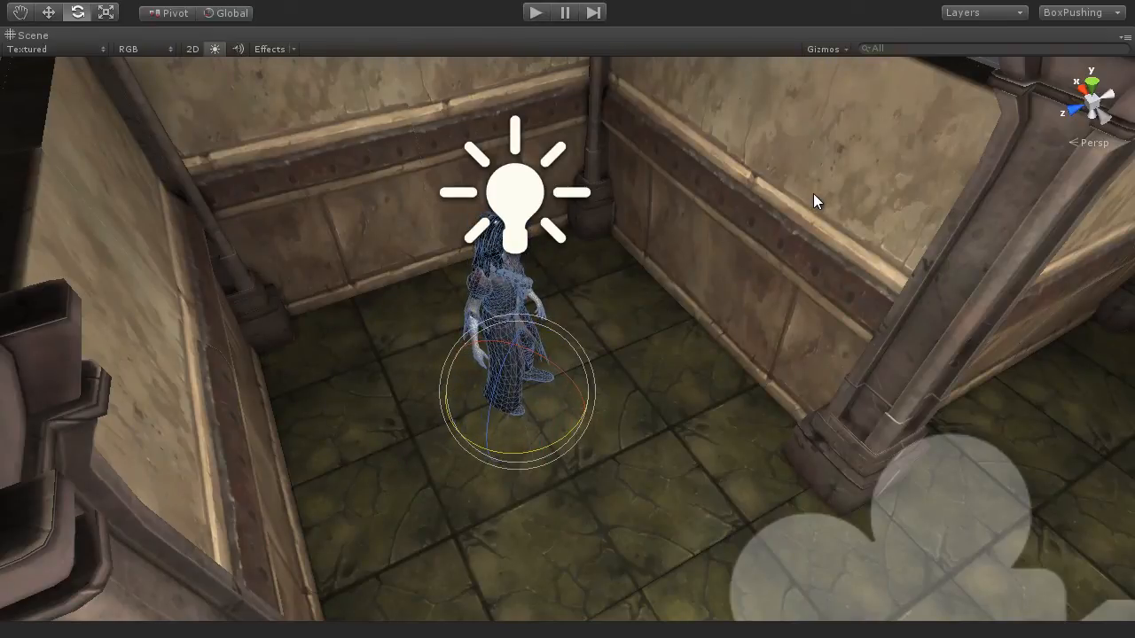
Step: Switch the transform handles to Local, try moving the character along its forward axis and undo the move
{"action": "key", "text": "w"}
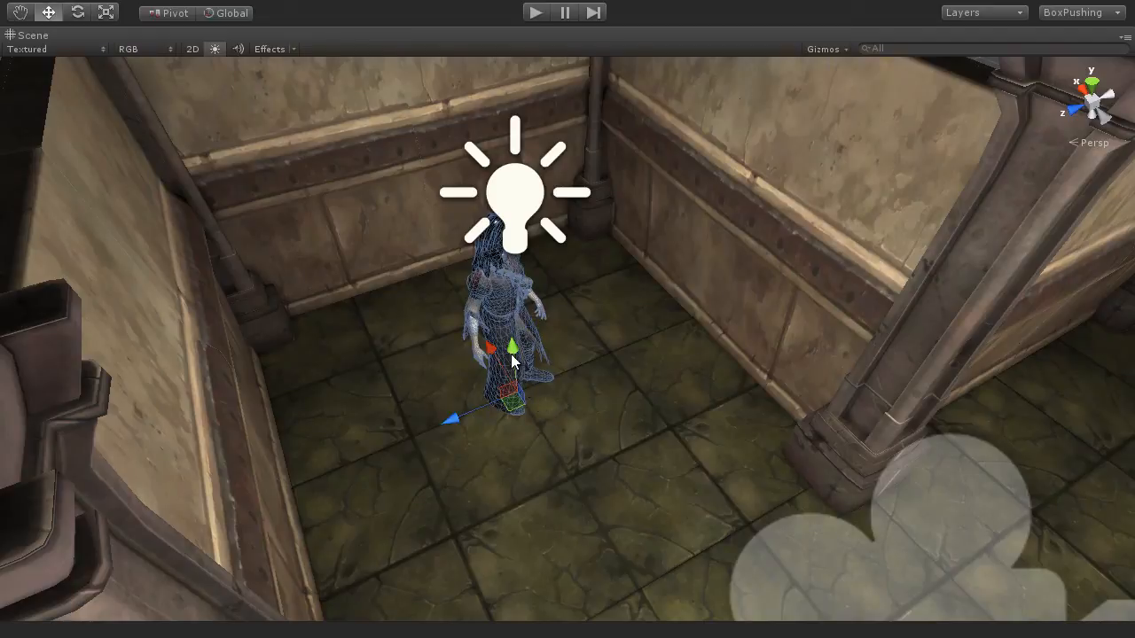
{"action": "left_click", "coordinate": [233, 14]}
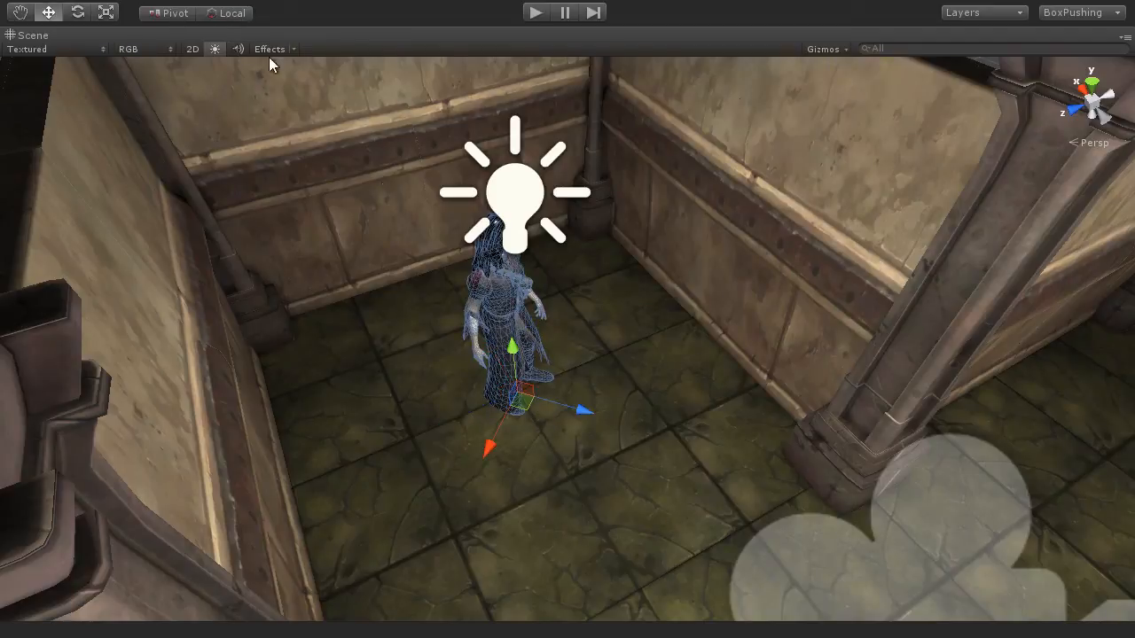
{"action": "left_click_drag", "start_coordinate": [566, 396], "coordinate": [839, 479]}
{"action": "key", "text": "ctrl+z"}
Step: Try rotating the character and moving it along its local forward axis, undoing the test transforms
{"action": "key", "text": "e"}
{"action": "left_click_drag", "start_coordinate": [542, 433], "coordinate": [469, 453]}
{"action": "key", "text": "w"}
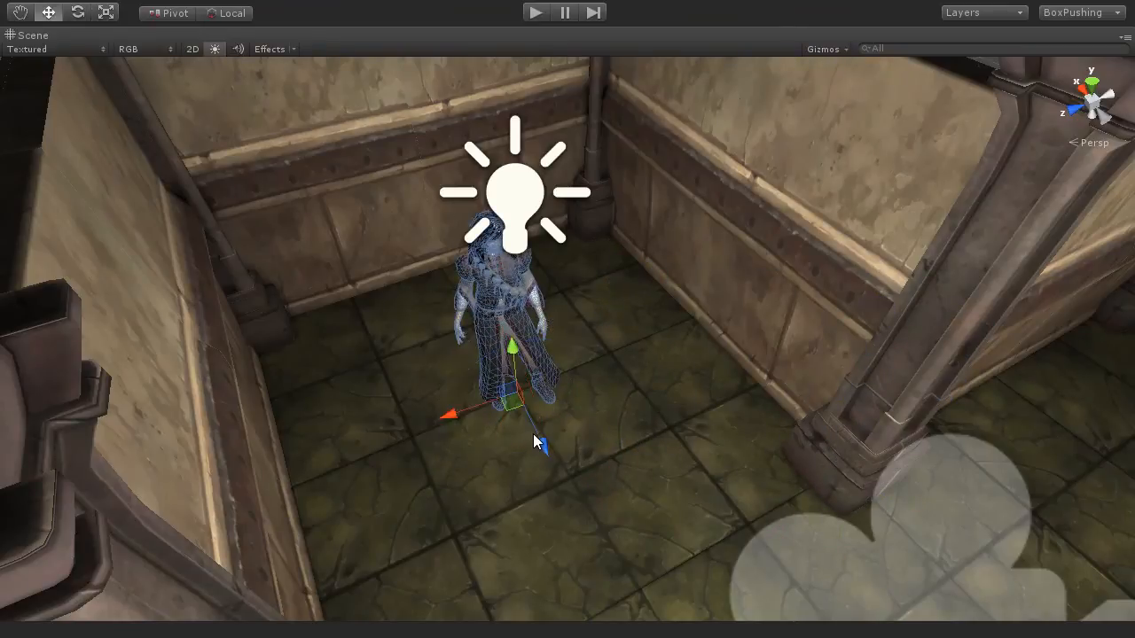
{"action": "left_click_drag", "start_coordinate": [536, 441], "coordinate": [652, 616]}
{"action": "key", "text": "ctrl+z"}
{"action": "key", "text": "ctrl+z"}
{"action": "key", "text": "ctrl+z"}
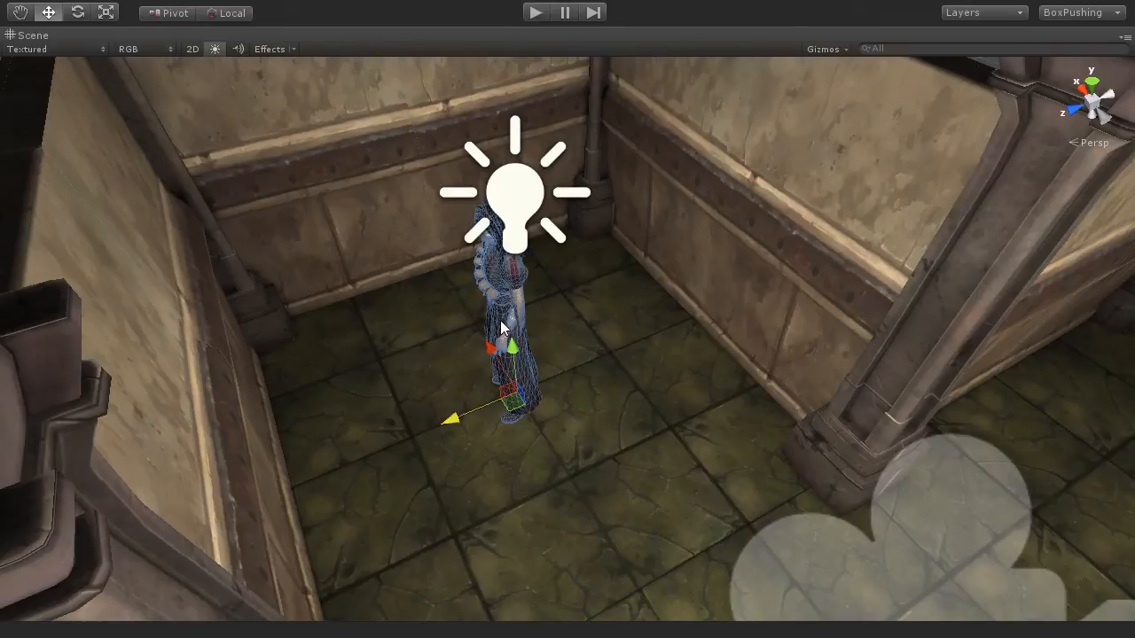
Step: Examine the tiled floor layout of the crossroads room and the character's place on it from several angles
{"action": "left_click_drag", "start_coordinate": [502, 322], "coordinate": [636, 370], "text": "alt"}
{"action": "scroll", "coordinate": [520, 388], "scroll_direction": "down", "scroll_amount": 3}
{"action": "scroll", "coordinate": [619, 383], "scroll_direction": "up", "scroll_amount": 3}
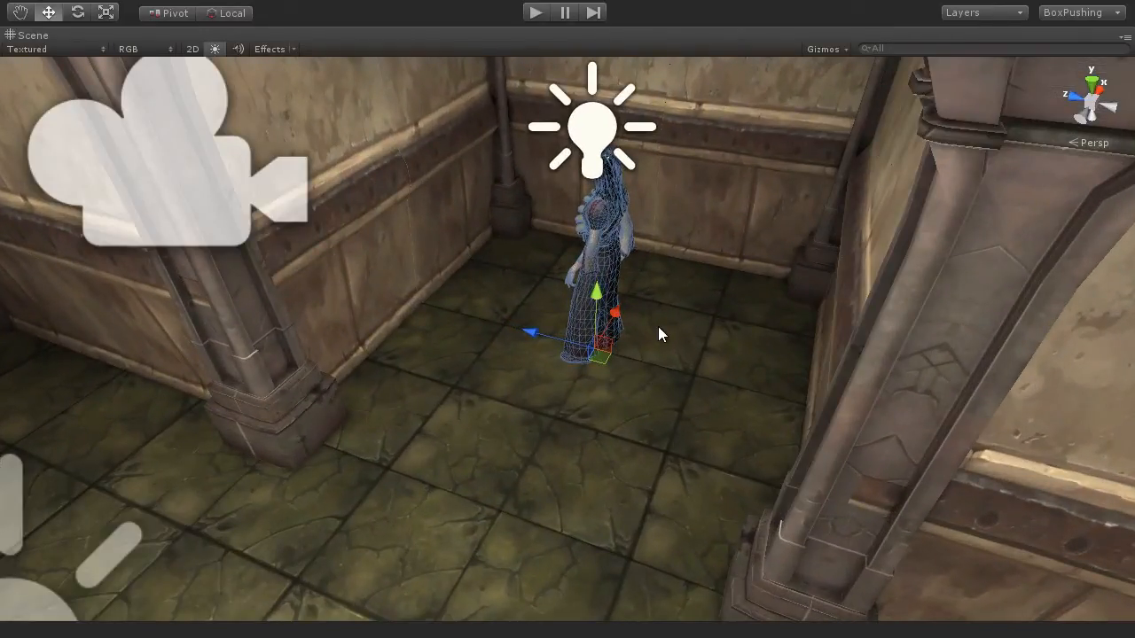
{"action": "scroll", "coordinate": [631, 313], "scroll_direction": "down", "scroll_amount": 3}
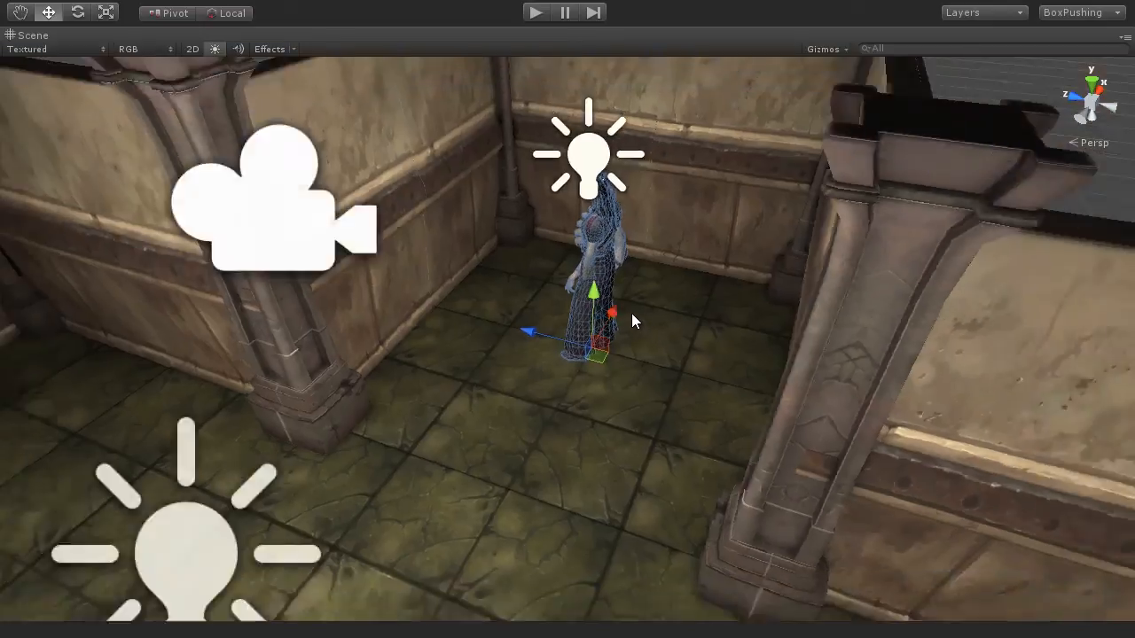
{"action": "left_click_drag", "start_coordinate": [632, 313], "coordinate": [633, 423], "text": "alt"}
{"action": "scroll", "coordinate": [611, 354], "scroll_direction": "down", "scroll_amount": 1}
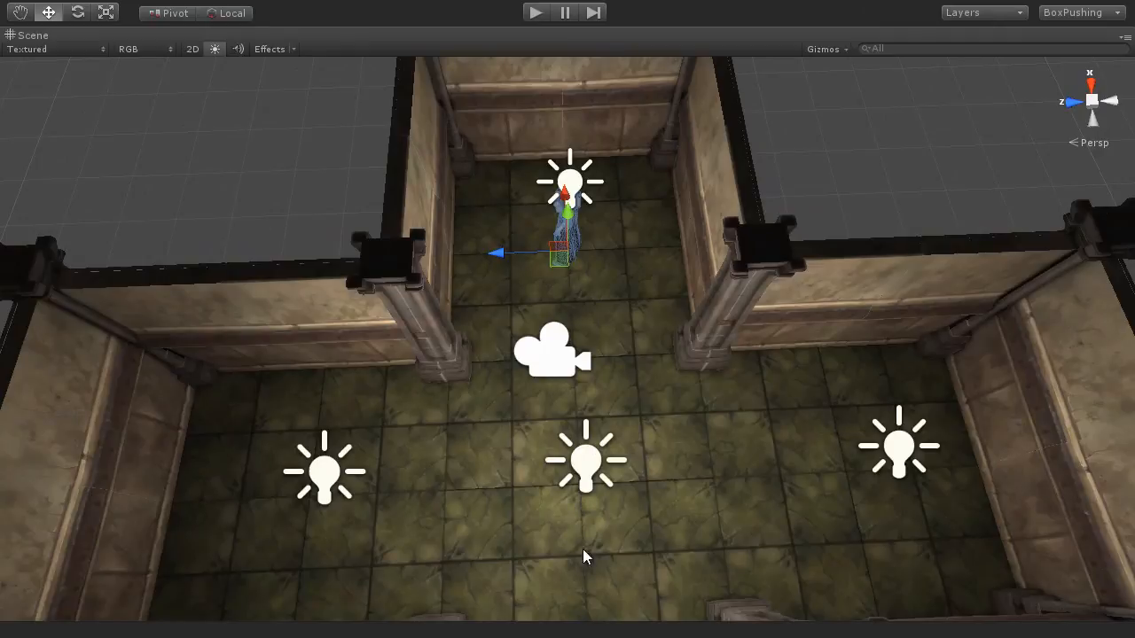
{"action": "middle_click_drag", "start_coordinate": [811, 471], "coordinate": [709, 445]}
{"action": "scroll", "coordinate": [557, 413], "scroll_direction": "down", "scroll_amount": 2}
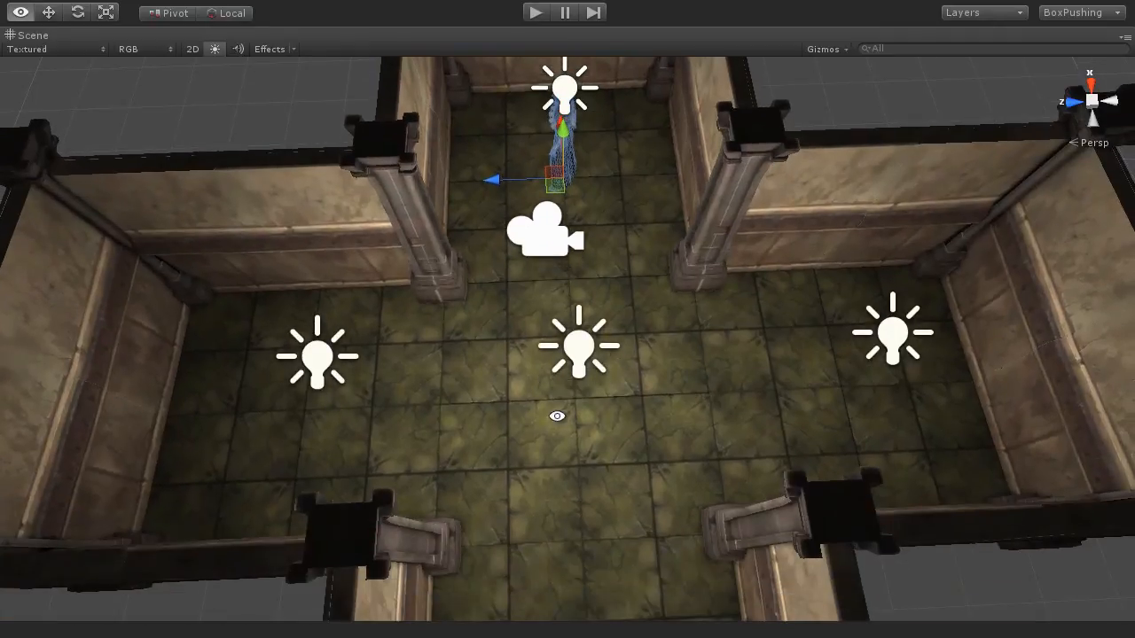
{"action": "left_click_drag", "start_coordinate": [558, 414], "coordinate": [704, 337], "text": "alt"}
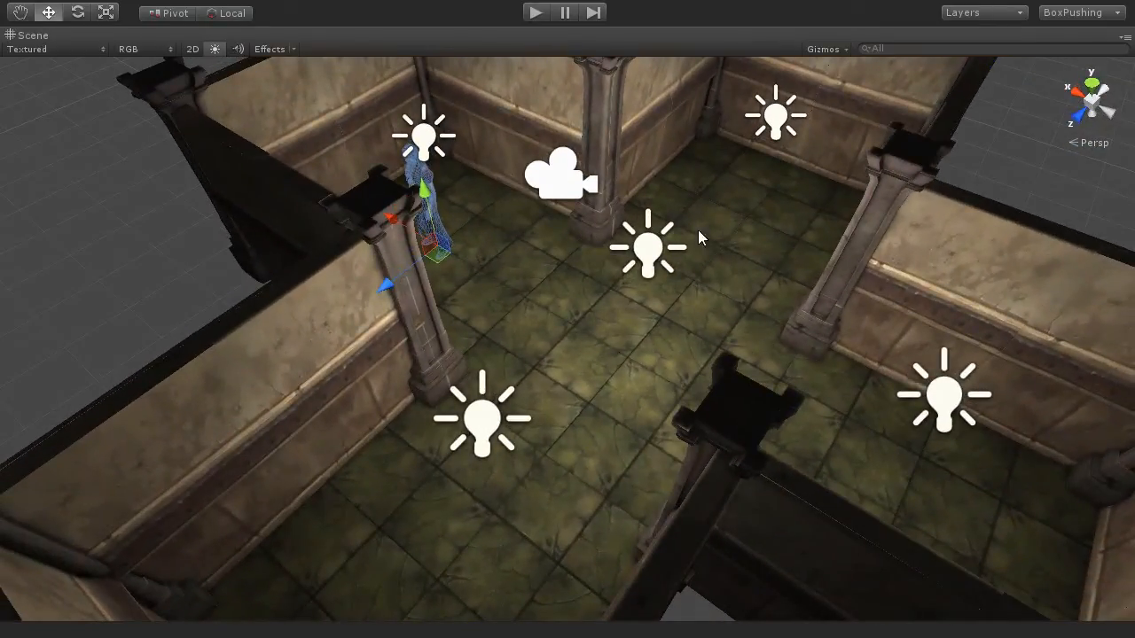
{"action": "left_click_drag", "start_coordinate": [725, 261], "coordinate": [709, 436], "text": "alt"}
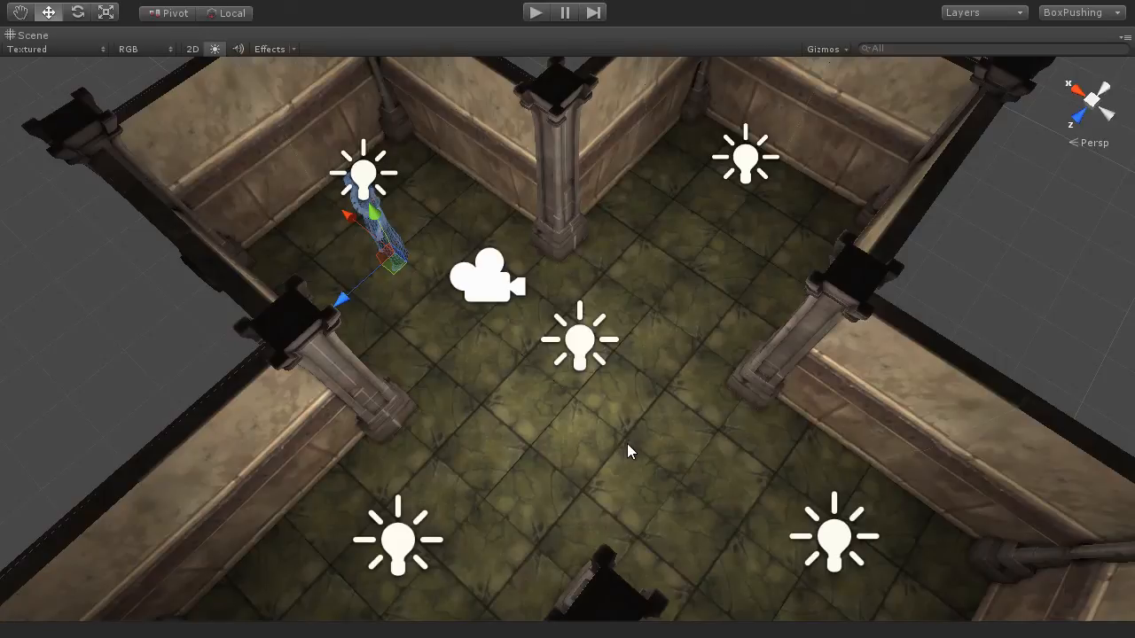
{"action": "left_click_drag", "start_coordinate": [684, 435], "coordinate": [672, 352], "text": "alt"}
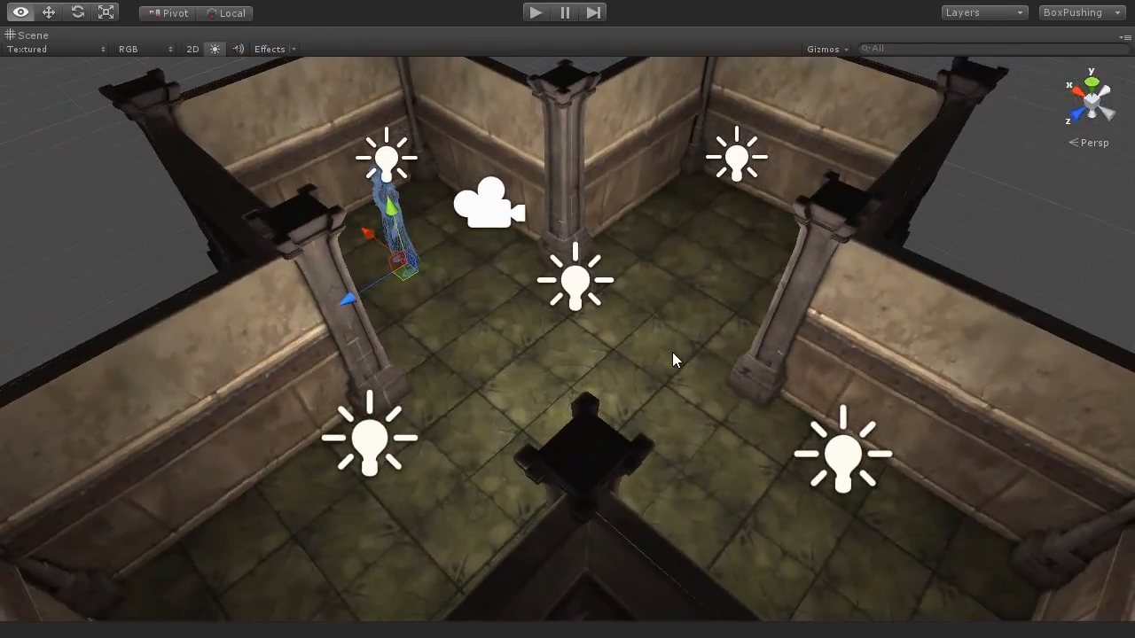
{"action": "scroll", "coordinate": [625, 350], "scroll_direction": "up", "scroll_amount": 3}
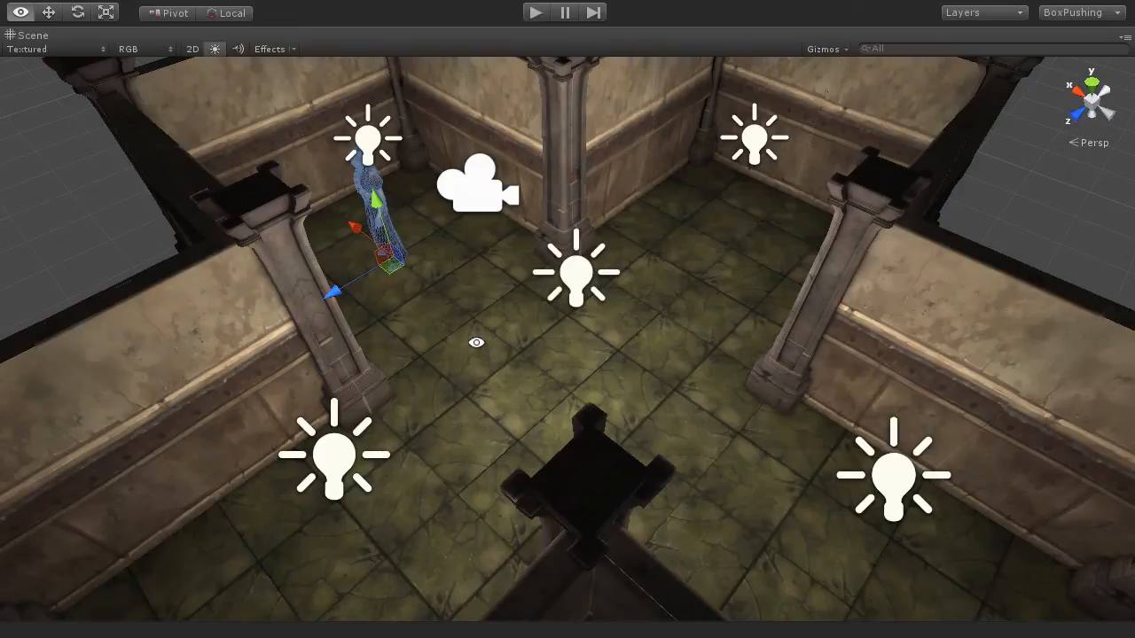
{"action": "left_click_drag", "start_coordinate": [474, 337], "coordinate": [485, 279], "text": "alt"}
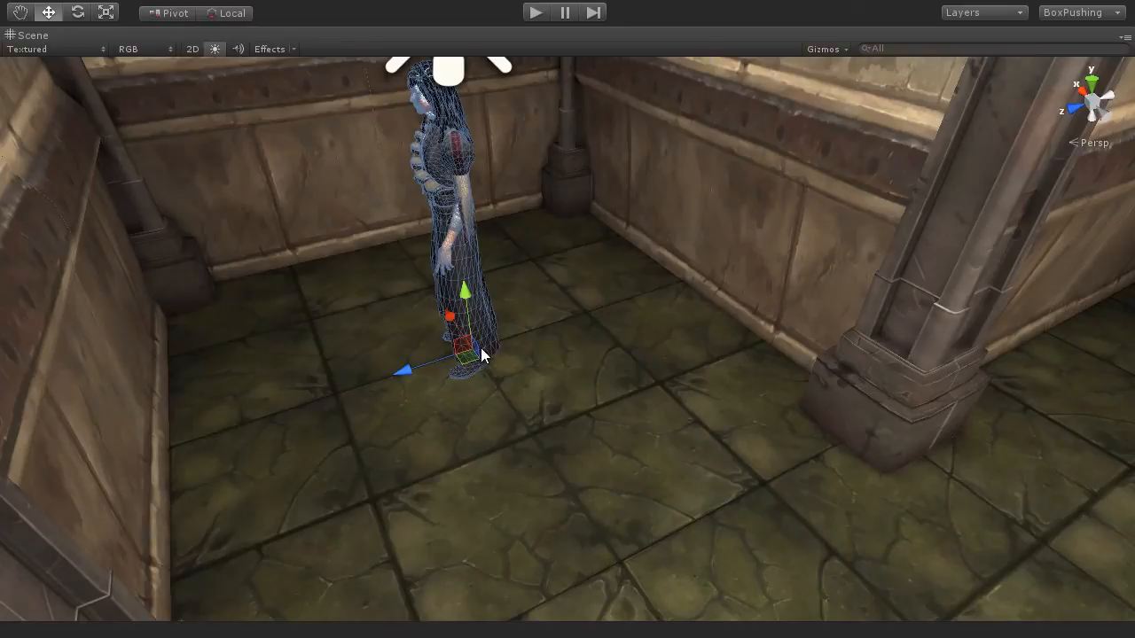
Step: Try rotating the character about its vertical axis and return it to its original heading
{"action": "key", "text": "e"}
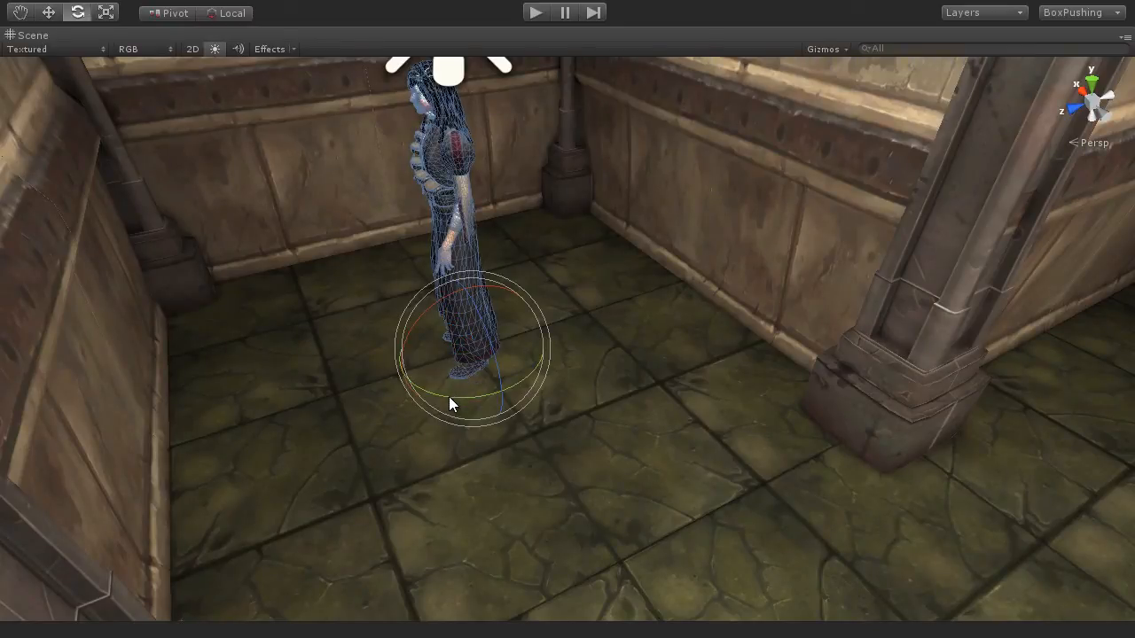
{"action": "left_click_drag", "start_coordinate": [449, 396], "coordinate": [482, 375]}
{"action": "key", "text": "w"}
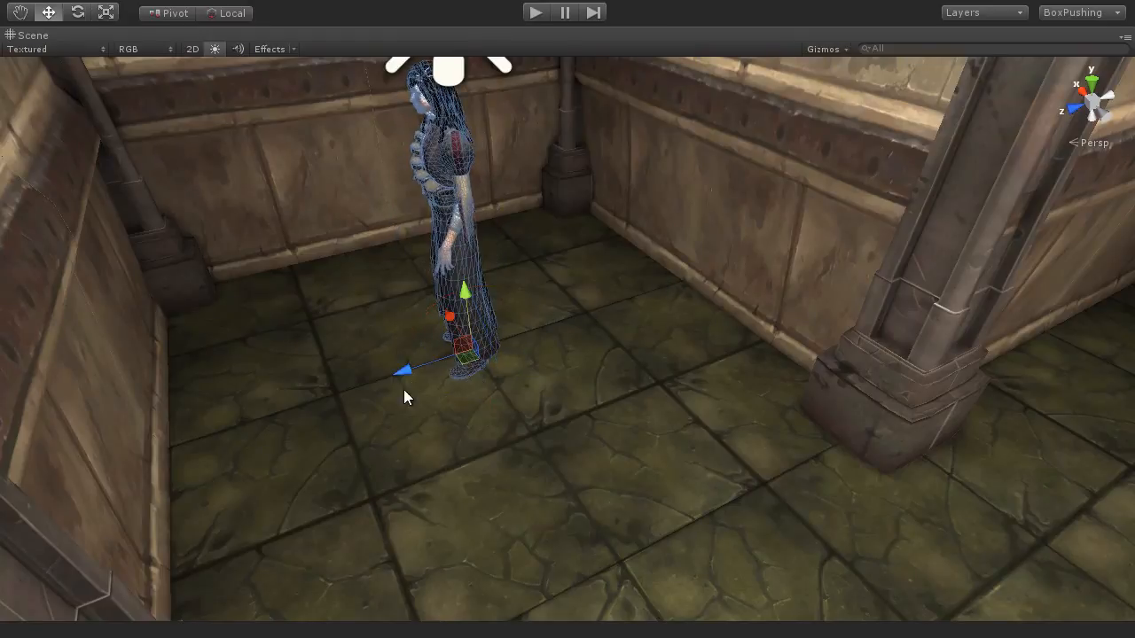
Step: Inspect the character's heading relative to the floor tiles, close up and from across the room
{"action": "left_click_drag", "start_coordinate": [405, 396], "coordinate": [541, 378], "text": "alt"}
{"action": "scroll", "coordinate": [522, 381], "scroll_direction": "up", "scroll_amount": 3}
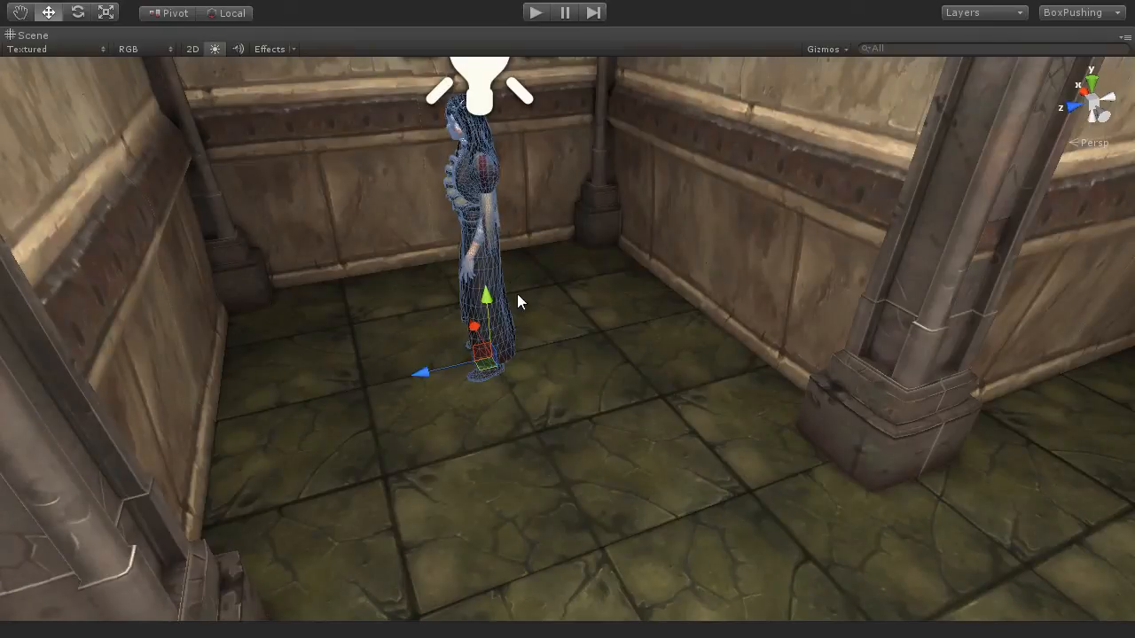
{"action": "scroll", "coordinate": [501, 310], "scroll_direction": "down", "scroll_amount": 5}
{"action": "left_click_drag", "start_coordinate": [501, 310], "coordinate": [540, 362], "text": "alt"}
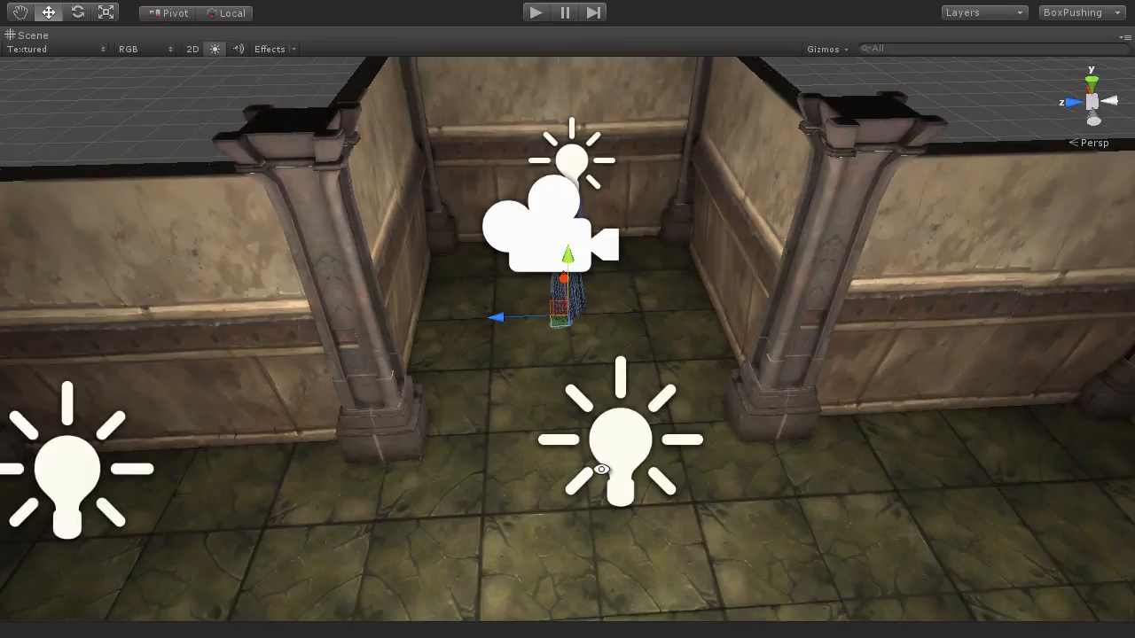
{"action": "left_click_drag", "start_coordinate": [880, 479], "coordinate": [660, 448], "text": "alt"}
{"action": "key", "text": "shift+space"}
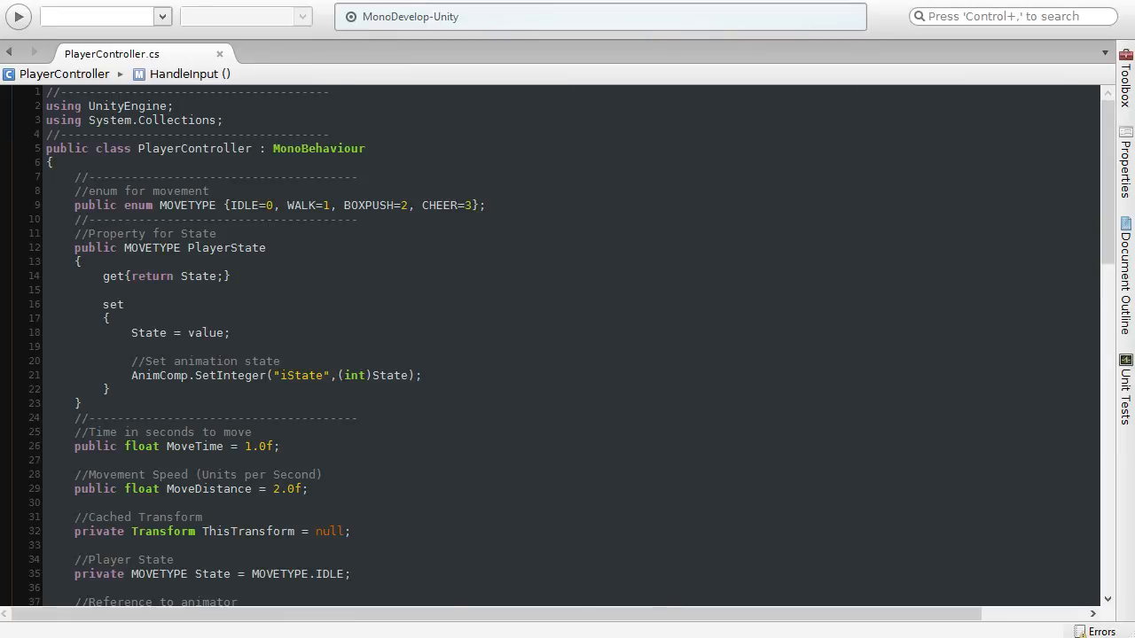
Step: Return to the script in MonoDevelop and examine Start's StartCoroutine(HandleInput()) call and the HandleInput declaration
{"action": "left_click_drag", "start_coordinate": [1107, 244], "coordinate": [1109, 406]}
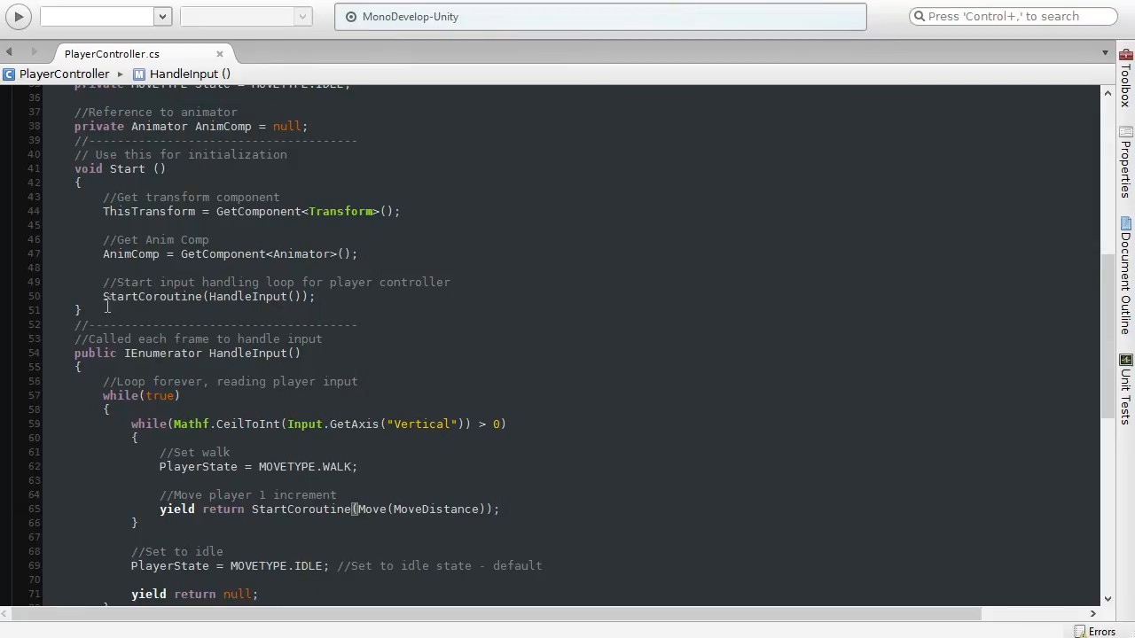
{"action": "left_click_drag", "start_coordinate": [105, 305], "coordinate": [283, 307]}
{"action": "left_click", "coordinate": [232, 301]}
{"action": "left_click_drag", "start_coordinate": [210, 298], "coordinate": [309, 302]}
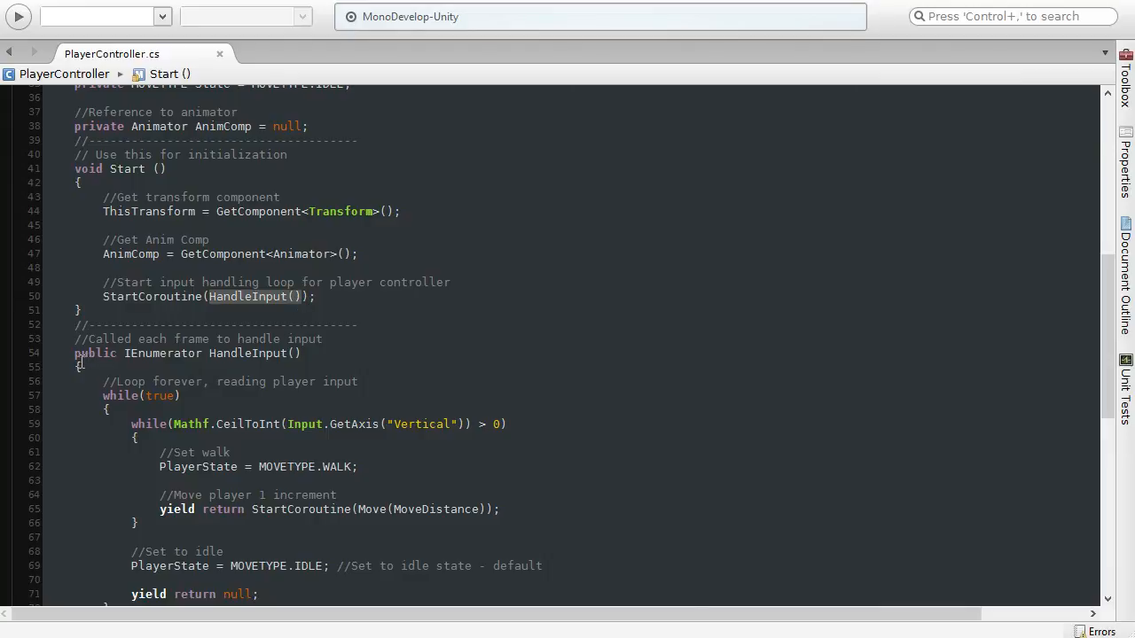
{"action": "left_click_drag", "start_coordinate": [78, 354], "coordinate": [329, 360]}
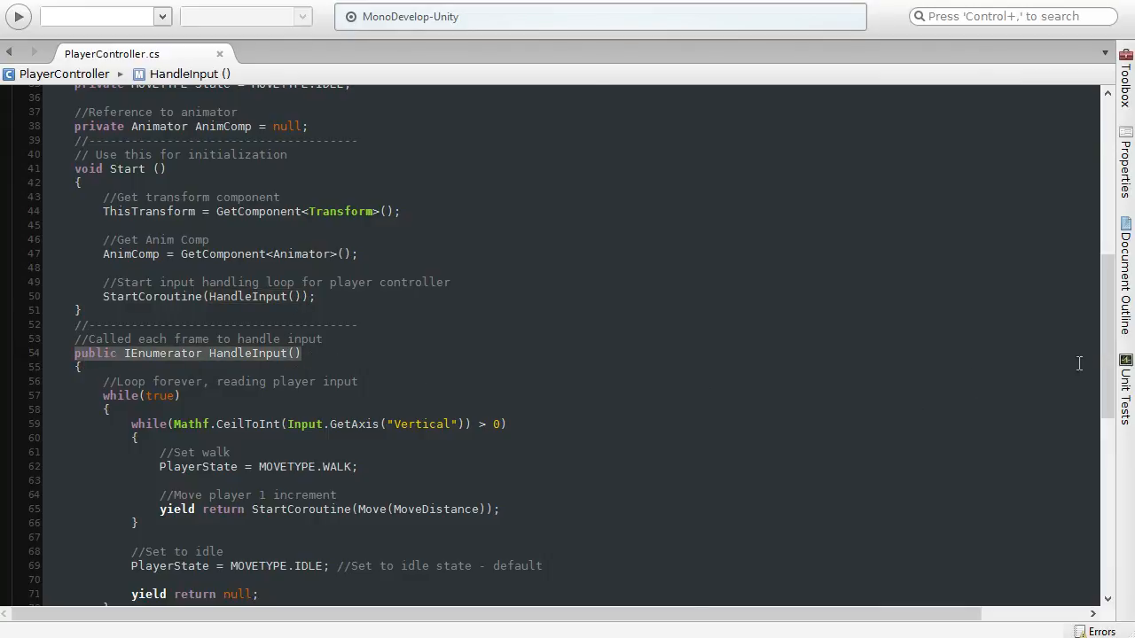
Step: Review HandleInput's while(true) loop and its inner loop condition on the "Vertical" input axis
{"action": "left_click_drag", "start_coordinate": [1108, 341], "coordinate": [1114, 371]}
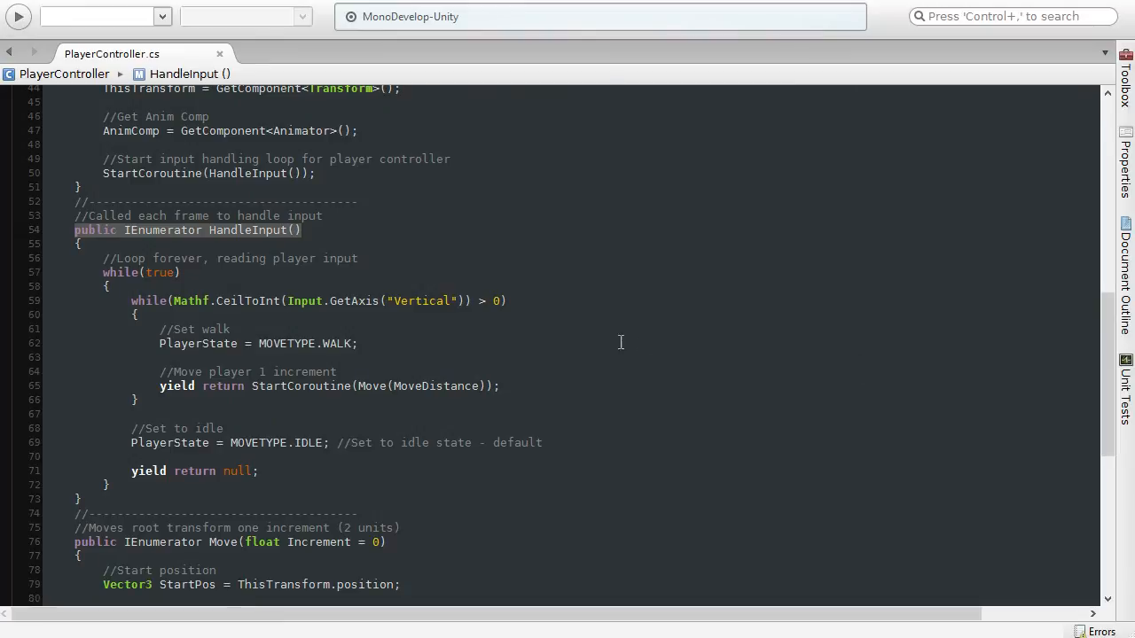
{"action": "left_click_drag", "start_coordinate": [103, 273], "coordinate": [187, 272]}
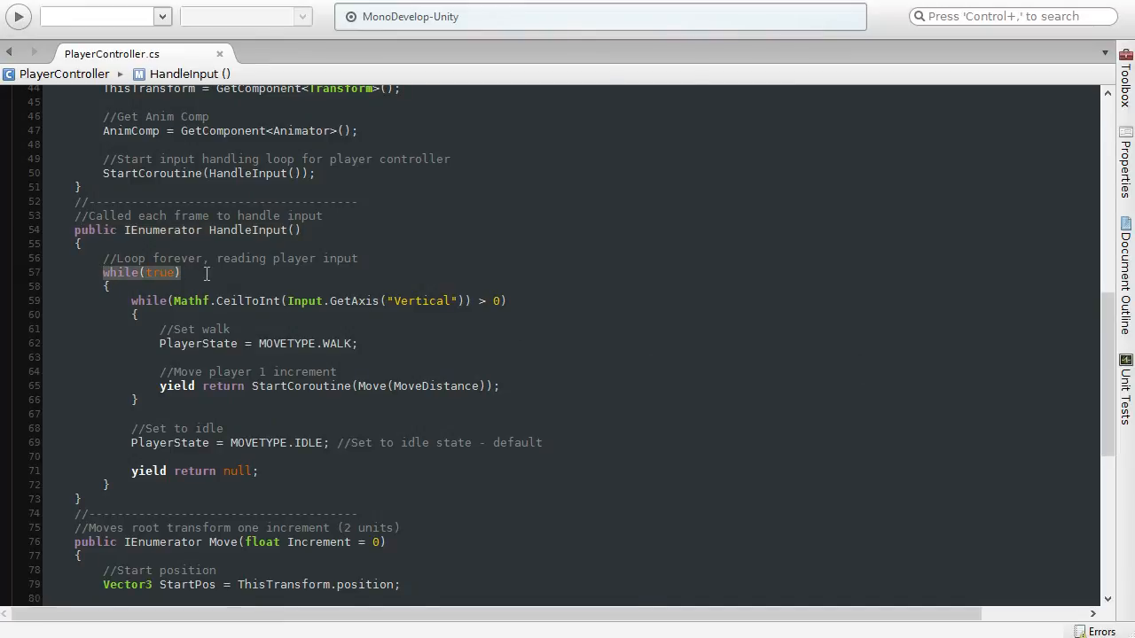
{"action": "left_click", "coordinate": [207, 275]}
{"action": "mouse_move", "coordinate": [359, 294]}
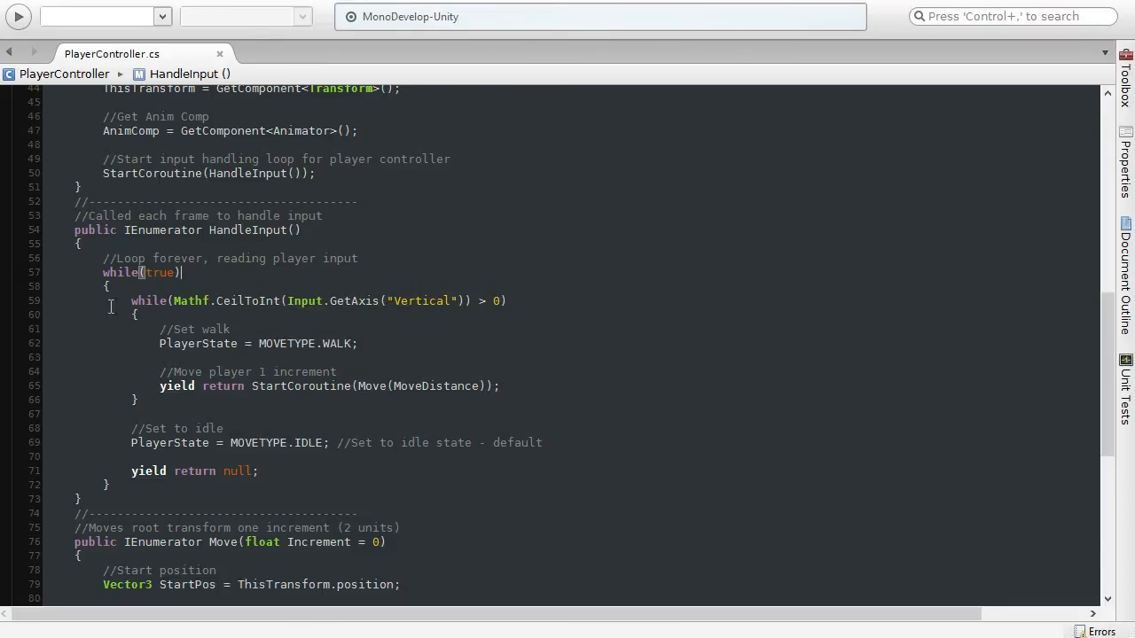
{"action": "left_click_drag", "start_coordinate": [131, 307], "coordinate": [523, 307]}
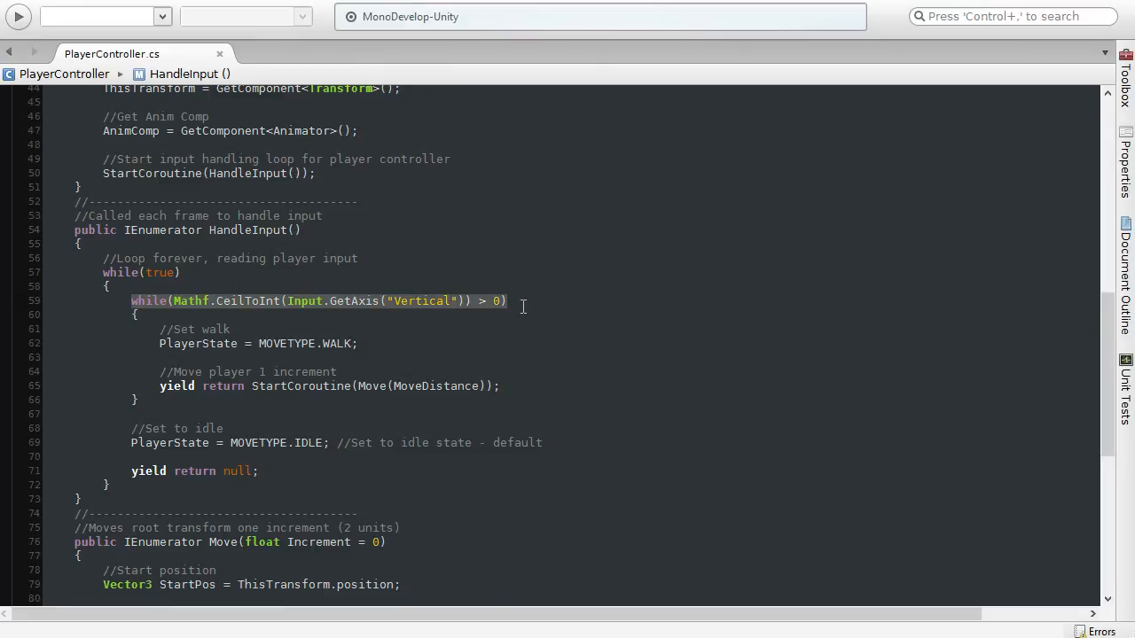
Step: Examine the line setting PlayerState to MOVETYPE.WALK and the StartCoroutine(Move(MoveDistance)) call inside the inner loop
{"action": "left_click_drag", "start_coordinate": [358, 345], "coordinate": [157, 345]}
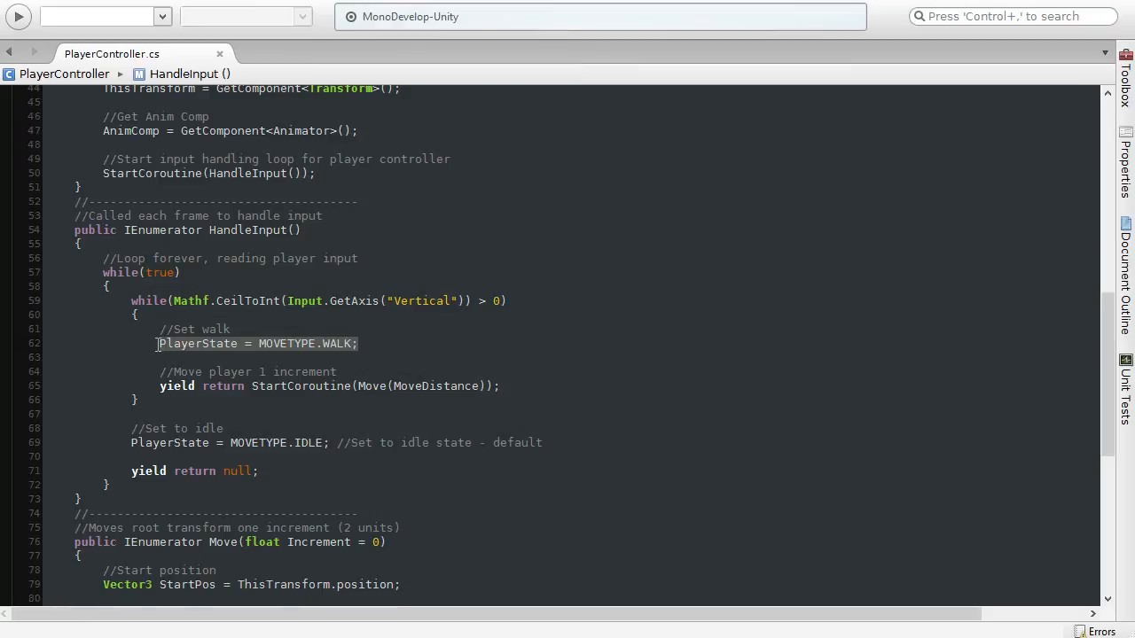
{"action": "left_click_drag", "start_coordinate": [160, 386], "coordinate": [518, 386]}
{"action": "left_click", "coordinate": [518, 386]}
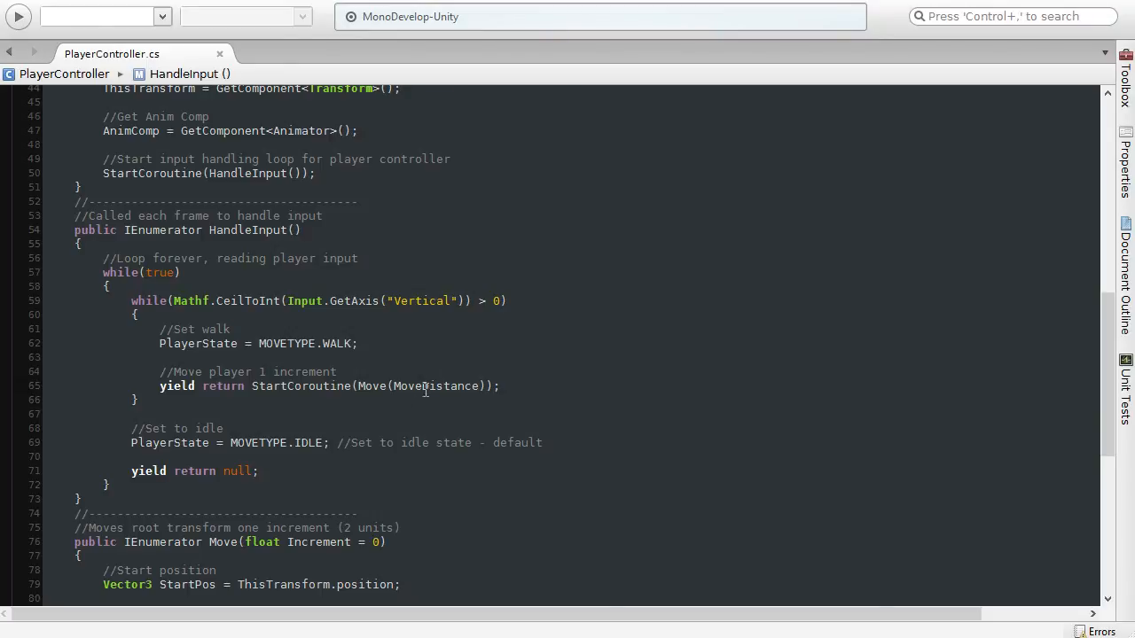
Step: Trace the MoveDistance argument of the Move call to its variable declaration near the start of the class
{"action": "left_click_drag", "start_coordinate": [395, 386], "coordinate": [479, 387]}
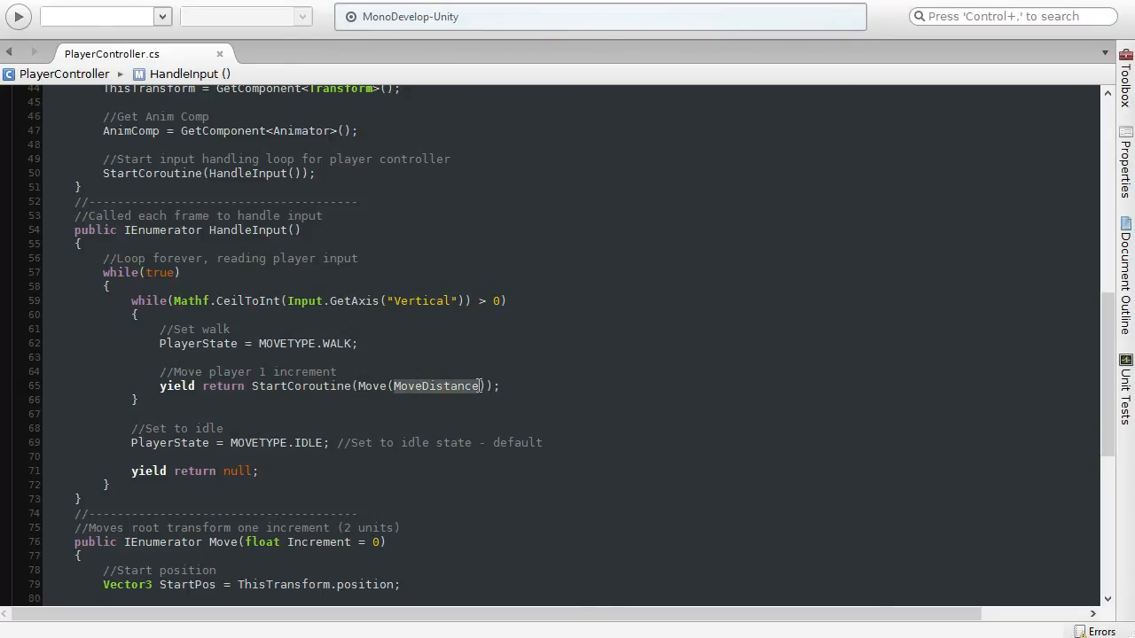
{"action": "scroll", "coordinate": [1083, 332], "scroll_direction": "up", "scroll_amount": 12}
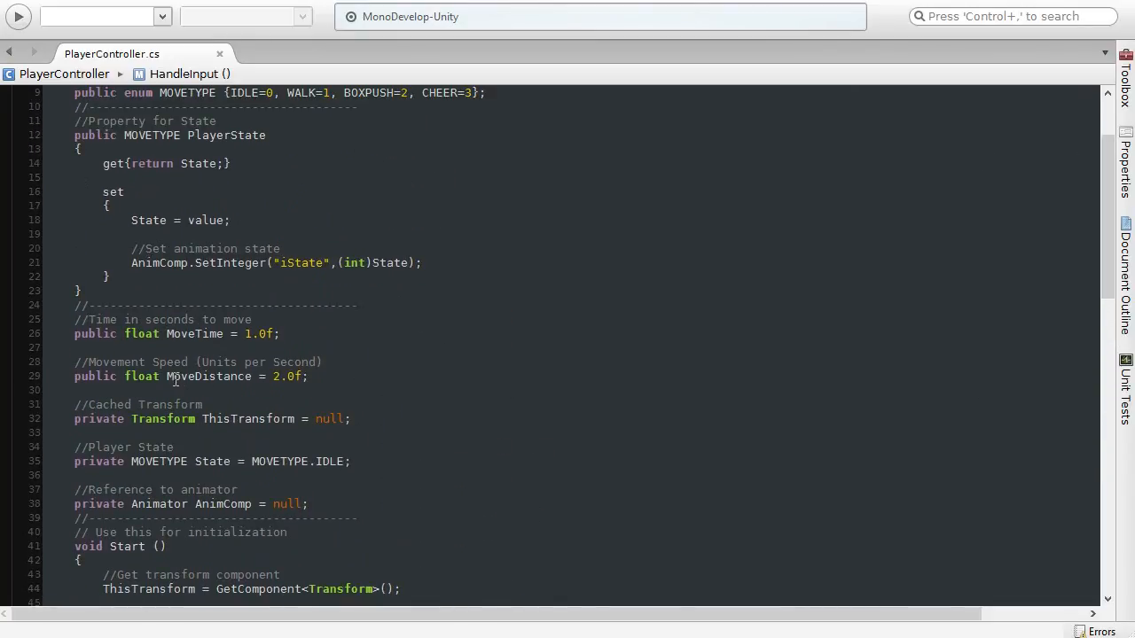
{"action": "left_click_drag", "start_coordinate": [167, 376], "coordinate": [305, 376]}
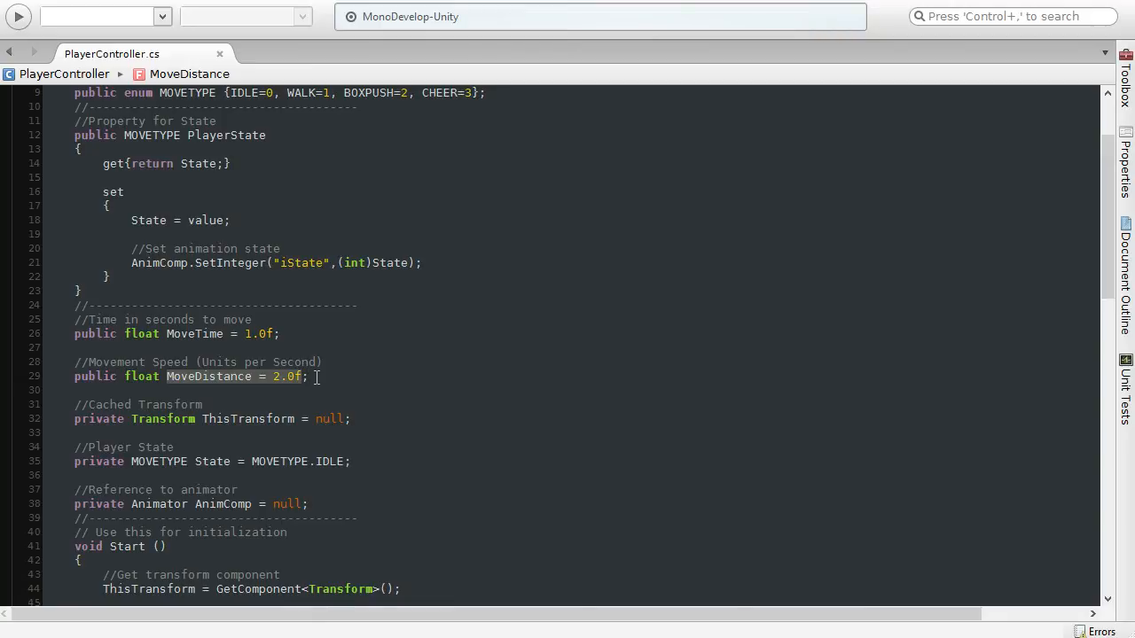
{"action": "left_click", "coordinate": [317, 377]}
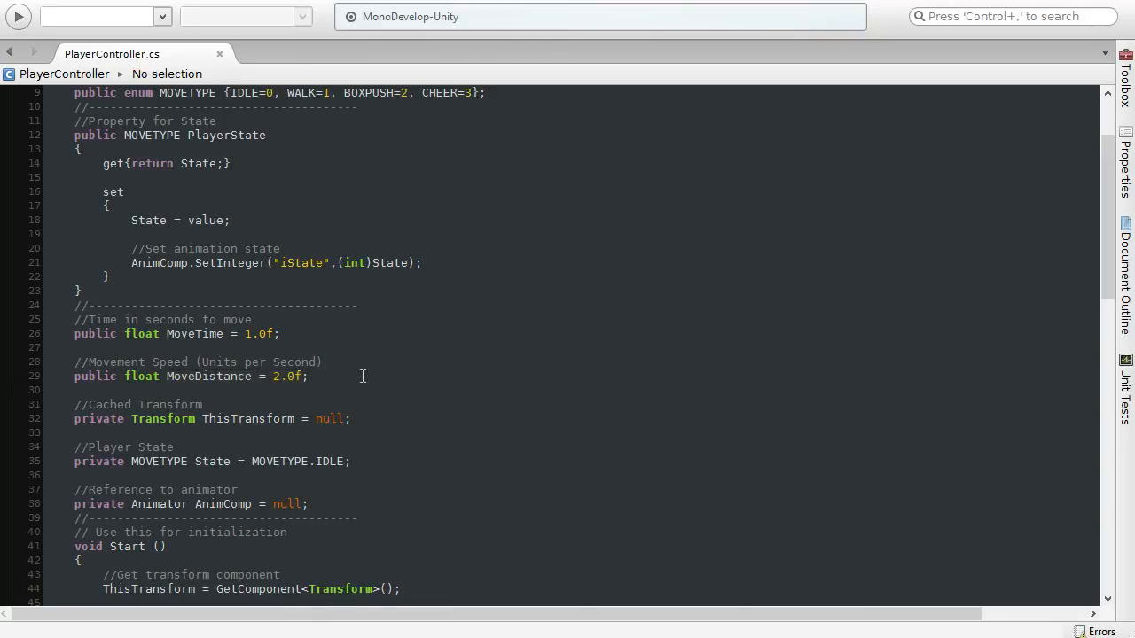
Step: Examine the MoveTime declaration and its value together with the MoveDistance variable declared below it
{"action": "left_click", "coordinate": [188, 335]}
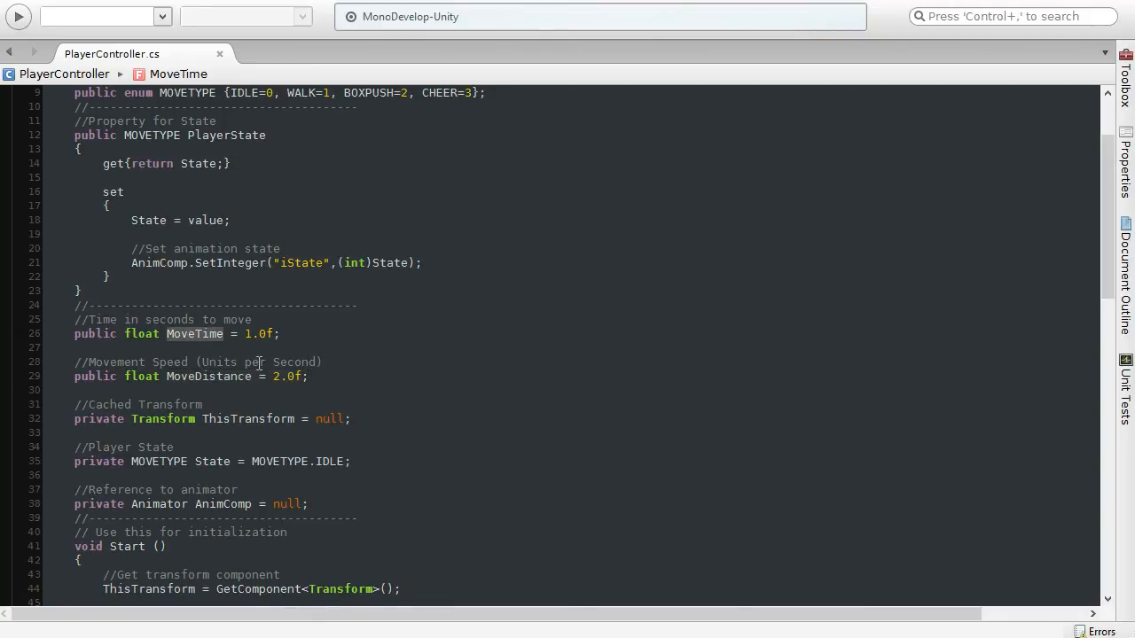
{"action": "left_click", "coordinate": [326, 374]}
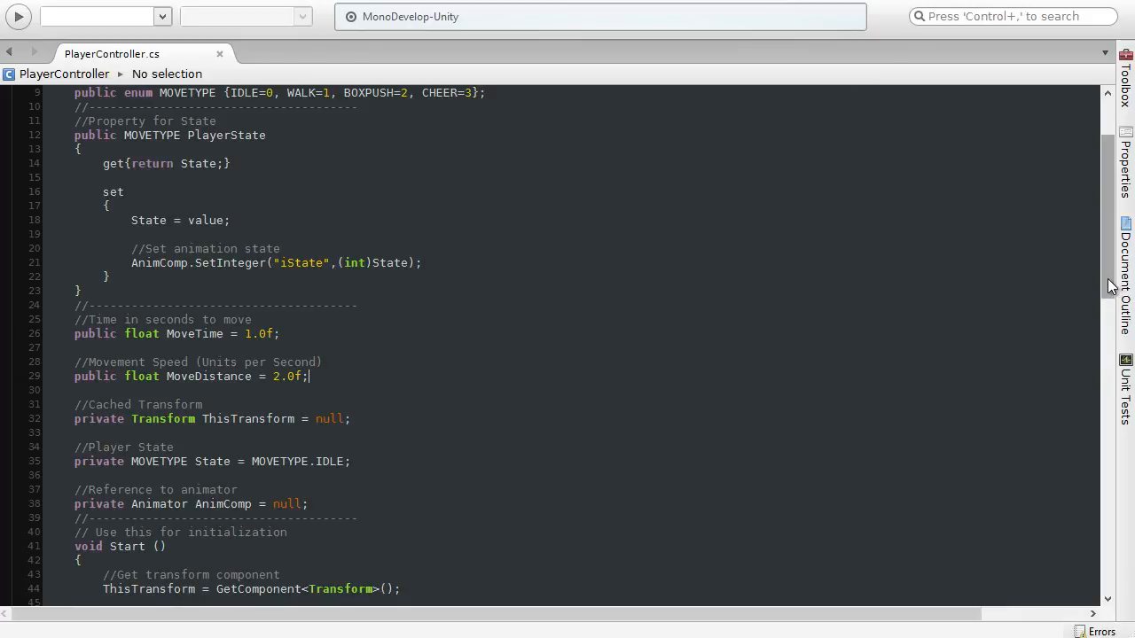
{"action": "scroll", "coordinate": [1111, 286], "scroll_direction": "down", "scroll_amount": 1}
{"action": "left_click_drag", "start_coordinate": [241, 313], "coordinate": [273, 316]}
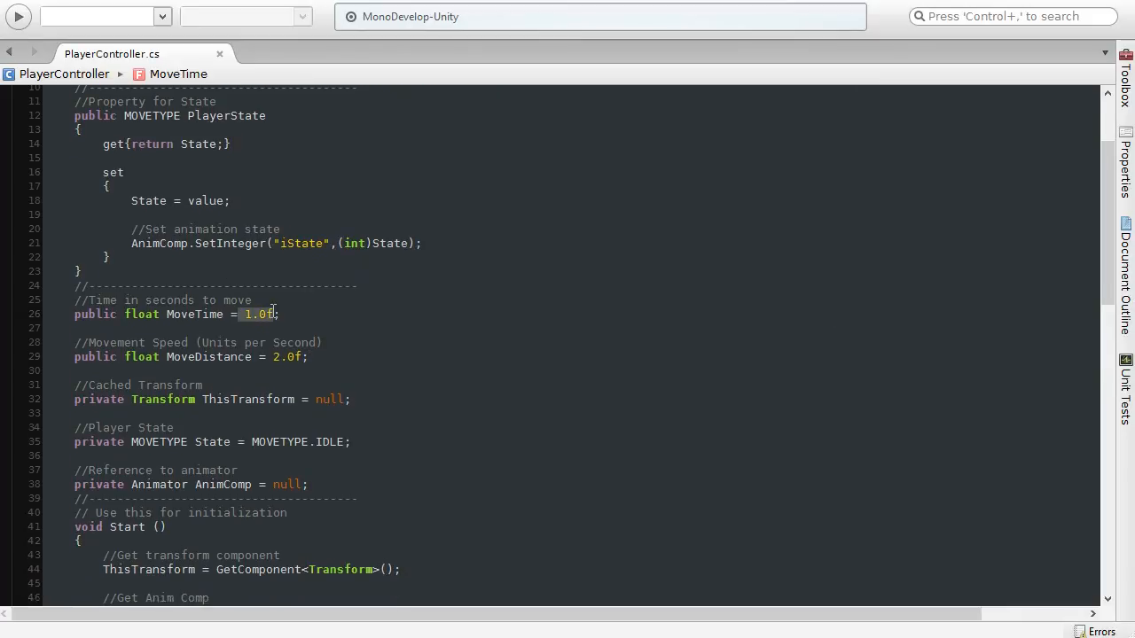
{"action": "left_click_drag", "start_coordinate": [167, 357], "coordinate": [253, 360]}
{"action": "left_click", "coordinate": [520, 379]}
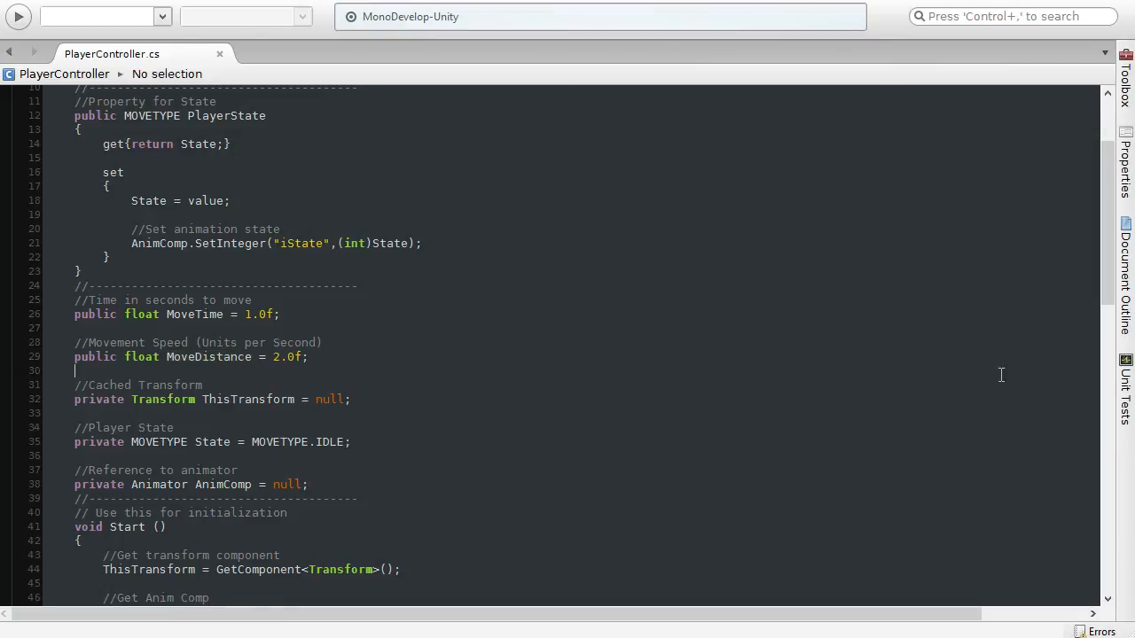
Step: Follow the StartCoroutine(Move(MoveDistance)) call in HandleInput to the declaration of the Move coroutine
{"action": "left_click_drag", "start_coordinate": [1108, 284], "coordinate": [1116, 451]}
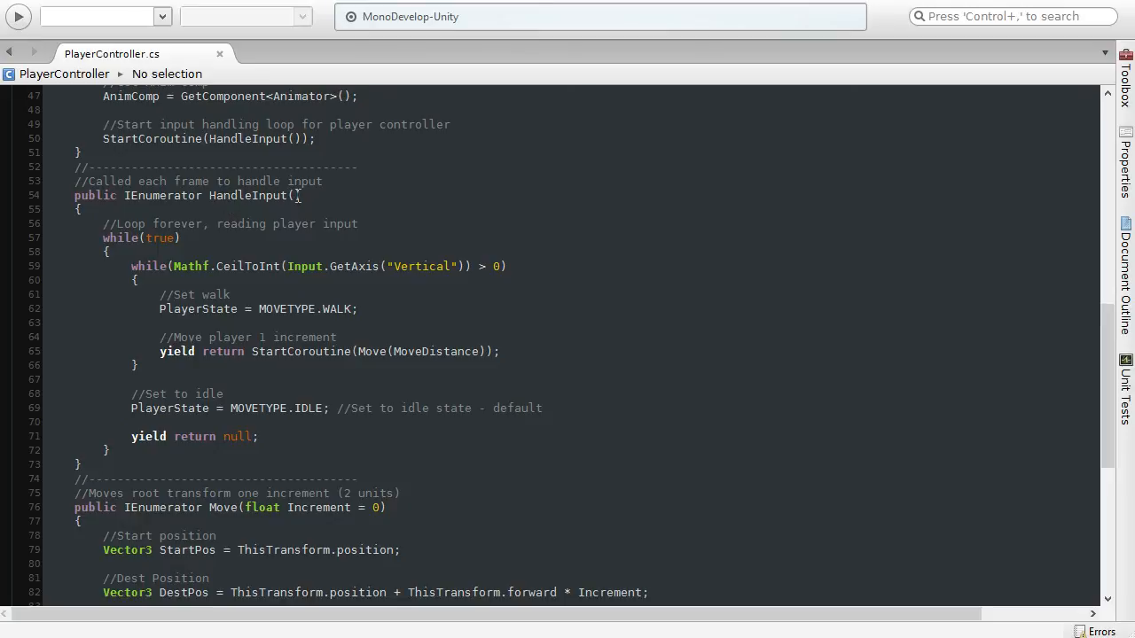
{"action": "left_click", "coordinate": [365, 355]}
{"action": "left_click", "coordinate": [521, 360]}
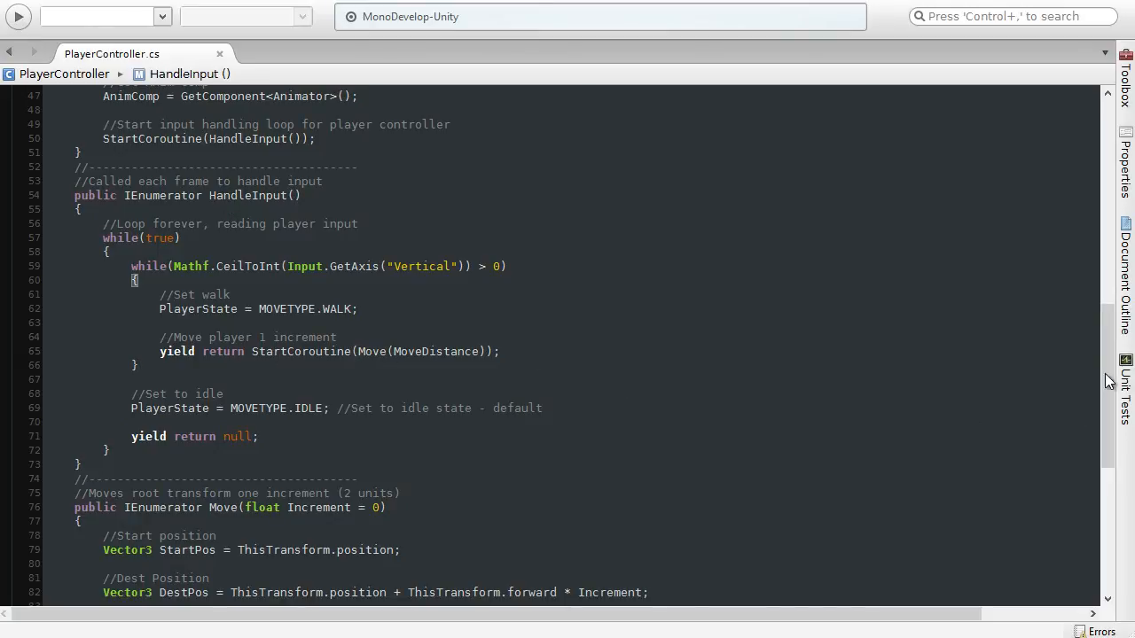
{"action": "left_click_drag", "start_coordinate": [1109, 377], "coordinate": [1109, 487]}
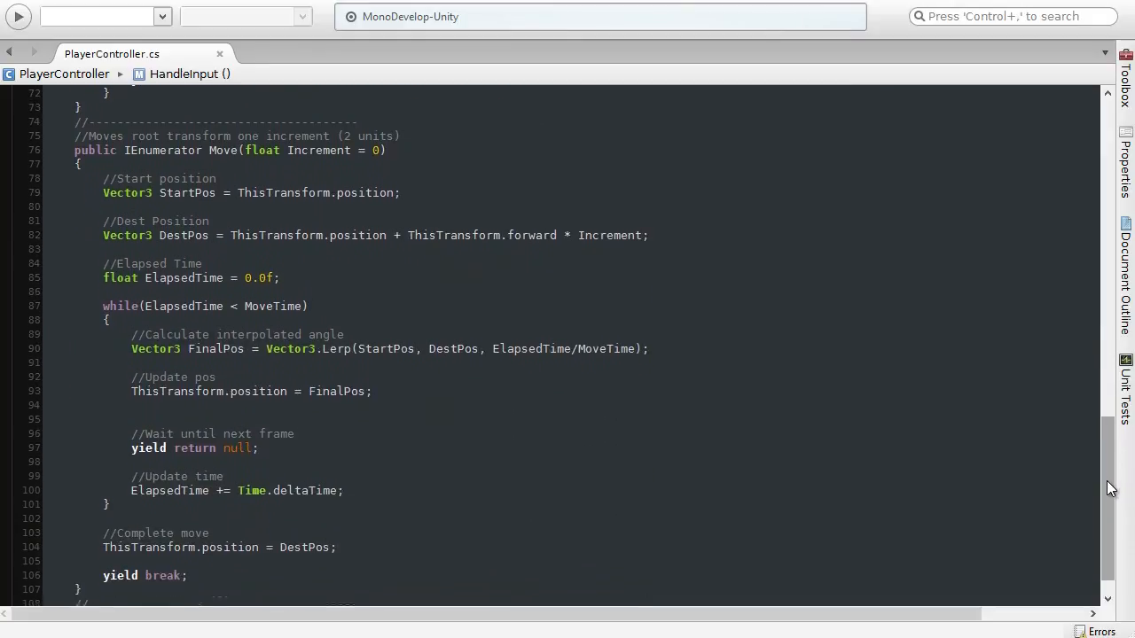
{"action": "left_click_drag", "start_coordinate": [392, 137], "coordinate": [72, 137]}
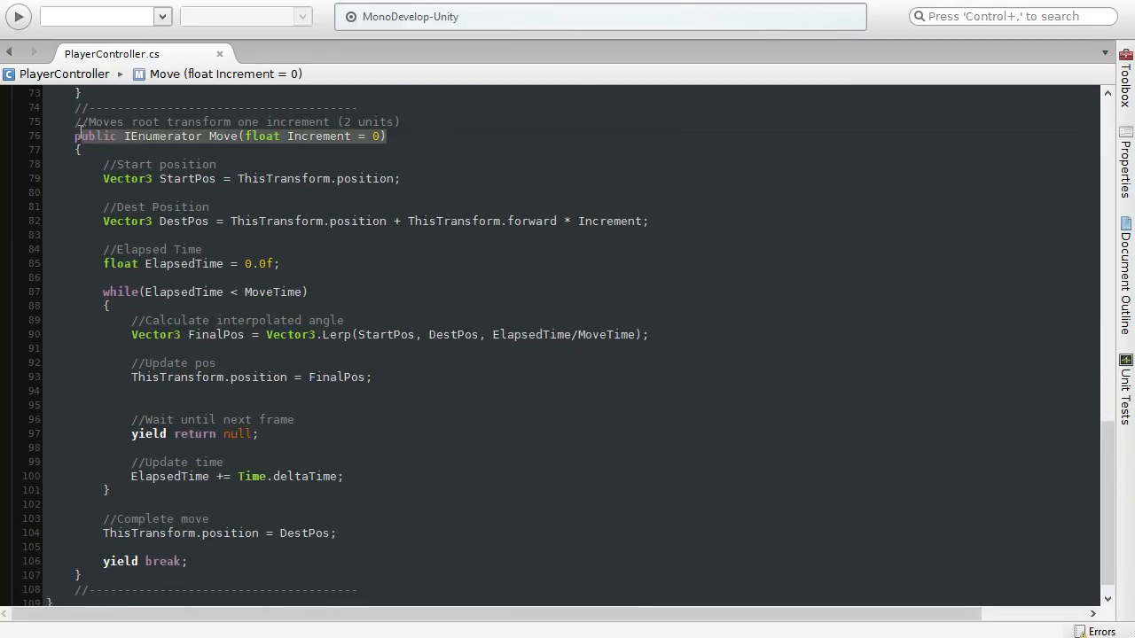
{"action": "left_click", "coordinate": [406, 135]}
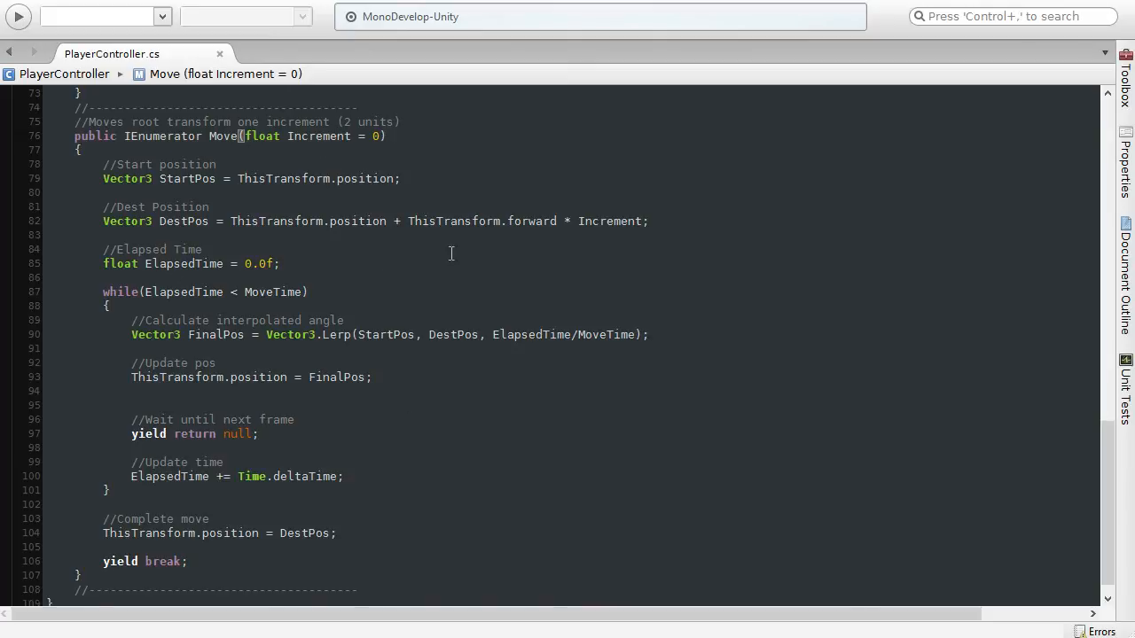
Step: Go back to HandleInput and re-examine the inner while condition on the "Vertical" input axis
{"action": "left_click_drag", "start_coordinate": [1107, 473], "coordinate": [1081, 380]}
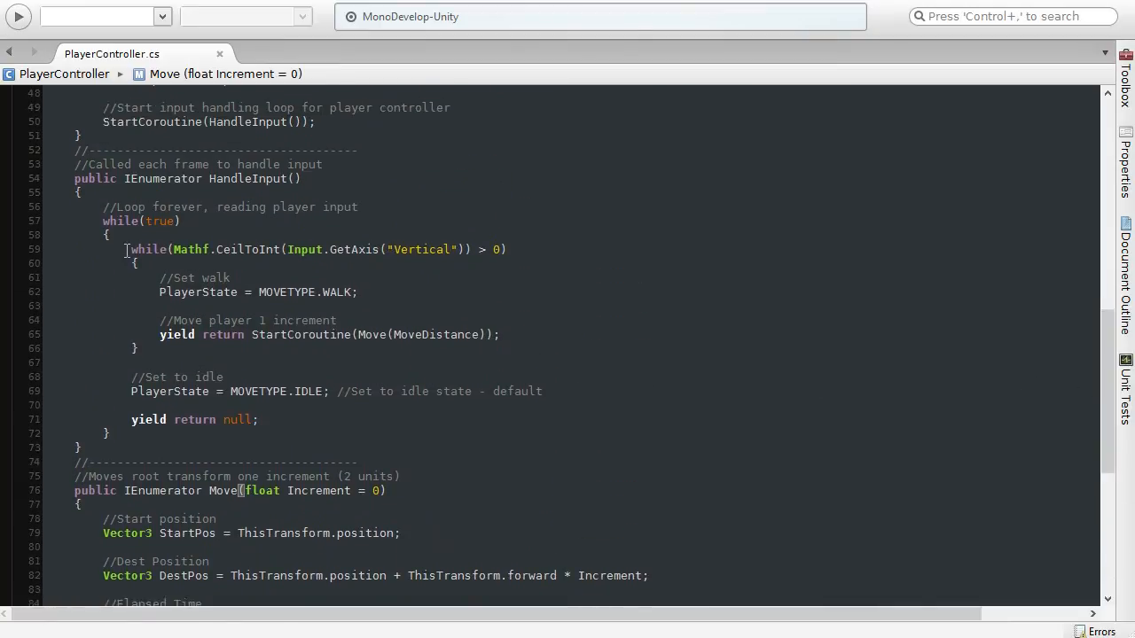
{"action": "left_click_drag", "start_coordinate": [125, 249], "coordinate": [525, 249]}
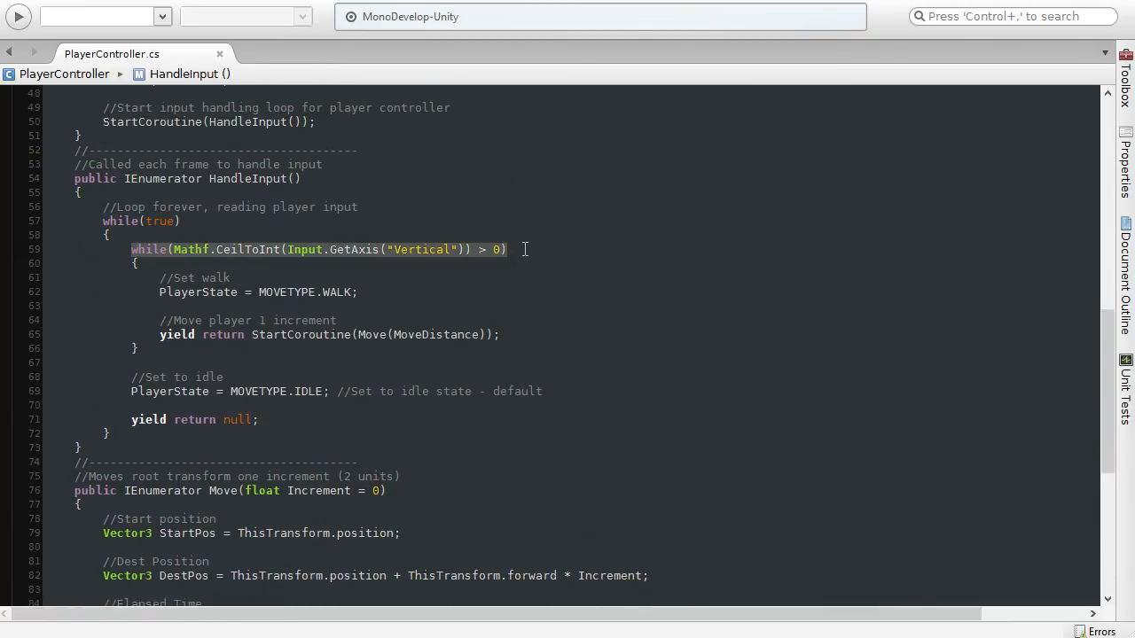
{"action": "left_click", "coordinate": [525, 249]}
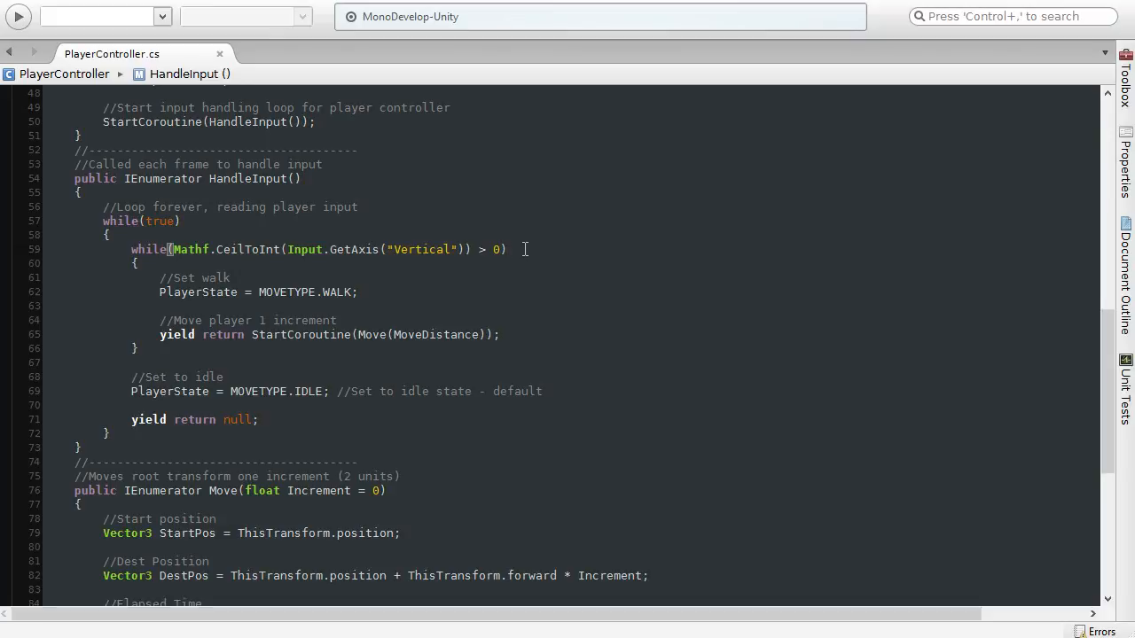
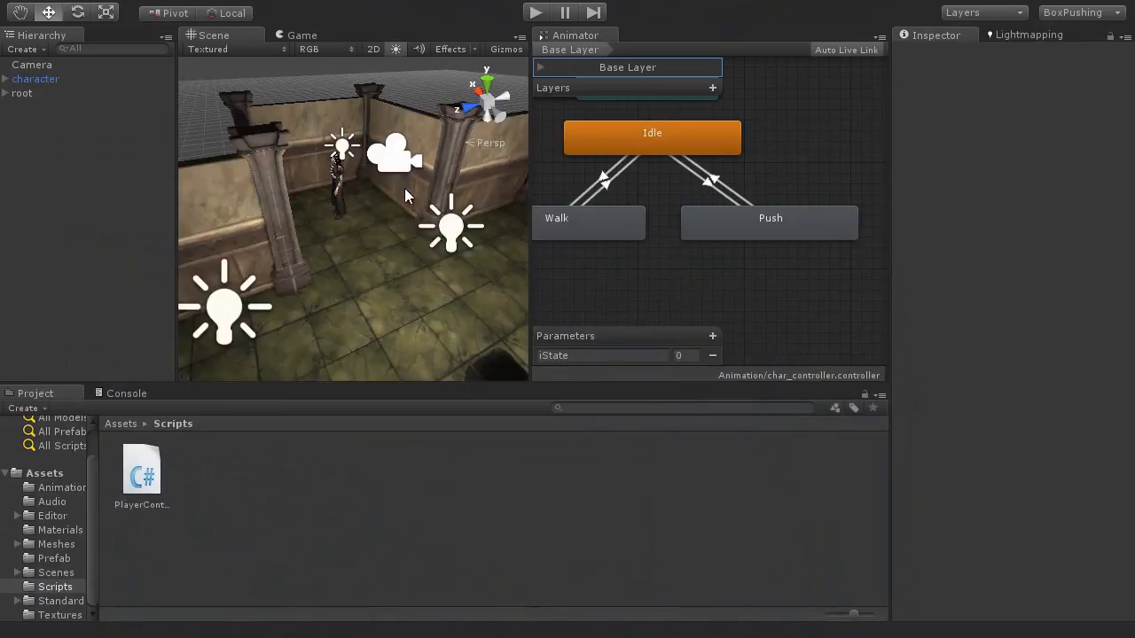
Step: Switch to Unity and select the floor tile beside the character, viewing it from above
{"action": "left_click_drag", "start_coordinate": [346, 269], "coordinate": [527, 388], "text": "alt"}
{"action": "left_click", "coordinate": [414, 293]}
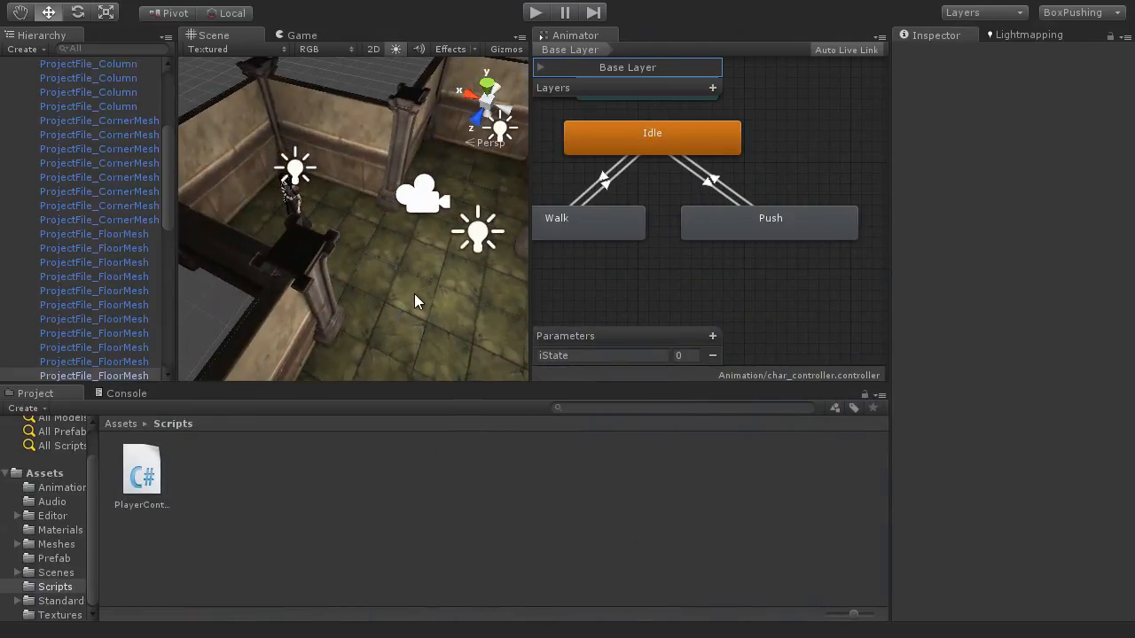
{"action": "middle_click_drag", "start_coordinate": [414, 293], "coordinate": [390, 300]}
{"action": "left_click_drag", "start_coordinate": [389, 300], "coordinate": [347, 246], "text": "alt"}
{"action": "key", "text": "w"}
{"action": "left_click", "coordinate": [345, 243]}
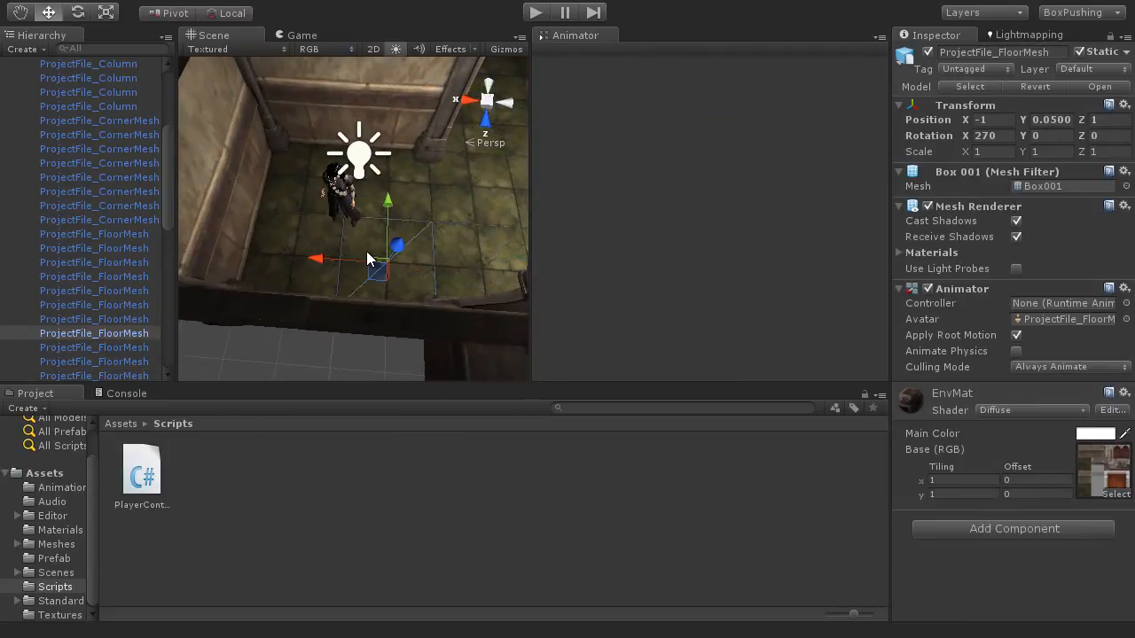
{"action": "mouse_move", "coordinate": [372, 257]}
{"action": "middle_mouse_down"}
{"action": "mouse_move", "coordinate": [406, 272]}
{"action": "mouse_move", "coordinate": [384, 282]}
{"action": "mouse_move", "coordinate": [352, 257]}
{"action": "middle_mouse_up"}
{"action": "mouse_move", "coordinate": [352, 256]}
{"action": "left_mouse_down", "text": "alt"}
{"action": "mouse_move", "coordinate": [368, 320]}
{"action": "mouse_move", "coordinate": [345, 251]}
{"action": "left_mouse_up", "text": "alt"}
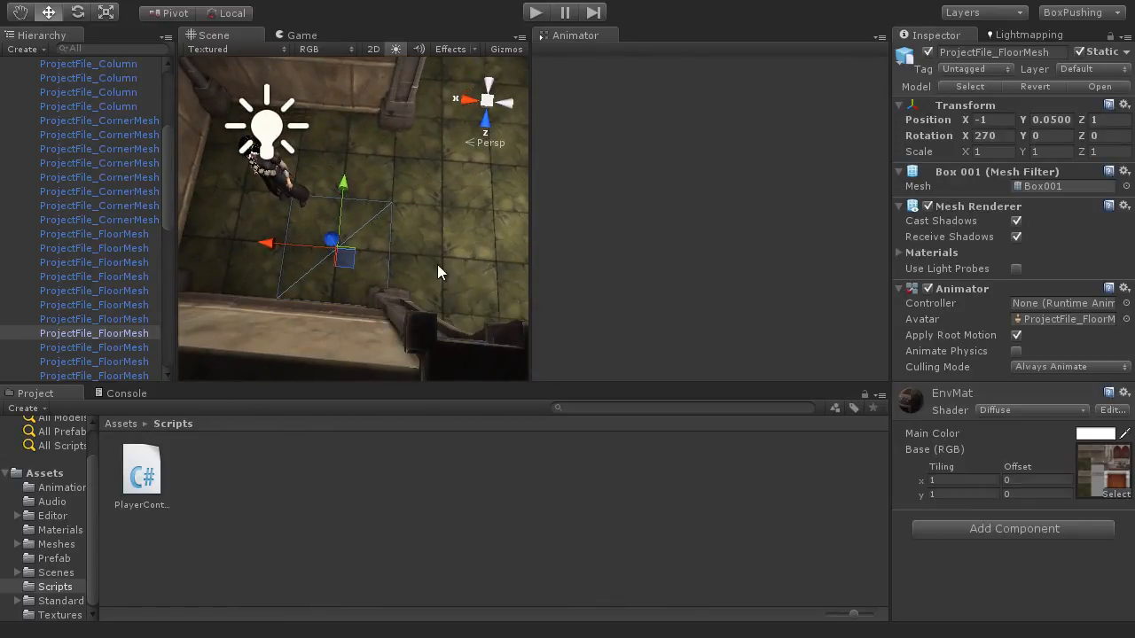
{"action": "left_click_drag", "start_coordinate": [448, 264], "coordinate": [396, 269], "text": "alt"}
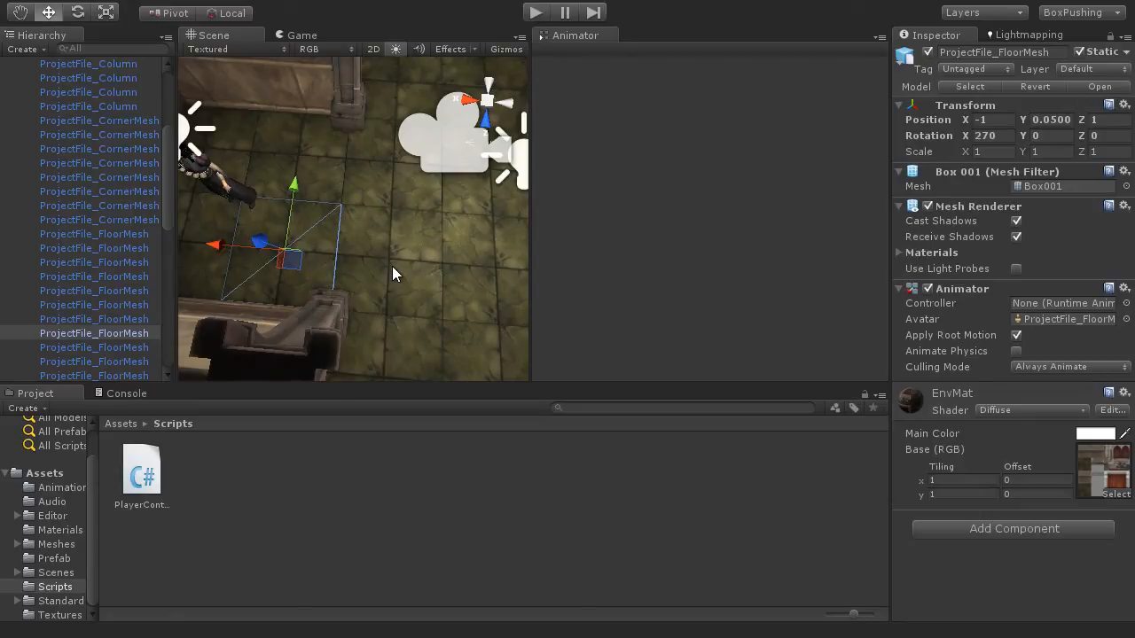
Step: Maximize the Scene view and select neighbouring floor tiles across the room to compare their spacing
{"action": "left_click", "coordinate": [394, 267]}
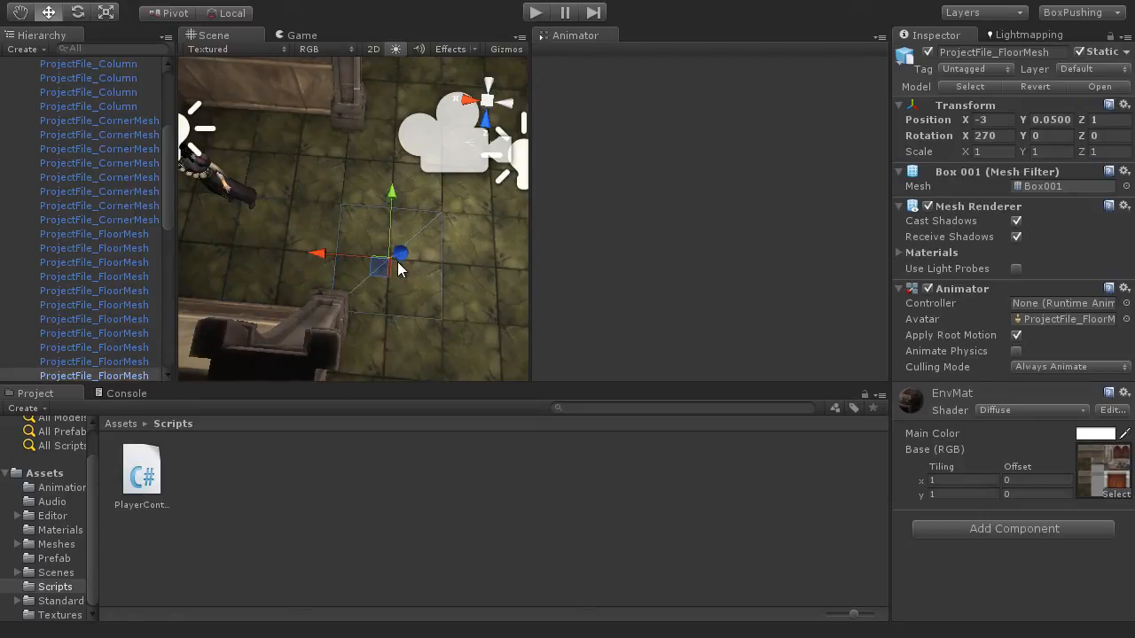
{"action": "key", "text": "shift+space"}
{"action": "key", "text": "f"}
{"action": "scroll", "coordinate": [458, 377], "scroll_direction": "down", "scroll_amount": 5}
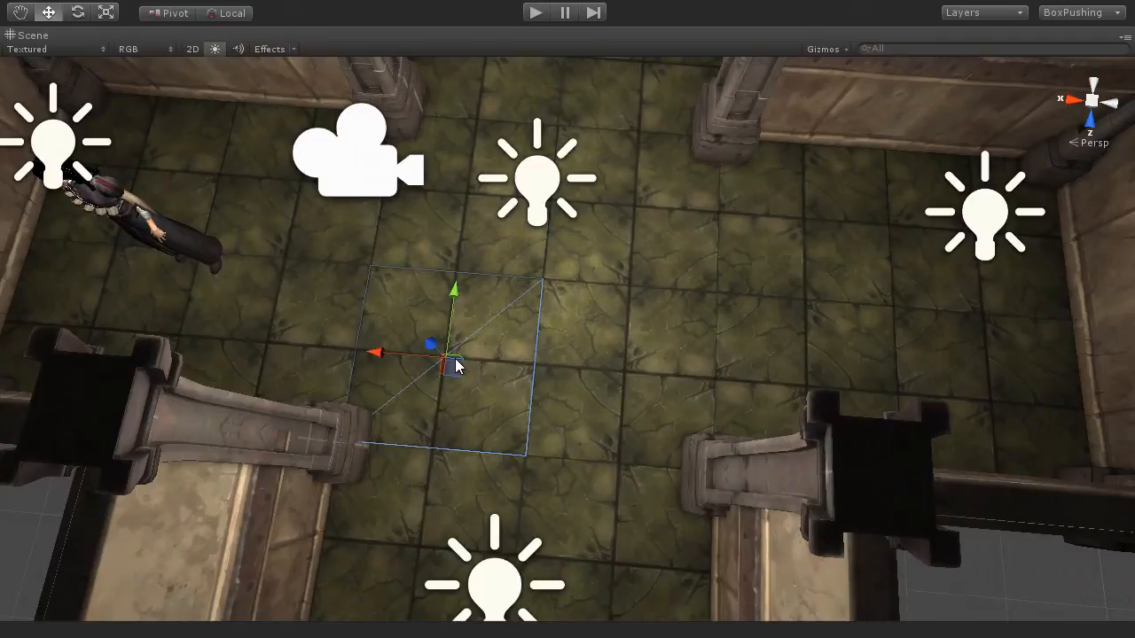
{"action": "left_click", "coordinate": [633, 372]}
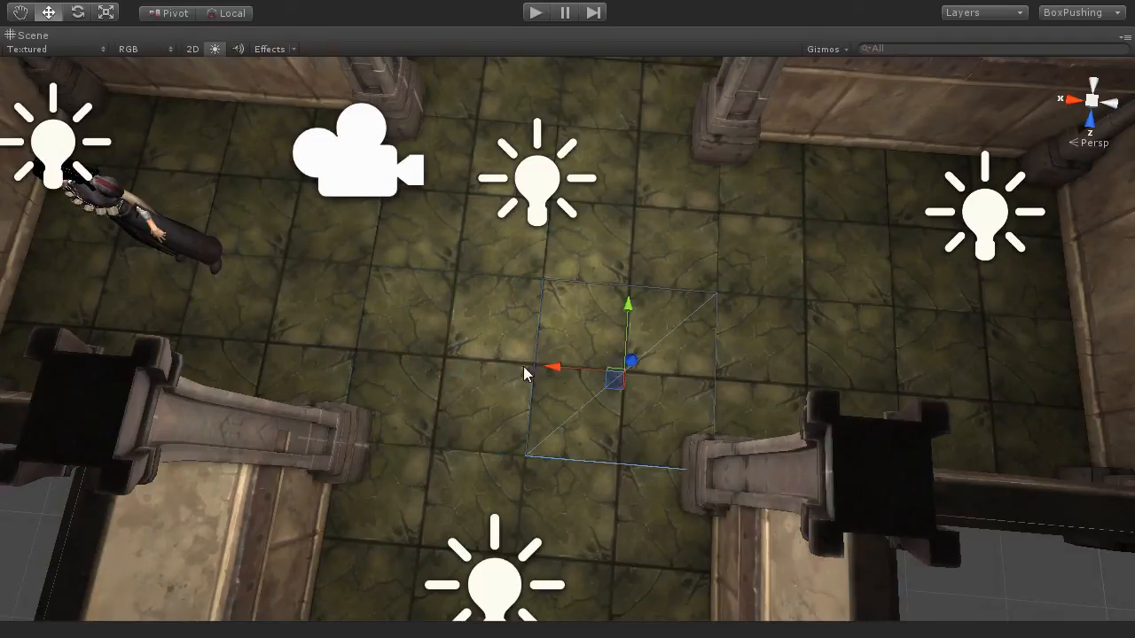
{"action": "left_click", "coordinate": [441, 352]}
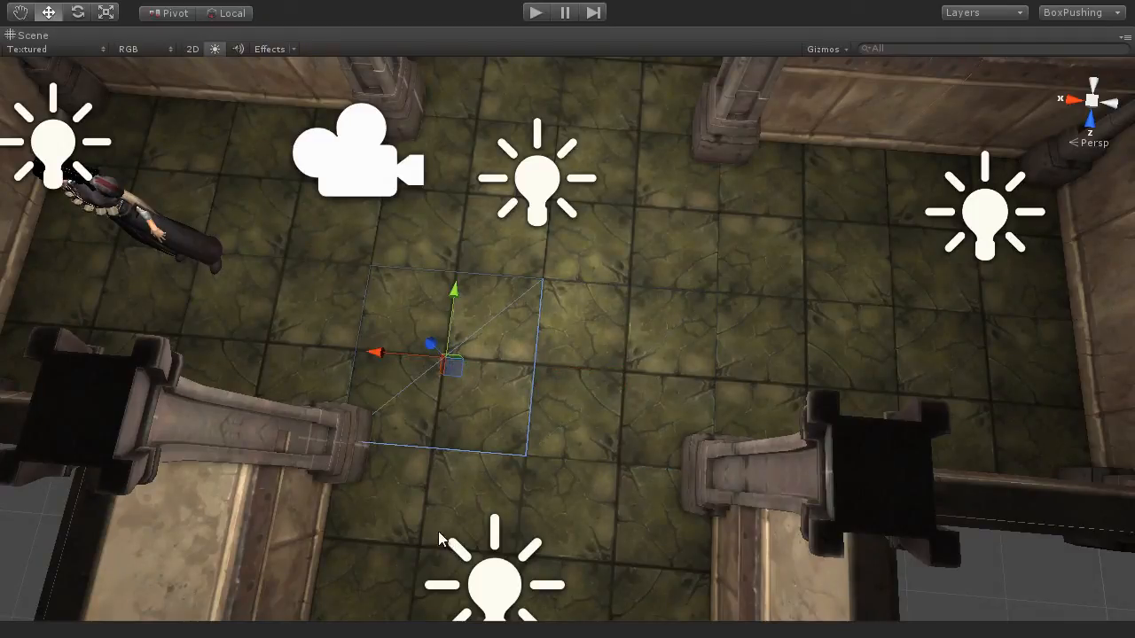
Step: Select successive floor tiles from the corridor entrance back into the room to trace a tile-by-tile path
{"action": "middle_click_drag", "start_coordinate": [438, 483], "coordinate": [500, 288]}
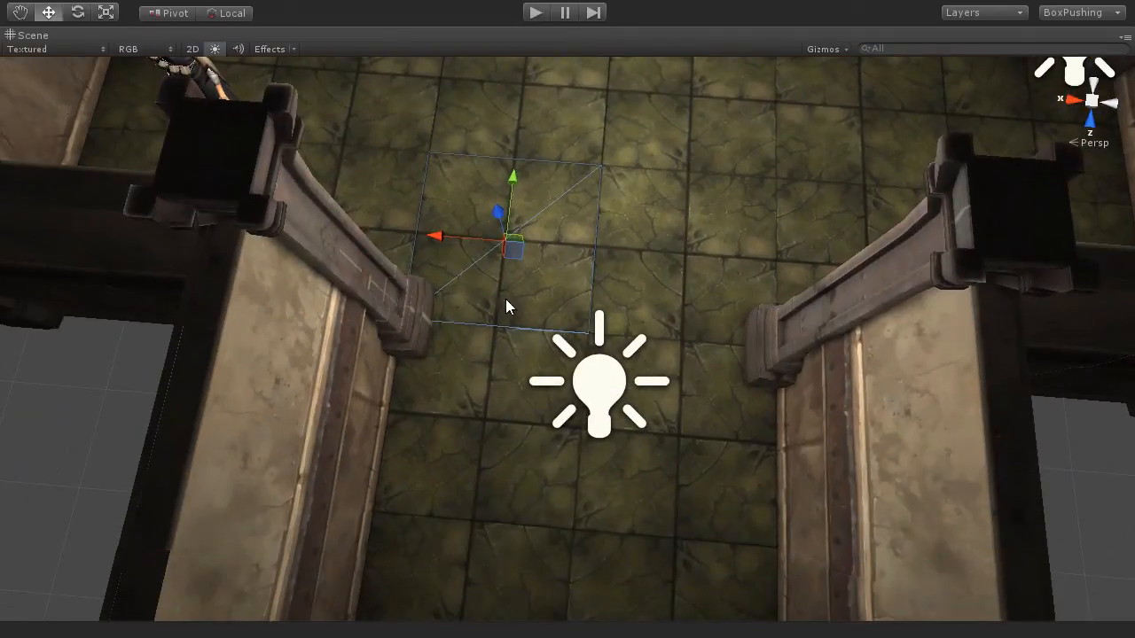
{"action": "left_click", "coordinate": [491, 439]}
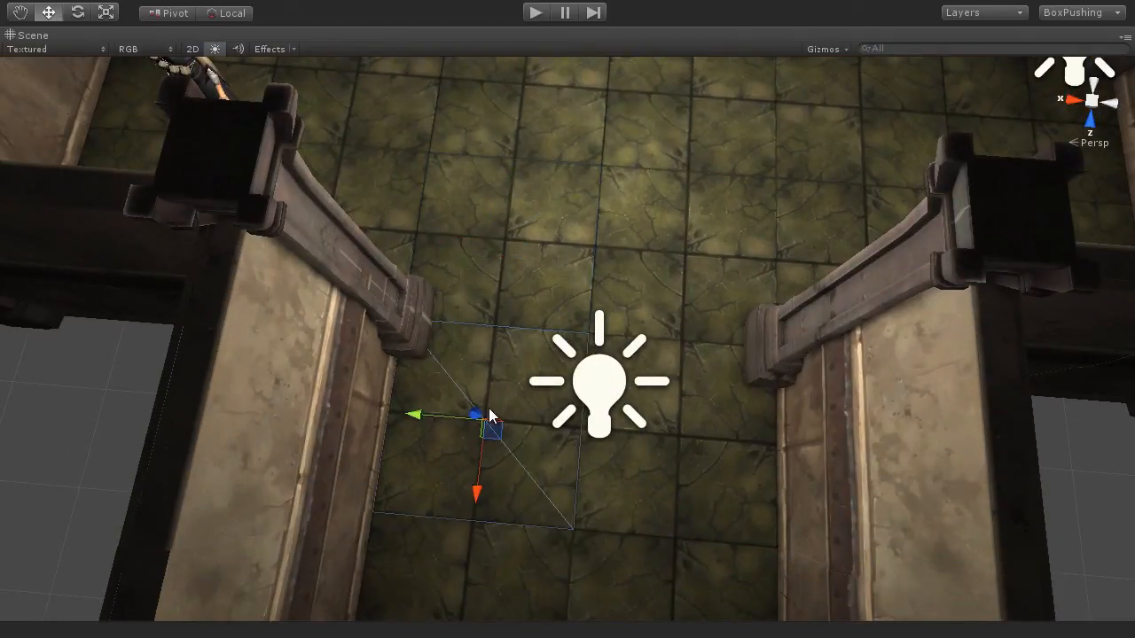
{"action": "middle_click_drag", "start_coordinate": [508, 394], "coordinate": [514, 459]}
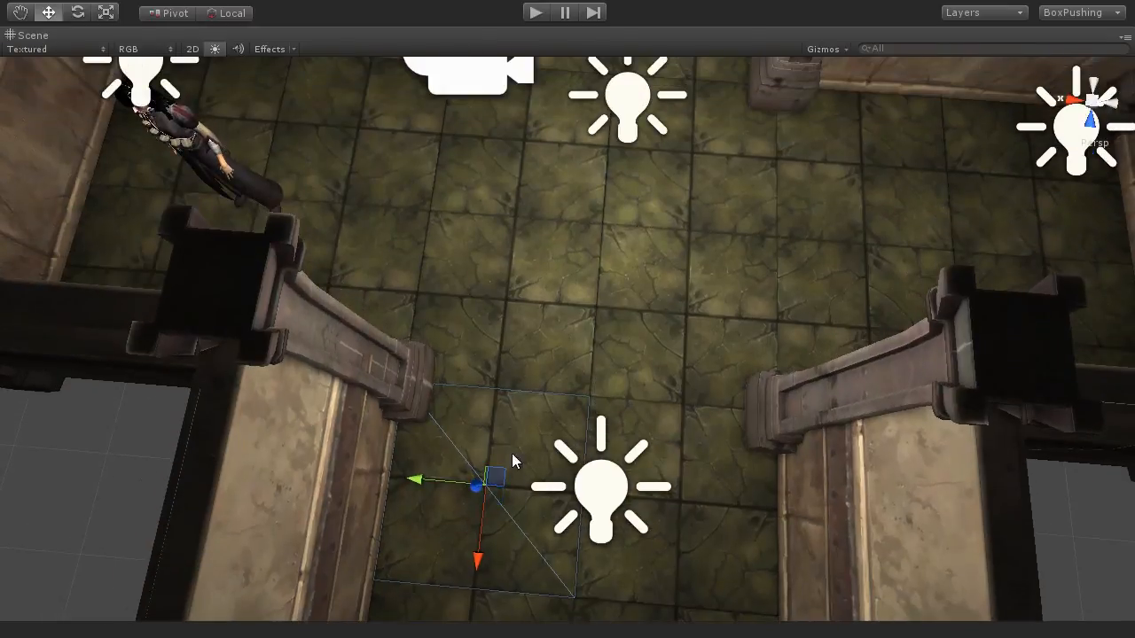
{"action": "left_click", "coordinate": [491, 325]}
{"action": "left_click", "coordinate": [511, 165]}
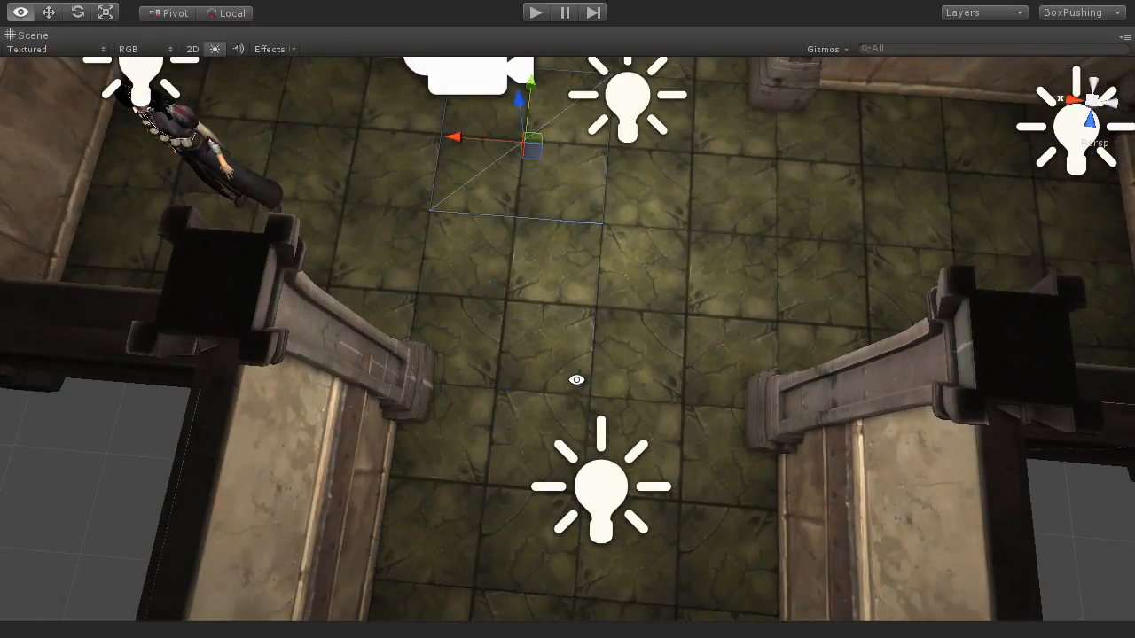
Step: Inspect floor tiles on the room's other side from several angles, then restore the normal editor layout
{"action": "left_click_drag", "start_coordinate": [577, 381], "coordinate": [701, 399], "text": "alt"}
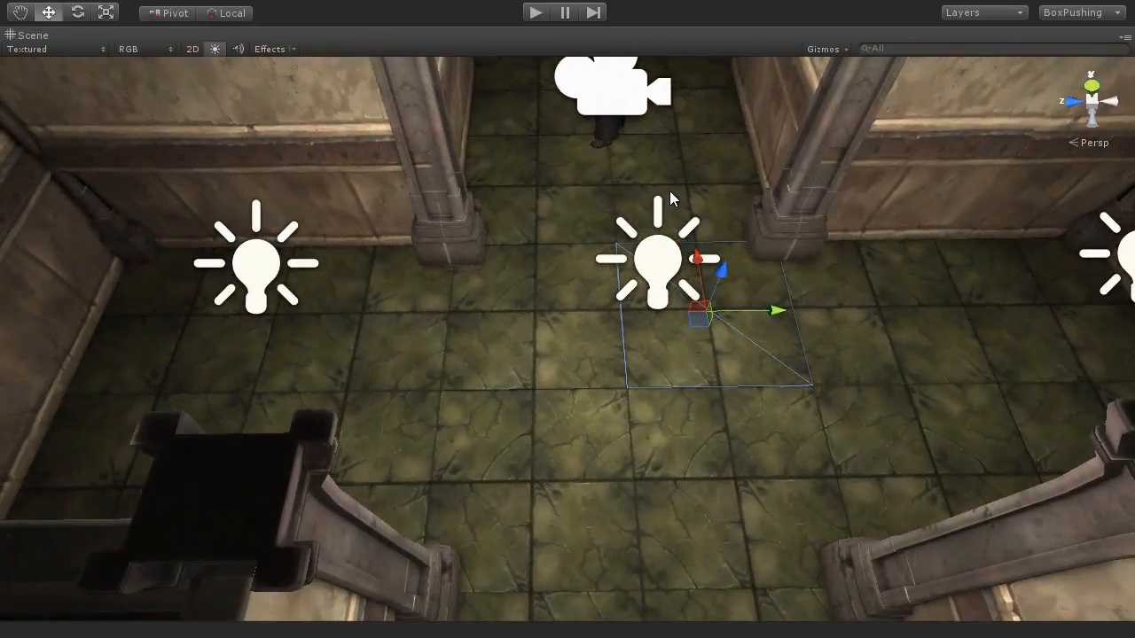
{"action": "left_click_drag", "start_coordinate": [710, 325], "coordinate": [610, 364], "text": "alt"}
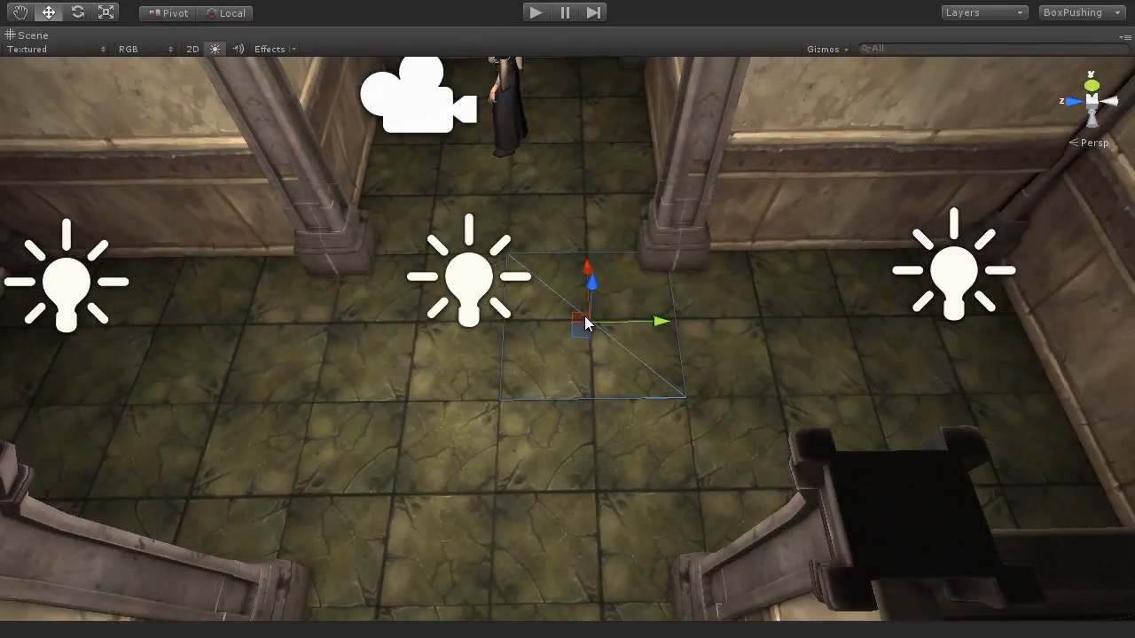
{"action": "left_click", "coordinate": [792, 346]}
{"action": "left_click", "coordinate": [761, 441]}
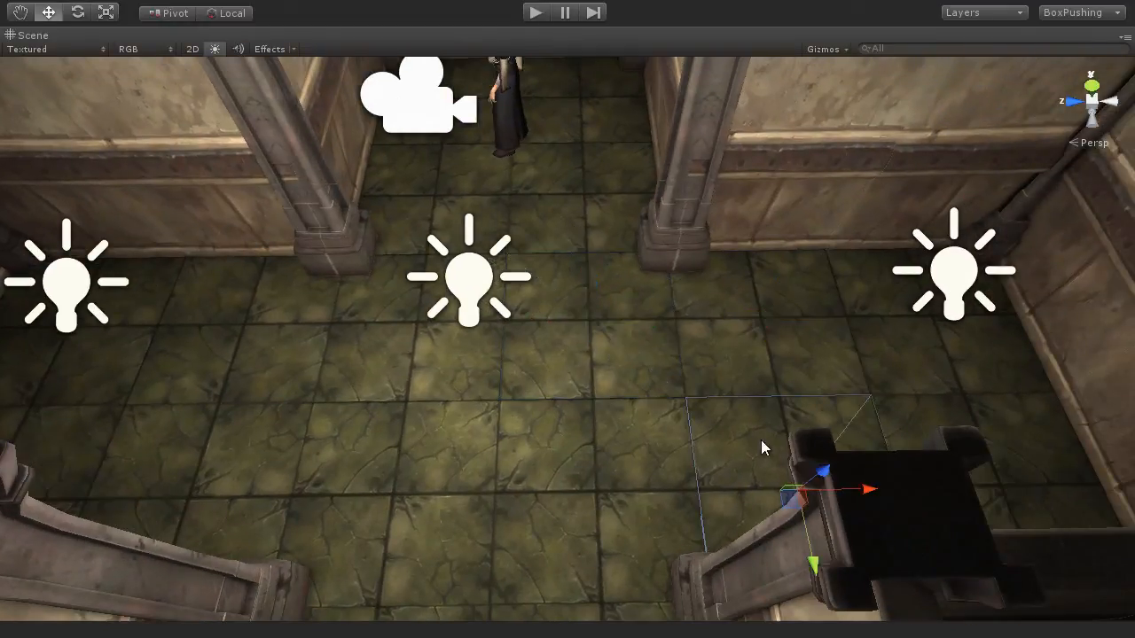
{"action": "left_click", "coordinate": [613, 463]}
{"action": "left_click_drag", "start_coordinate": [515, 431], "coordinate": [503, 326], "text": "alt"}
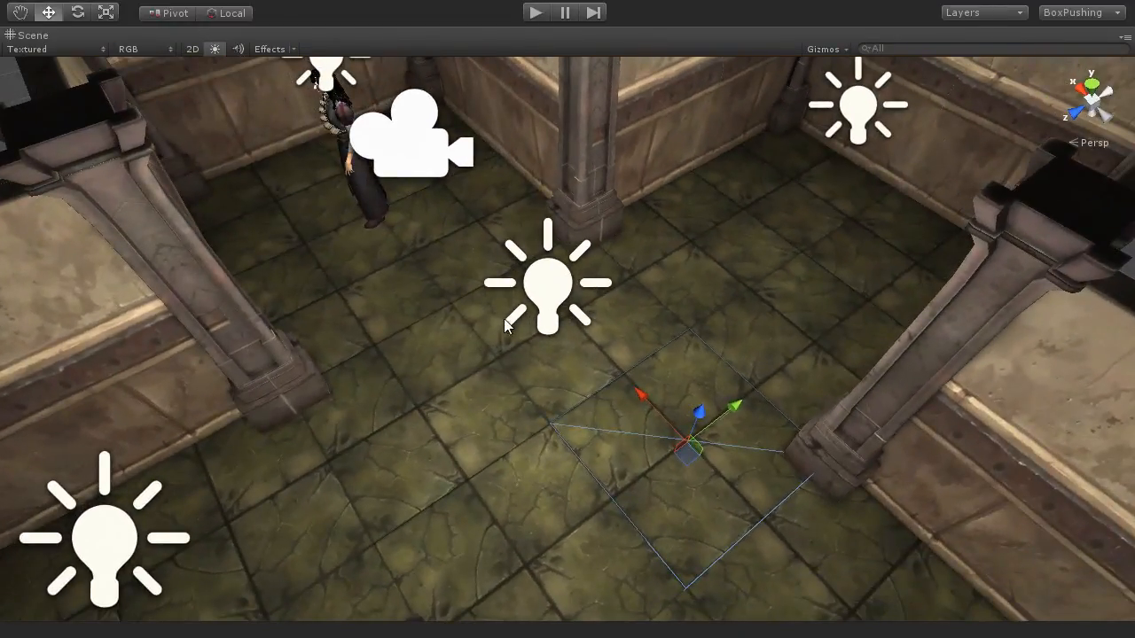
{"action": "key", "text": "shift+space"}
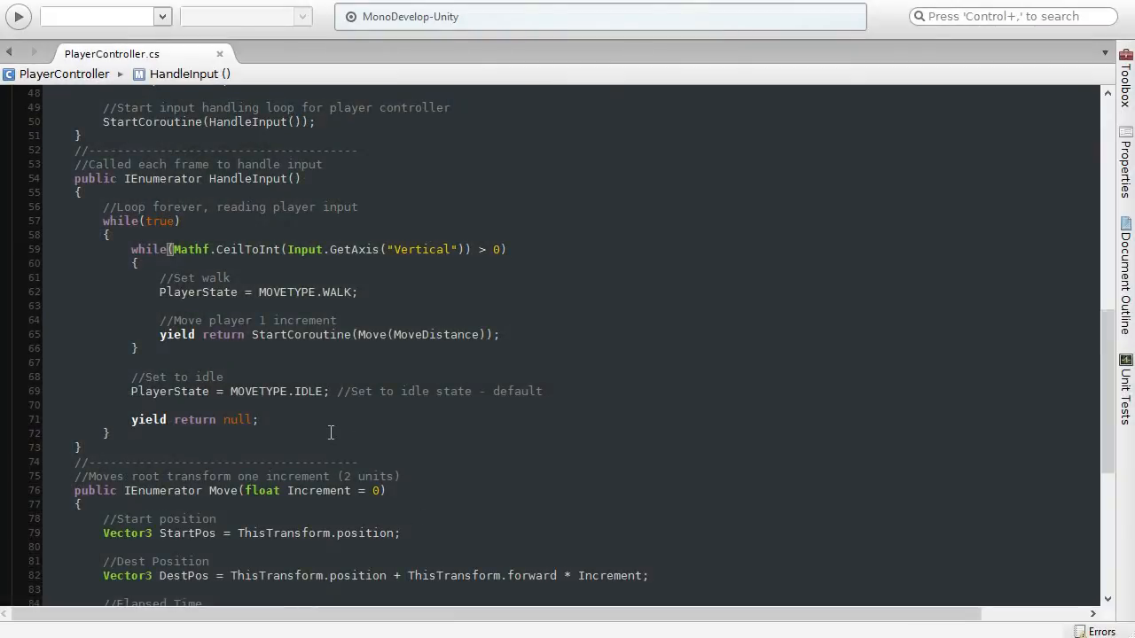
Step: Examine the Move coroutine's signature and how its destination position is calculated from ThisTransform.forward and Increment
{"action": "left_click", "coordinate": [330, 433]}
{"action": "scroll", "coordinate": [231, 327], "scroll_direction": "down", "scroll_amount": 4}
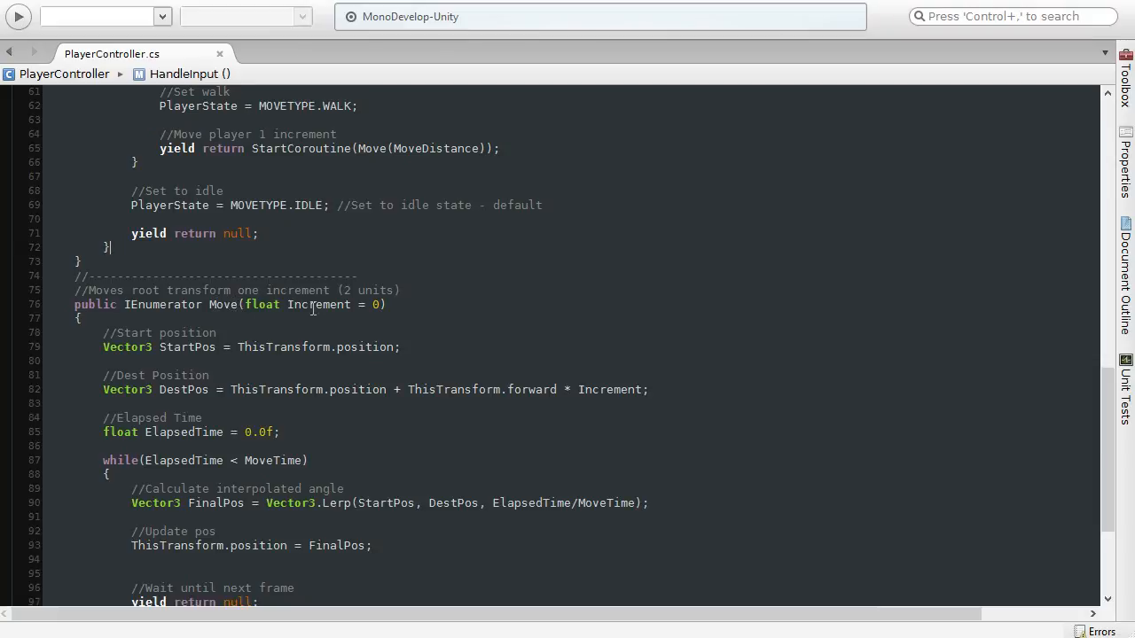
{"action": "left_click", "coordinate": [410, 307]}
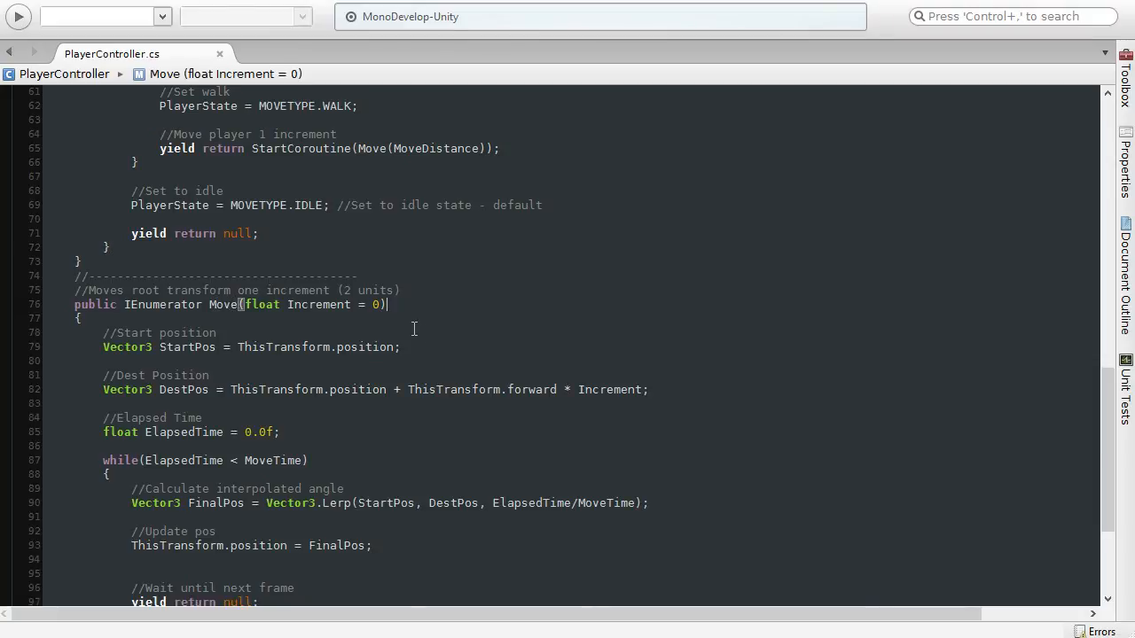
{"action": "scroll", "coordinate": [414, 329], "scroll_direction": "down", "scroll_amount": 2}
{"action": "left_click_drag", "start_coordinate": [408, 327], "coordinate": [560, 329]}
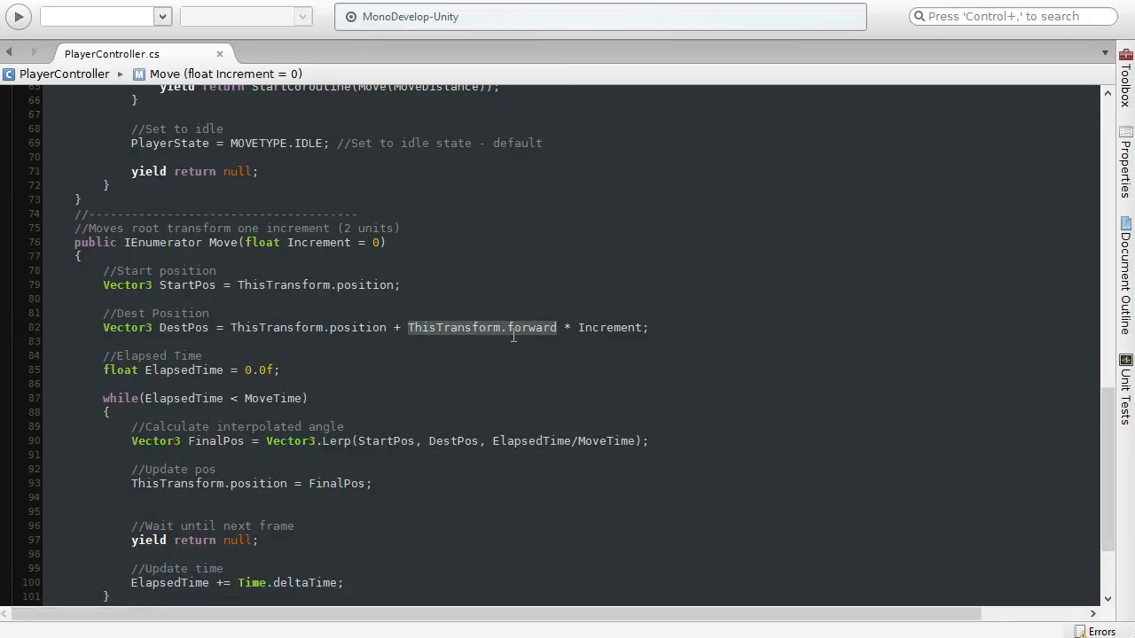
{"action": "left_click", "coordinate": [586, 327]}
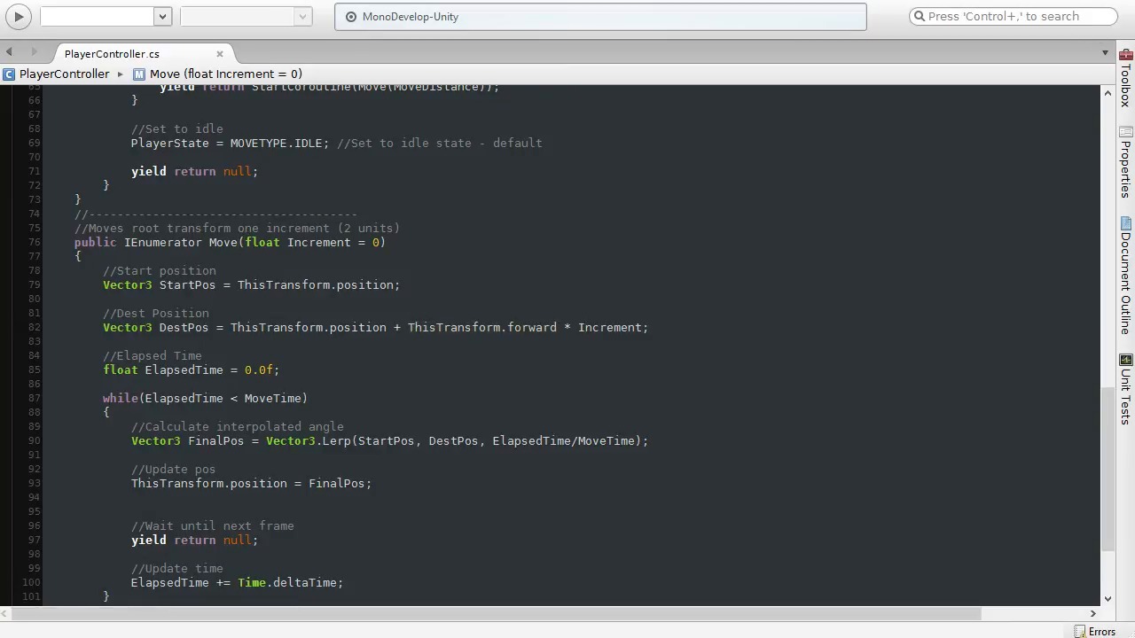
Step: Switch to Unity, collapse the root hierarchy, and select the character in a maximized Scene view
{"action": "key", "text": "alt+Tab"}
{"action": "left_click_drag", "start_coordinate": [433, 244], "coordinate": [405, 276], "text": "alt"}
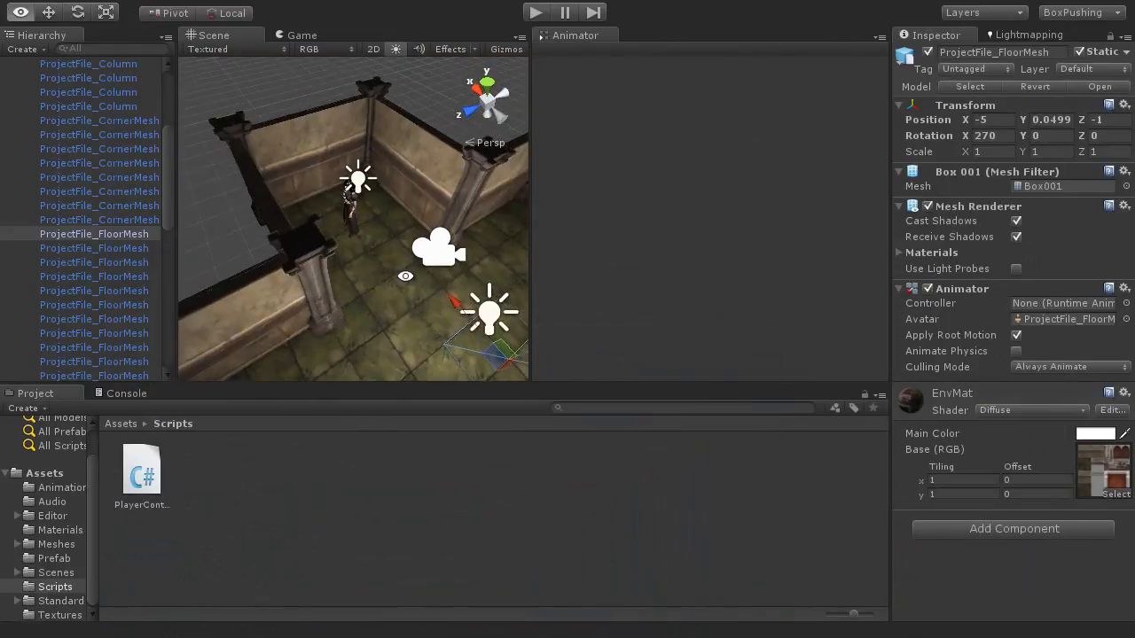
{"action": "scroll", "coordinate": [129, 168], "scroll_direction": "up", "scroll_amount": 4}
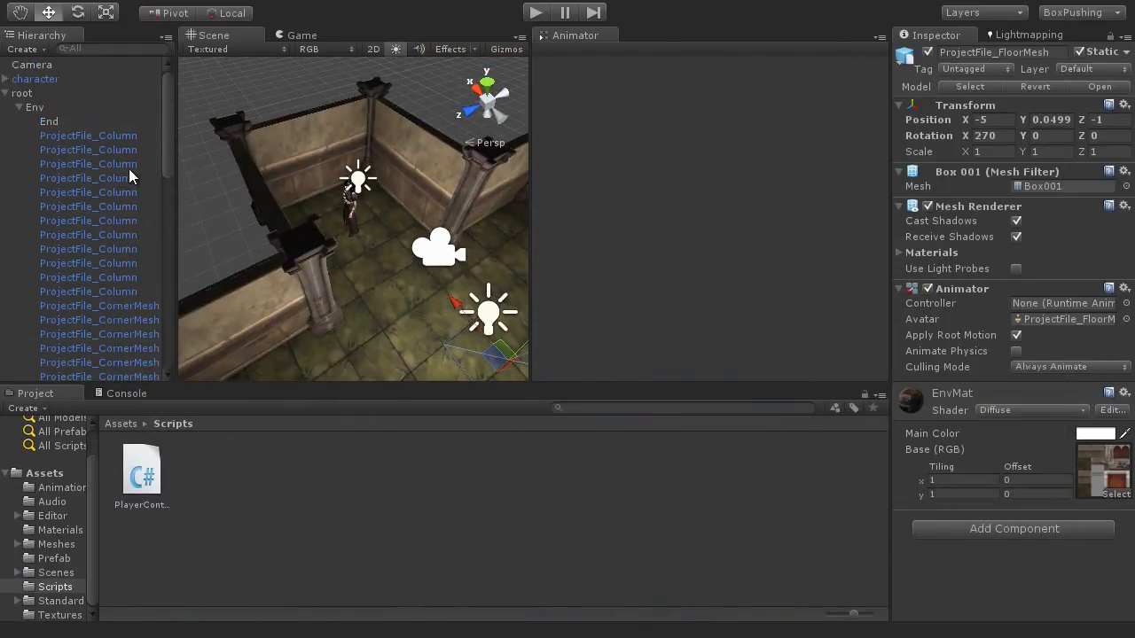
{"action": "left_click", "coordinate": [6, 93]}
{"action": "left_click", "coordinate": [35, 79]}
{"action": "key", "text": "shift+space"}
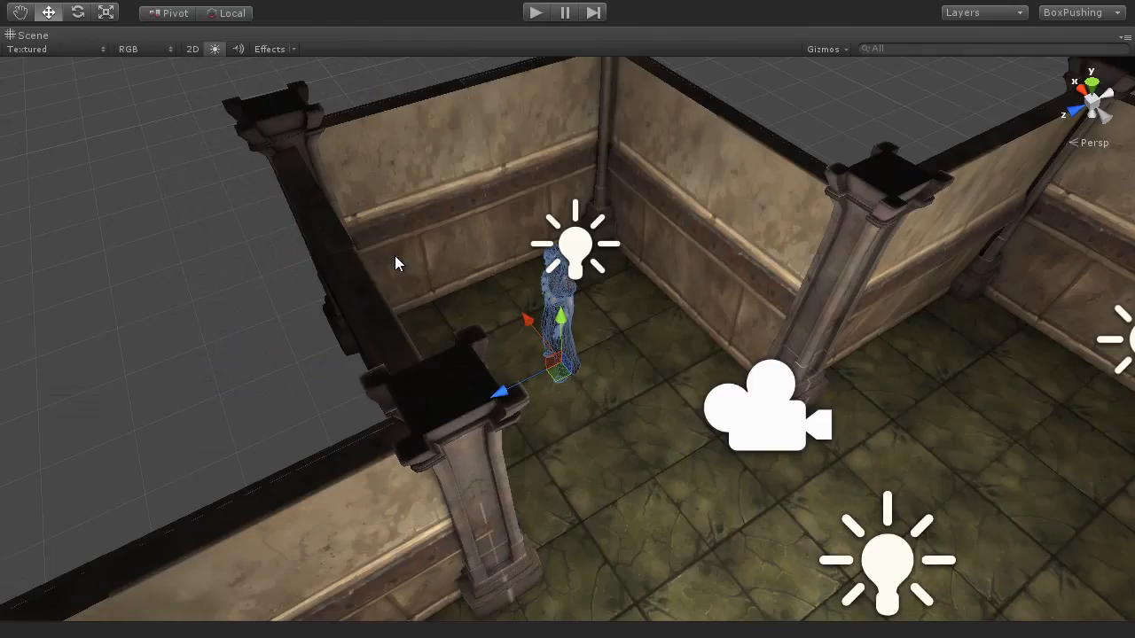
Step: Examine the character's forward Z axis close up from several angles around the room
{"action": "left_click_drag", "start_coordinate": [582, 345], "coordinate": [507, 347], "text": "alt"}
{"action": "scroll", "coordinate": [662, 437], "scroll_direction": "up", "scroll_amount": 8}
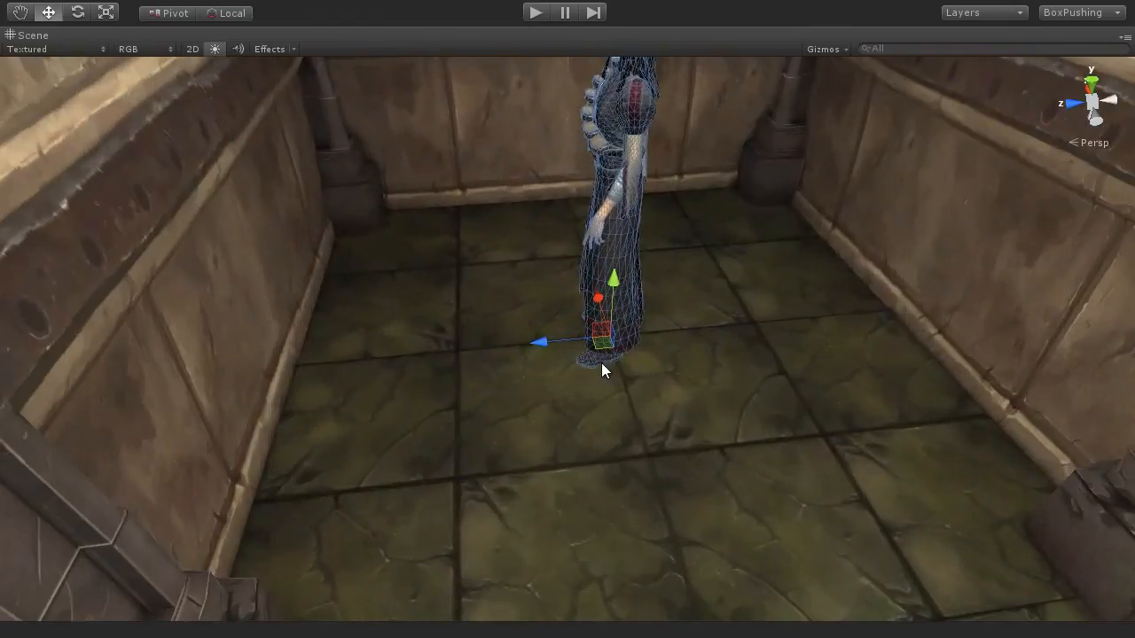
{"action": "left_click_drag", "start_coordinate": [602, 363], "coordinate": [470, 145], "text": "alt"}
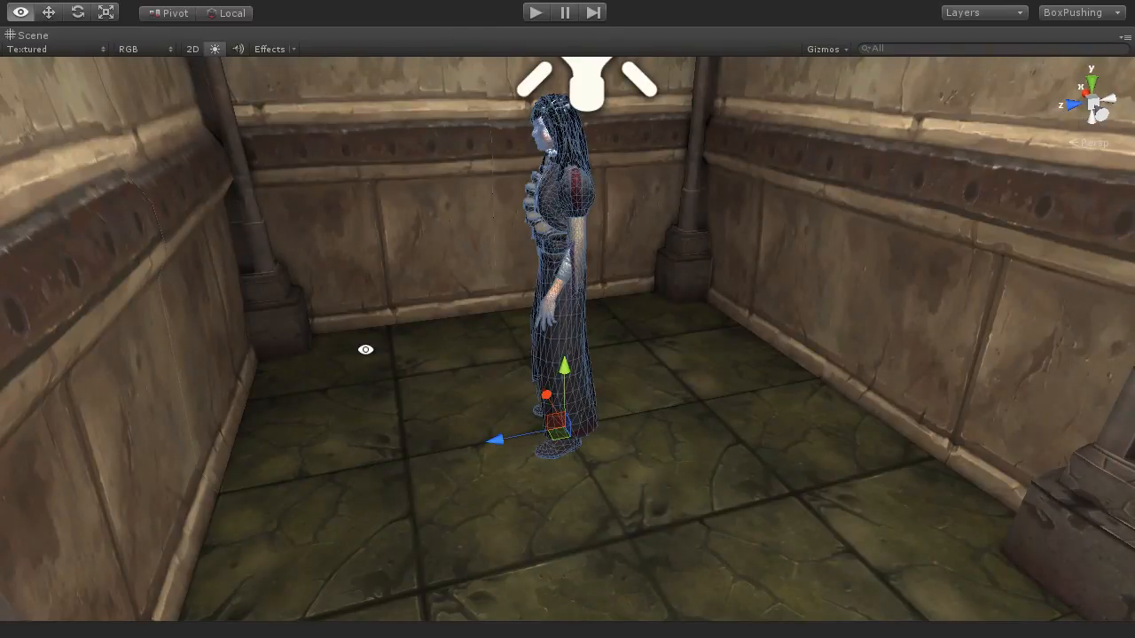
{"action": "left_click_drag", "start_coordinate": [364, 347], "coordinate": [552, 435], "text": "alt"}
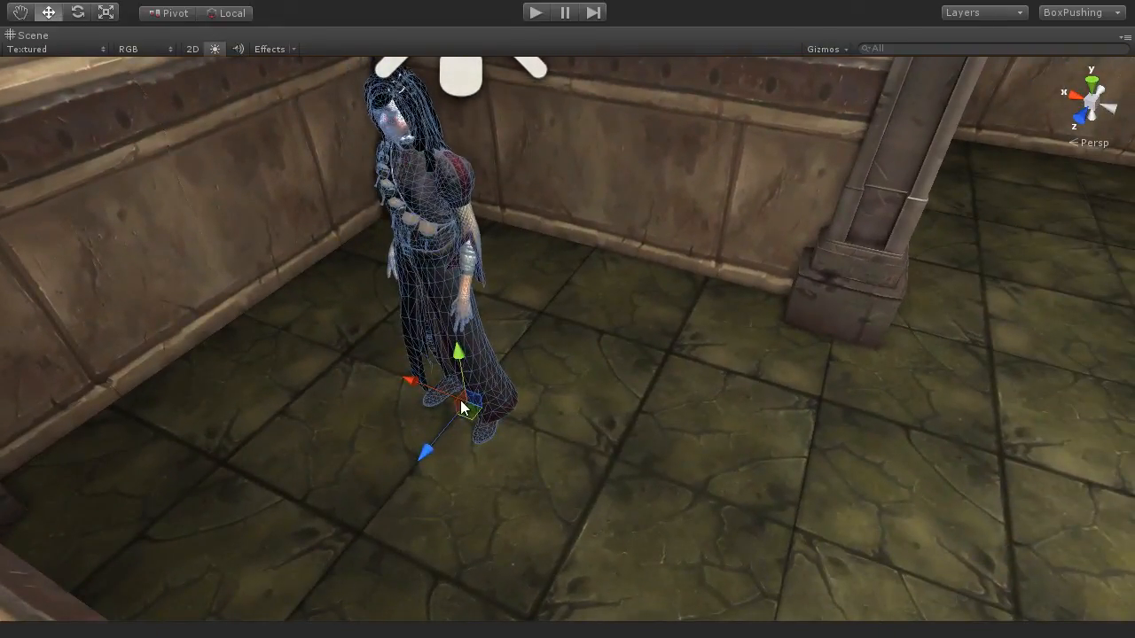
{"action": "left_click_drag", "start_coordinate": [689, 362], "coordinate": [197, 385], "text": "alt"}
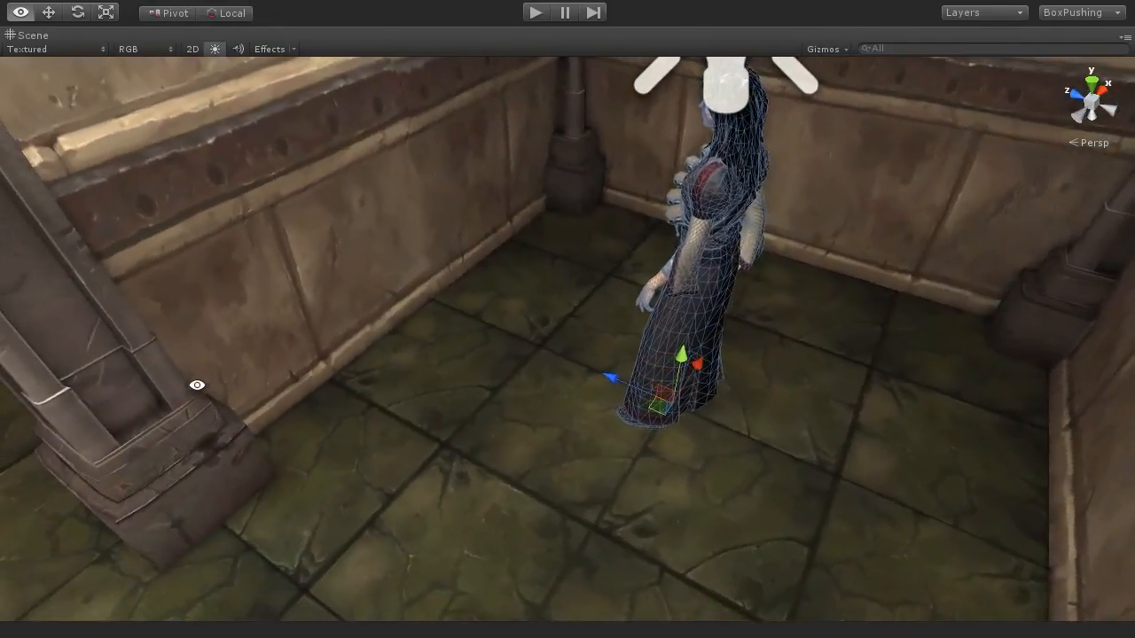
{"action": "left_click_drag", "start_coordinate": [742, 466], "coordinate": [672, 412], "text": "alt"}
{"action": "left_click_drag", "start_coordinate": [643, 229], "coordinate": [735, 197], "text": "alt"}
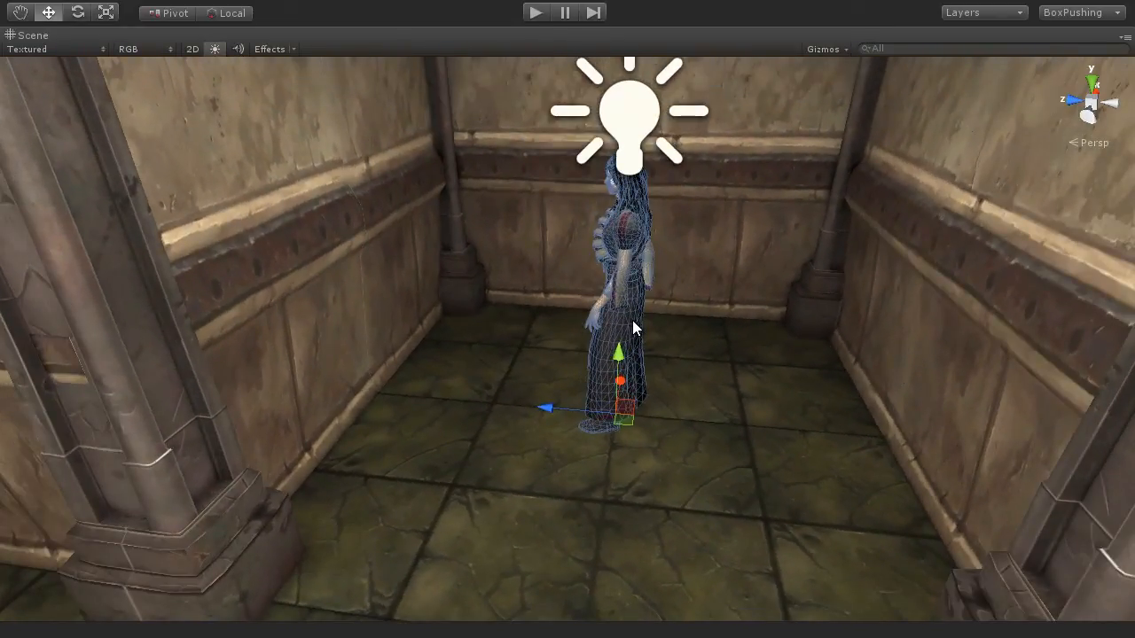
Step: Try turning the character to face the room's open side and moving it along its forward axis, then undo both changes
{"action": "left_click_drag", "start_coordinate": [550, 413], "coordinate": [839, 434]}
{"action": "key", "text": "e"}
{"action": "key", "text": "w"}
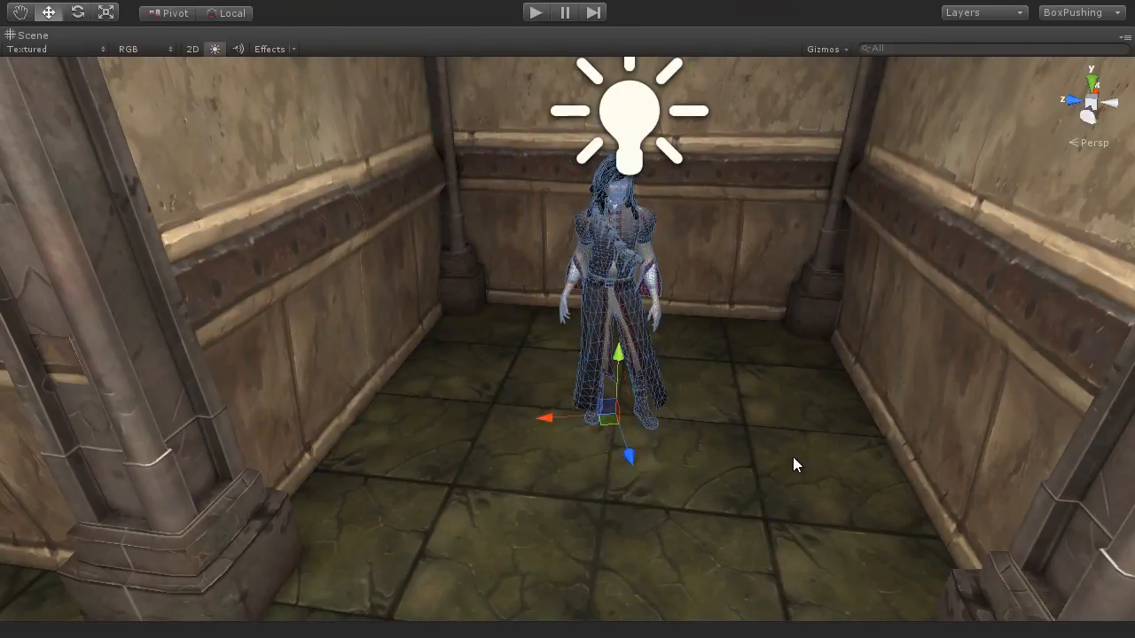
{"action": "left_click_drag", "start_coordinate": [630, 460], "coordinate": [652, 548]}
{"action": "key", "text": "ctrl+z"}
{"action": "key", "text": "ctrl+z"}
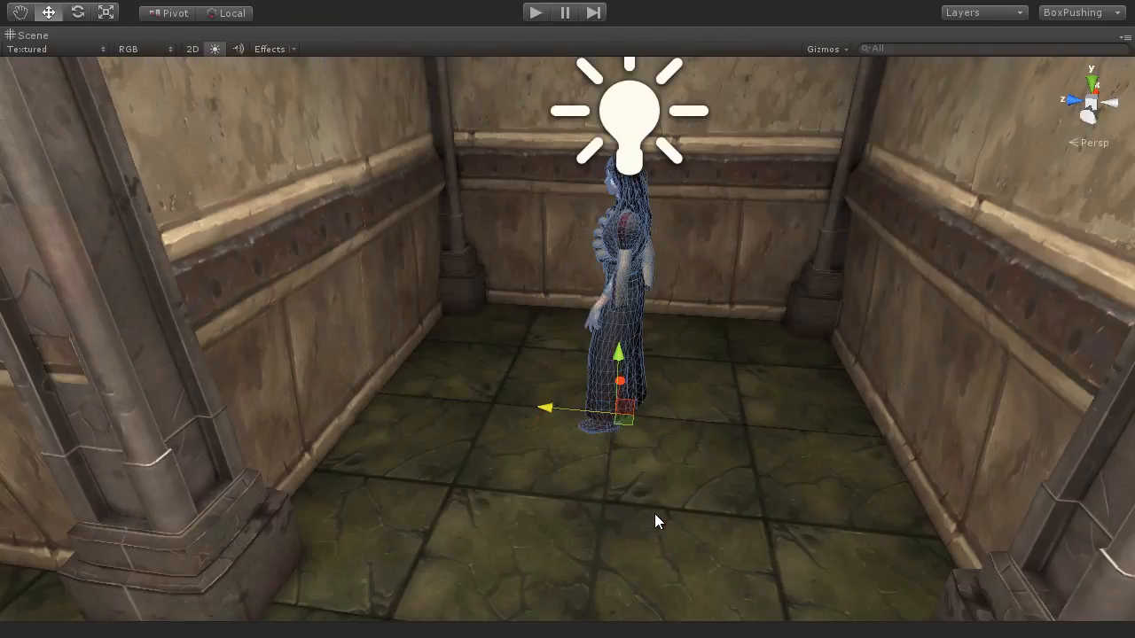
Step: Start play mode with the Scene view maximized on the character
{"action": "key", "text": "shift+space"}
{"action": "left_click_drag", "start_coordinate": [411, 355], "coordinate": [365, 401], "text": "alt"}
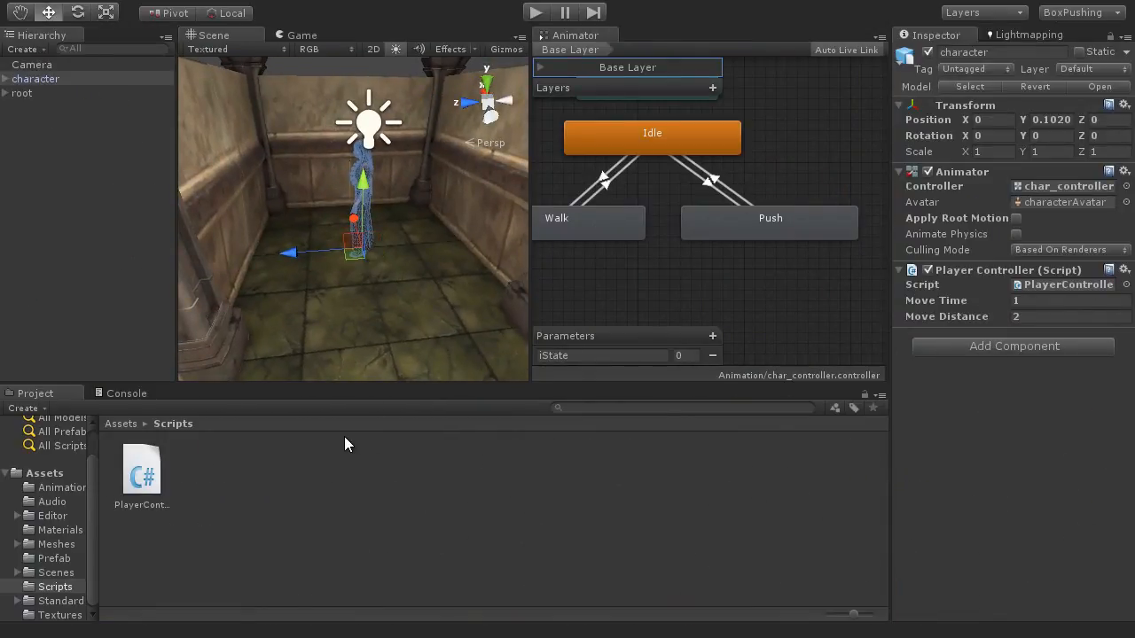
{"action": "left_click", "coordinate": [536, 12]}
{"action": "left_click", "coordinate": [536, 13]}
{"action": "key", "text": "shift+space"}
{"action": "left_click", "coordinate": [536, 12]}
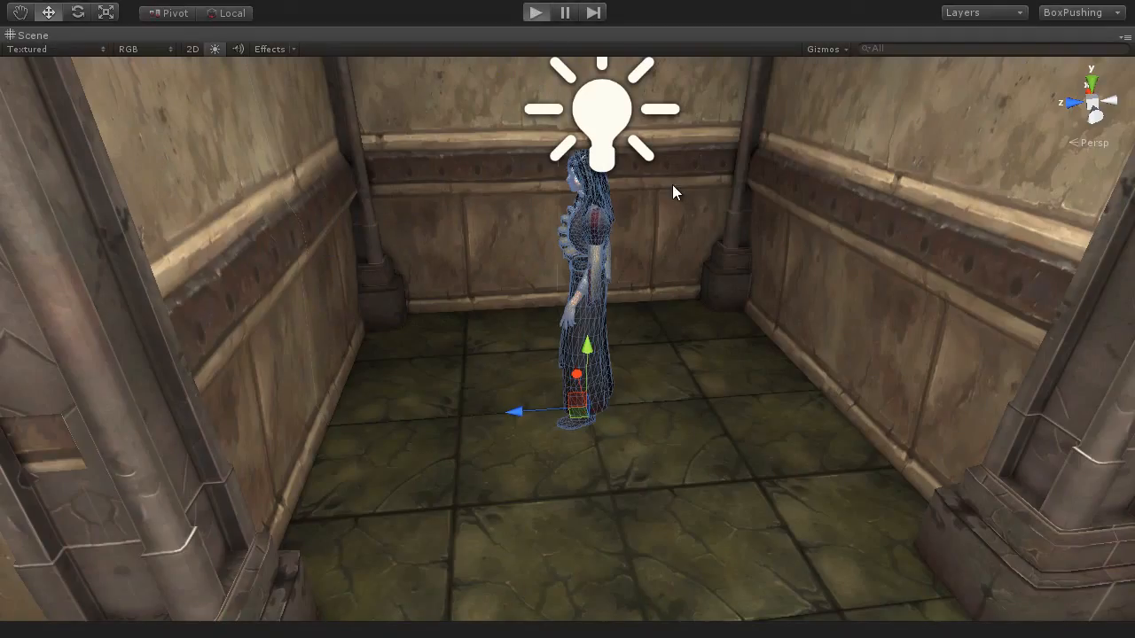
{"action": "left_click", "coordinate": [535, 13]}
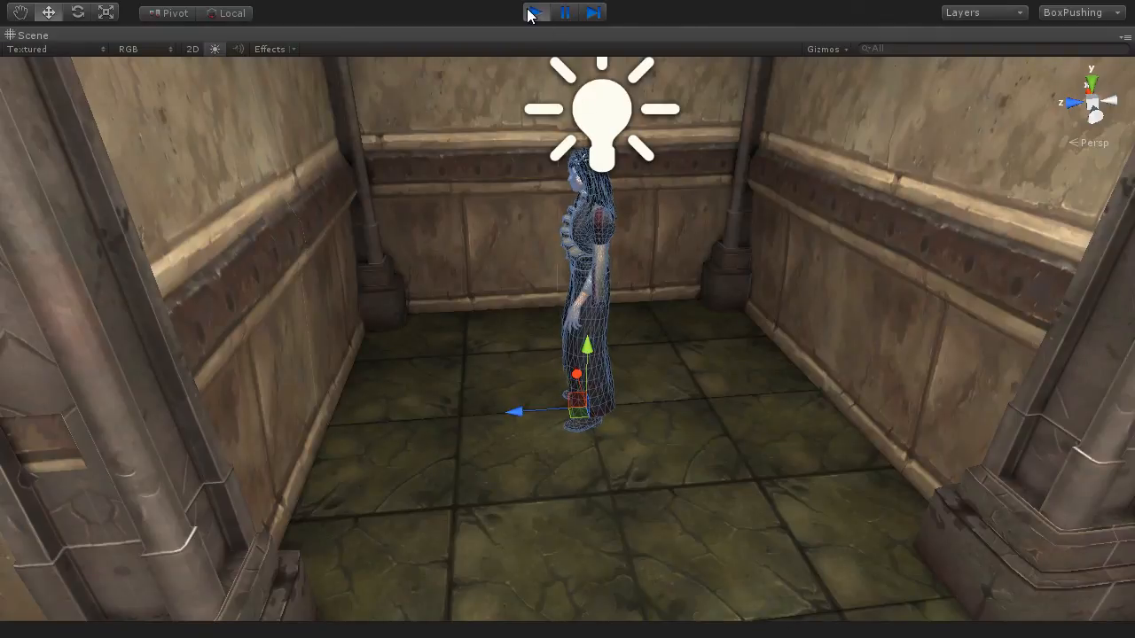
Step: Restore the normal layout, show the Game view, and stop play mode
{"action": "left_click", "coordinate": [741, 277]}
{"action": "key", "text": "shift+space"}
{"action": "left_click", "coordinate": [323, 33]}
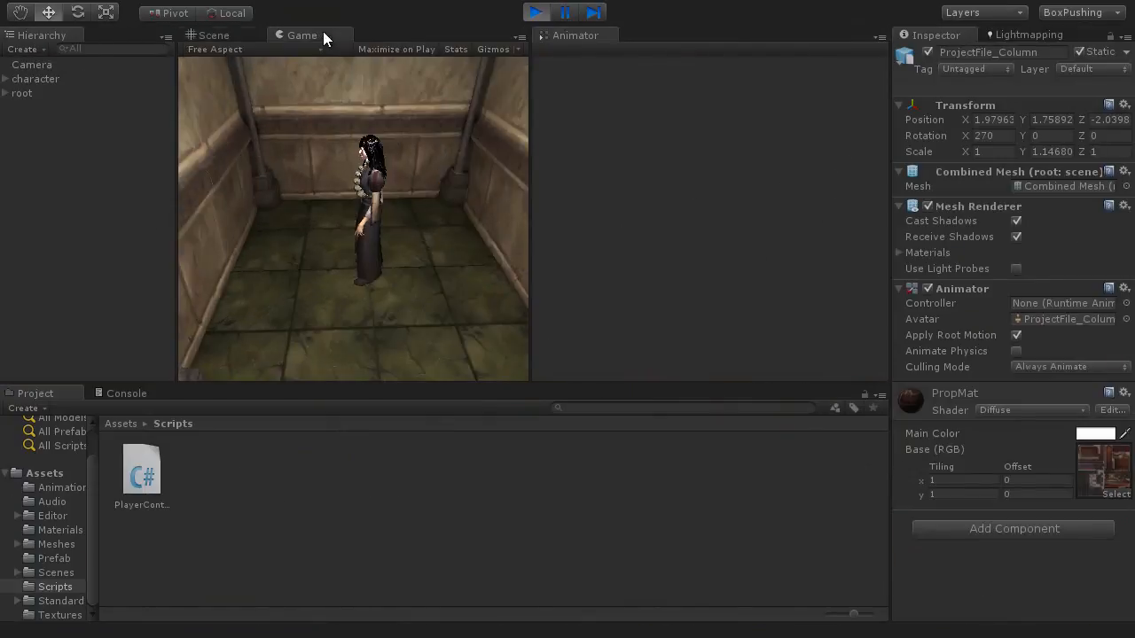
{"action": "left_click", "coordinate": [535, 12]}
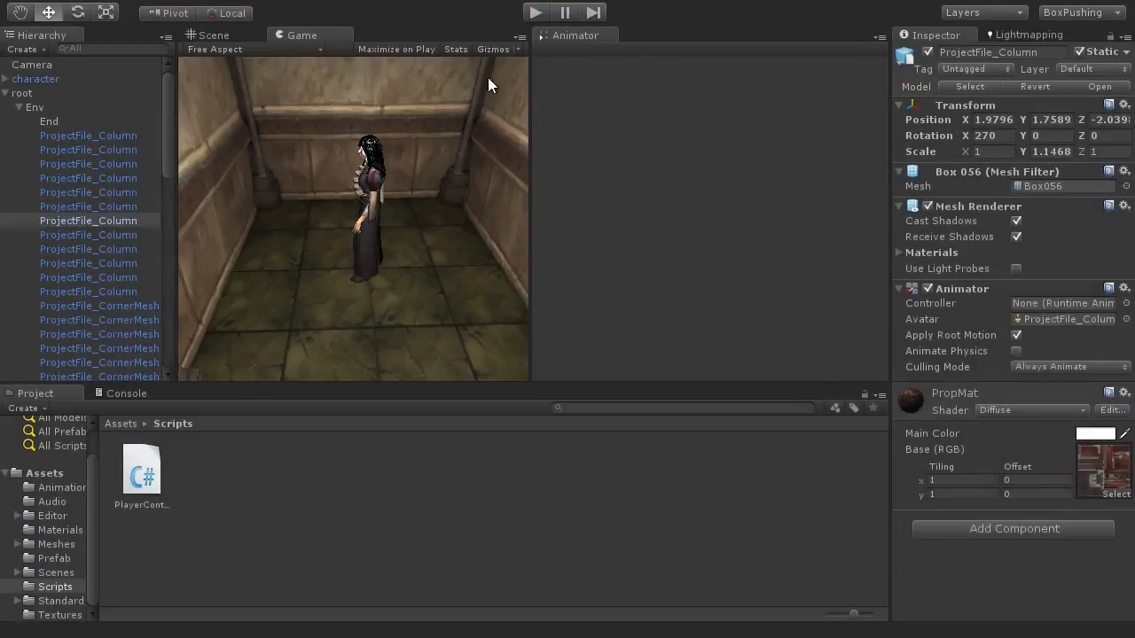
Step: Play-test the character walking forward in the maximized Game view, then stop play mode
{"action": "key", "text": "shift+space"}
{"action": "left_click", "coordinate": [537, 12]}
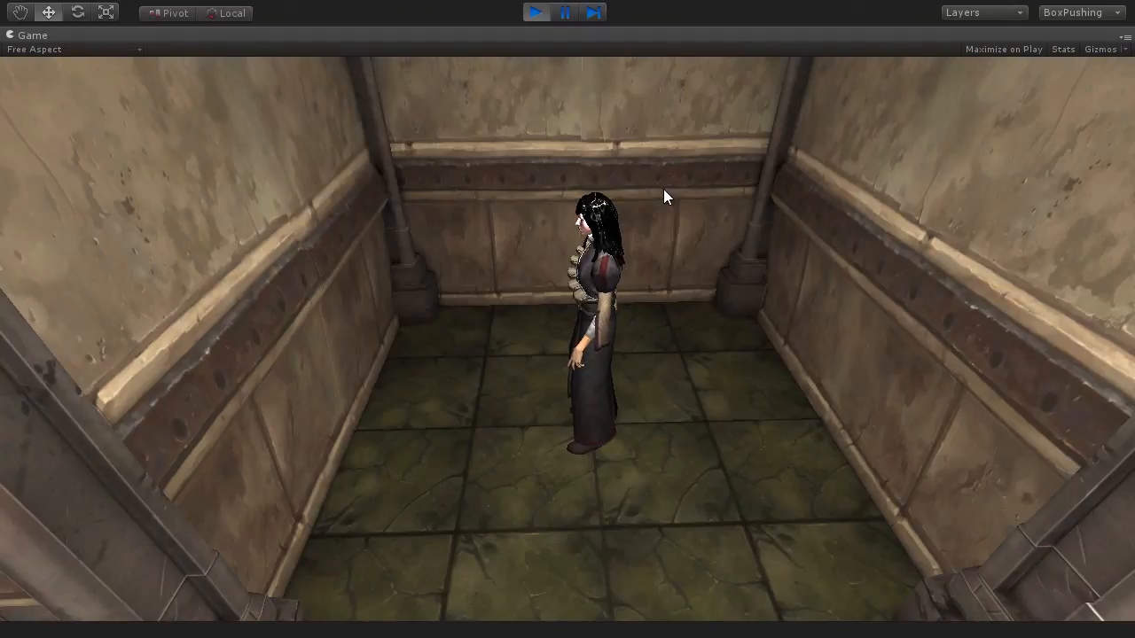
{"action": "key", "text": "a"}
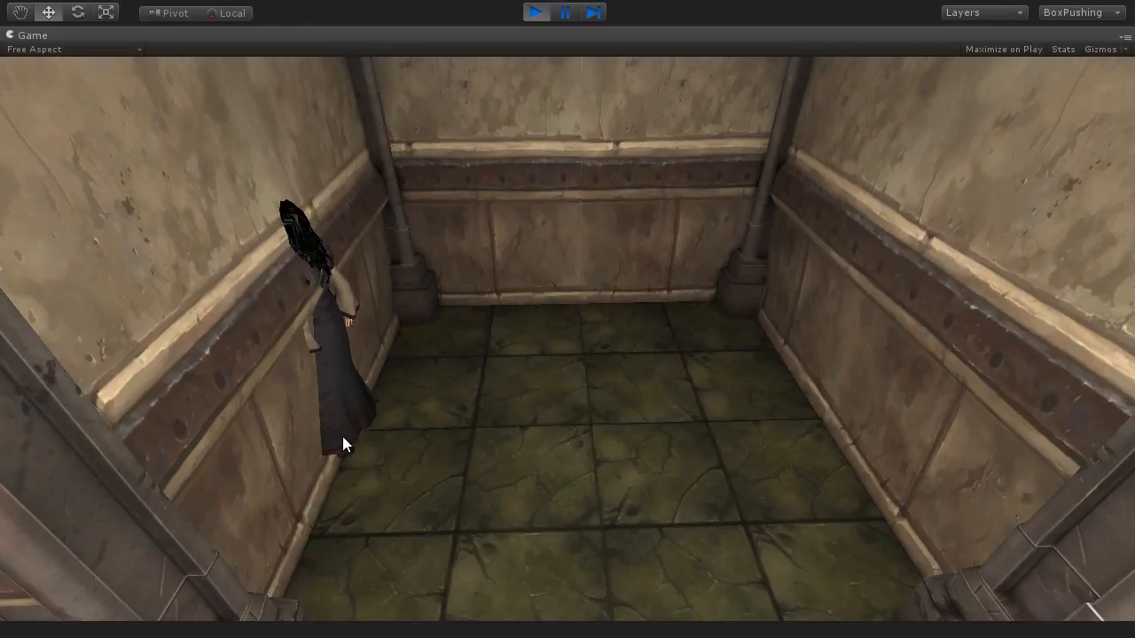
{"action": "left_click", "coordinate": [535, 13]}
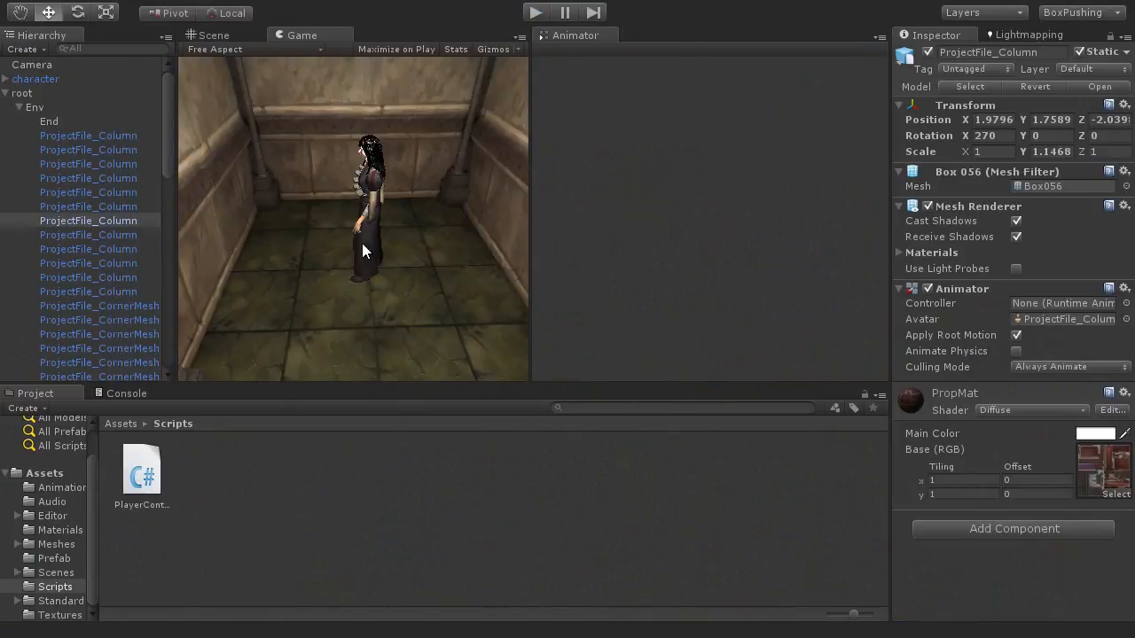
Step: Collapse the root hierarchy and make the Camera a child of the character
{"action": "left_click", "coordinate": [6, 93]}
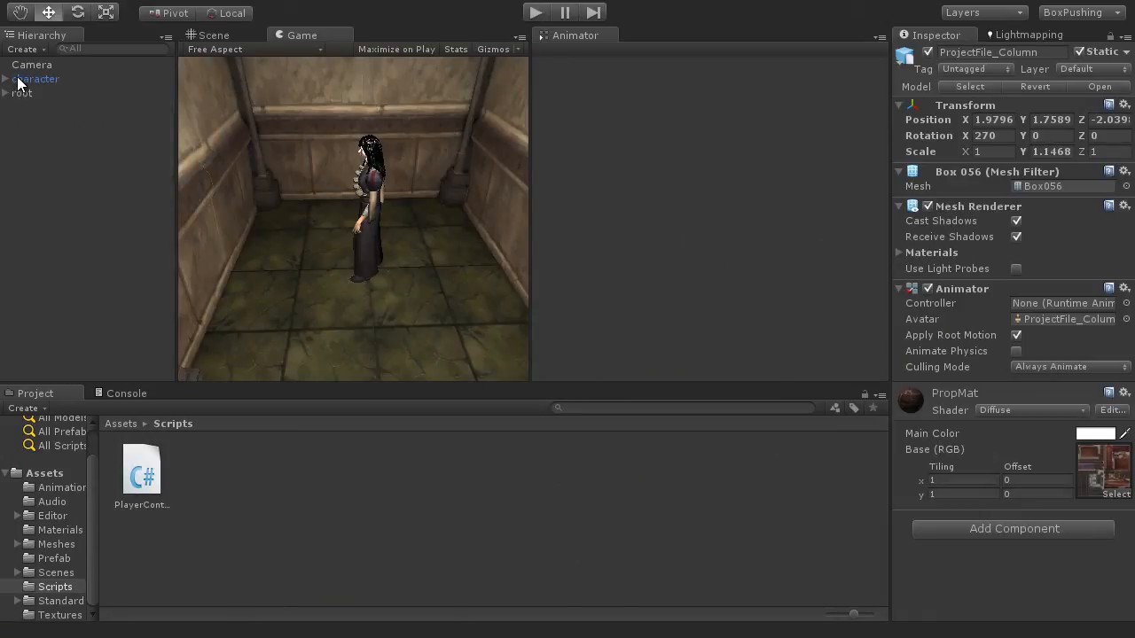
{"action": "left_click", "coordinate": [33, 64]}
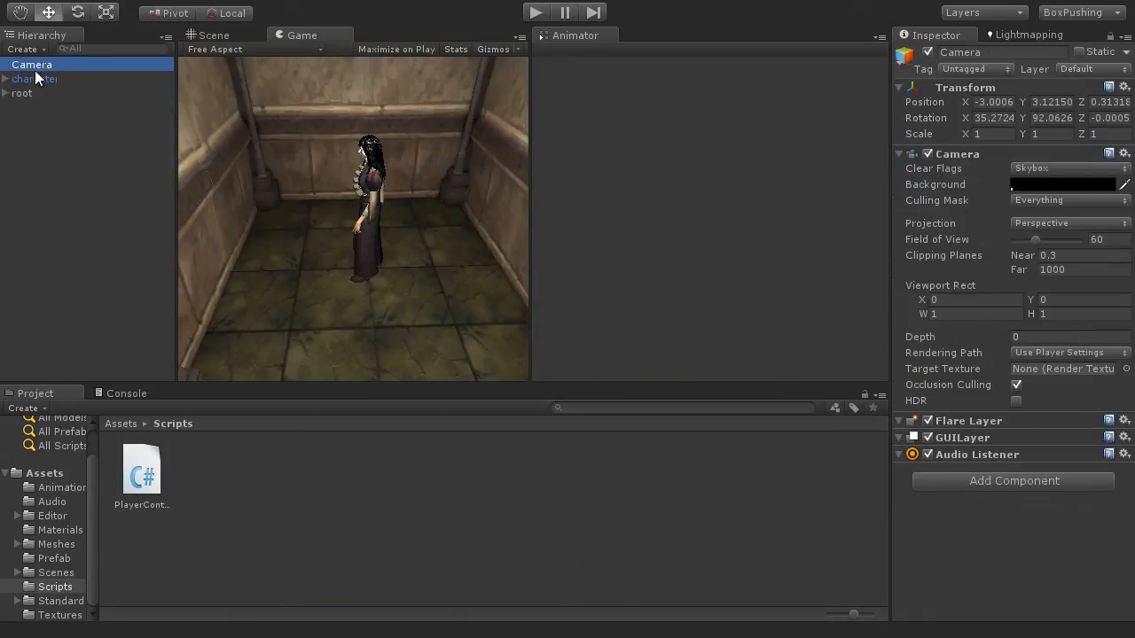
{"action": "mouse_move", "coordinate": [60, 64]}
{"action": "left_mouse_down"}
{"action": "mouse_move", "coordinate": [77, 66]}
{"action": "mouse_move", "coordinate": [38, 81]}
{"action": "mouse_move", "coordinate": [57, 79]}
{"action": "left_mouse_up"}
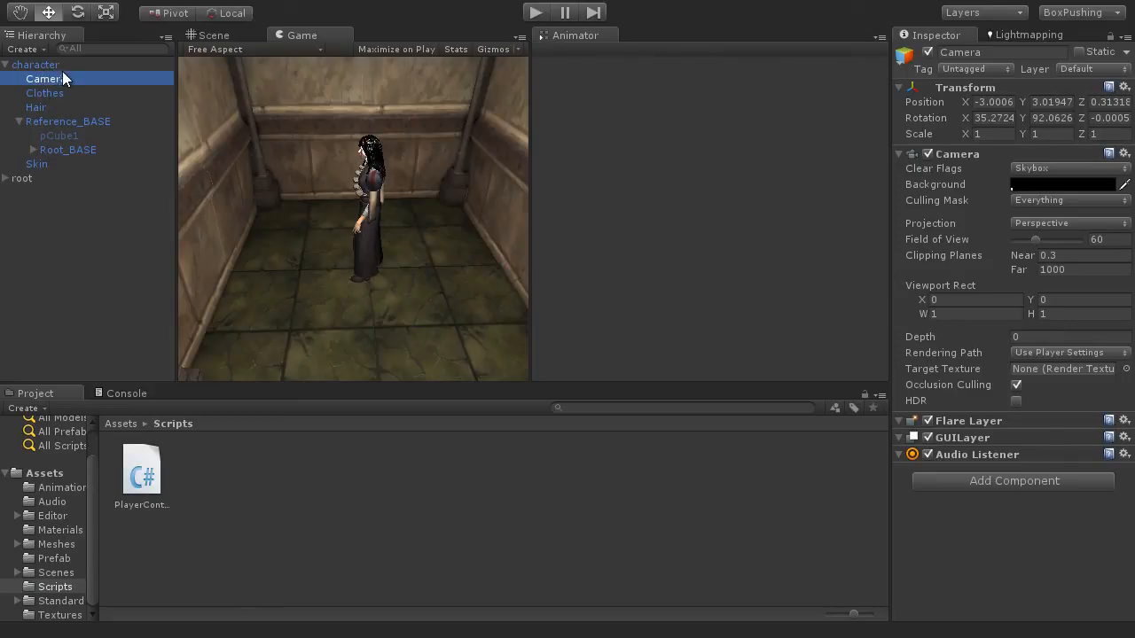
Step: Play-test walking forward repeatedly in the maximized Game view with the Camera attached to the character, then stop play mode
{"action": "left_click", "coordinate": [334, 112]}
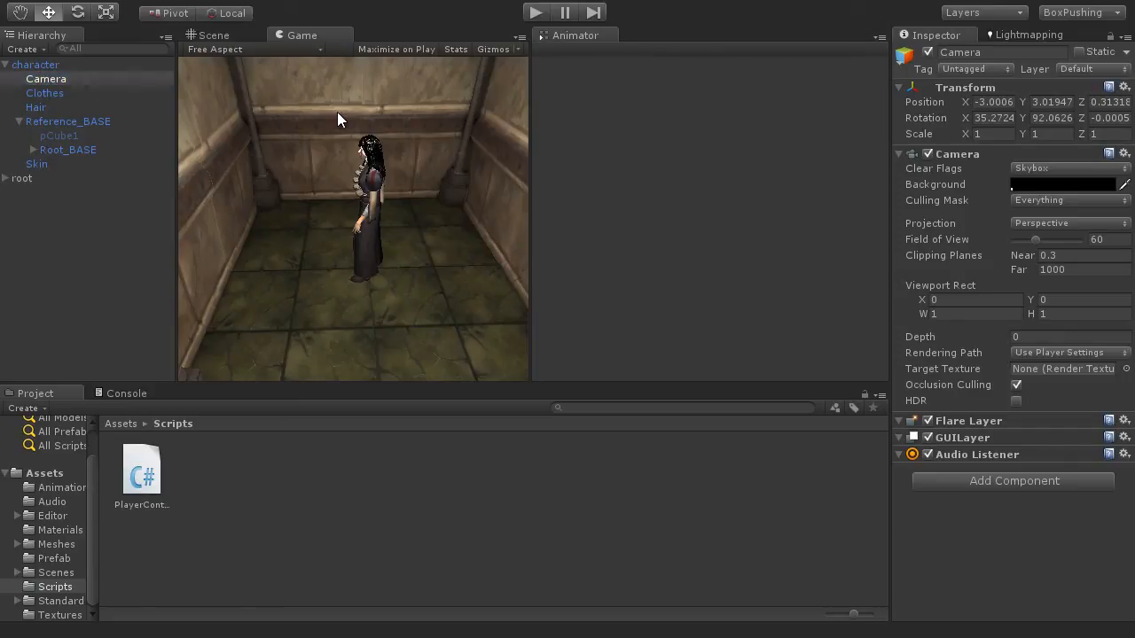
{"action": "key", "text": "shift+space"}
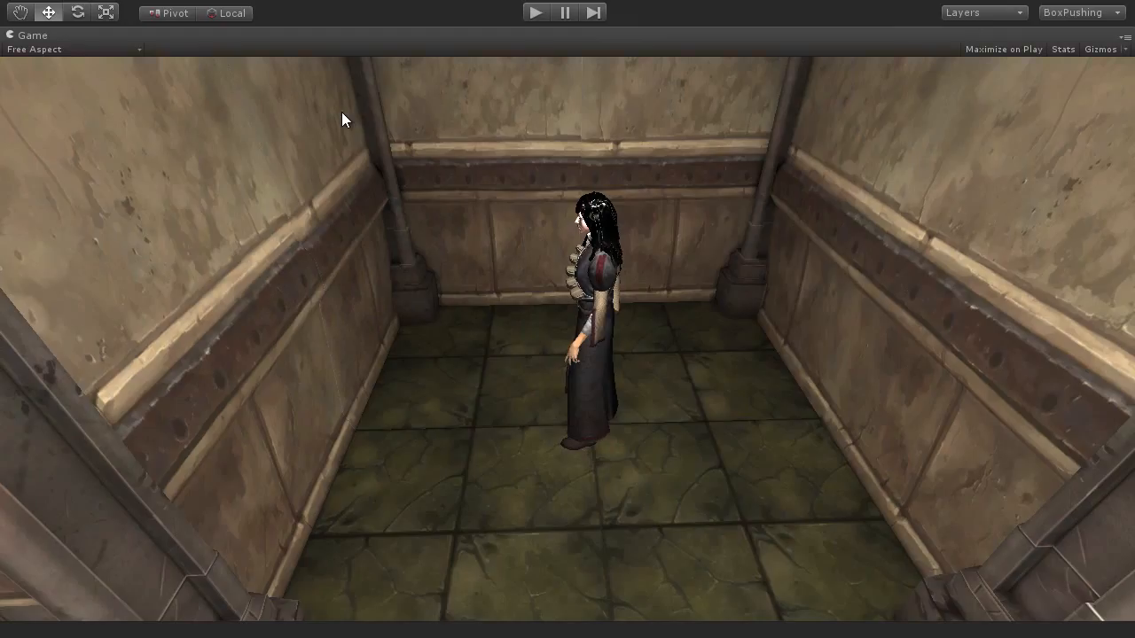
{"action": "left_click", "coordinate": [535, 14]}
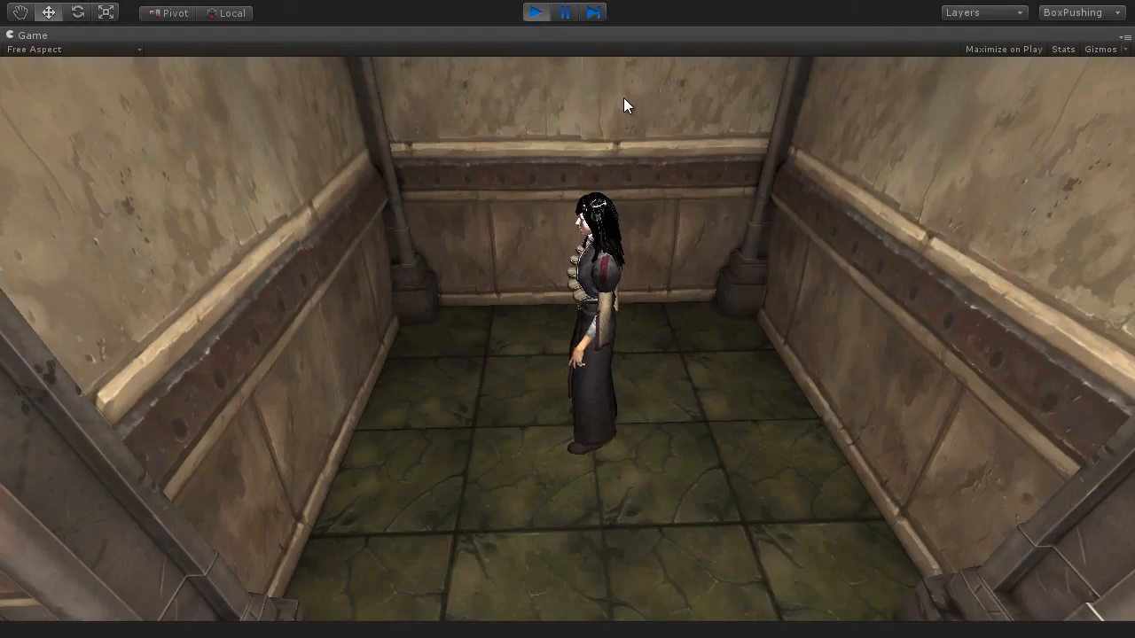
{"action": "key", "text": "a"}
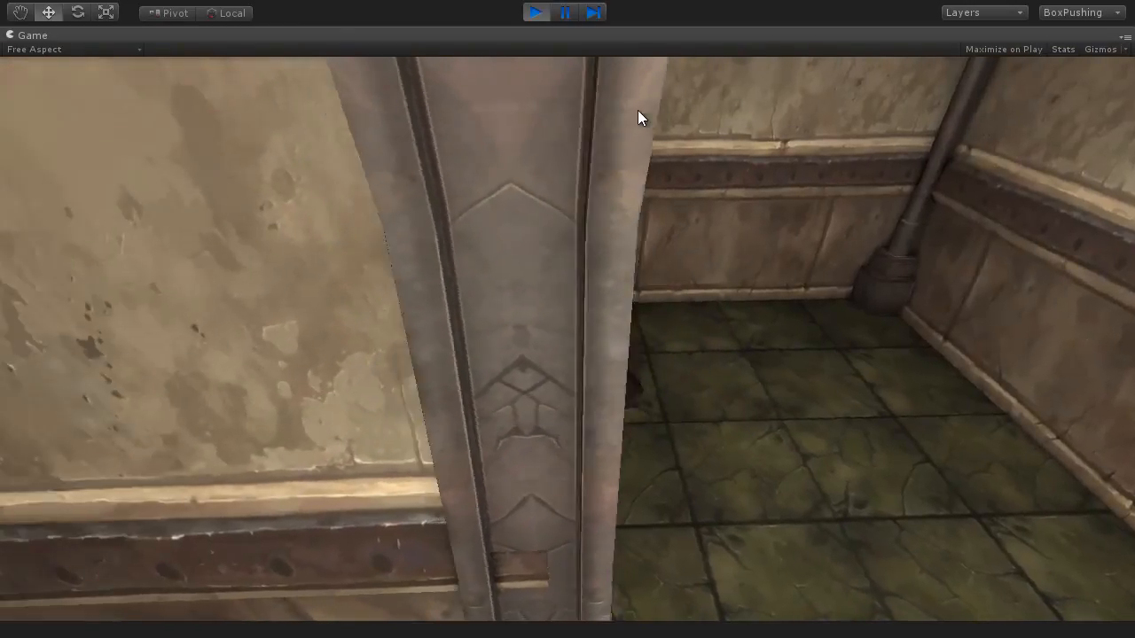
{"action": "key", "text": "a"}
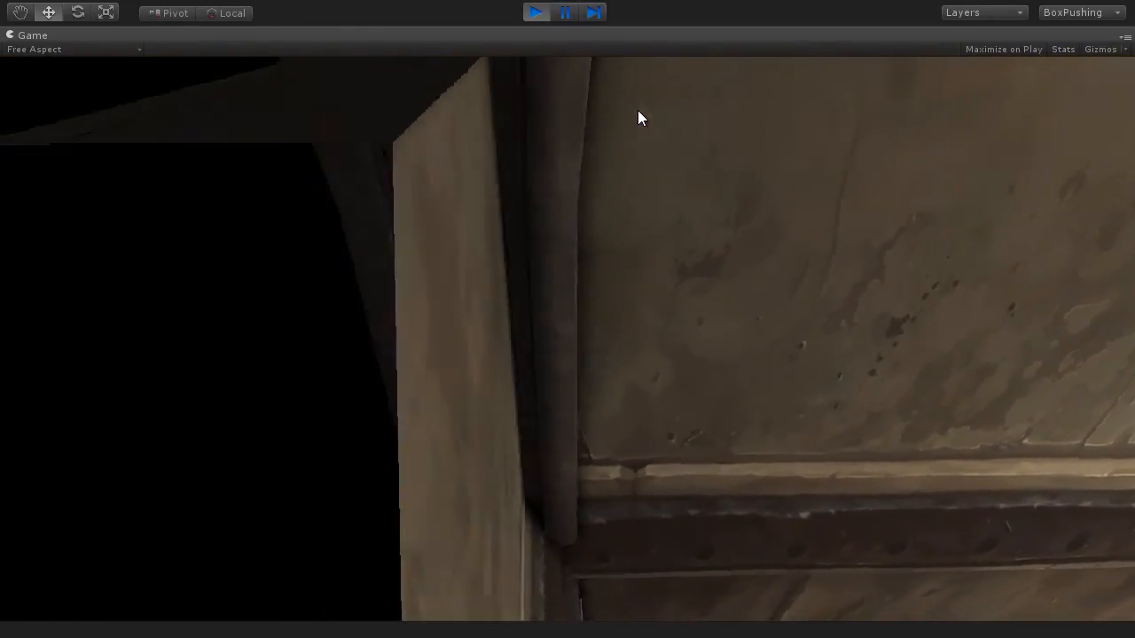
{"action": "key", "text": "a"}
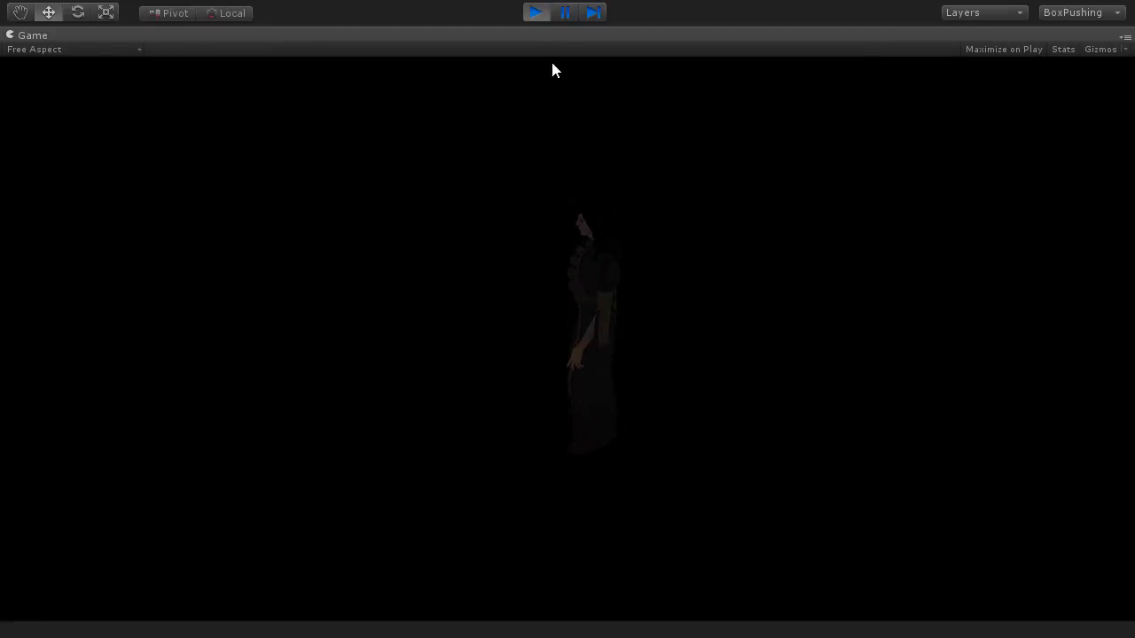
{"action": "left_click", "coordinate": [537, 15]}
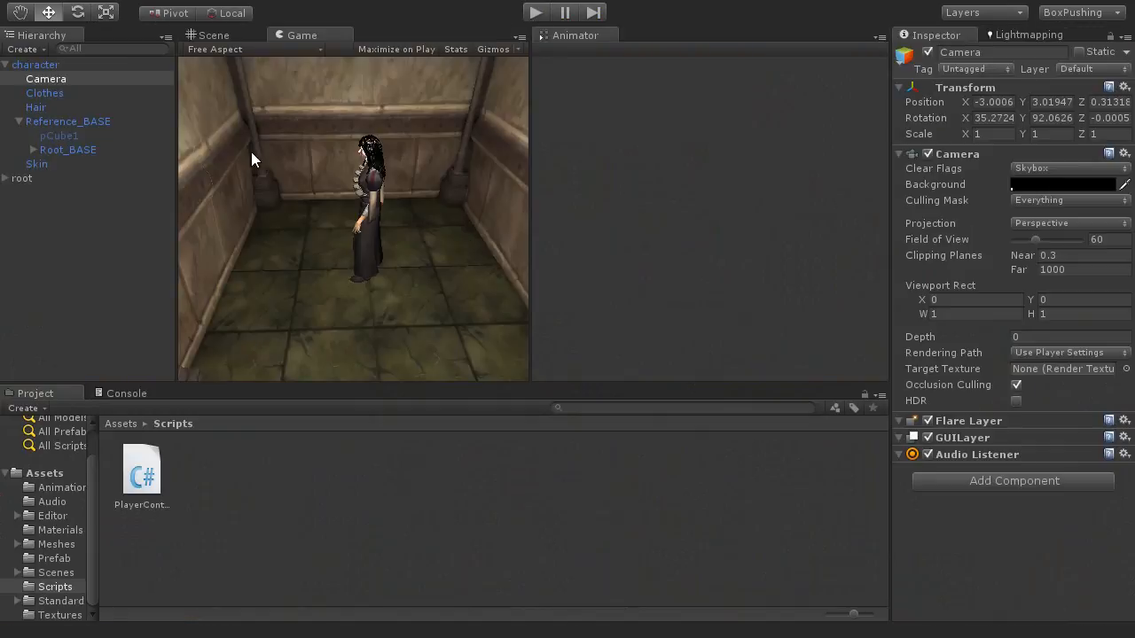
Step: Move the Camera out of the character to the hierarchy's top level
{"action": "left_click_drag", "start_coordinate": [57, 79], "coordinate": [107, 261]}
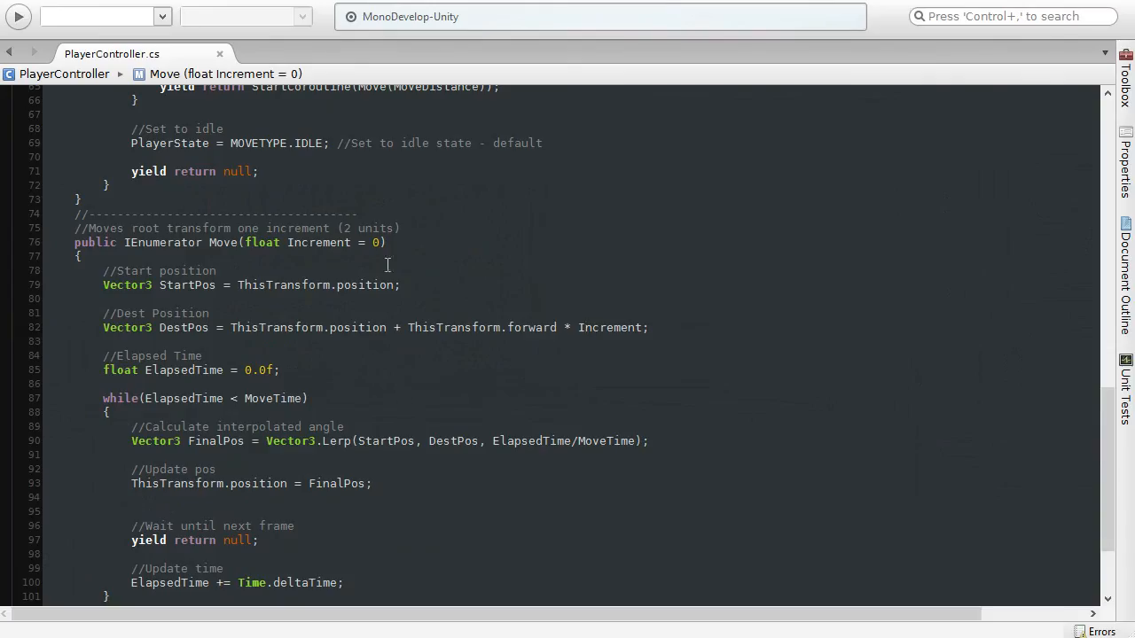
Step: Review the Move coroutine's destination position line in MonoDevelop, then switch back to Unity's Scene view
{"action": "left_click", "coordinate": [662, 334]}
{"action": "scroll", "coordinate": [217, 434], "scroll_direction": "up", "scroll_amount": 3}
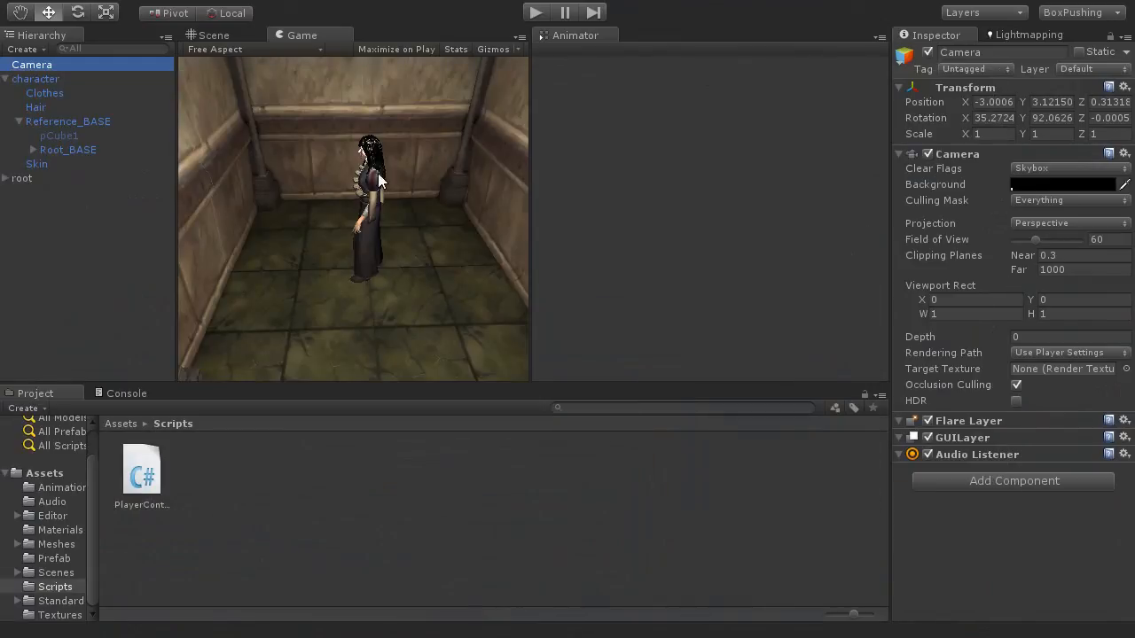
{"action": "left_click", "coordinate": [215, 34]}
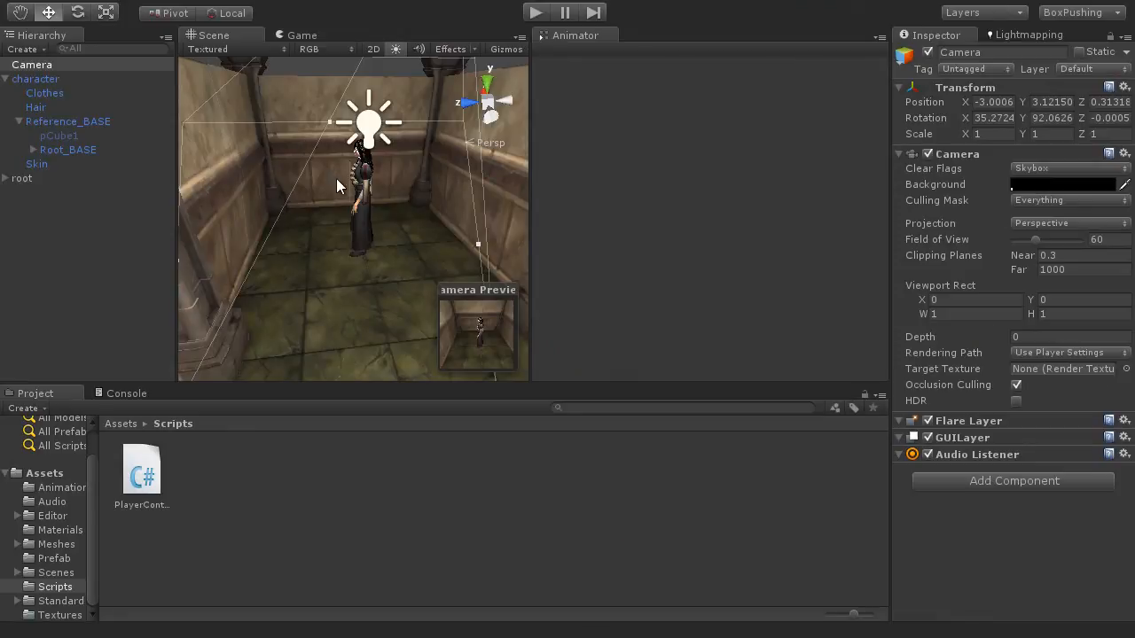
Step: Select and frame the character, try a Y rotation of 90, and set its Y rotation to -90
{"action": "double_click", "coordinate": [64, 80]}
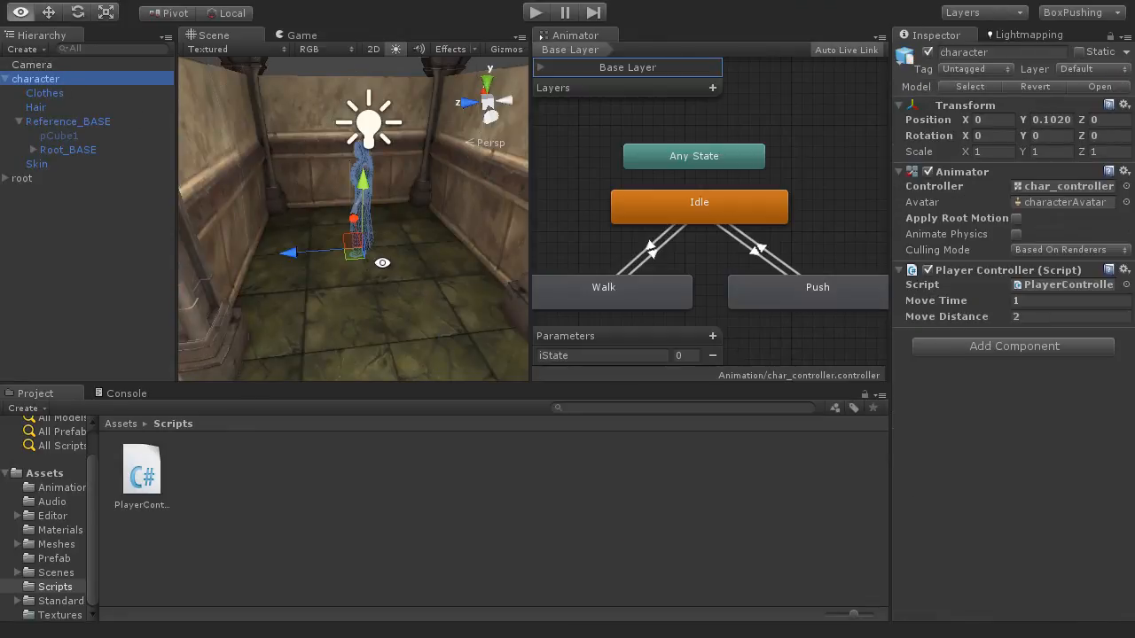
{"action": "left_click", "coordinate": [1058, 139]}
{"action": "type", "text": "90"}
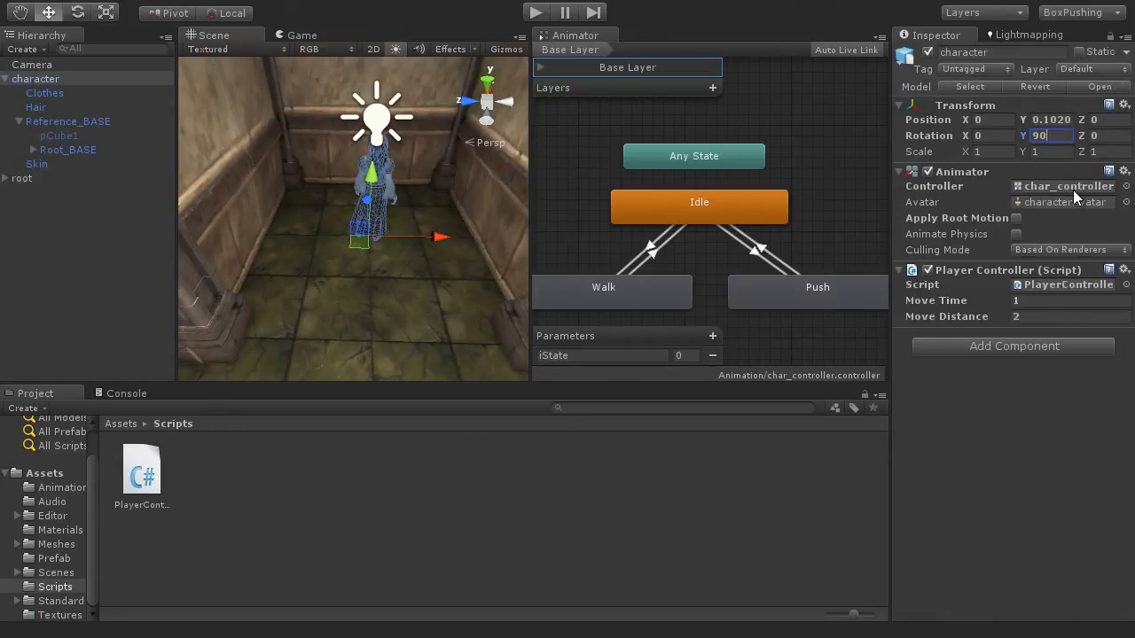
{"action": "key", "text": "BackSpace"}
{"action": "key", "text": "BackSpace"}
{"action": "type", "text": "-90"}
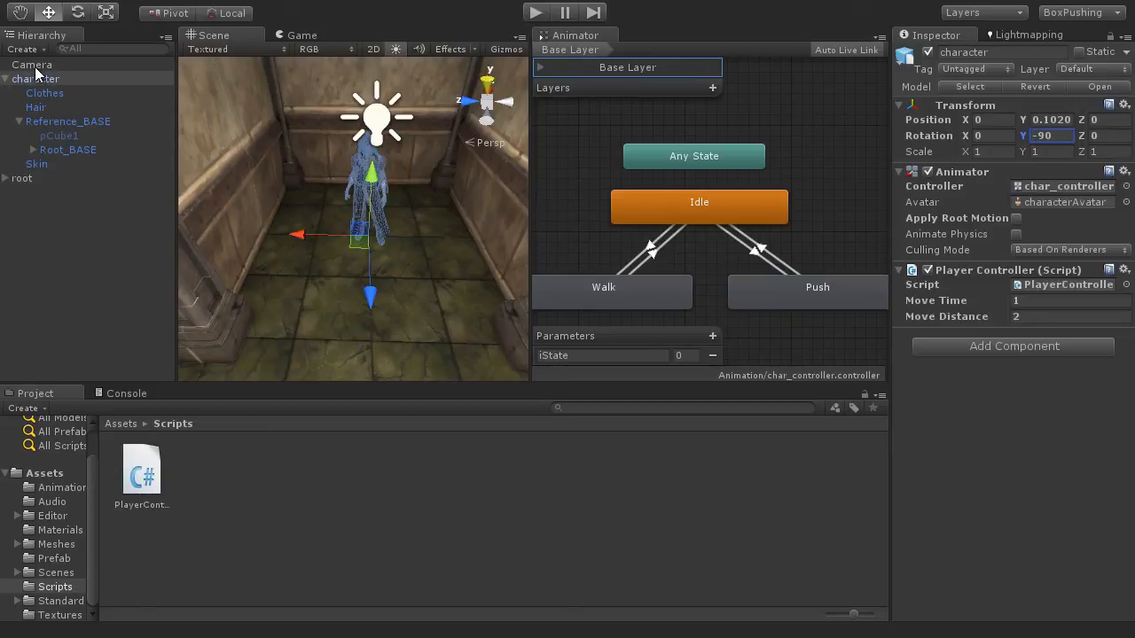
Step: Make the Camera a child of the character and play-test walking forward in the Game view, ending with play mode stopped
{"action": "left_click_drag", "start_coordinate": [37, 65], "coordinate": [55, 88]}
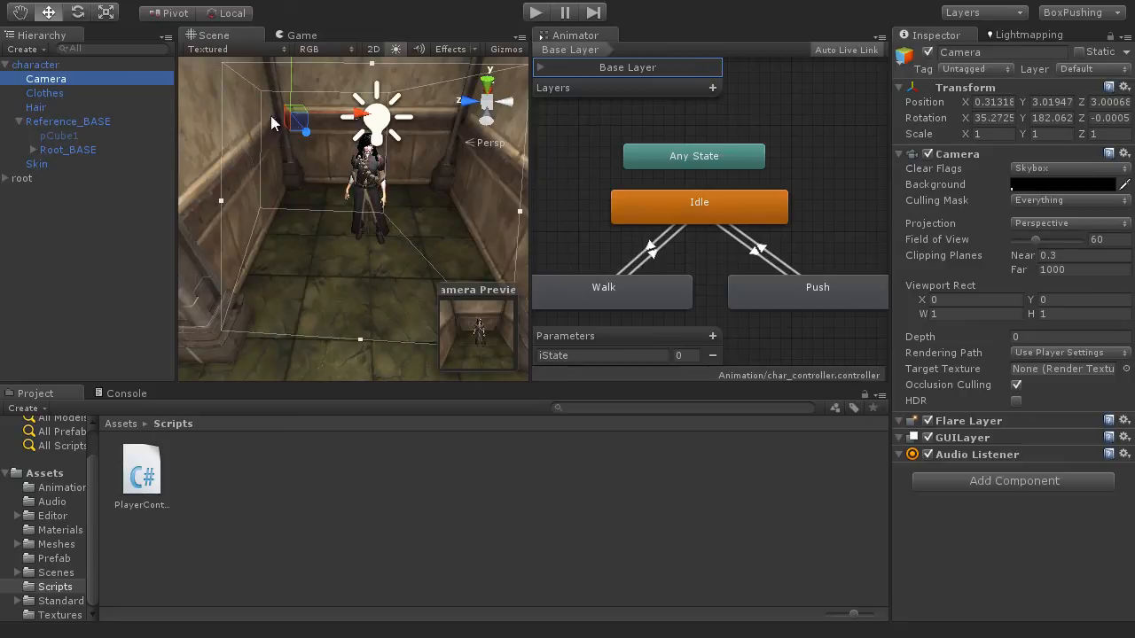
{"action": "left_click", "coordinate": [304, 36]}
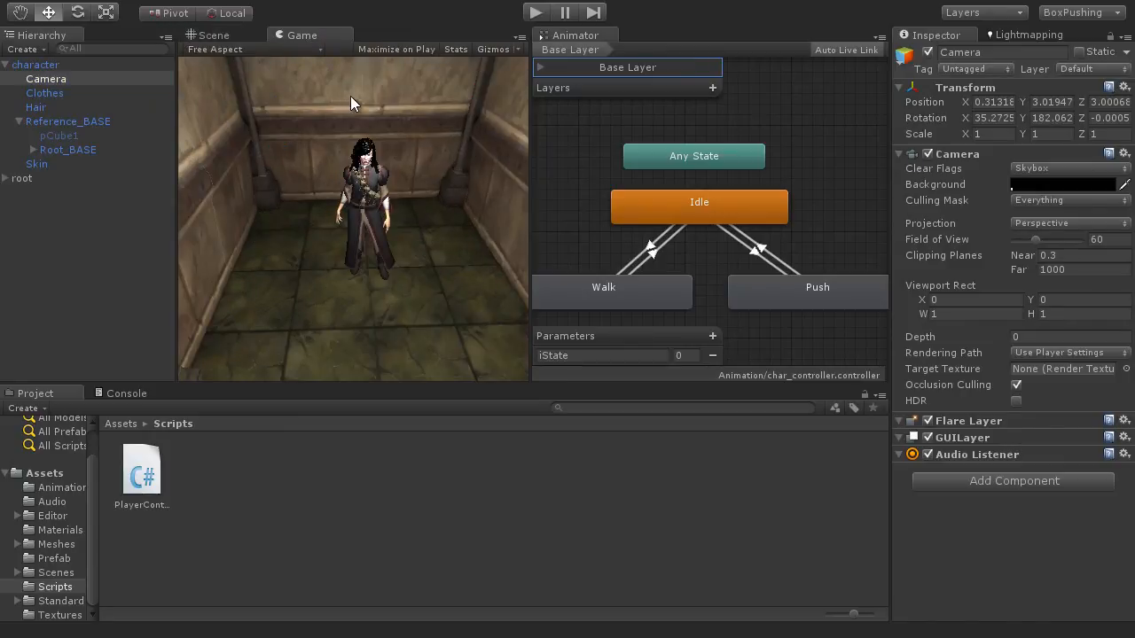
{"action": "left_click", "coordinate": [535, 12]}
{"action": "key", "text": "w"}
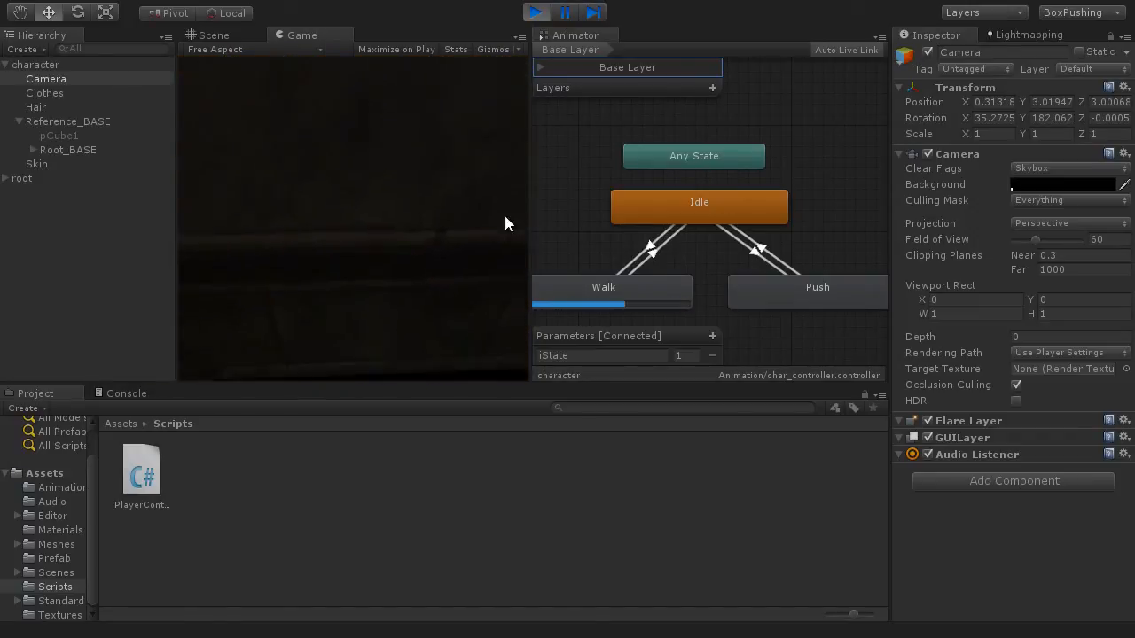
{"action": "left_click", "coordinate": [536, 13]}
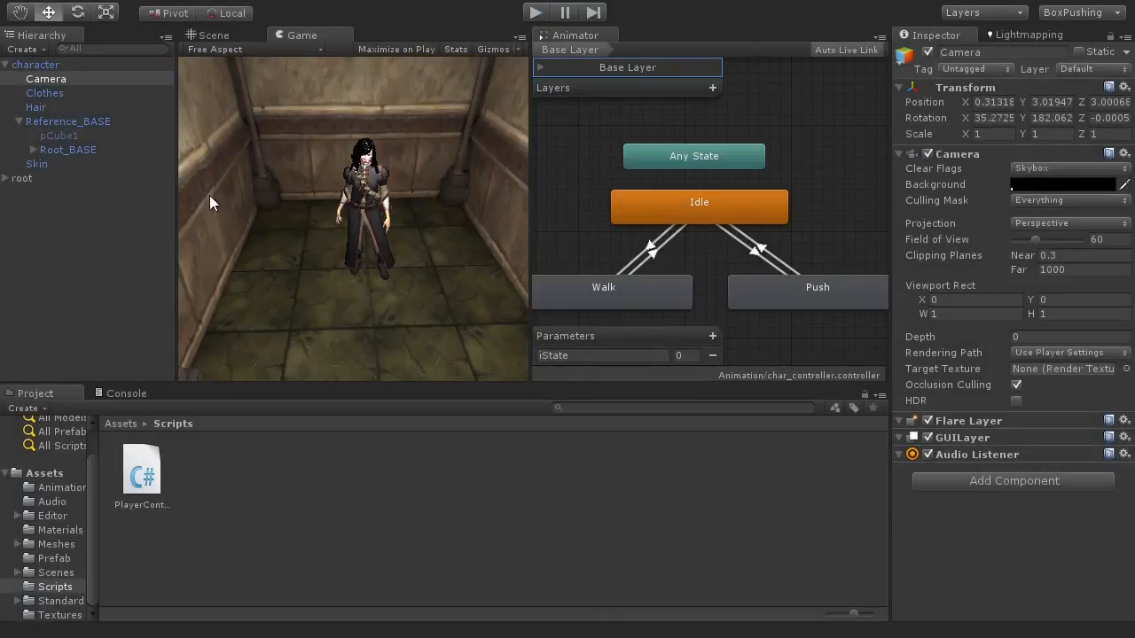
Step: Move the Camera out of the character to the hierarchy's top level
{"action": "left_click_drag", "start_coordinate": [57, 81], "coordinate": [73, 217]}
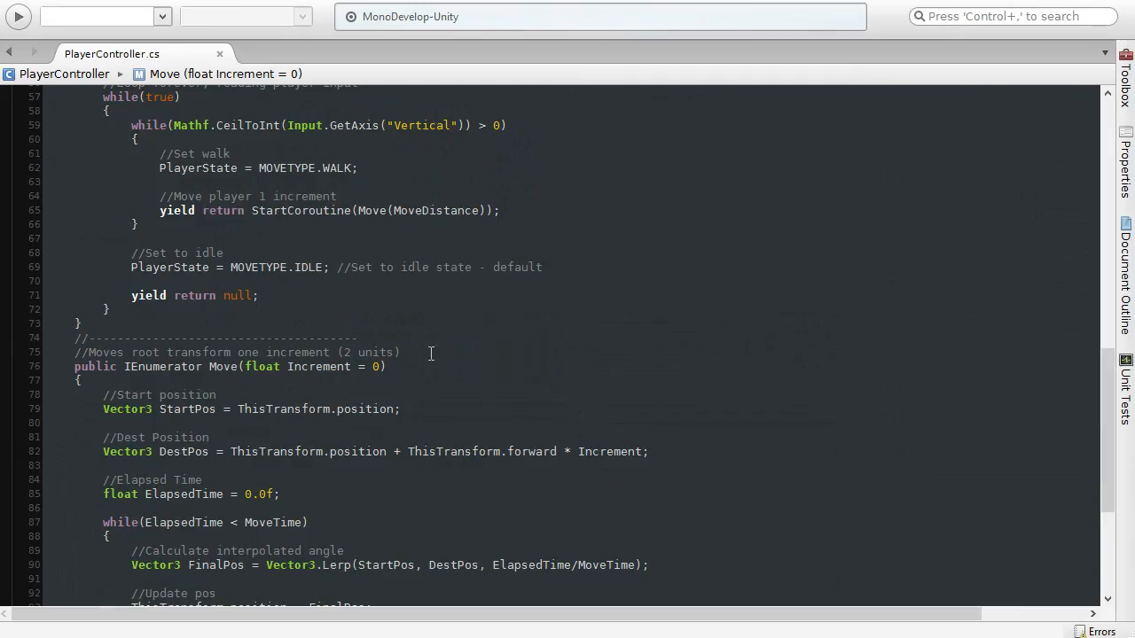
Step: Switch to MonoDevelop and review the PlayerController script's Move coroutine and its movement variable declarations near the class start
{"action": "left_click", "coordinate": [427, 366]}
{"action": "scroll", "coordinate": [252, 425], "scroll_direction": "down", "scroll_amount": 6}
{"action": "scroll", "coordinate": [338, 323], "scroll_direction": "up", "scroll_amount": 6}
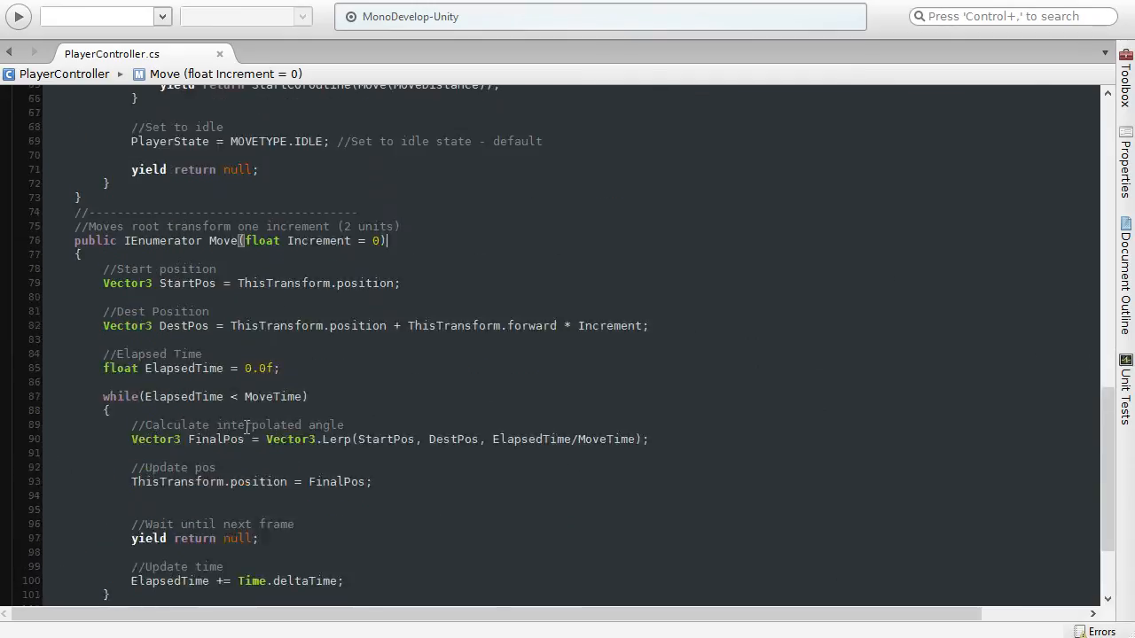
{"action": "scroll", "coordinate": [338, 322], "scroll_direction": "up", "scroll_amount": 18}
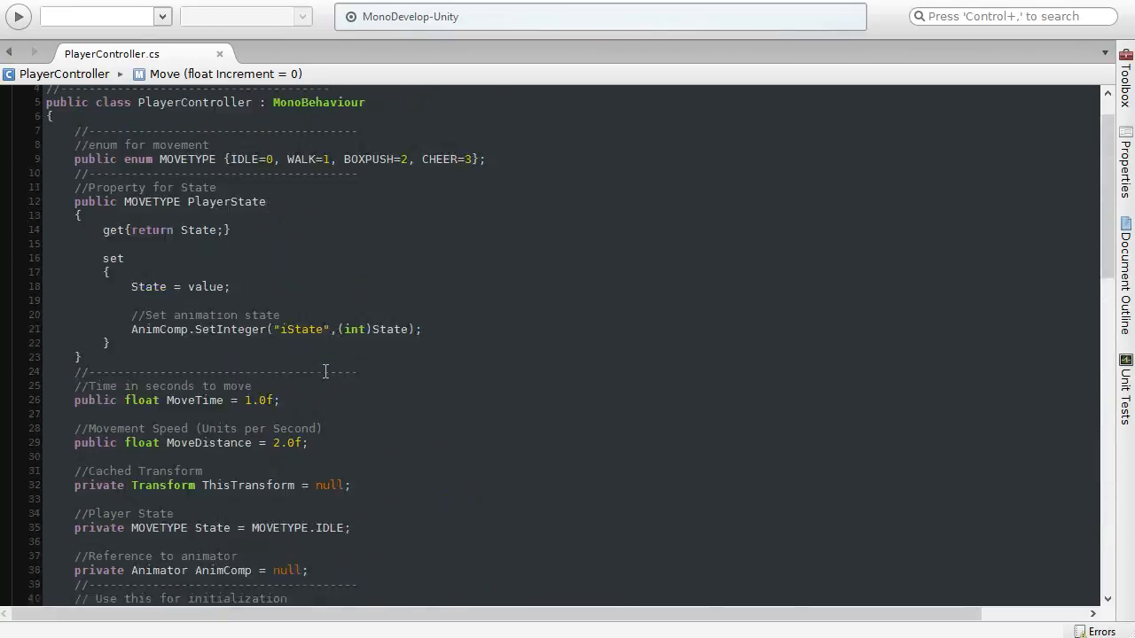